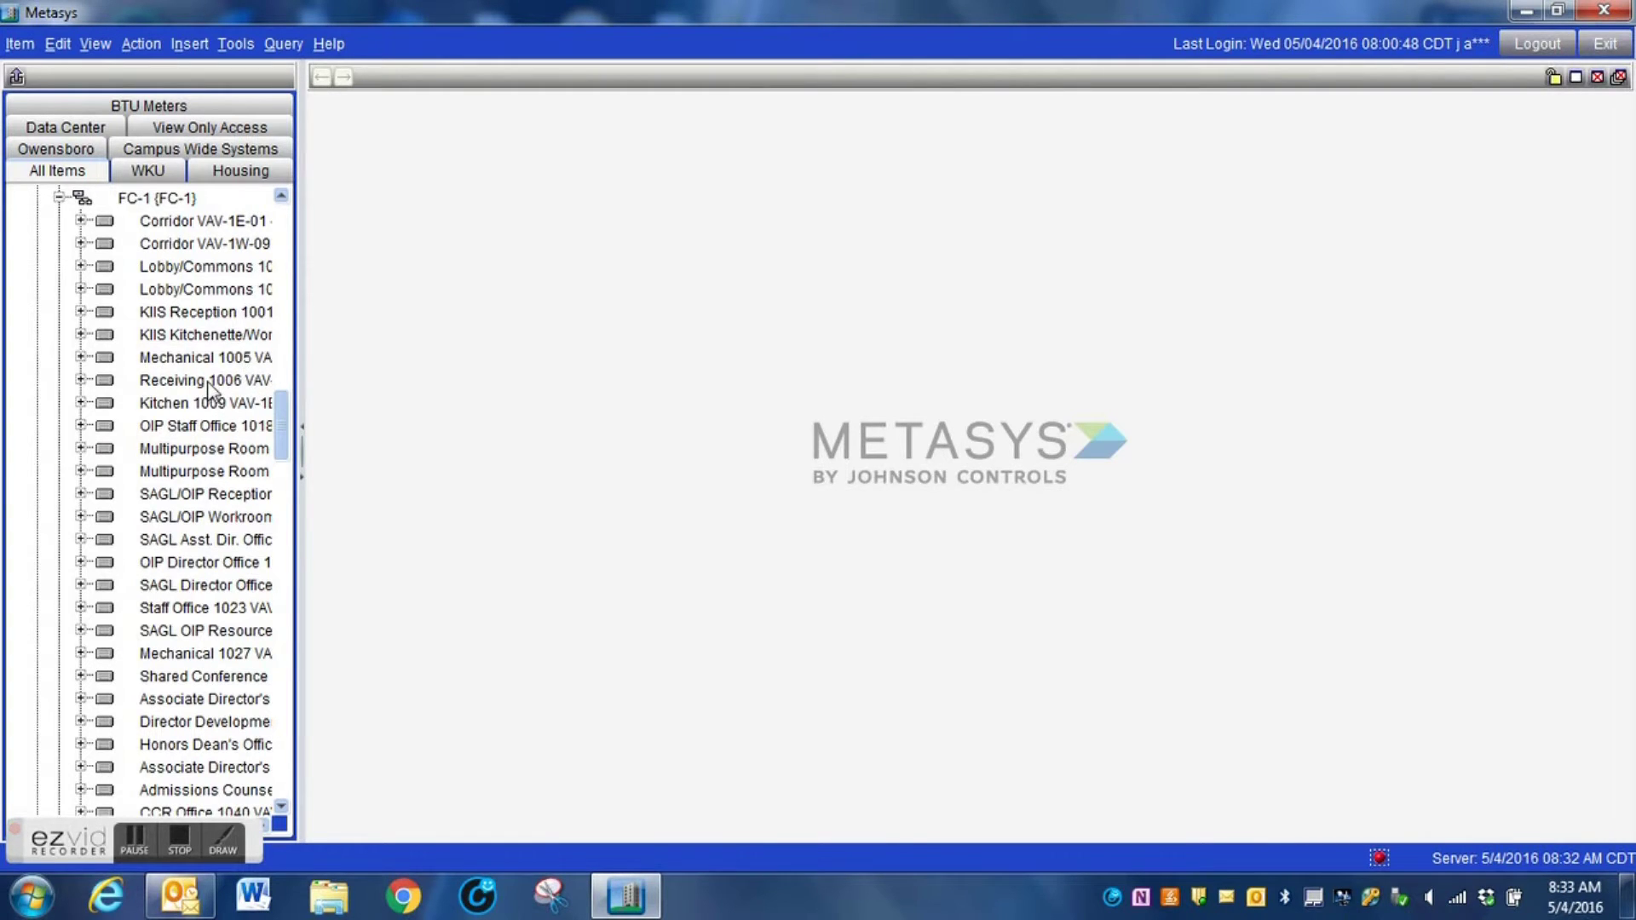
- Review the VAV-1E-03 and VAV-1E-05 summaries, then pick the ZNT-SP point and FC-1
{"action": "left_click", "coordinate": [196, 449]}
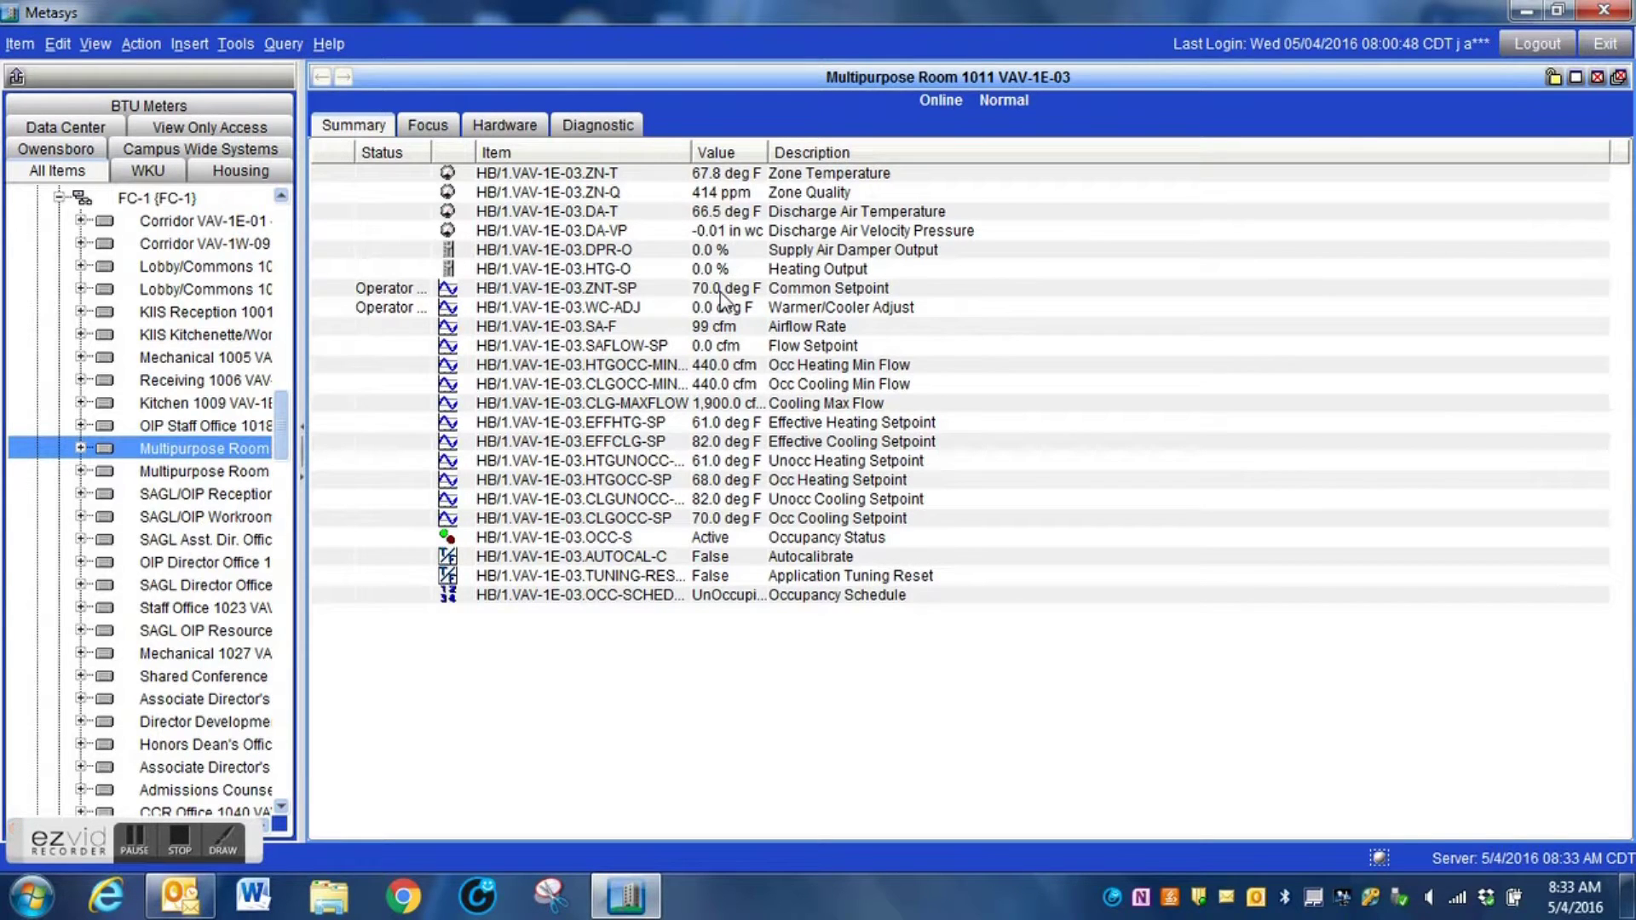
{"action": "left_click", "coordinate": [171, 564]}
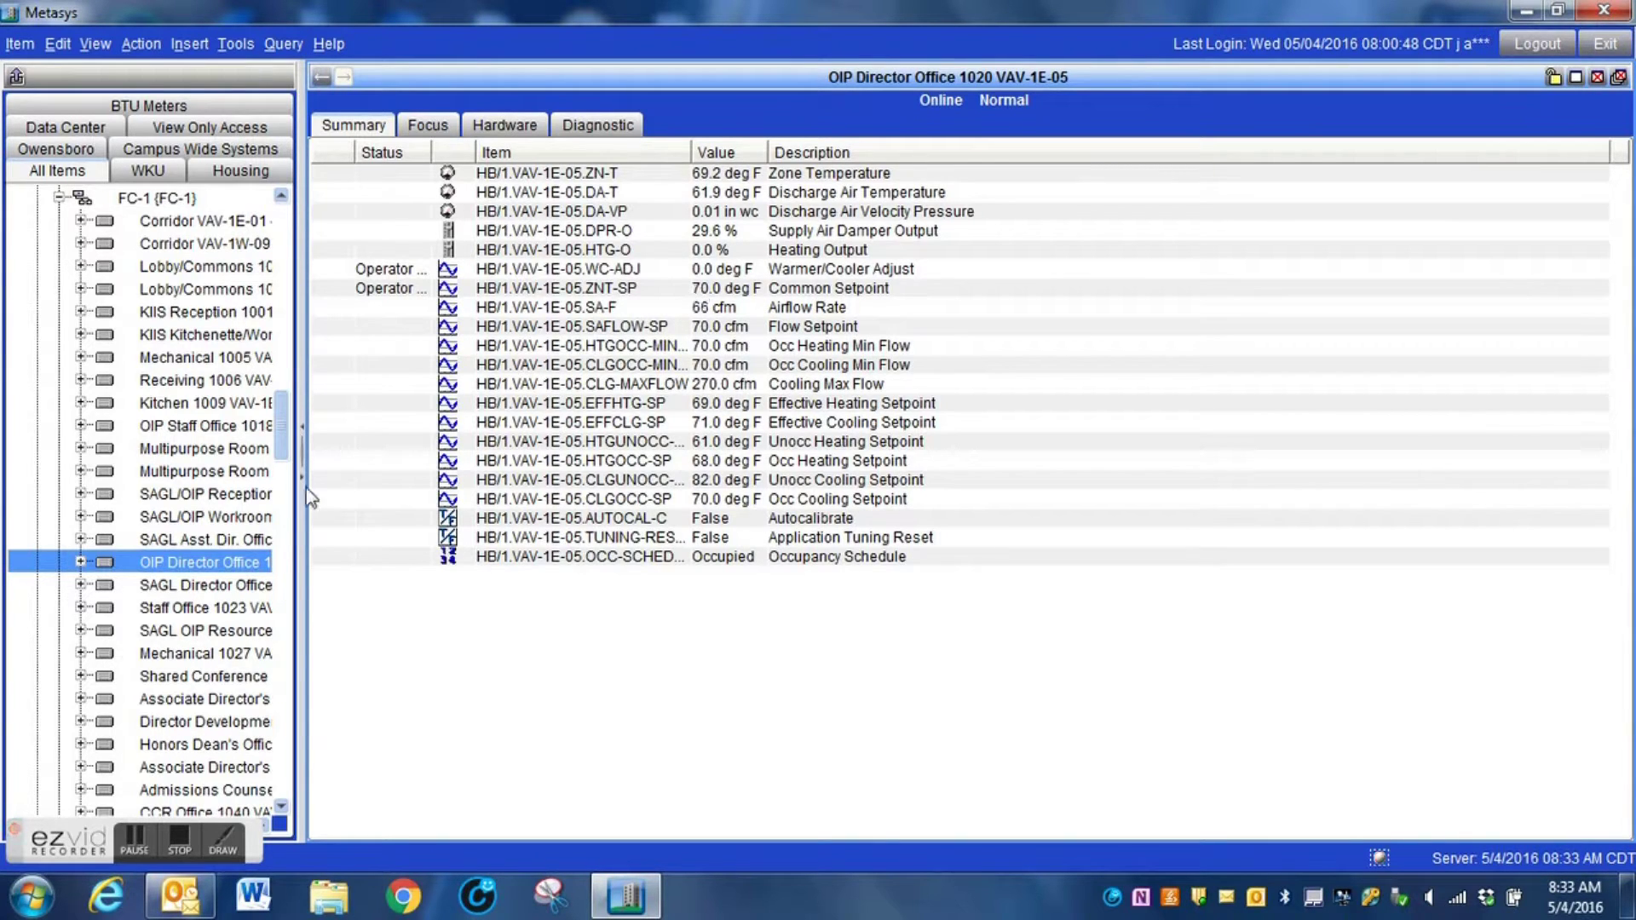
{"action": "left_click", "coordinate": [690, 294]}
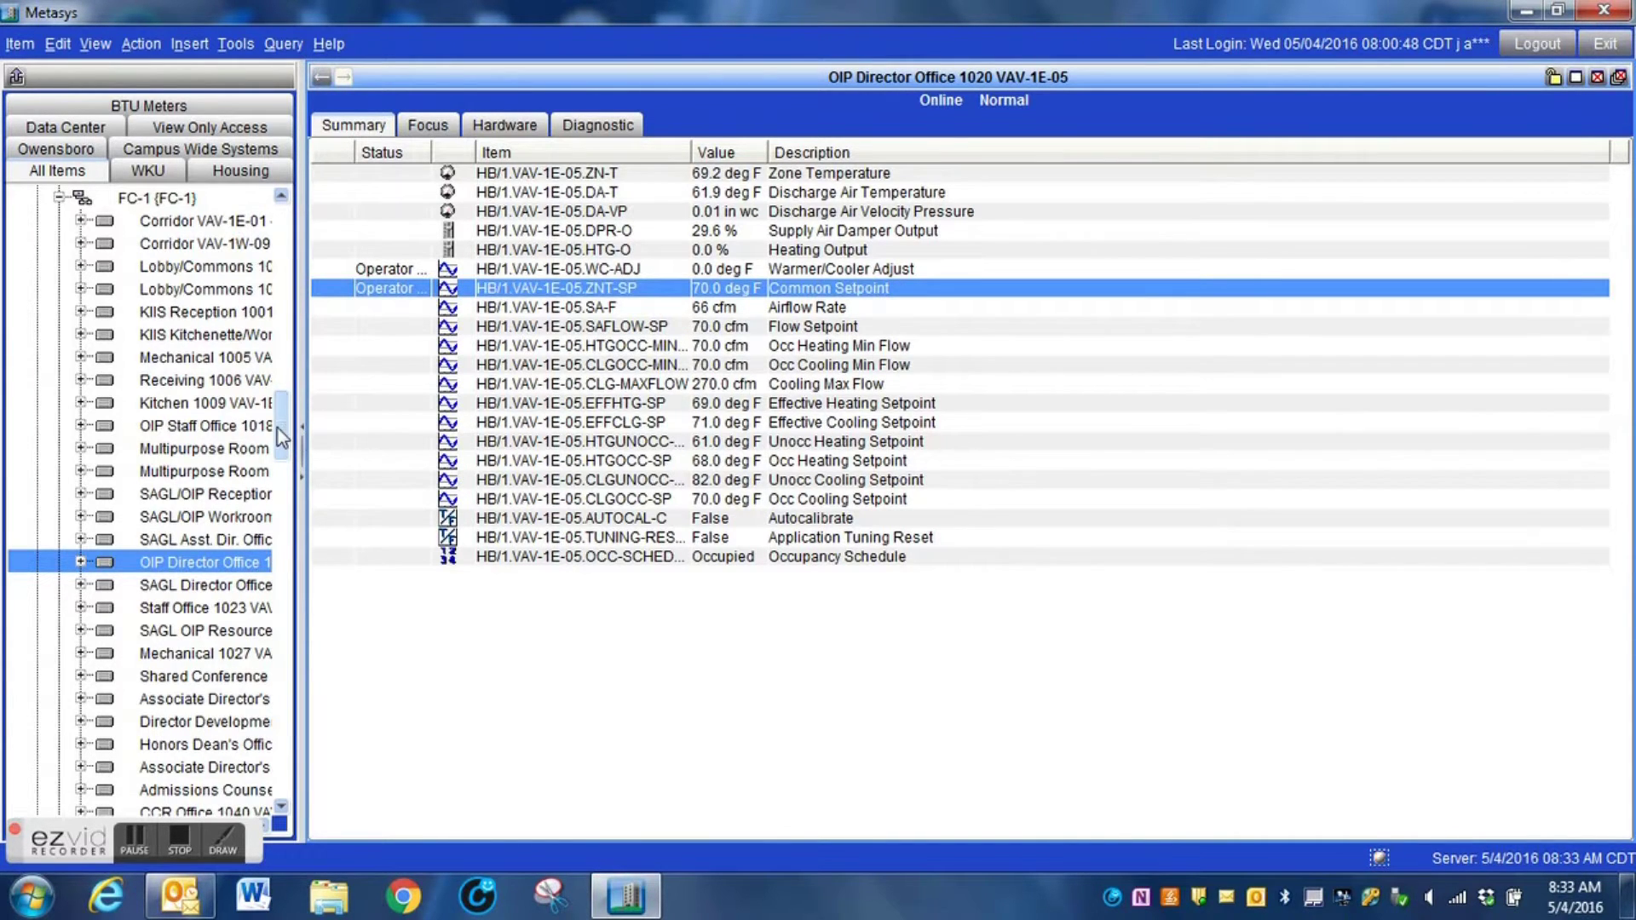
{"action": "left_click_drag", "start_coordinate": [278, 428], "coordinate": [278, 411]}
{"action": "left_click", "coordinate": [174, 317]}
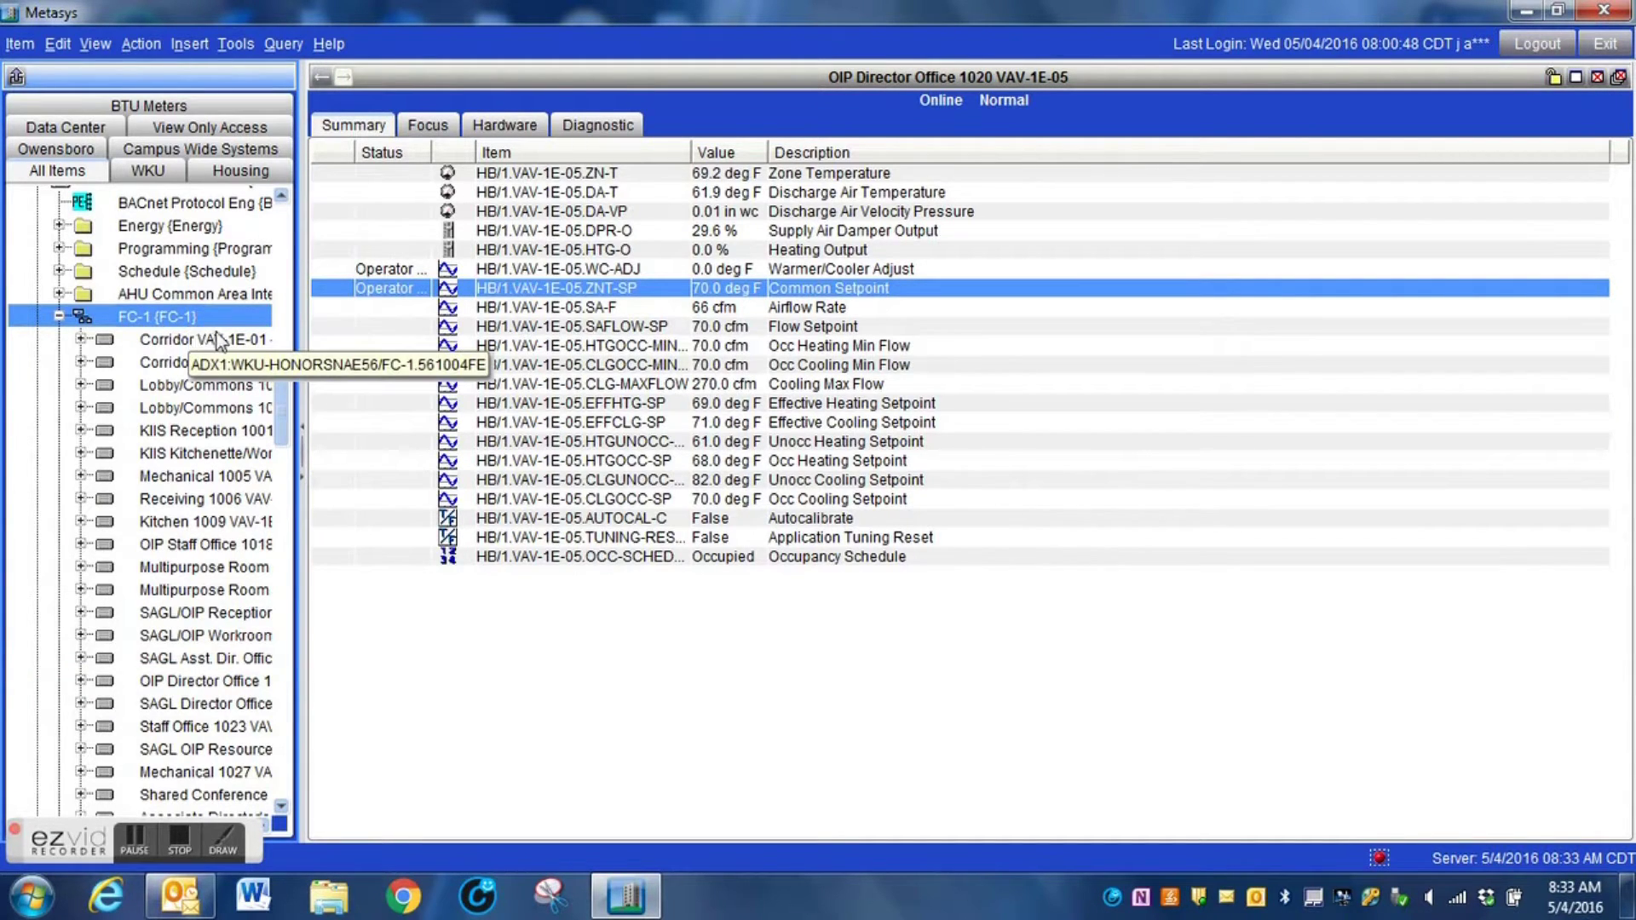
- Run a Global Search for *ZNT-SP* under FC-1, listing 99 overridden Common Setpoints
{"action": "left_click", "coordinate": [284, 47]}
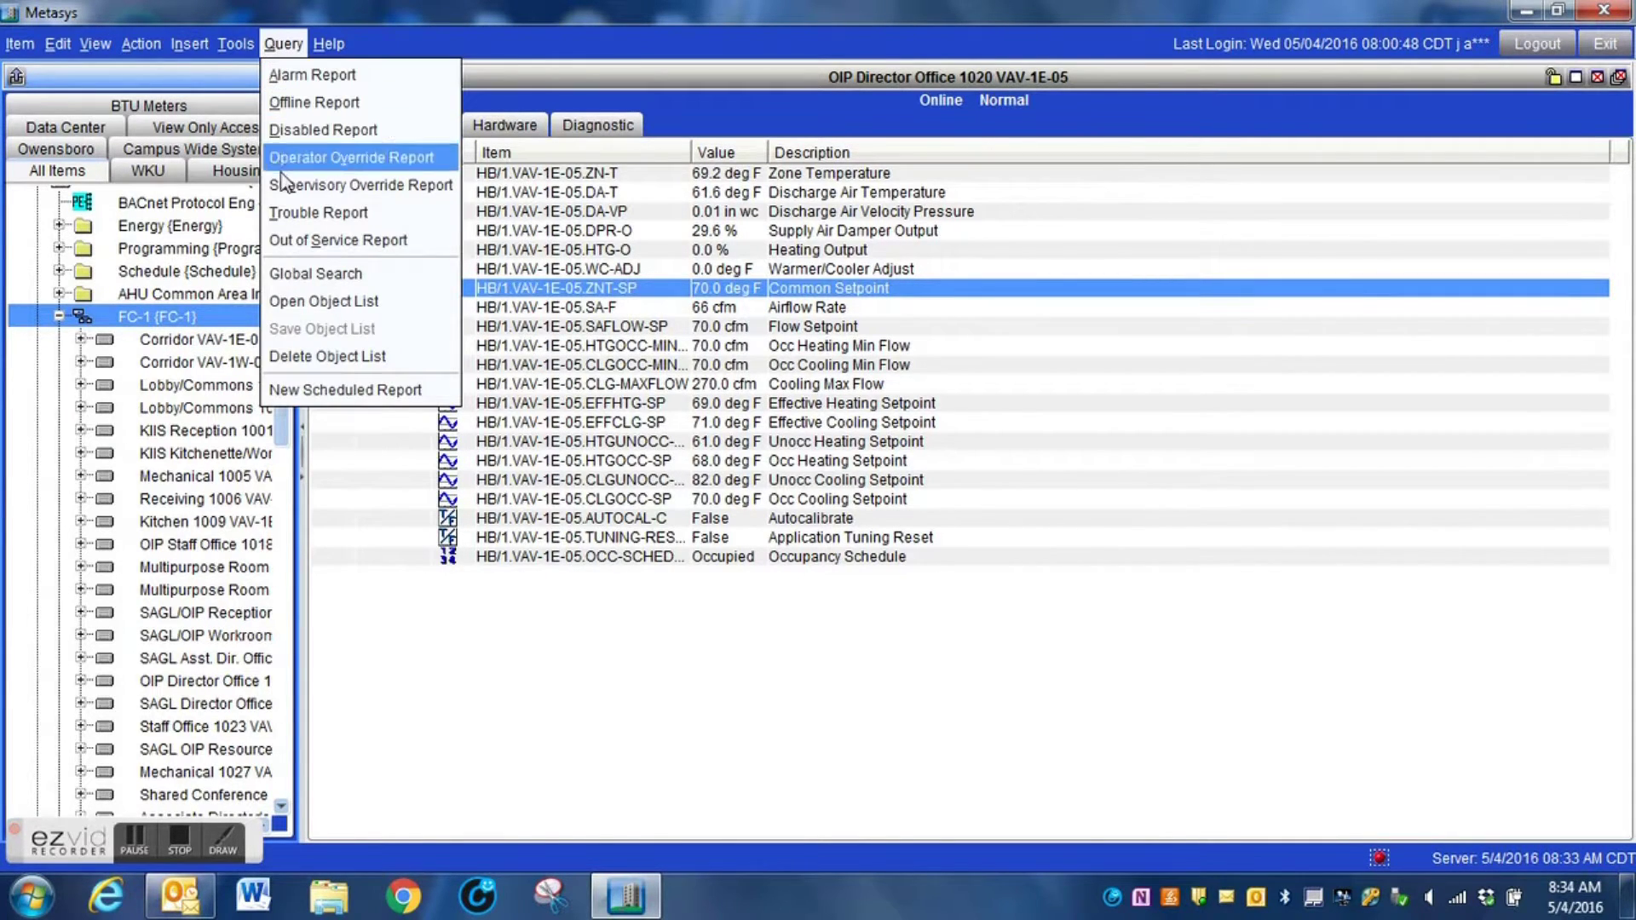
{"action": "left_click", "coordinate": [305, 279]}
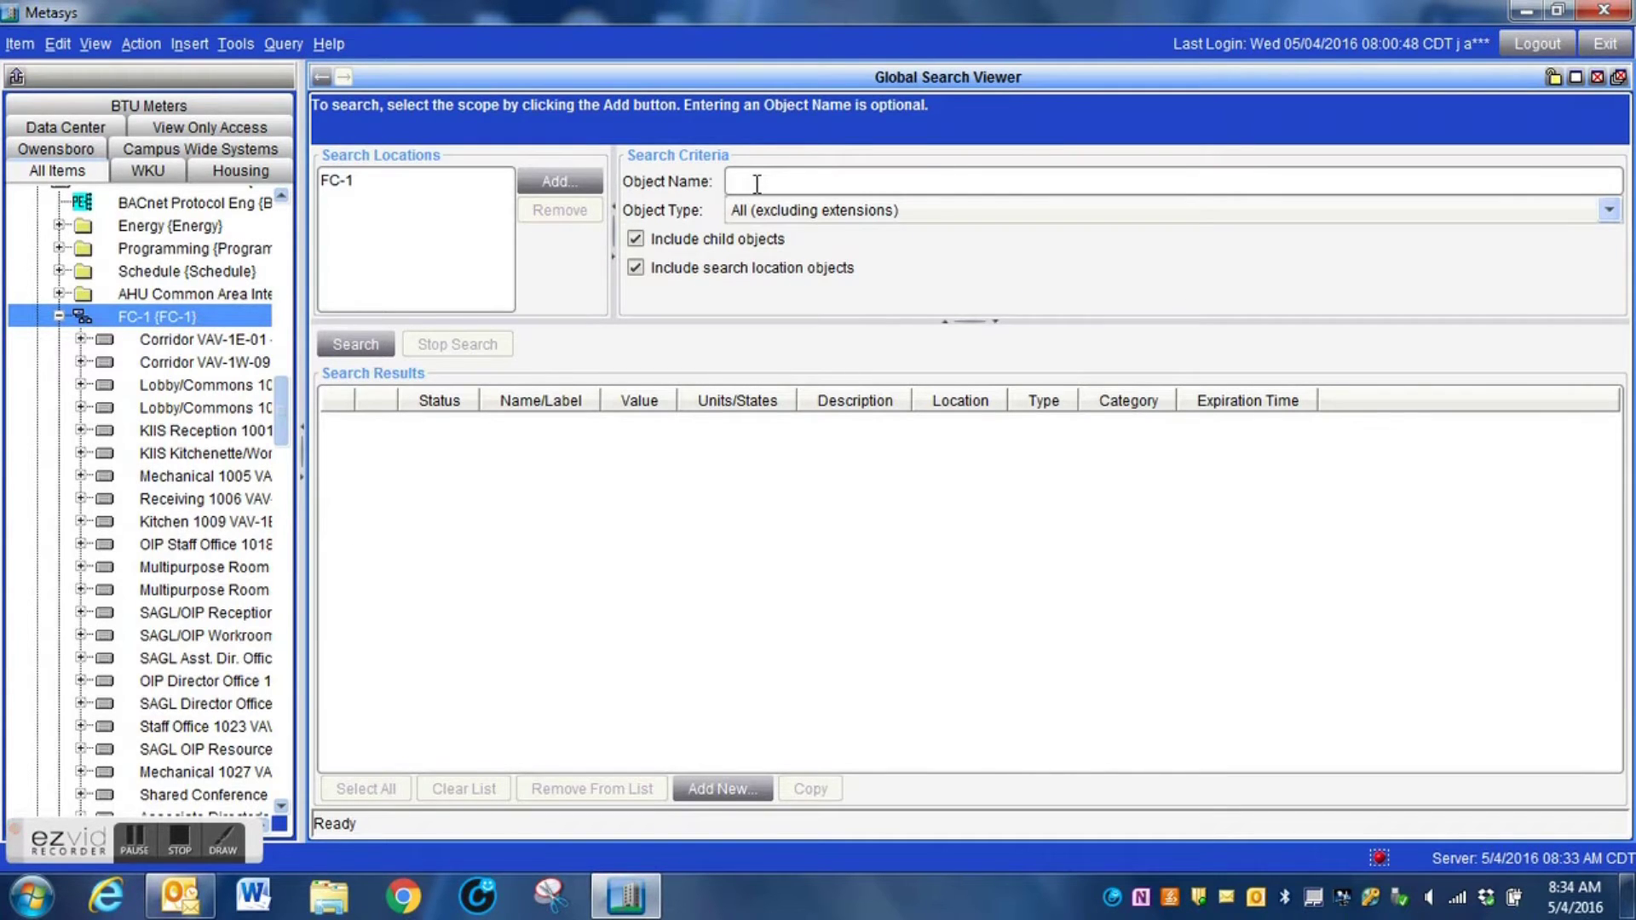
{"action": "type", "text": "*W"}
{"action": "type", "text": "P*"}
{"action": "left_click", "coordinate": [358, 346]}
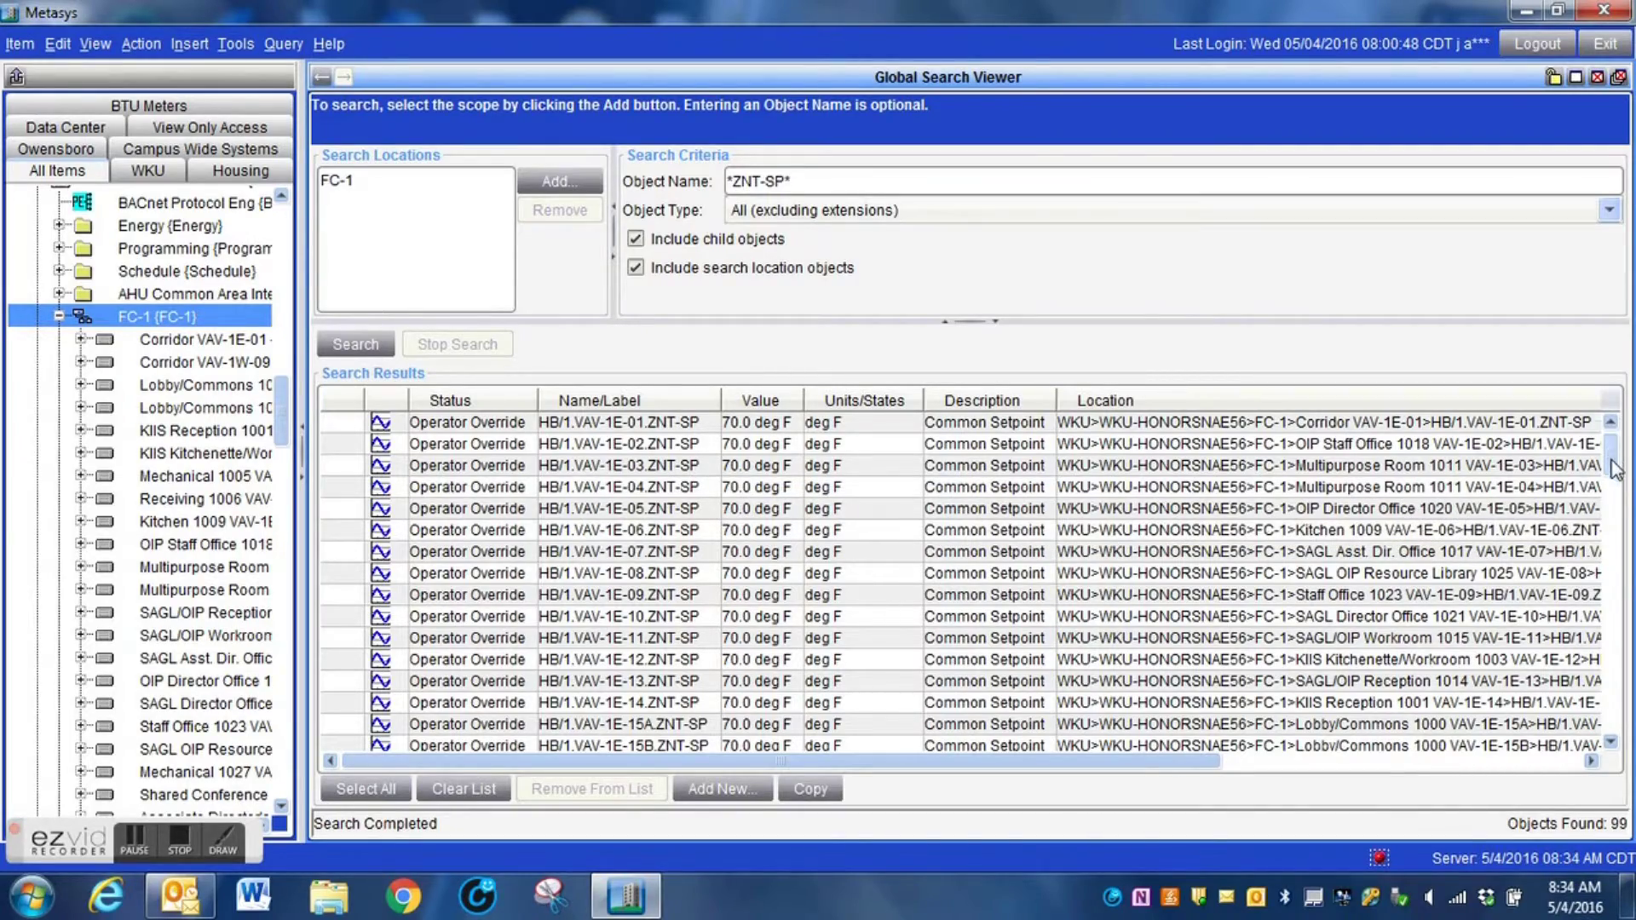
{"action": "mouse_move", "coordinate": [1617, 468]}
{"action": "left_mouse_down"}
{"action": "mouse_move", "coordinate": [1629, 682]}
{"action": "mouse_move", "coordinate": [1627, 450]}
{"action": "left_mouse_up"}
{"action": "left_click", "coordinate": [806, 481]}
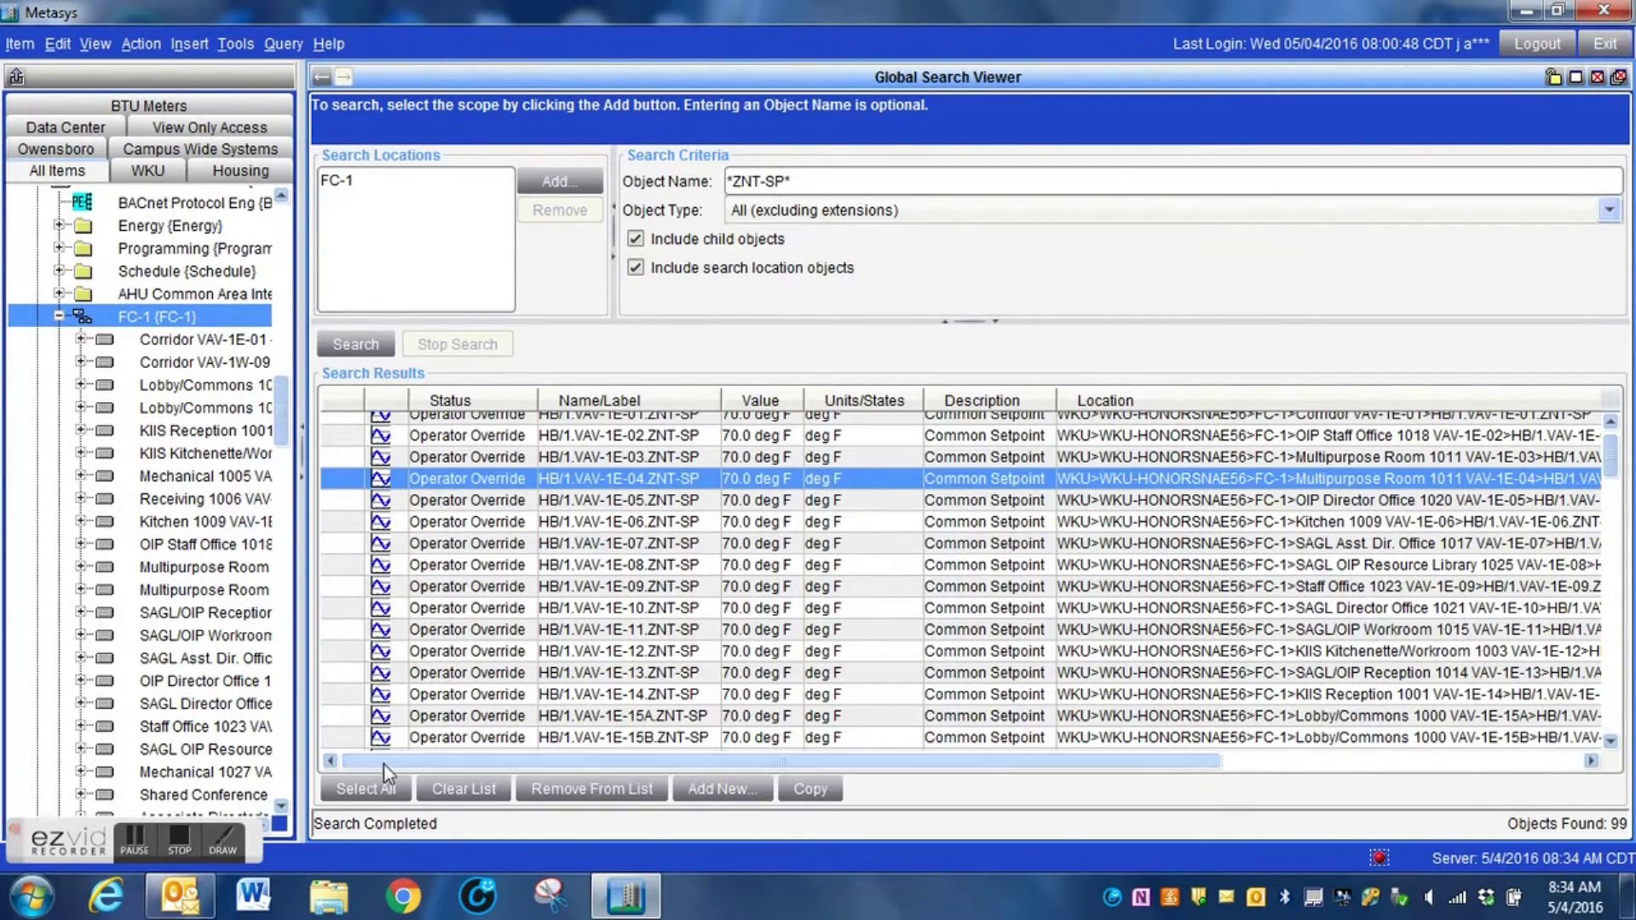
- Send a Release Operator Override command to all selected ZNT-SP points
{"action": "left_click", "coordinate": [377, 789]}
{"action": "right_click", "coordinate": [667, 542]}
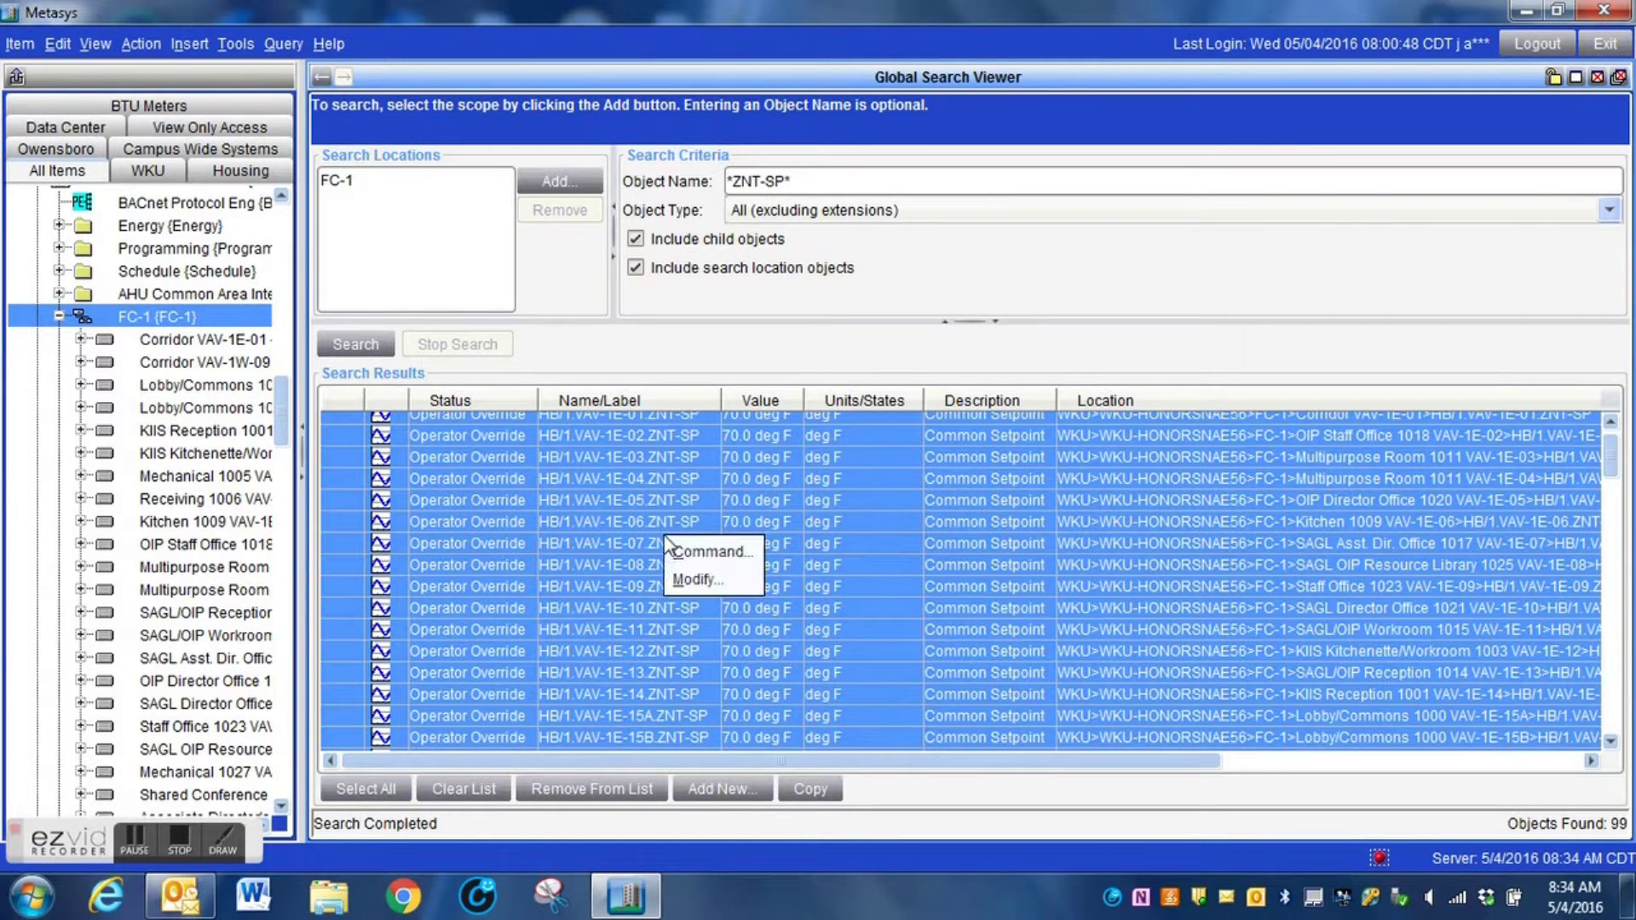
{"action": "left_click", "coordinate": [678, 550]}
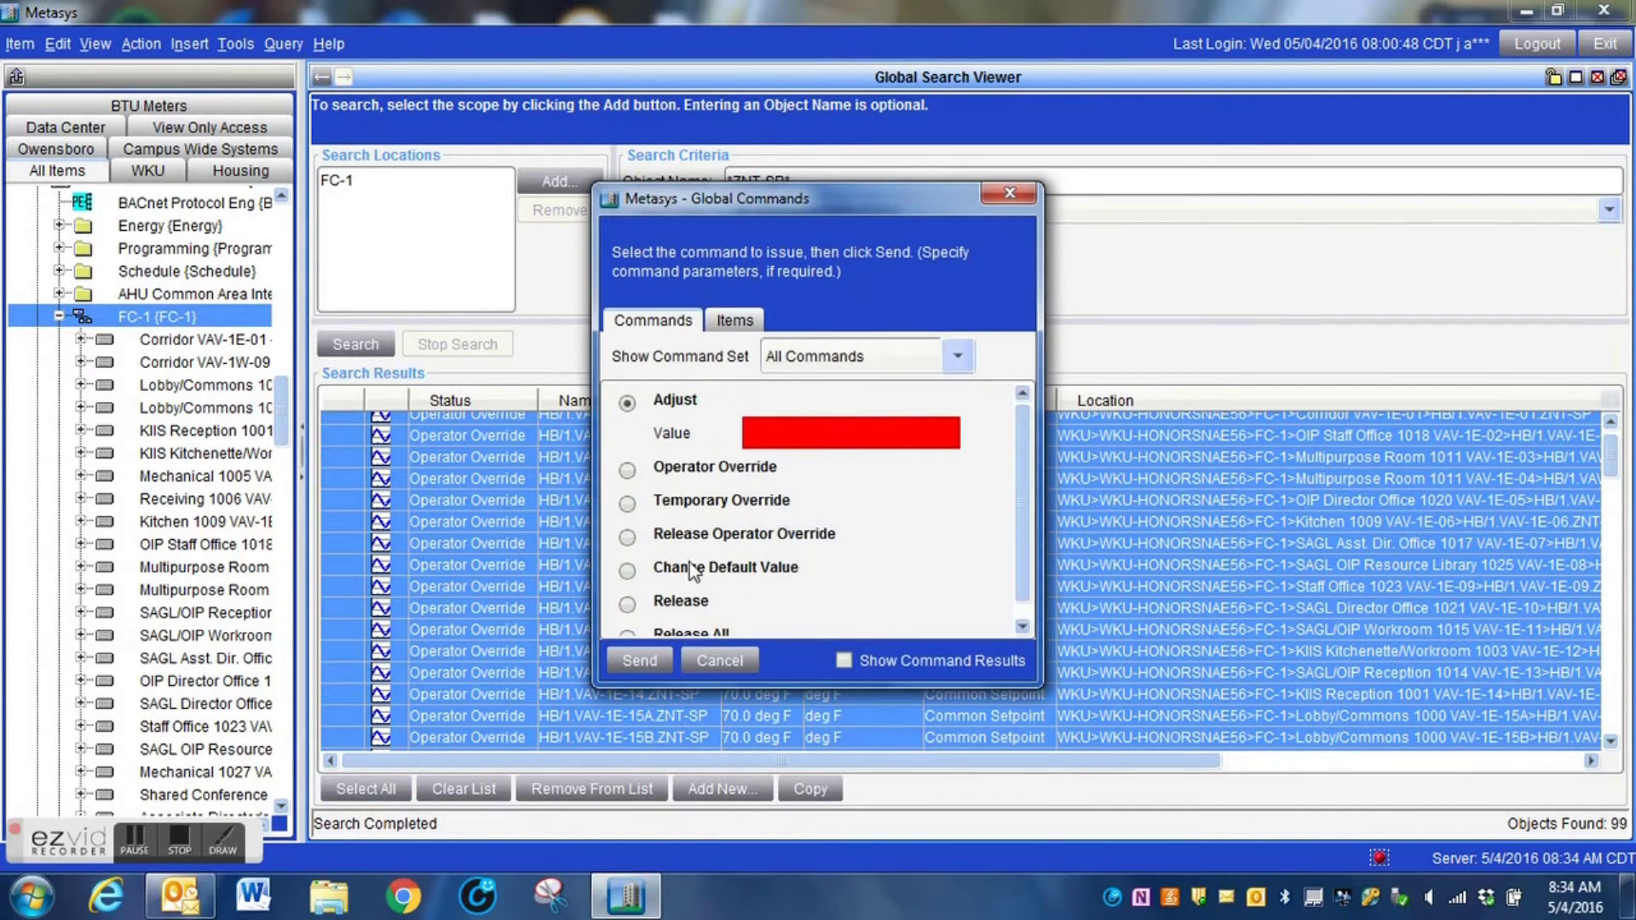
{"action": "left_click", "coordinate": [689, 539]}
{"action": "left_click", "coordinate": [637, 657]}
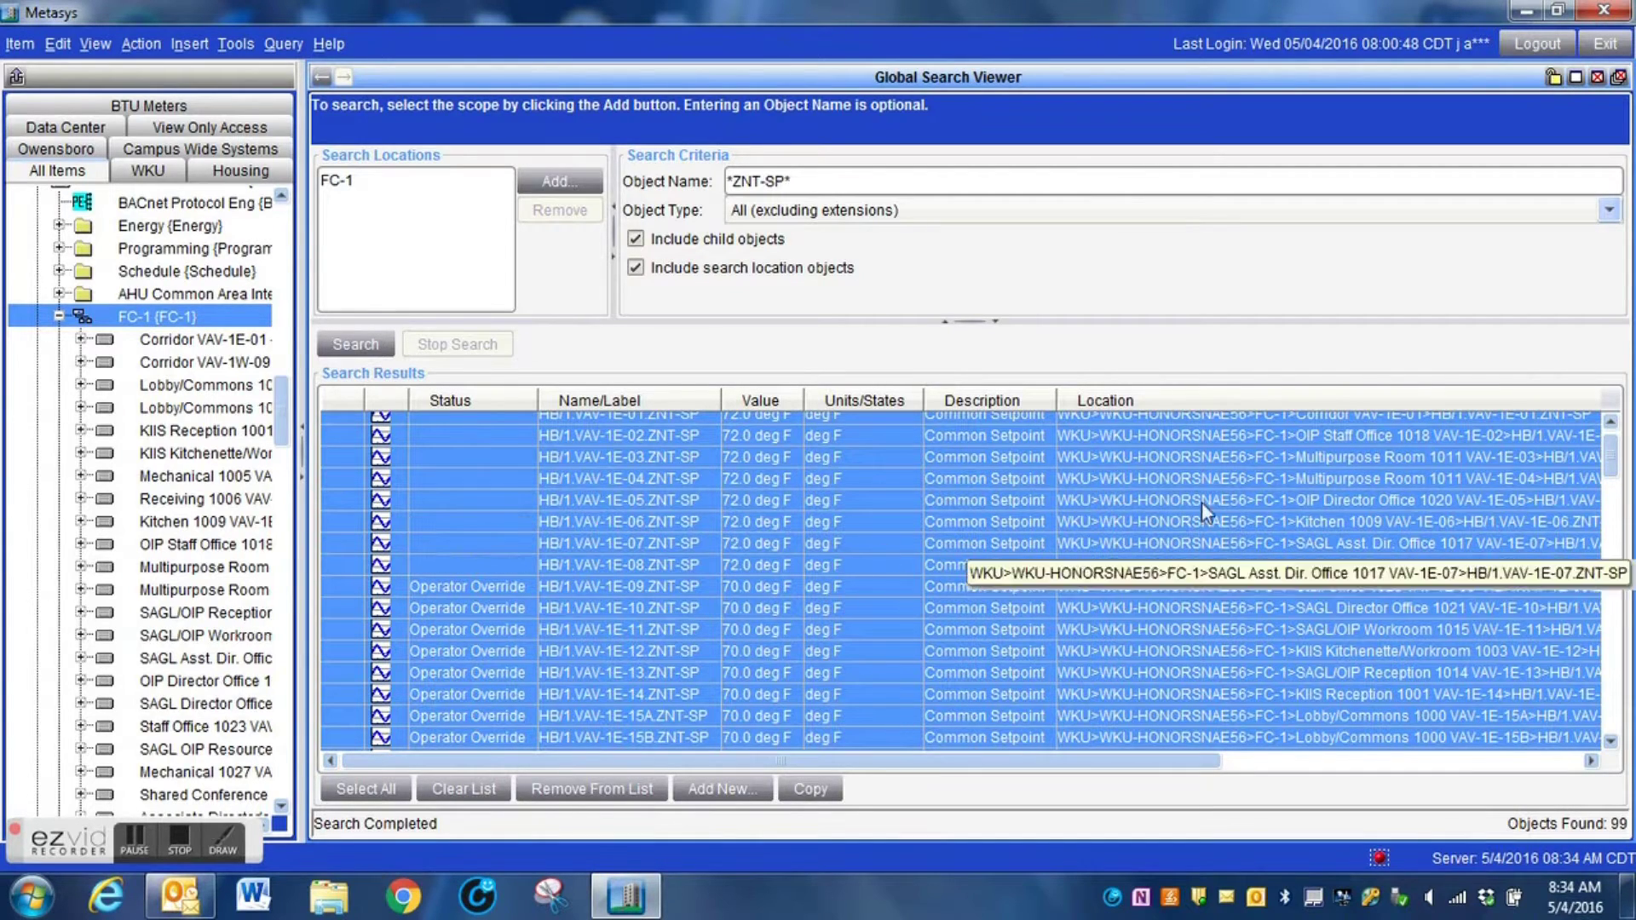
- Scroll the results as setpoints update to 72.0 deg F until 99 of 99 succeed
{"action": "mouse_move", "coordinate": [1615, 479]}
{"action": "left_mouse_down"}
{"action": "mouse_move", "coordinate": [1618, 656]}
{"action": "mouse_move", "coordinate": [1631, 464]}
{"action": "left_mouse_up"}
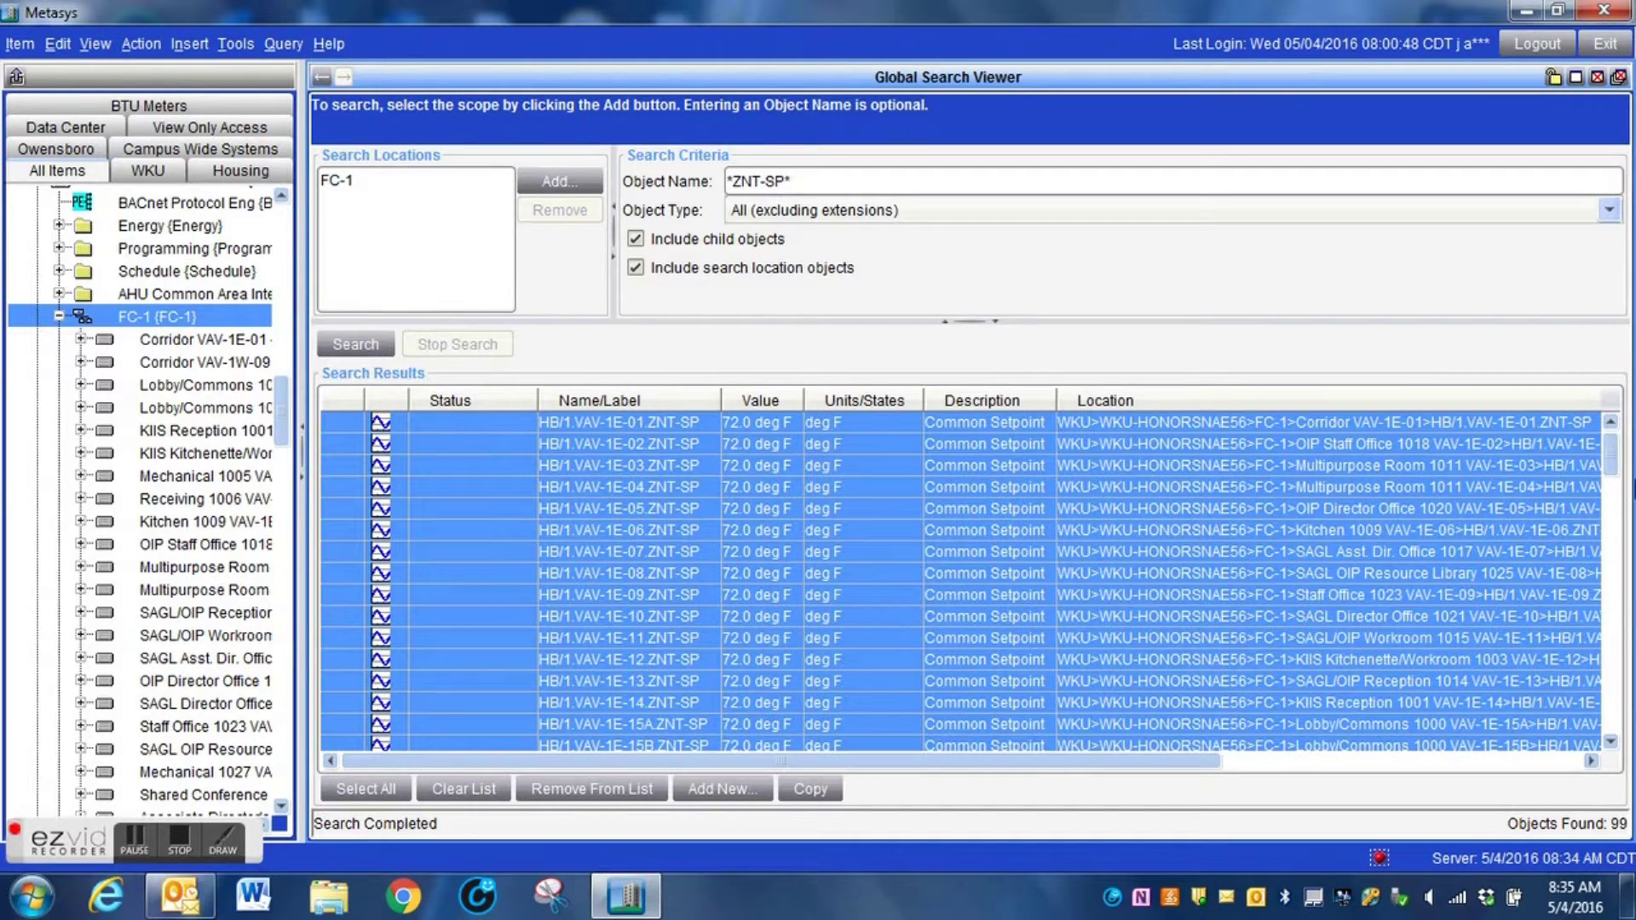
{"action": "left_click_drag", "start_coordinate": [1613, 477], "coordinate": [1615, 546]}
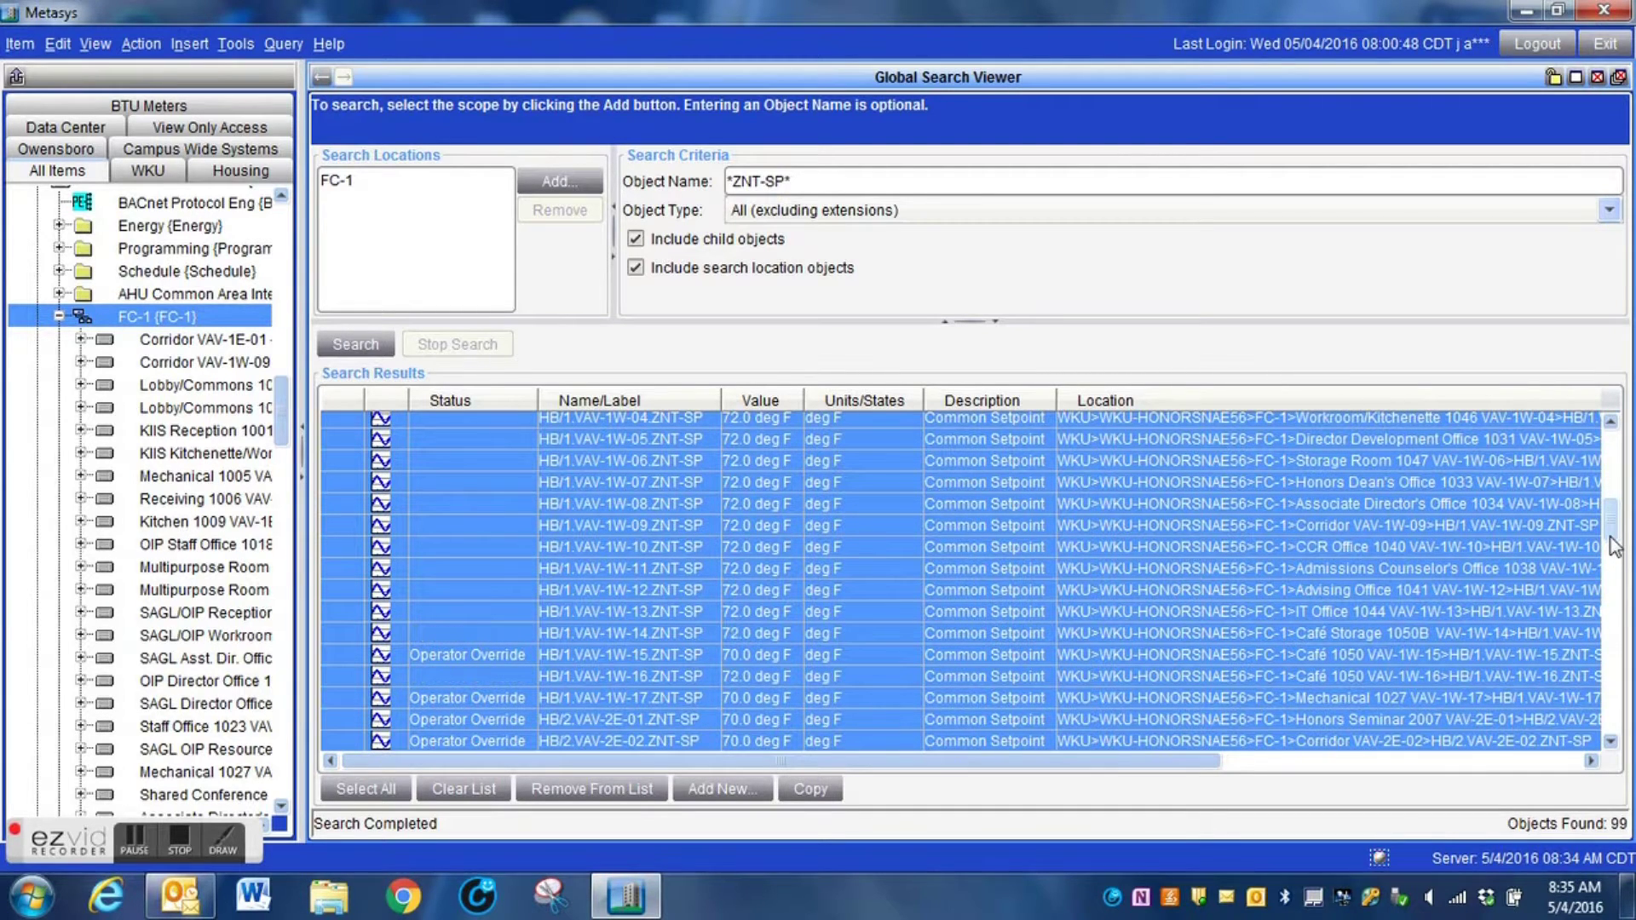
{"action": "mouse_move", "coordinate": [1615, 546]}
{"action": "left_mouse_down"}
{"action": "mouse_move", "coordinate": [1617, 592]}
{"action": "mouse_move", "coordinate": [1624, 468]}
{"action": "left_mouse_up"}
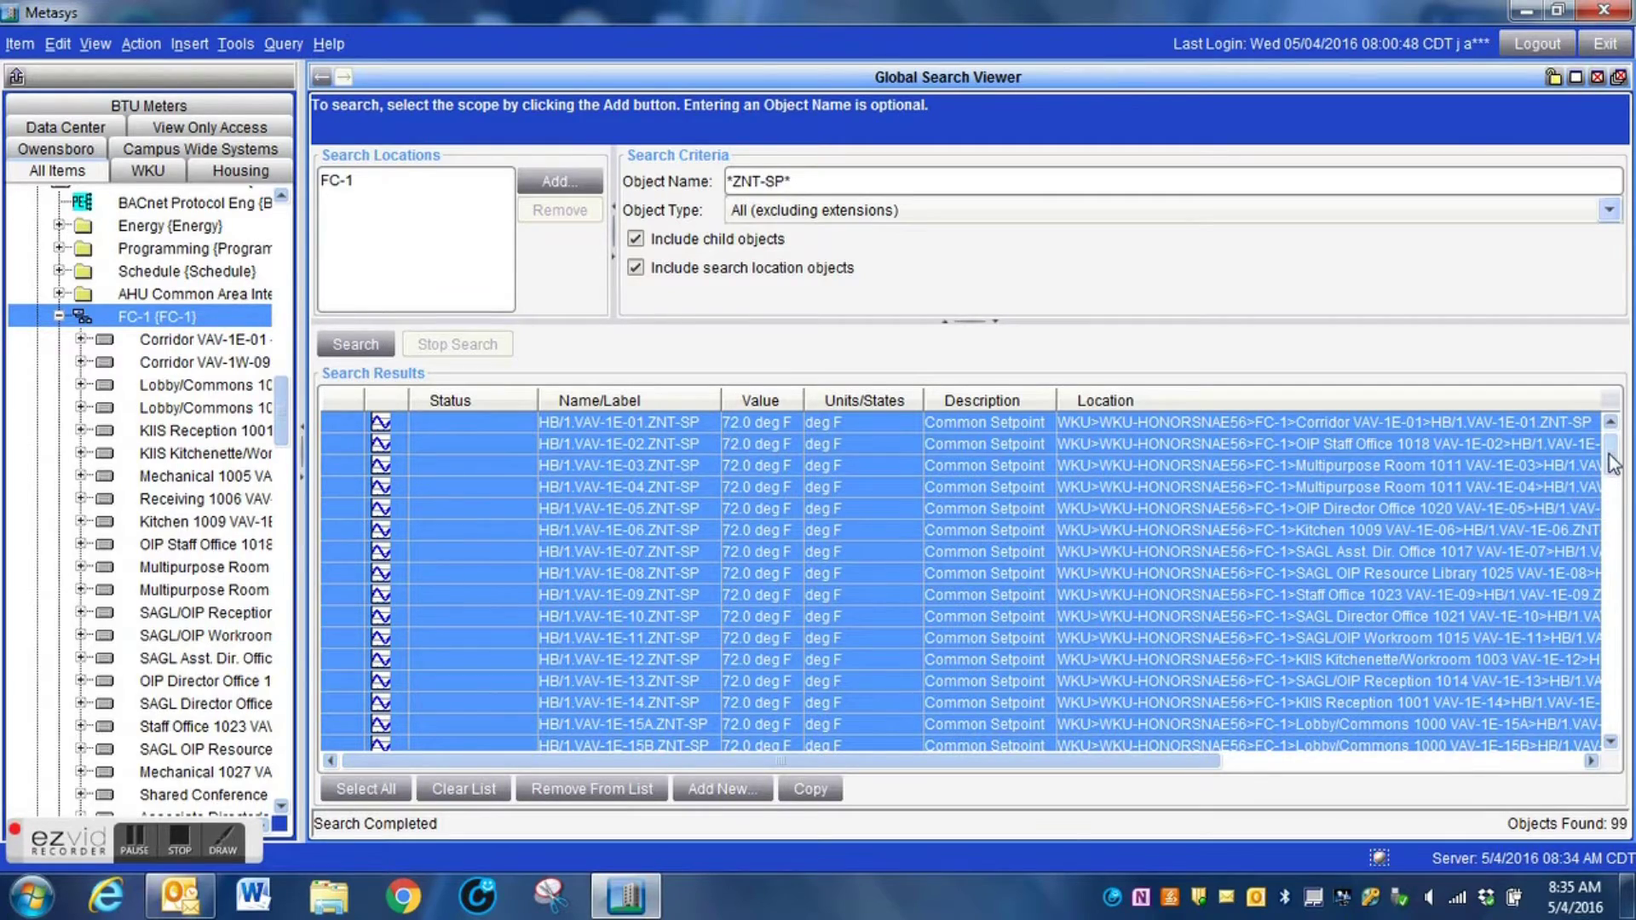
{"action": "left_click_drag", "start_coordinate": [1622, 460], "coordinate": [1608, 721]}
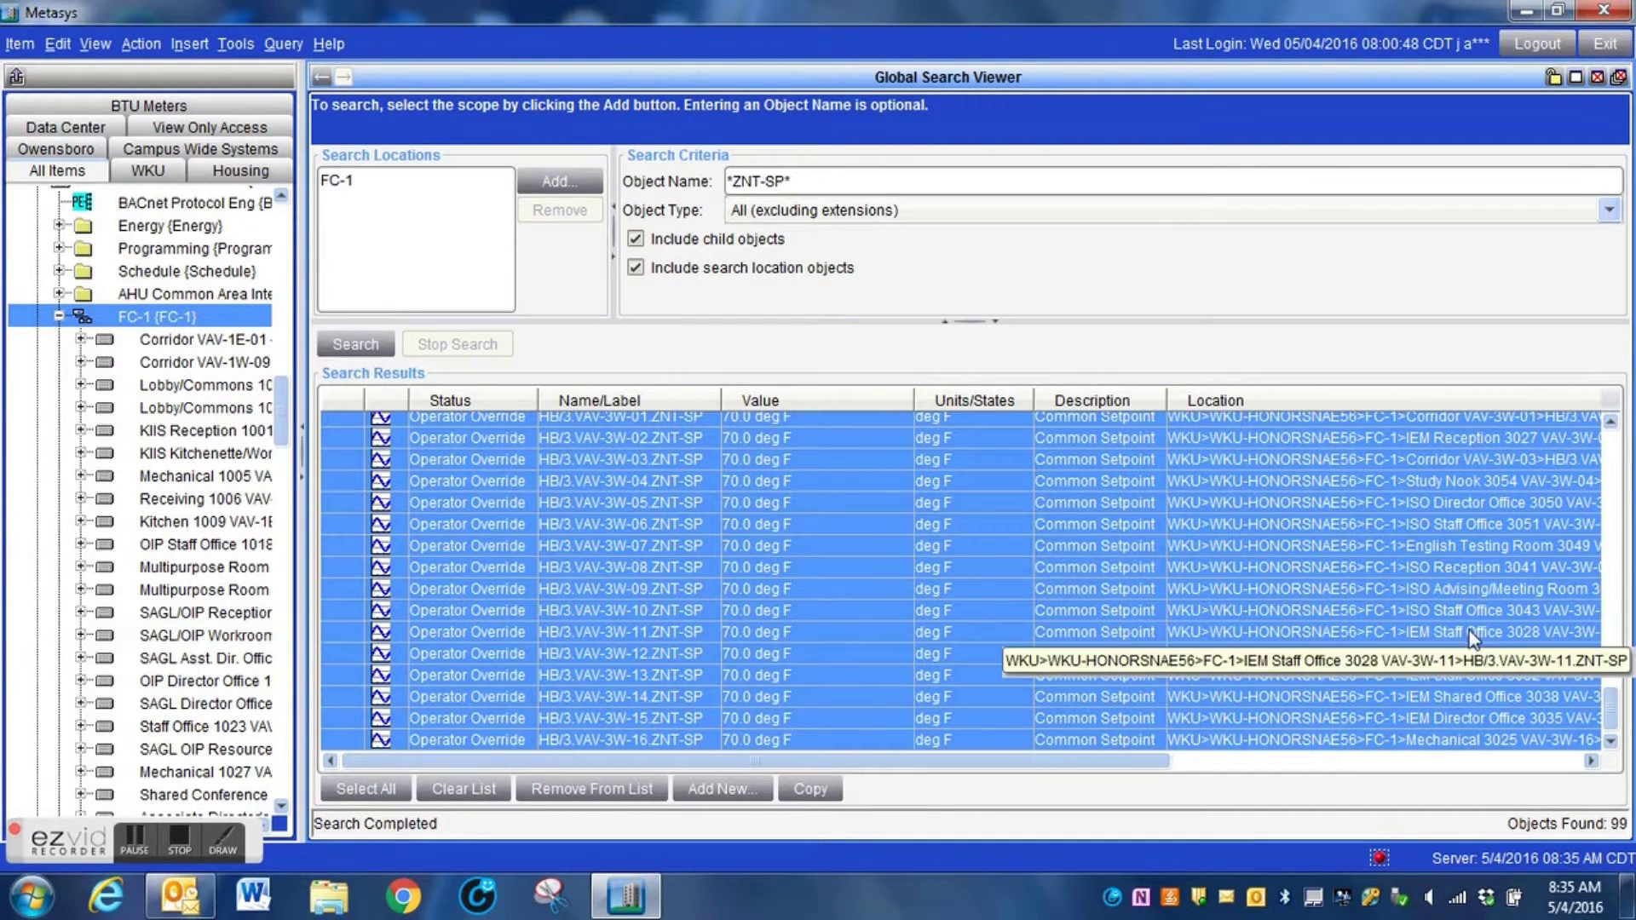
{"action": "left_click_drag", "start_coordinate": [1605, 704], "coordinate": [1620, 625]}
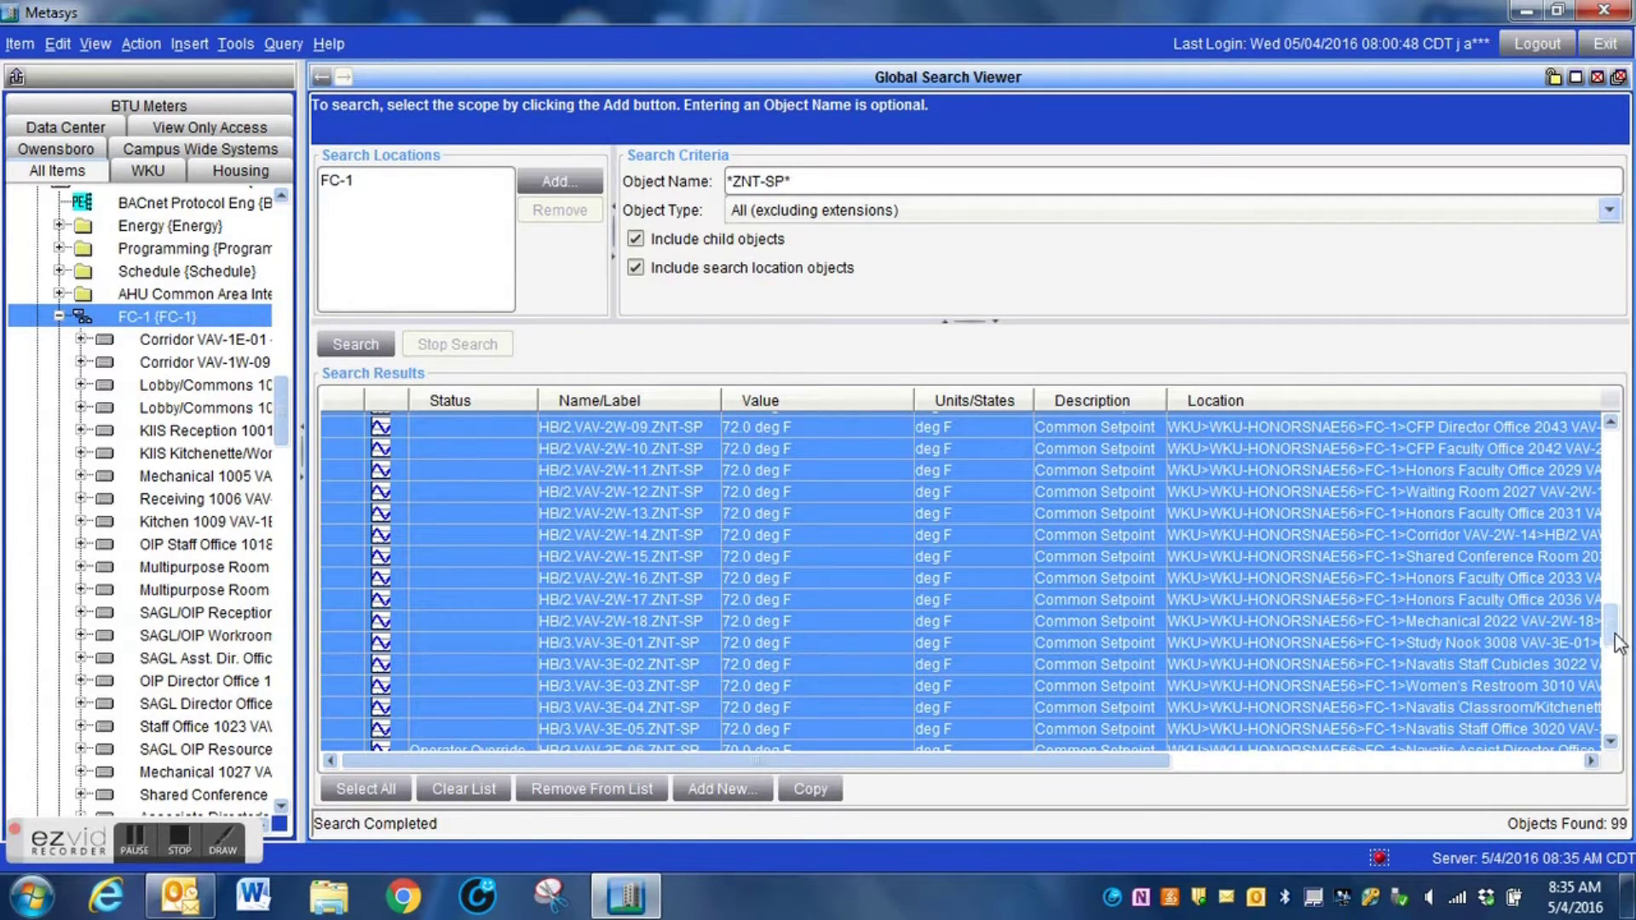
{"action": "left_click_drag", "start_coordinate": [1613, 639], "coordinate": [1613, 656]}
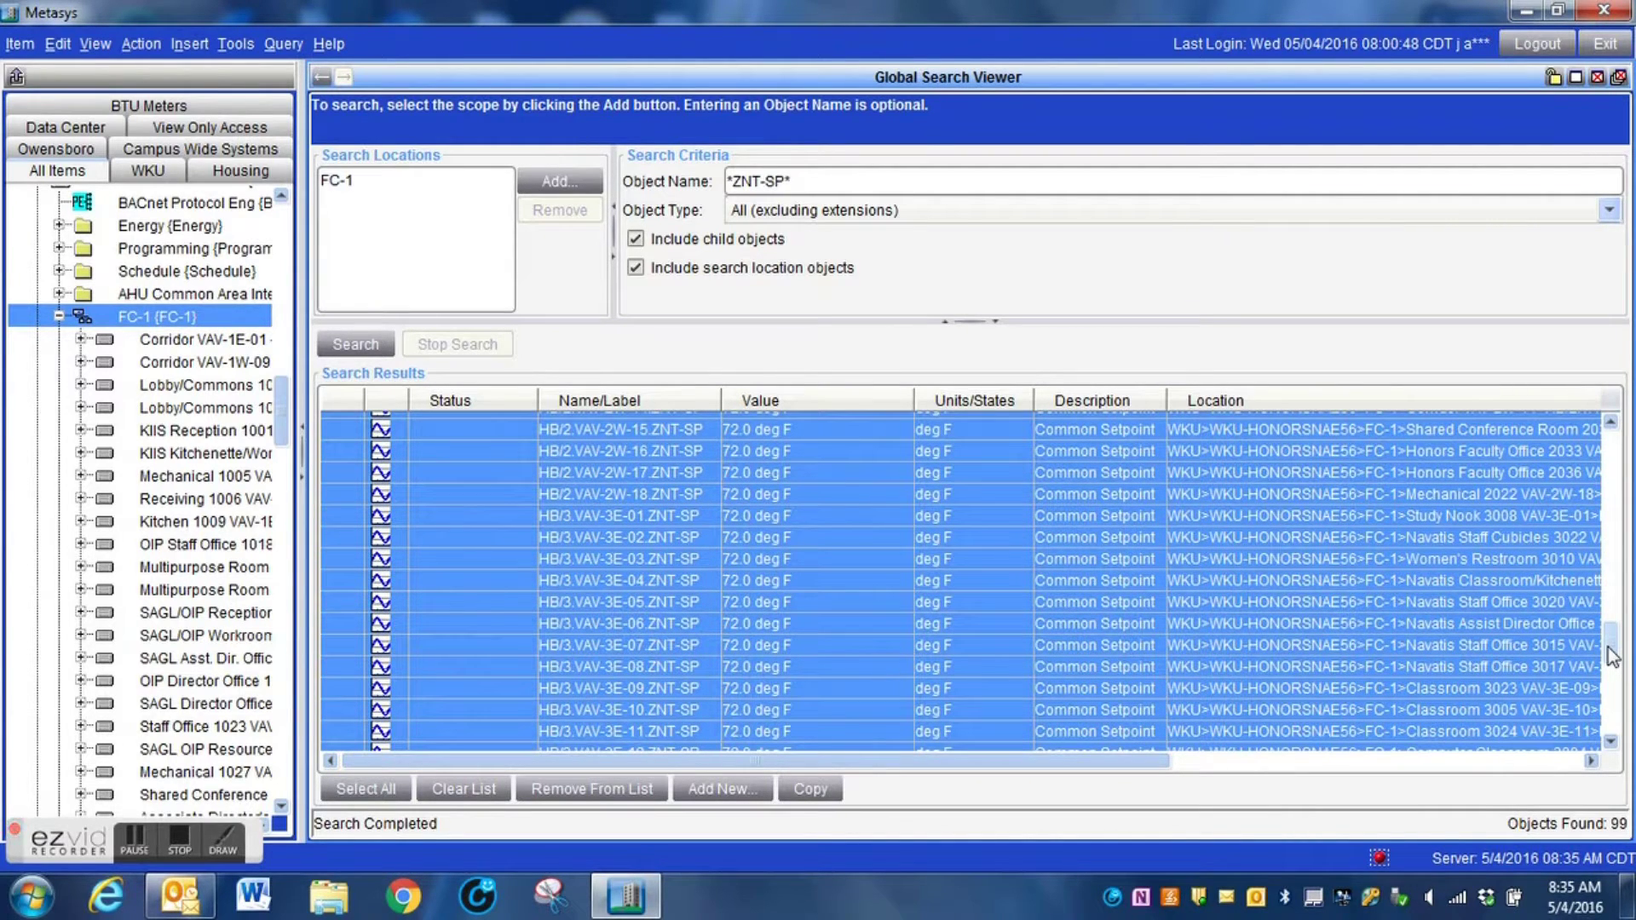
{"action": "left_click_drag", "start_coordinate": [1613, 656], "coordinate": [1611, 686]}
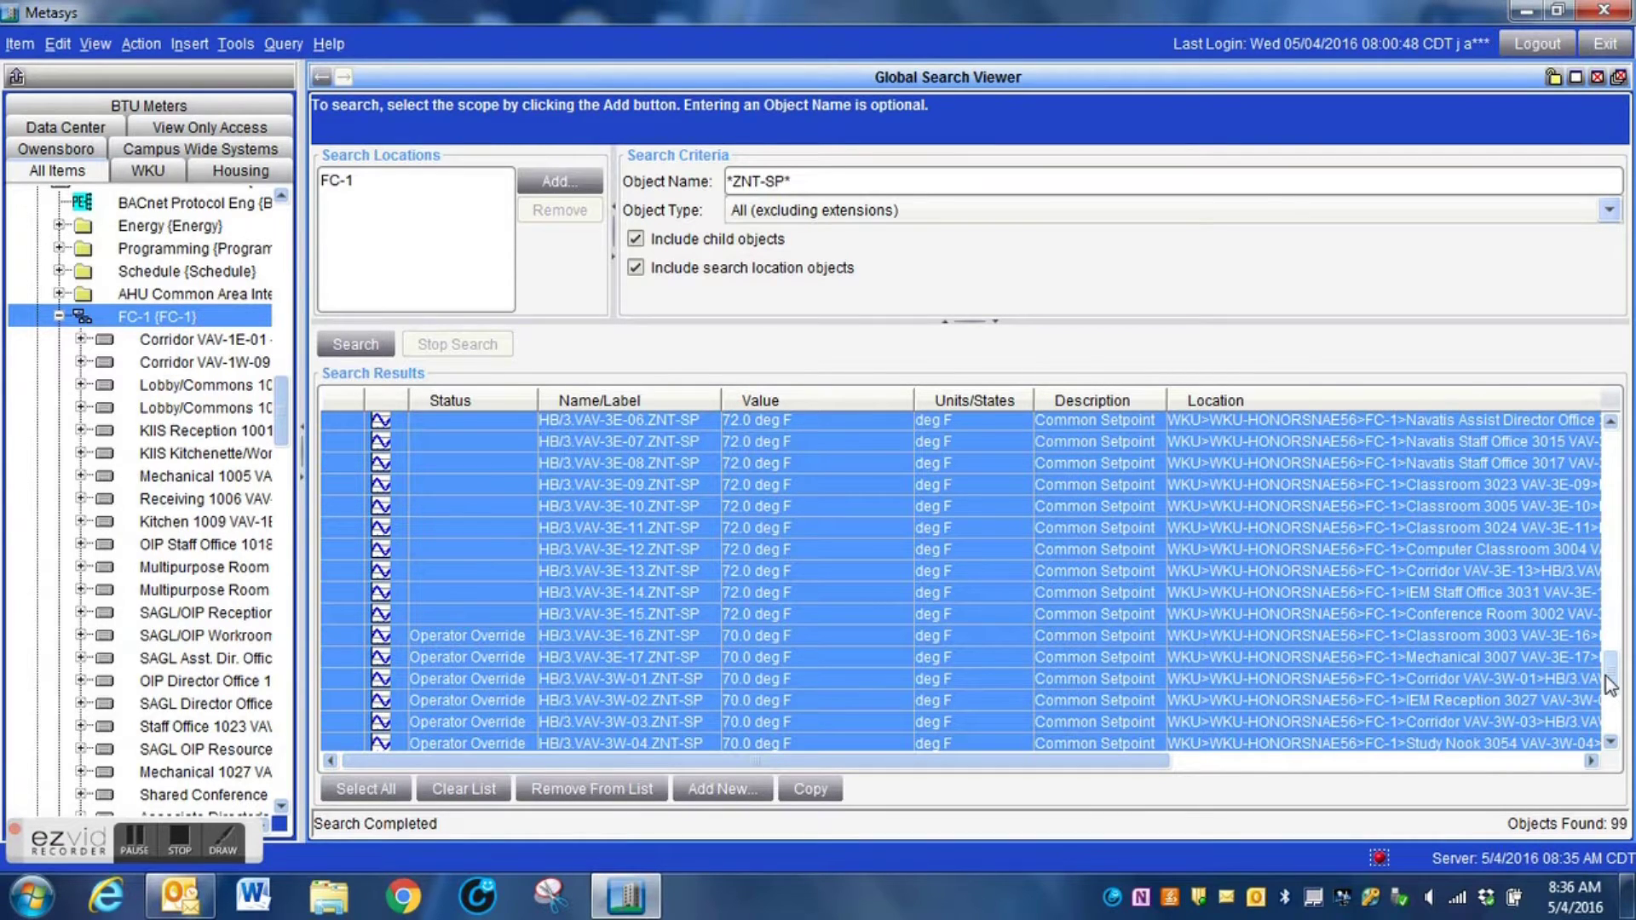
{"action": "left_click_drag", "start_coordinate": [1612, 686], "coordinate": [1611, 716]}
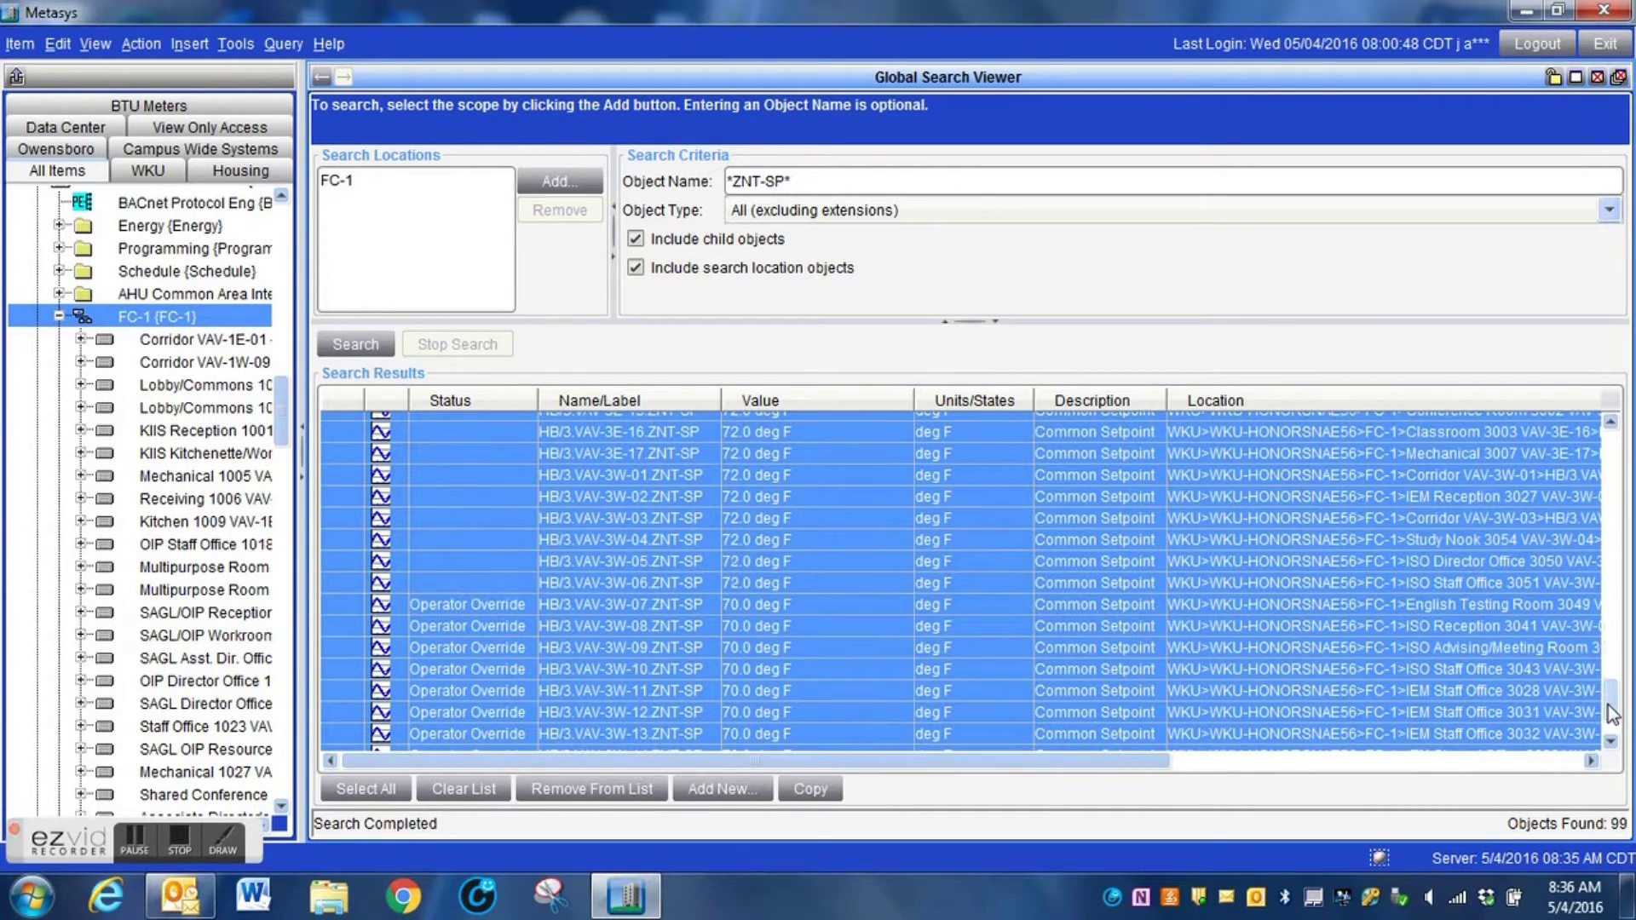
{"action": "left_click_drag", "start_coordinate": [1613, 714], "coordinate": [1613, 723]}
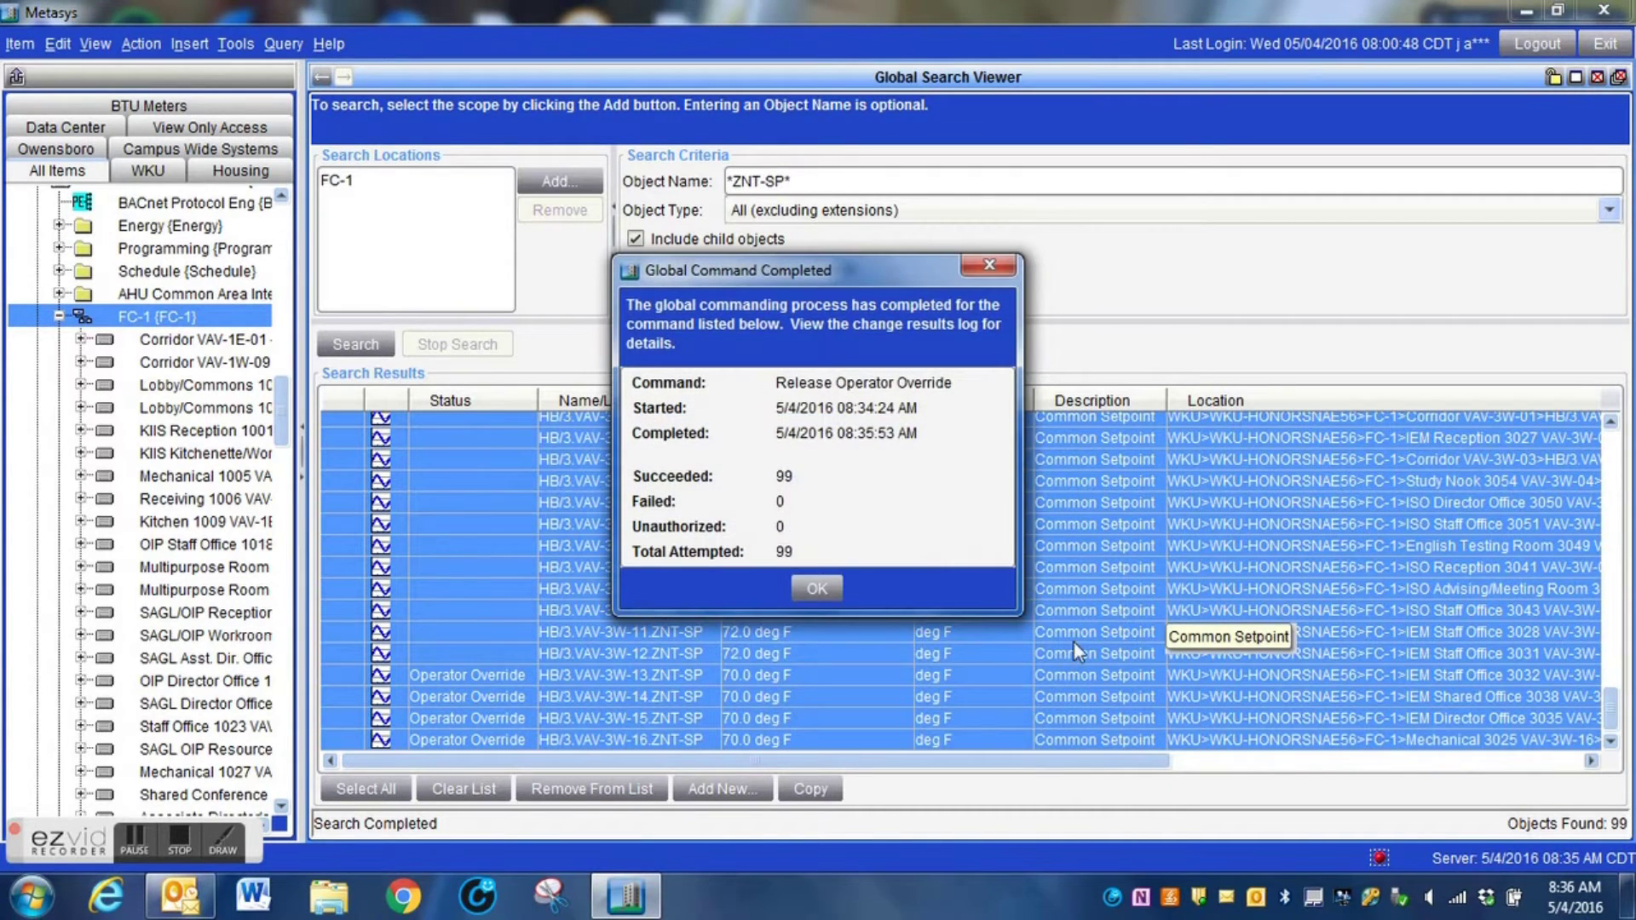
- Dismiss the completion report, close the Global Search Viewer, and select WKU-HONORSNAE56
{"action": "left_click", "coordinate": [831, 586]}
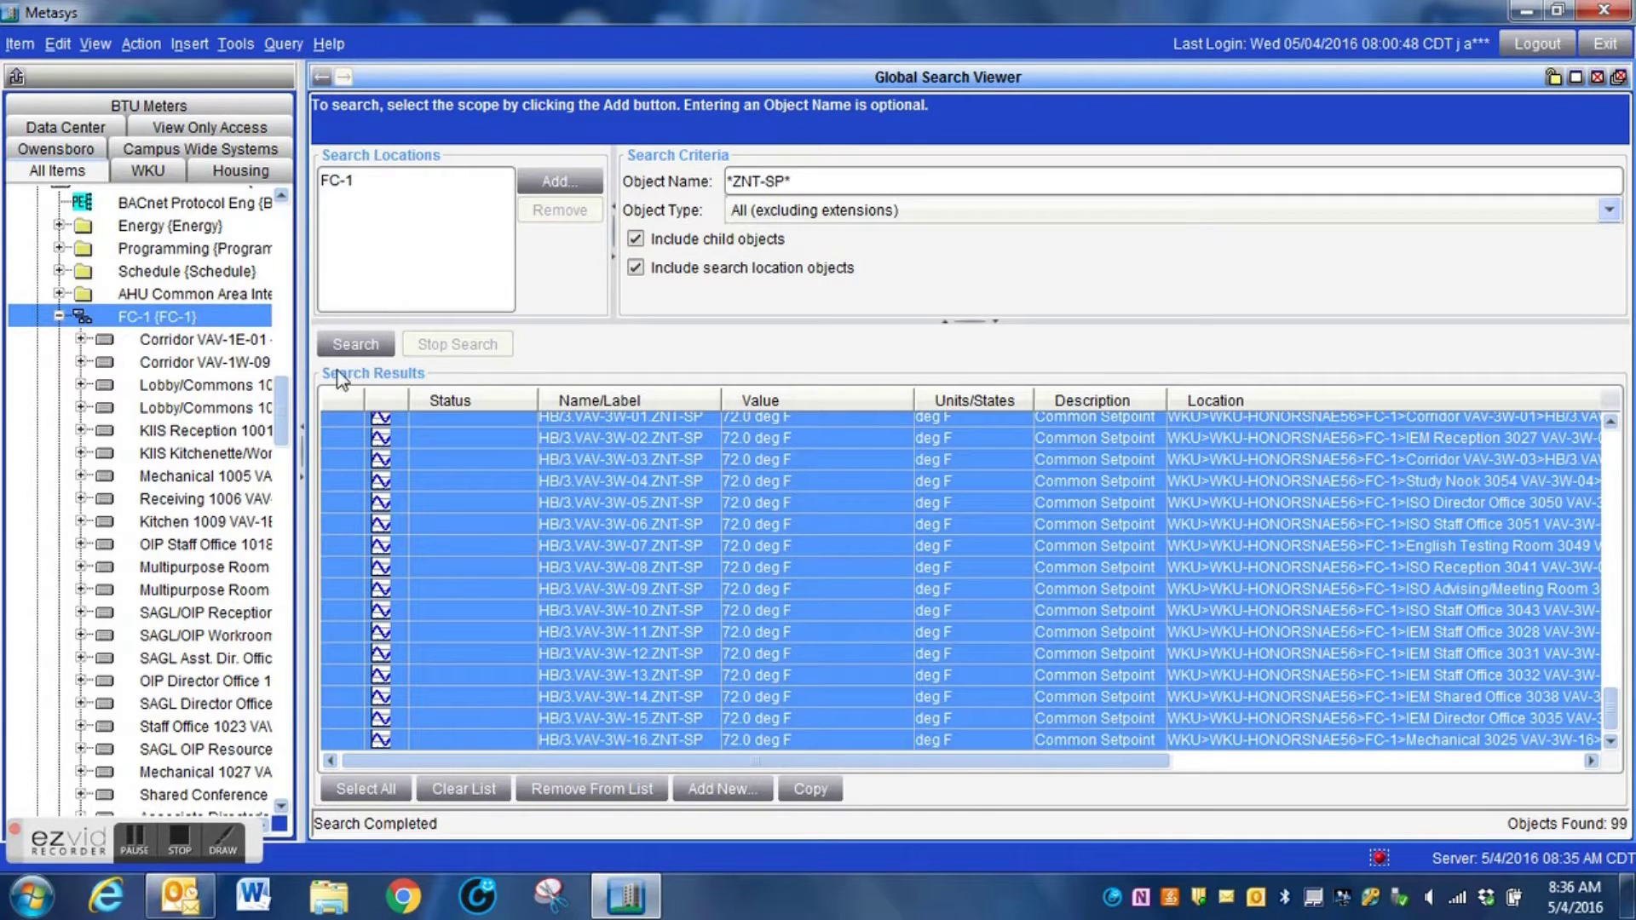
{"action": "left_click", "coordinate": [1618, 78]}
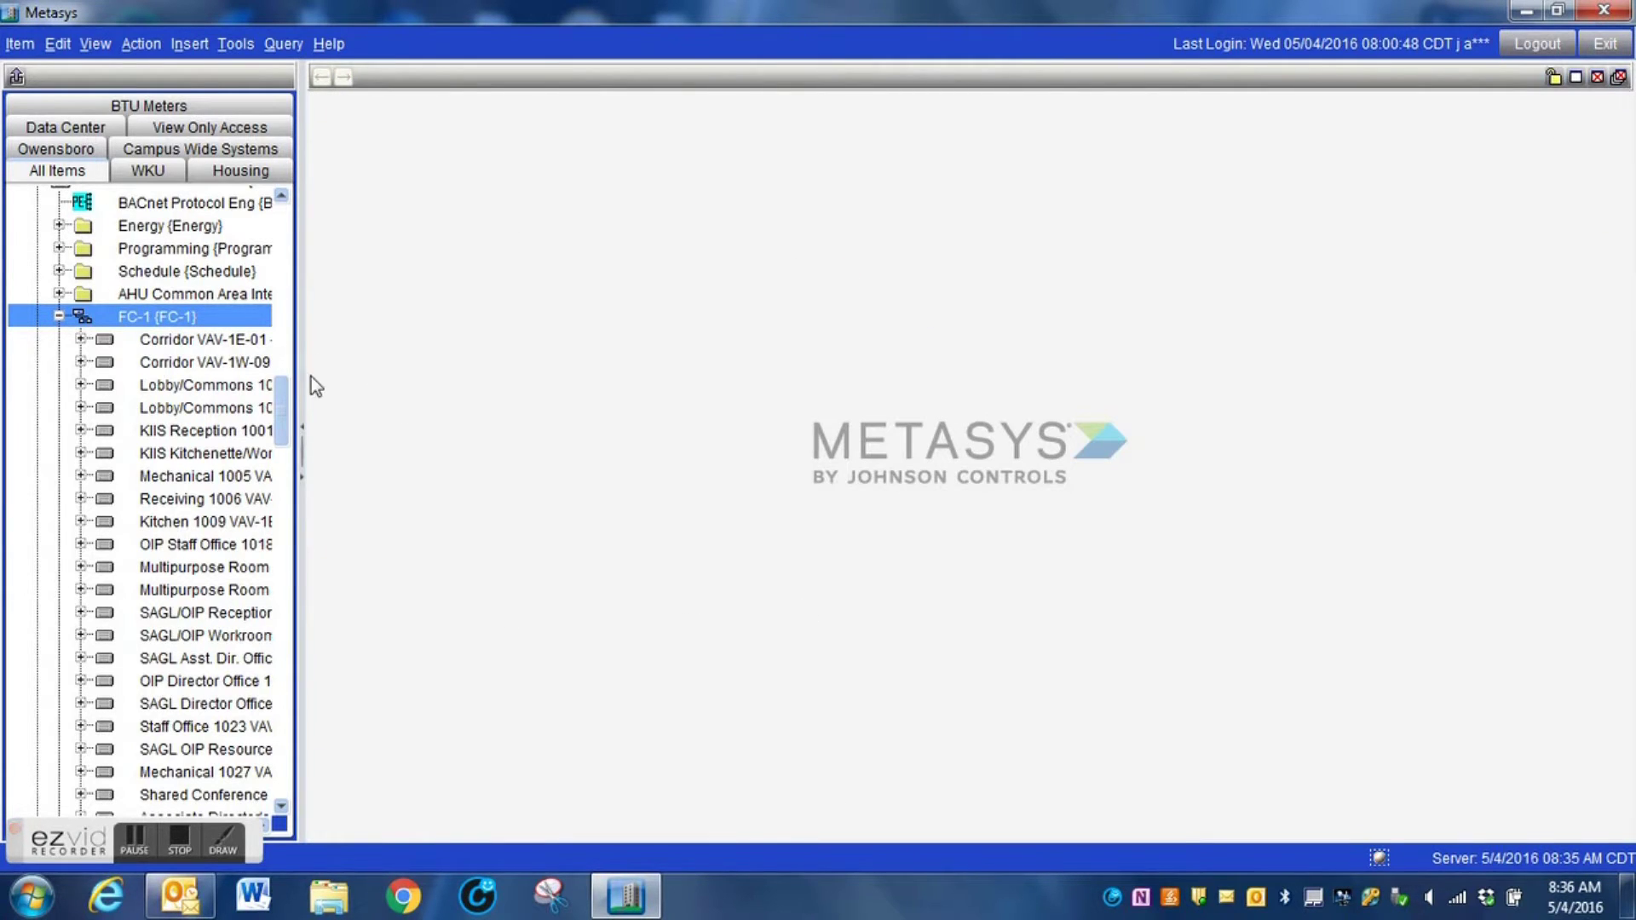
{"action": "scroll", "coordinate": [256, 375], "scroll_direction": "up", "scroll_amount": 2}
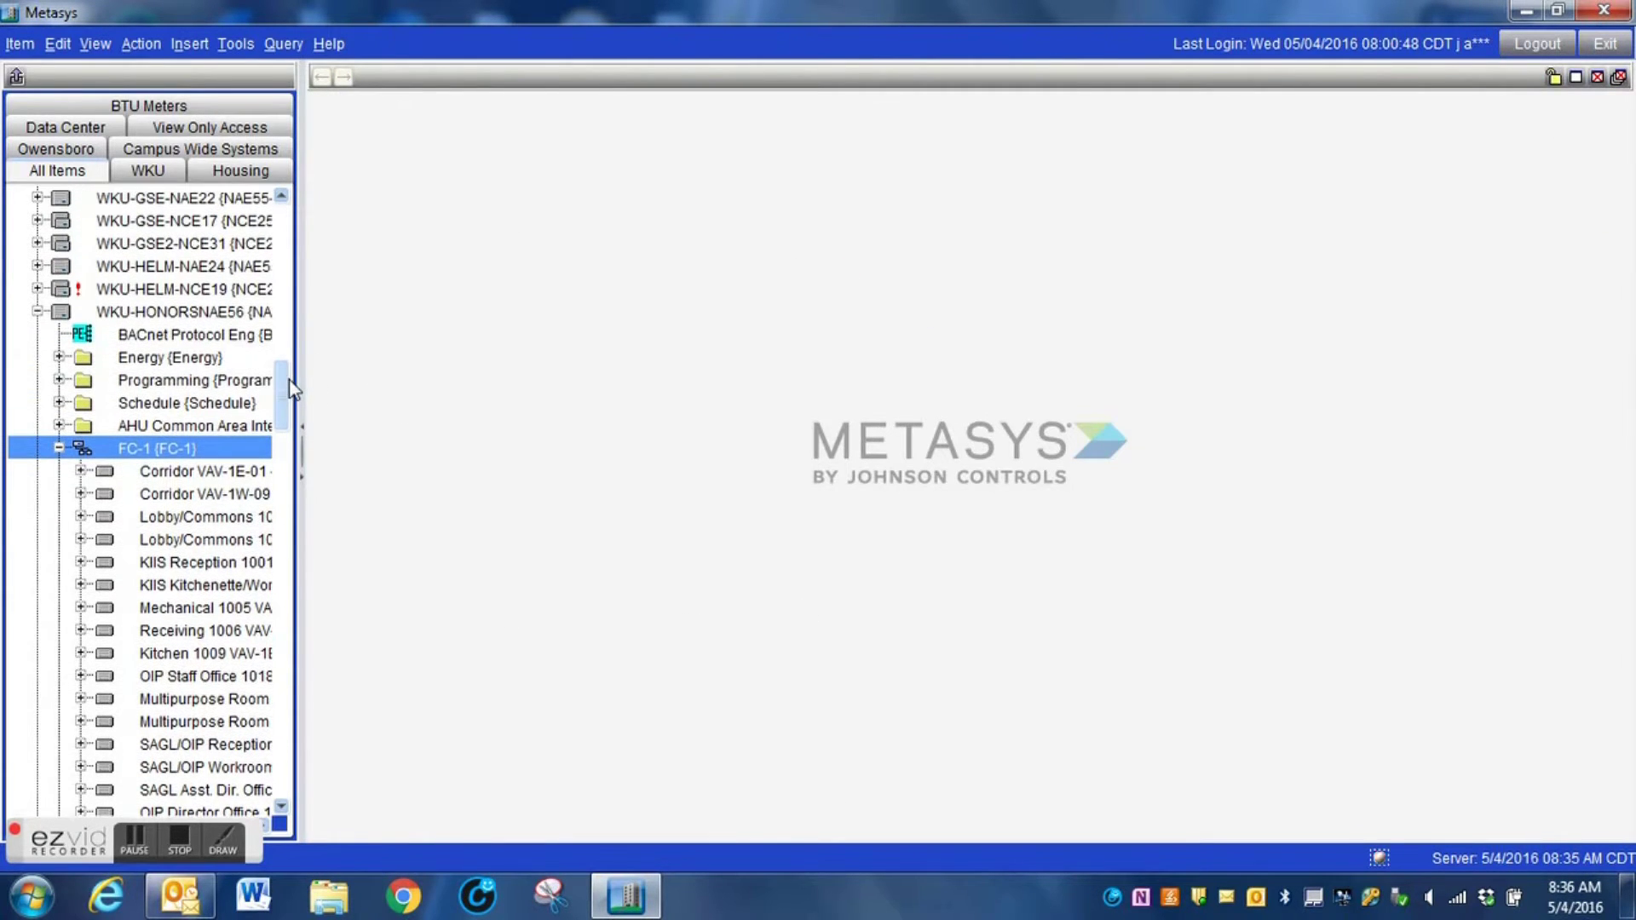
{"action": "left_click", "coordinate": [175, 315]}
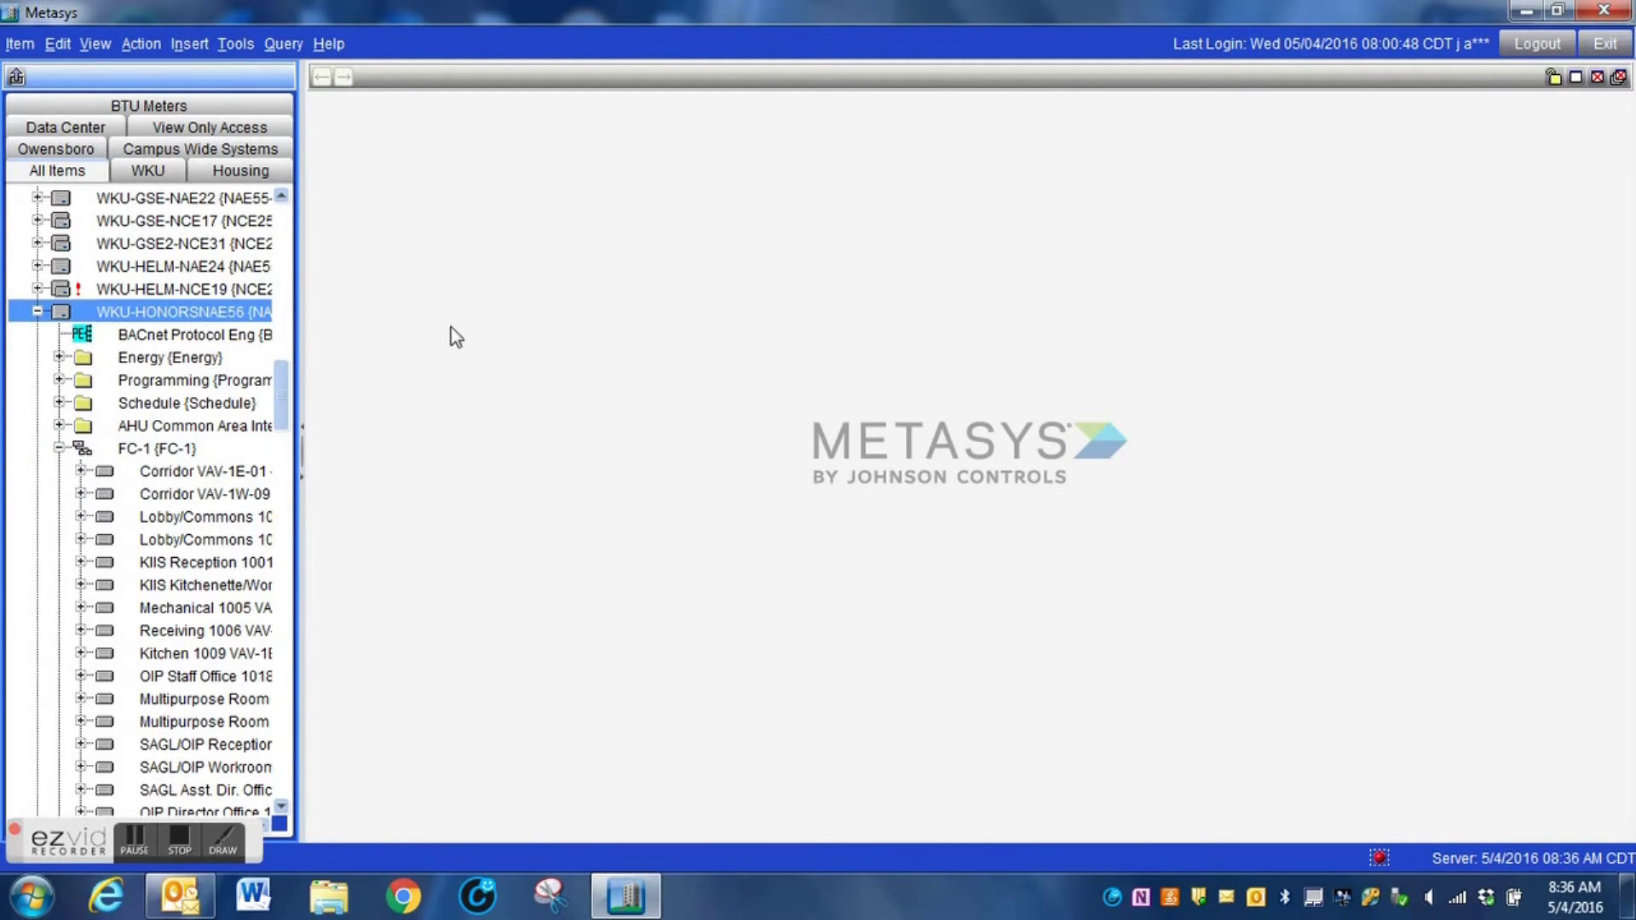
- Insert a folder named 'Common Set Points' under the WKU-HONORSNAE56 engine
{"action": "left_click", "coordinate": [191, 45]}
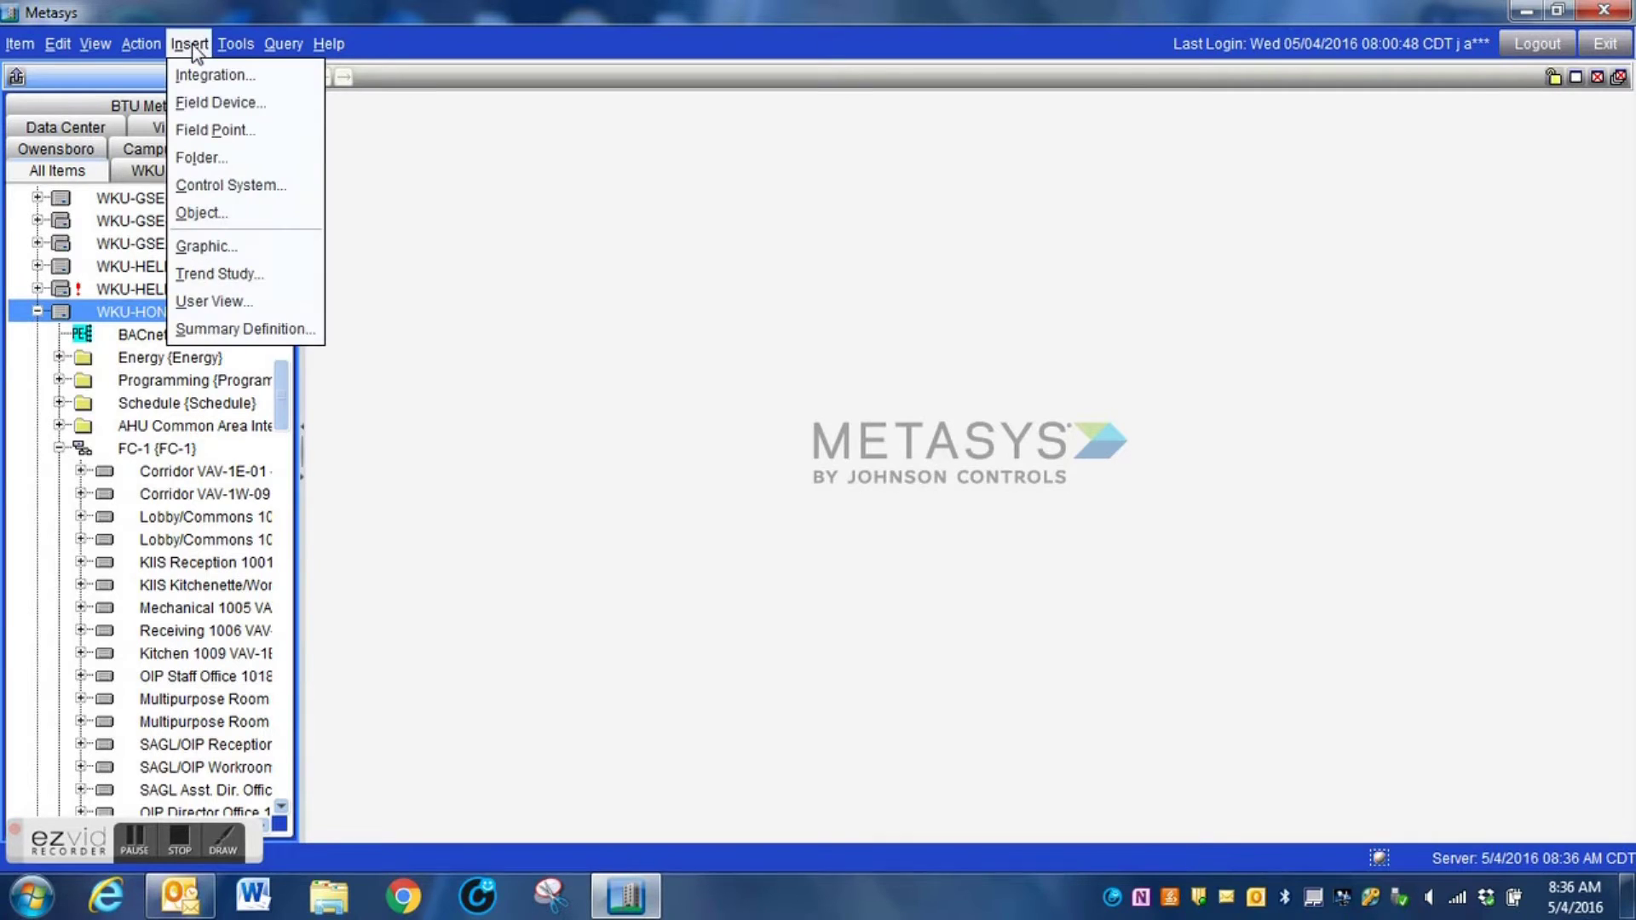
{"action": "left_click", "coordinate": [207, 162]}
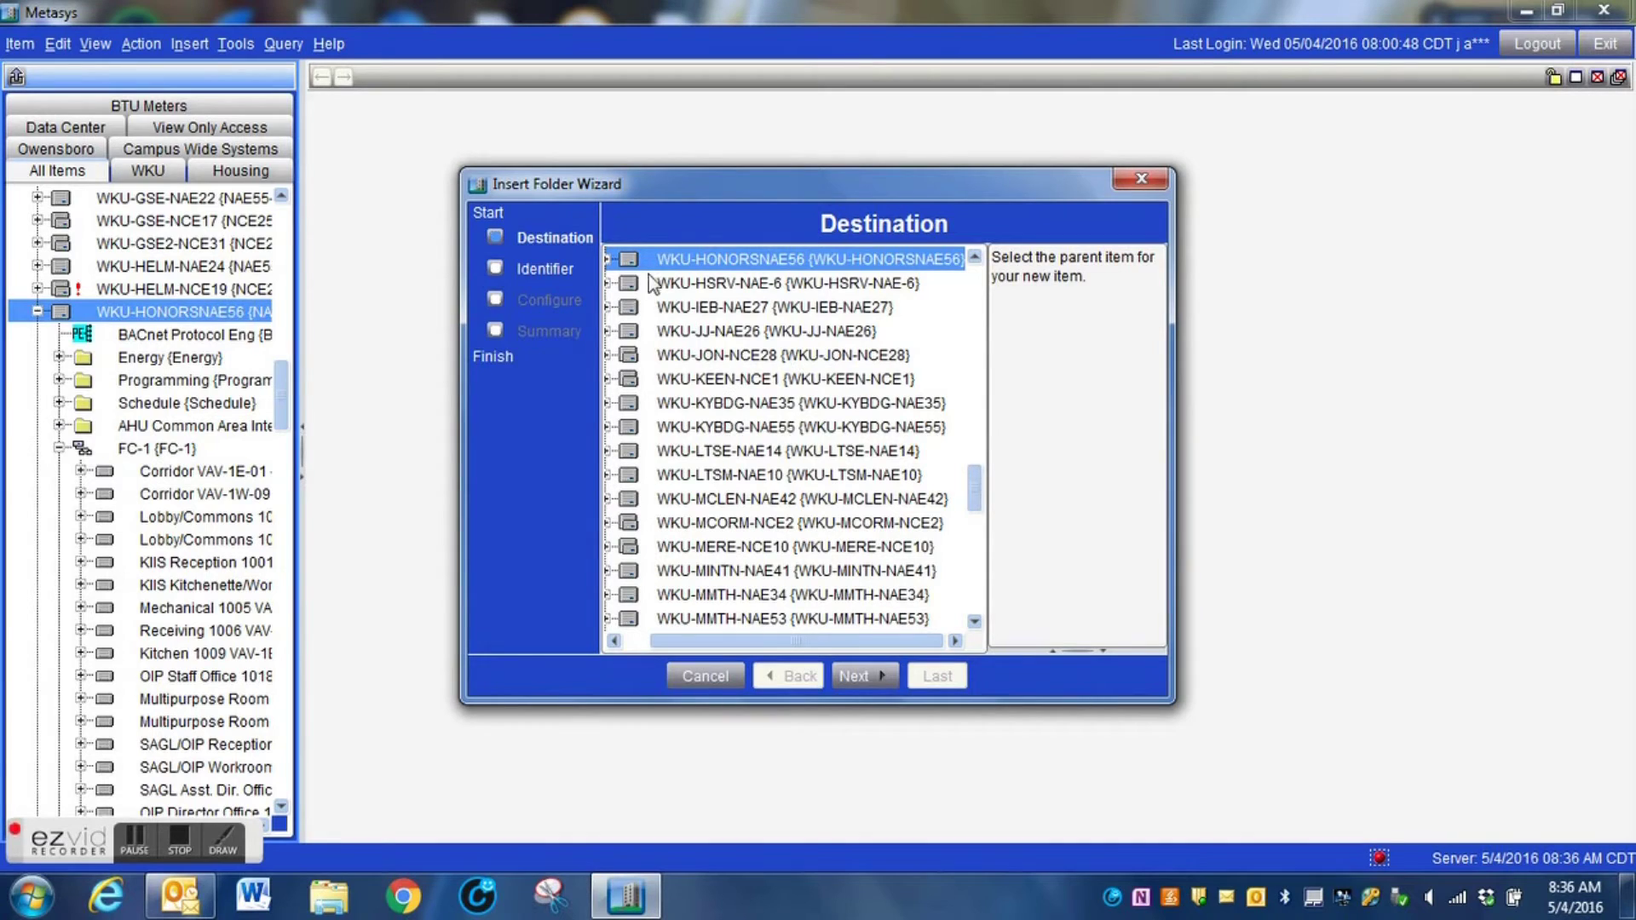
{"action": "left_click", "coordinate": [864, 677]}
{"action": "left_click_drag", "start_coordinate": [1066, 300], "coordinate": [982, 296]}
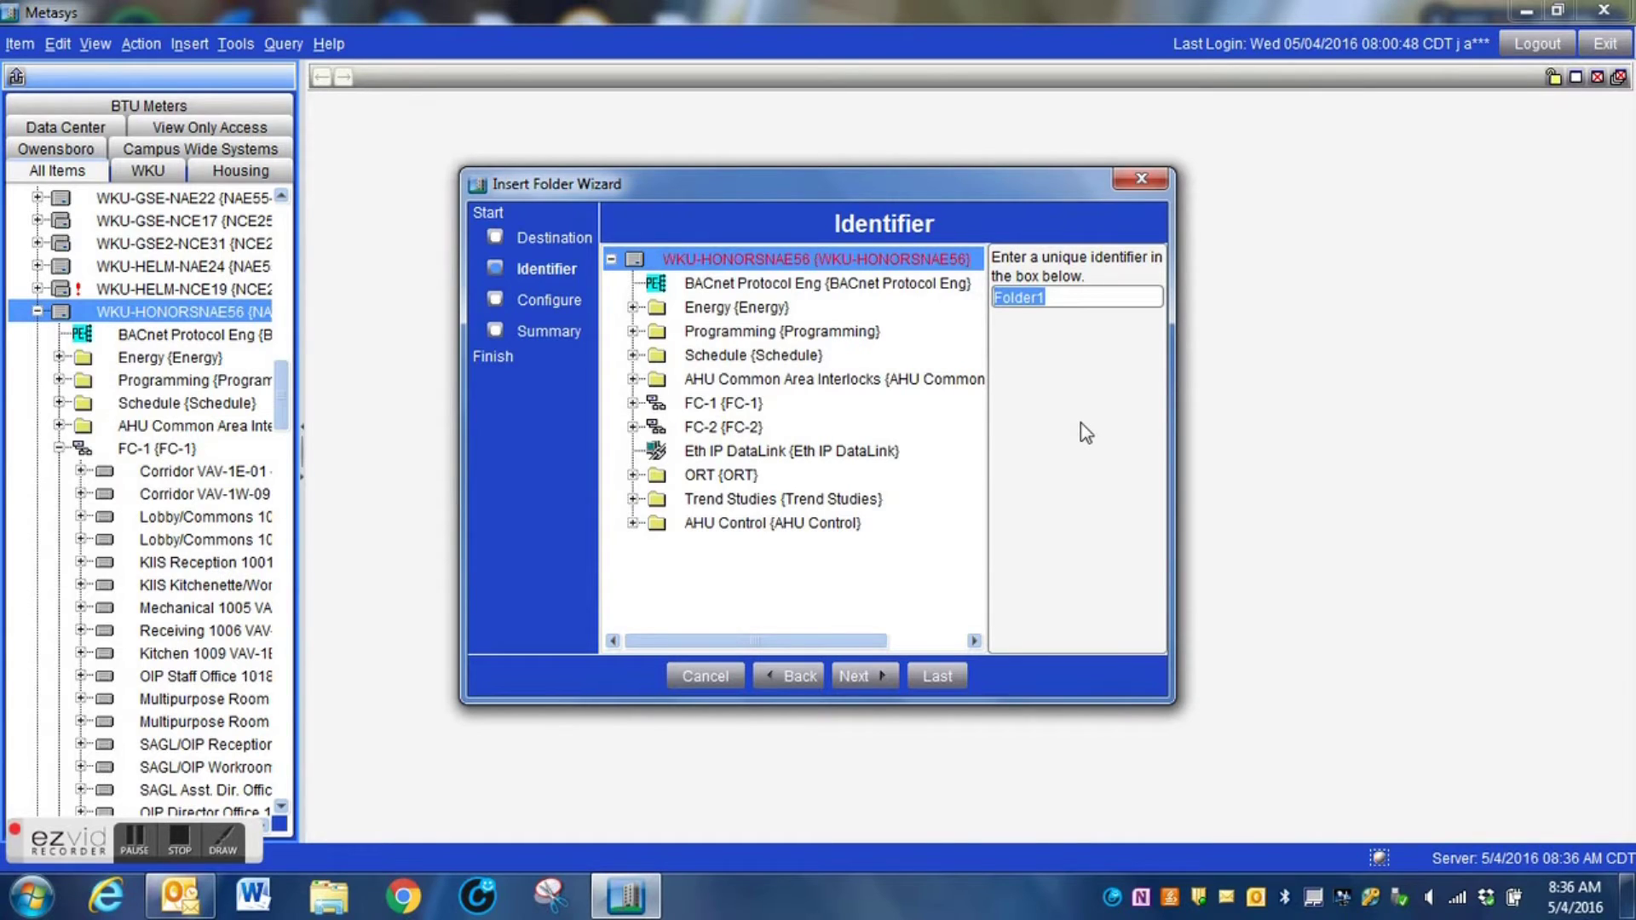
{"action": "type", "text": "Common Set Points"}
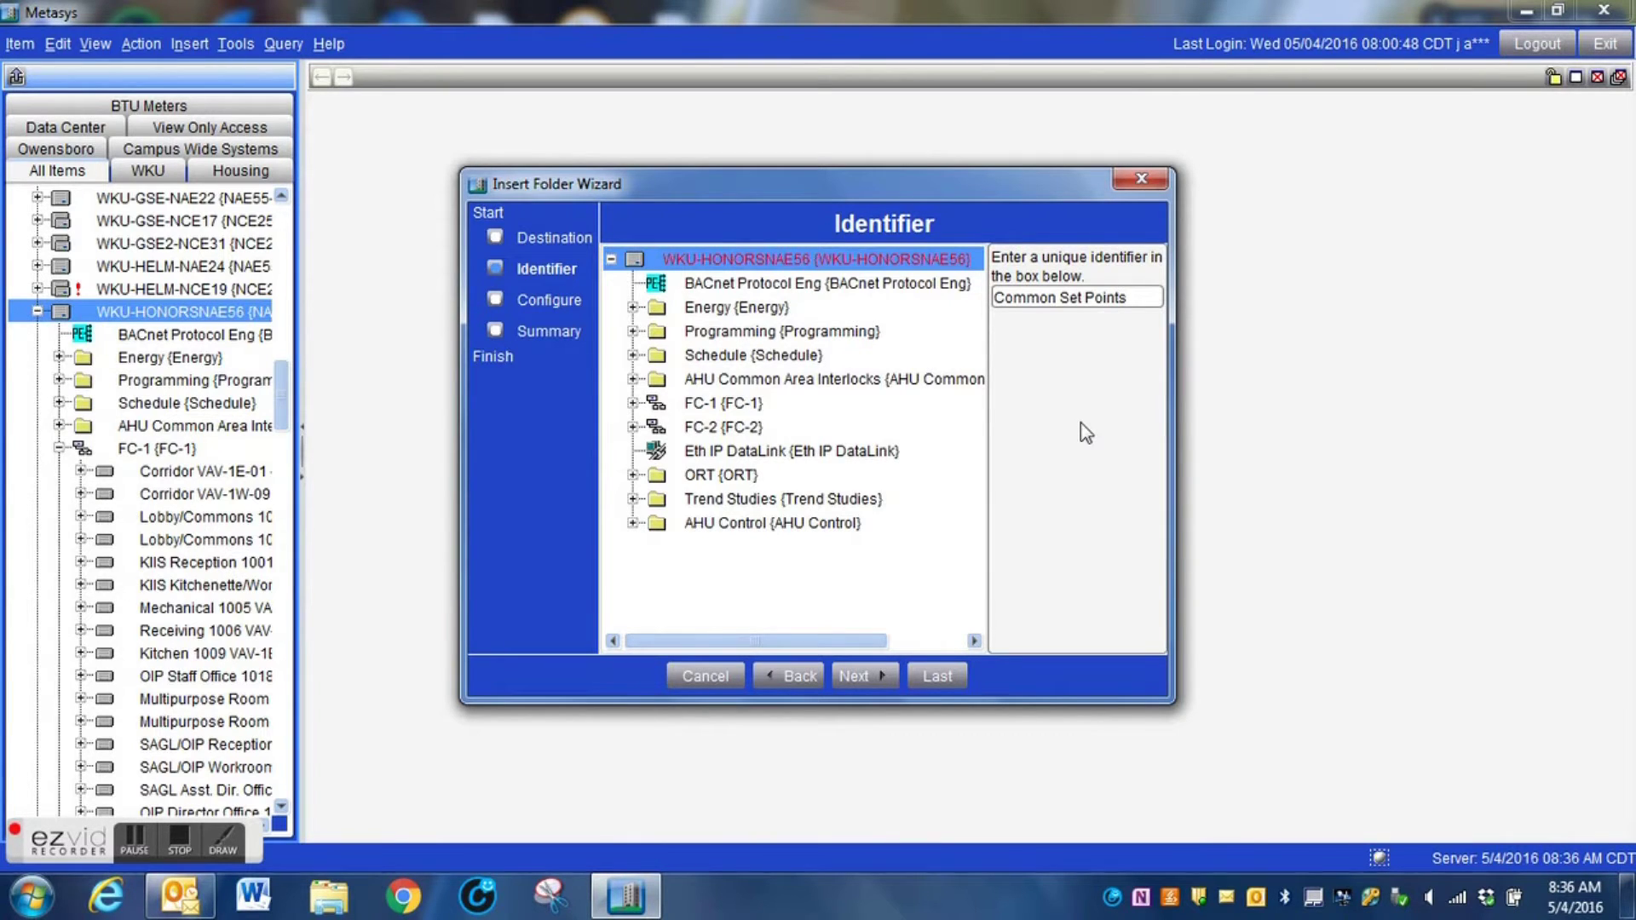
{"action": "left_click", "coordinate": [861, 682]}
{"action": "left_click", "coordinate": [856, 678]}
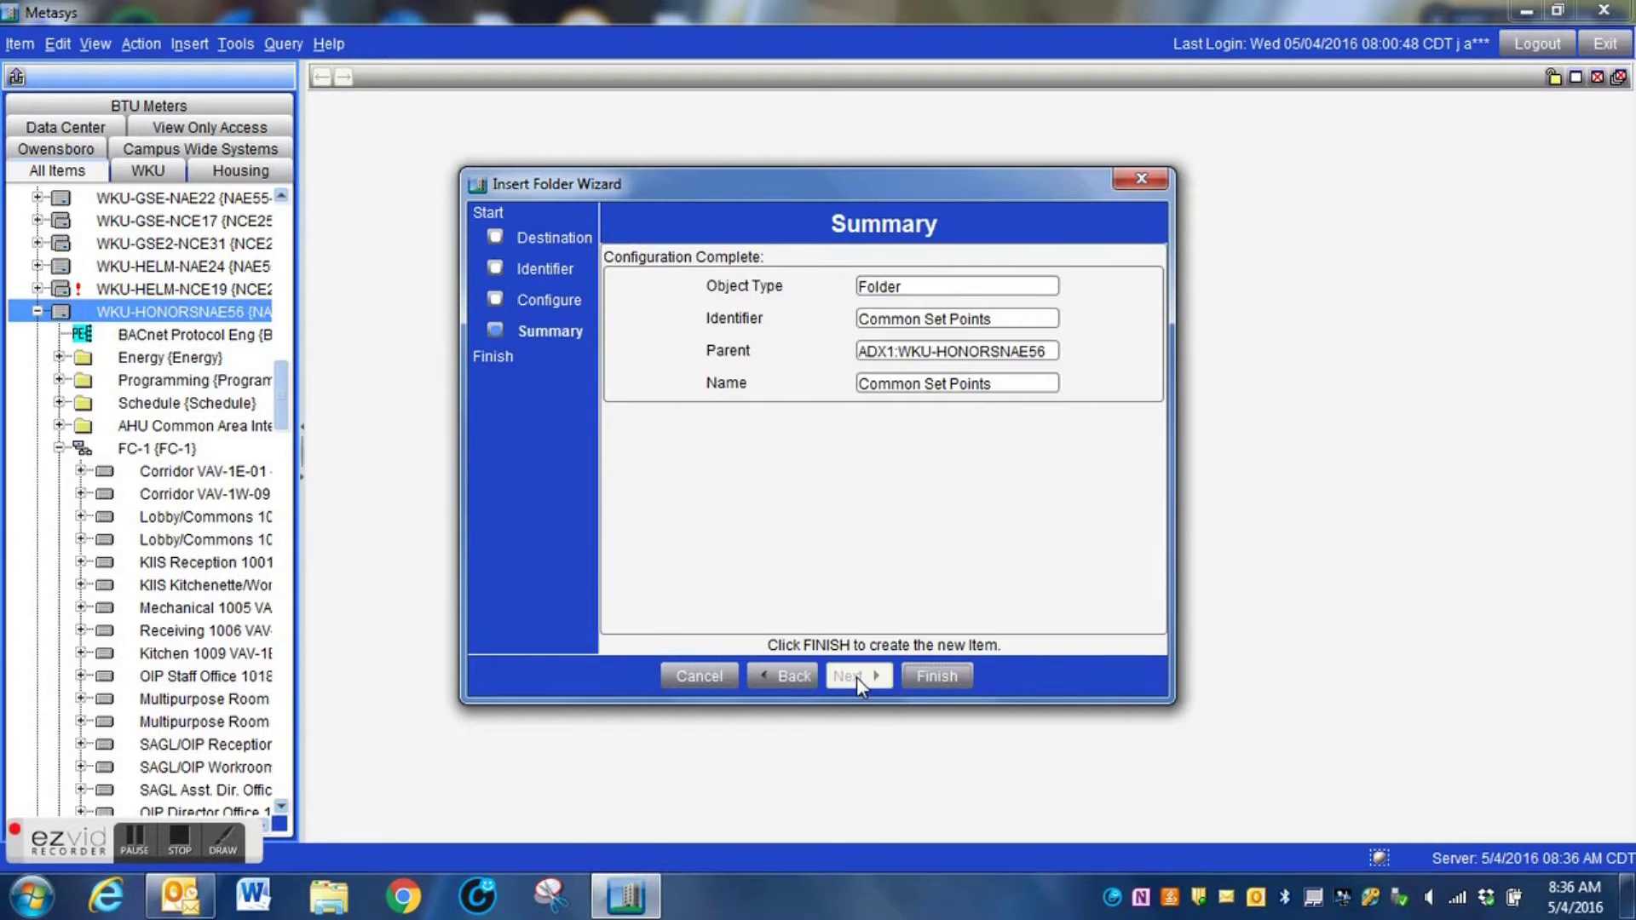
{"action": "left_click", "coordinate": [926, 678]}
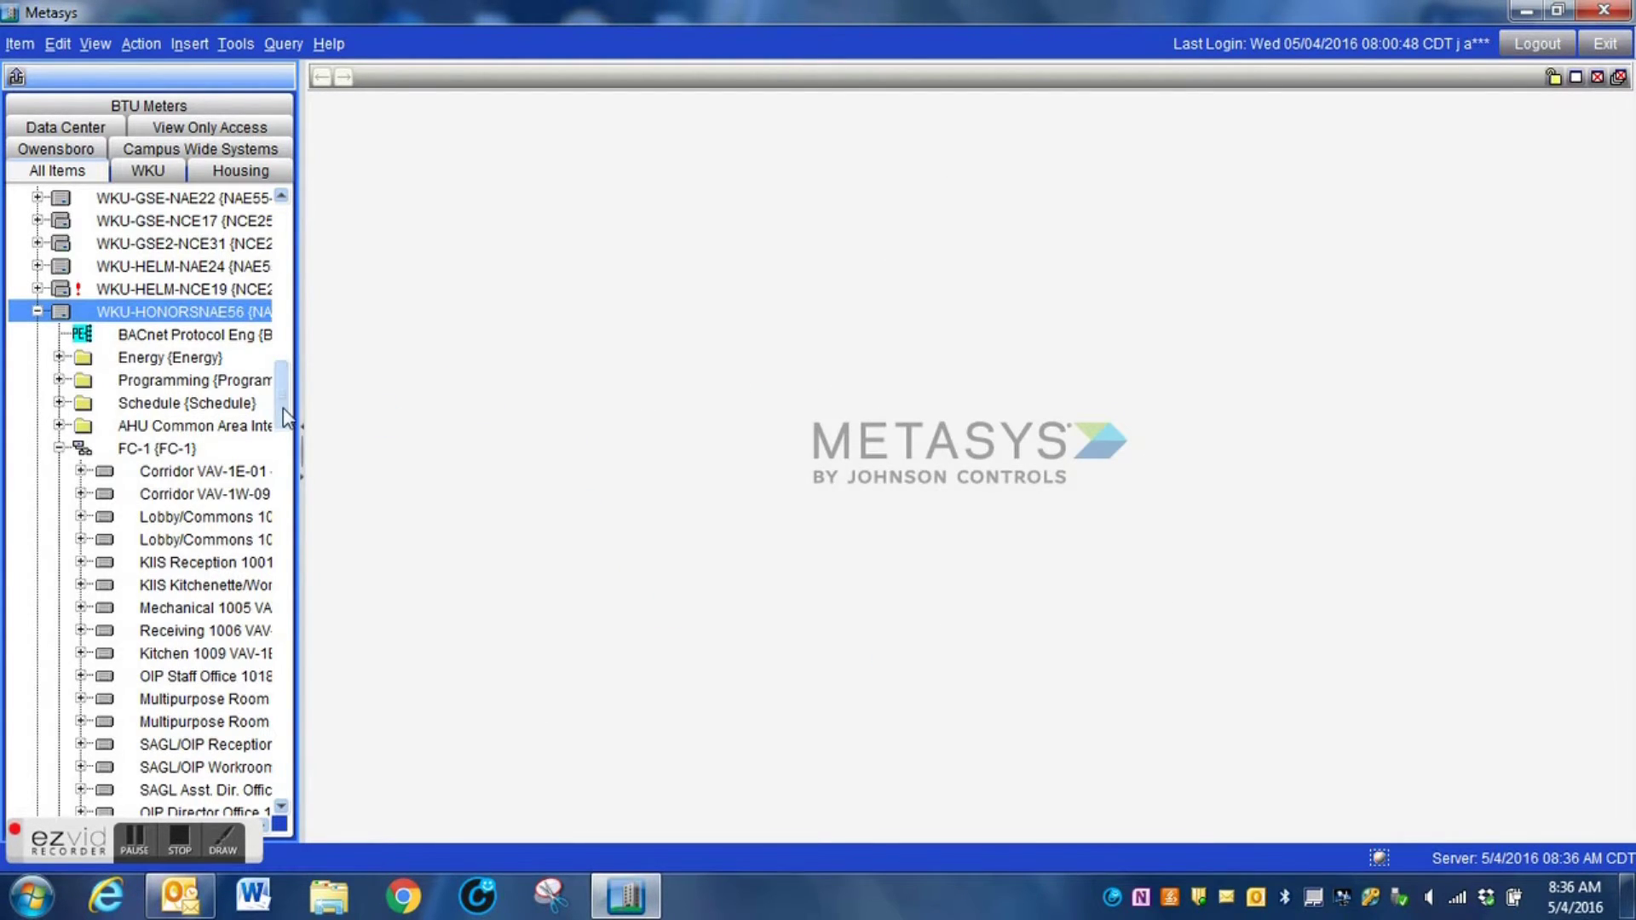
{"action": "left_click_drag", "start_coordinate": [283, 407], "coordinate": [297, 679]}
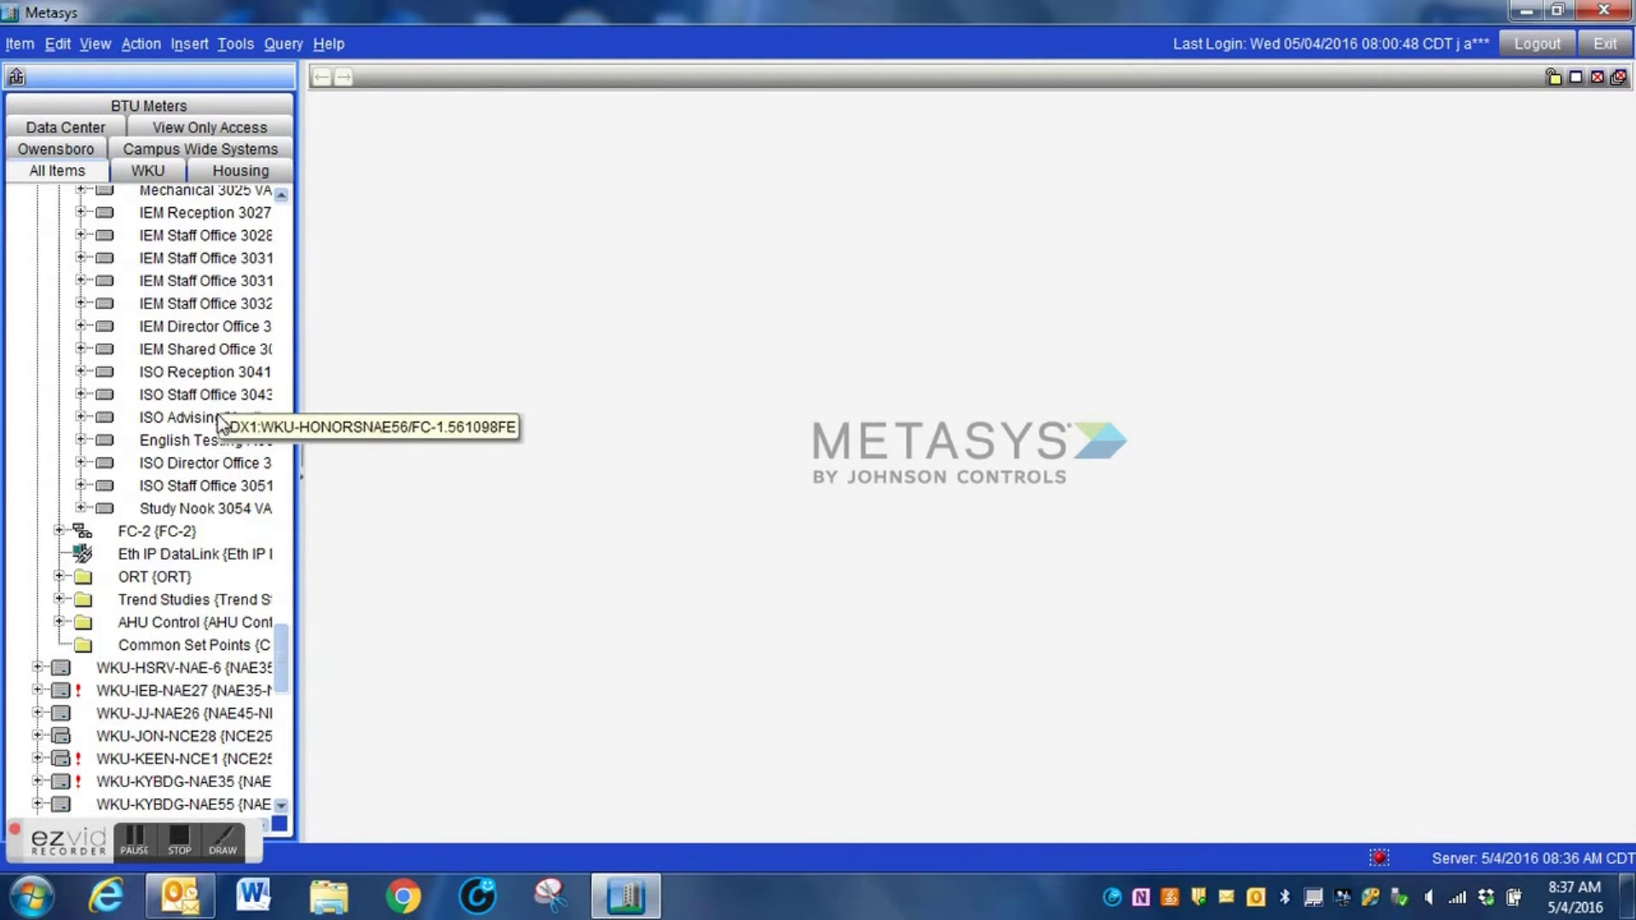
- Select the Common Set Points folder in the navigation tree
{"action": "left_click", "coordinate": [162, 646]}
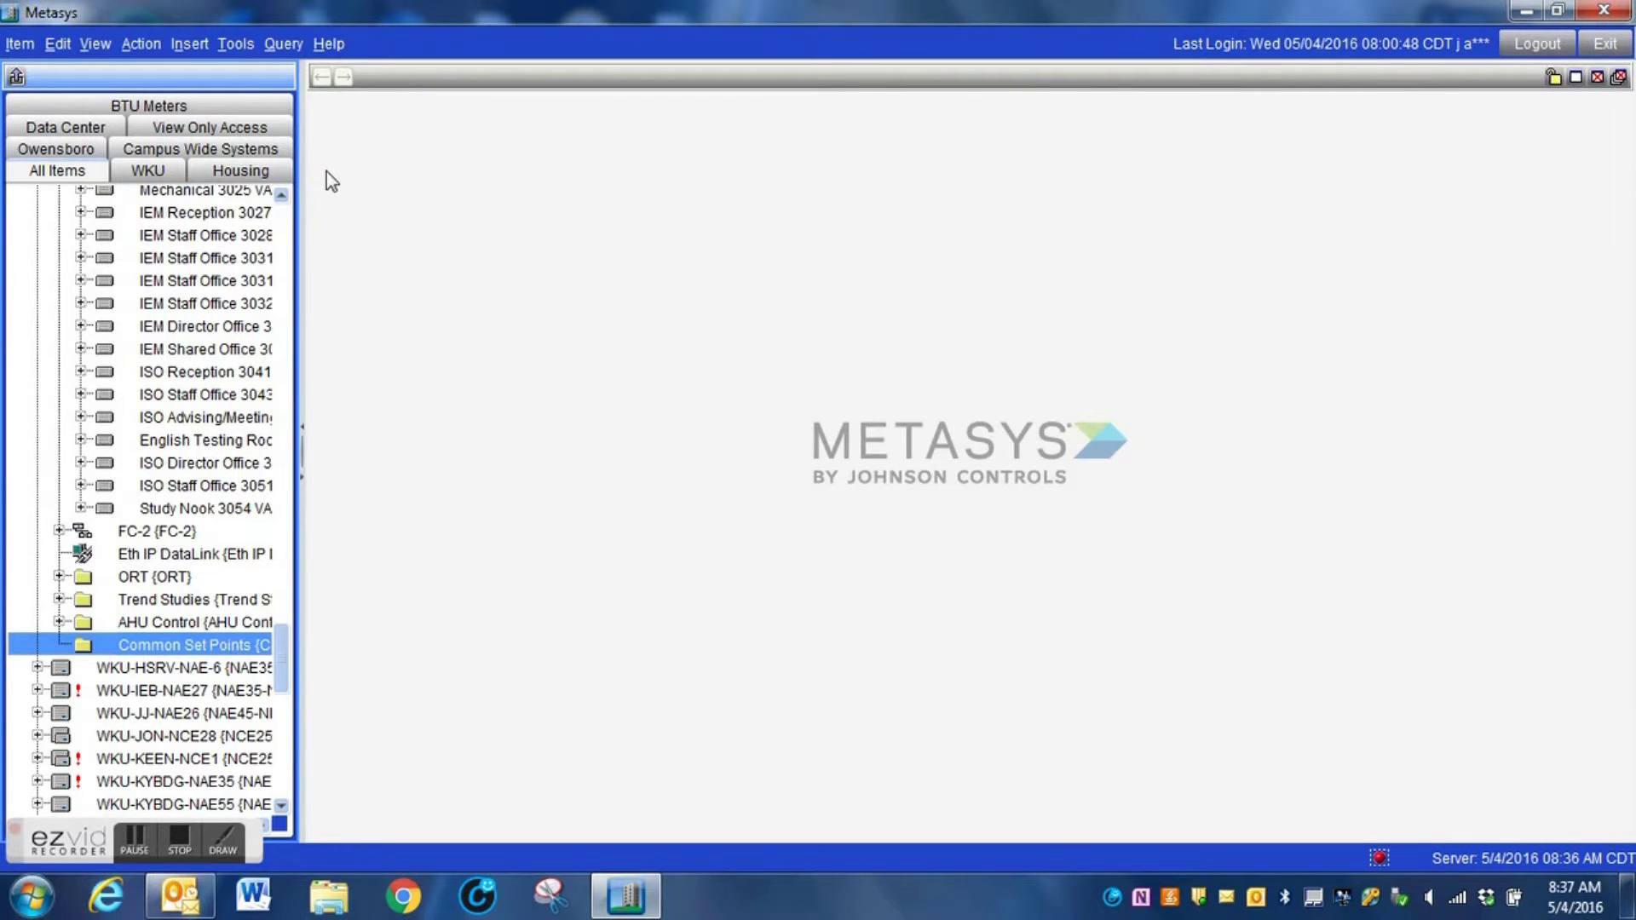
- Start an AV object named 'Honors Master ZNT-SP' in Common Set Points, reaching Configure
{"action": "left_click", "coordinate": [189, 47]}
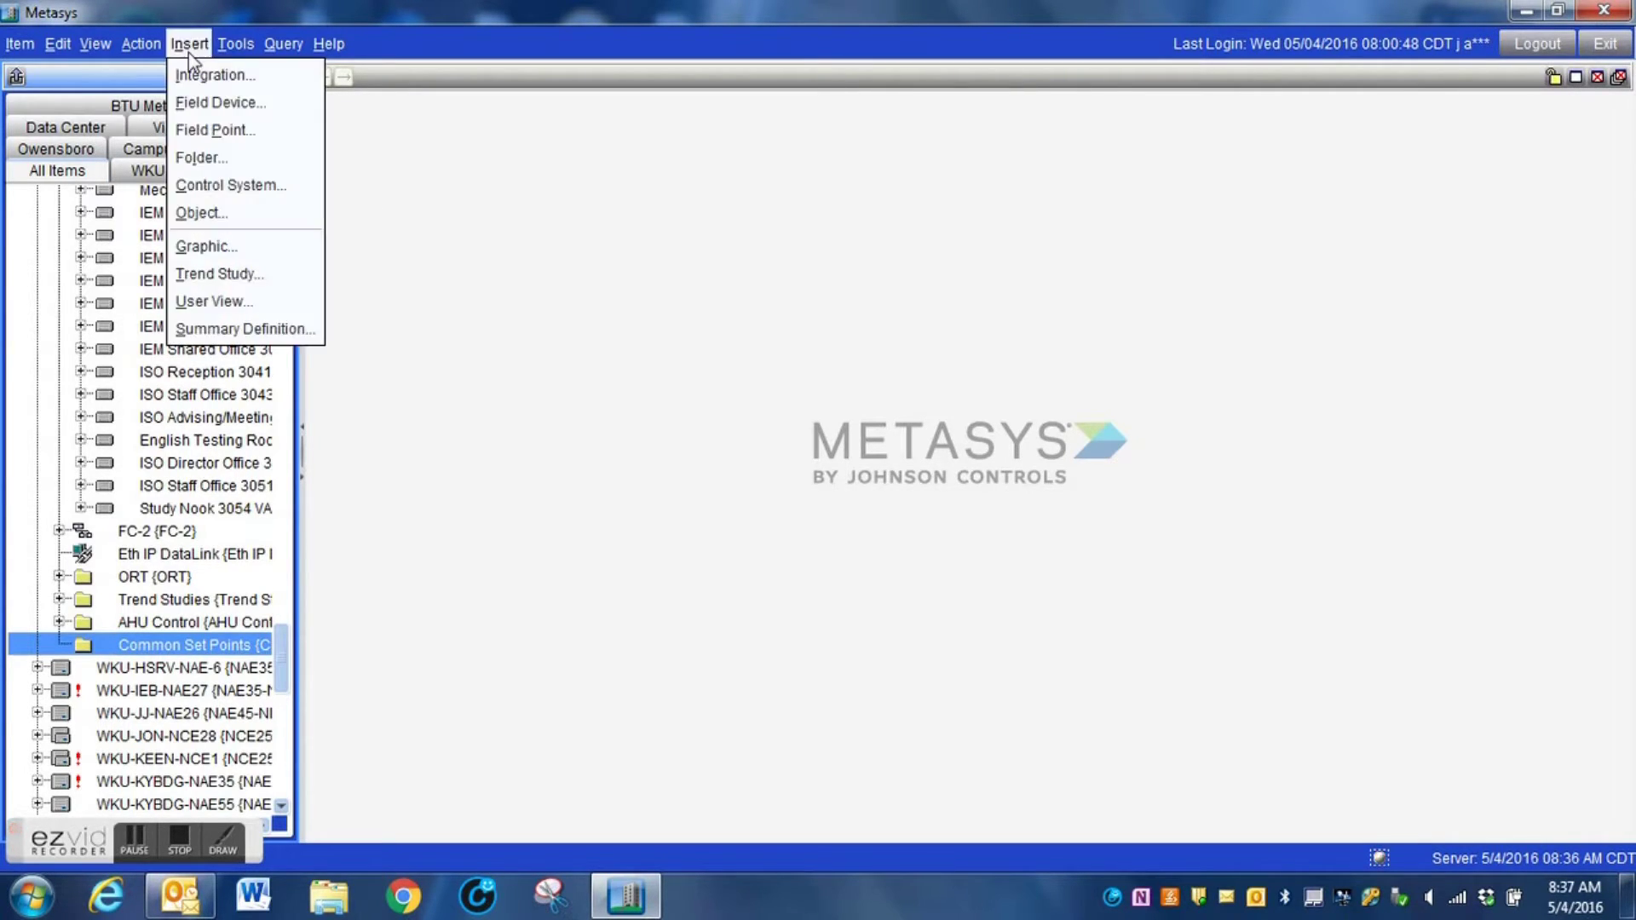
{"action": "left_click", "coordinate": [215, 212]}
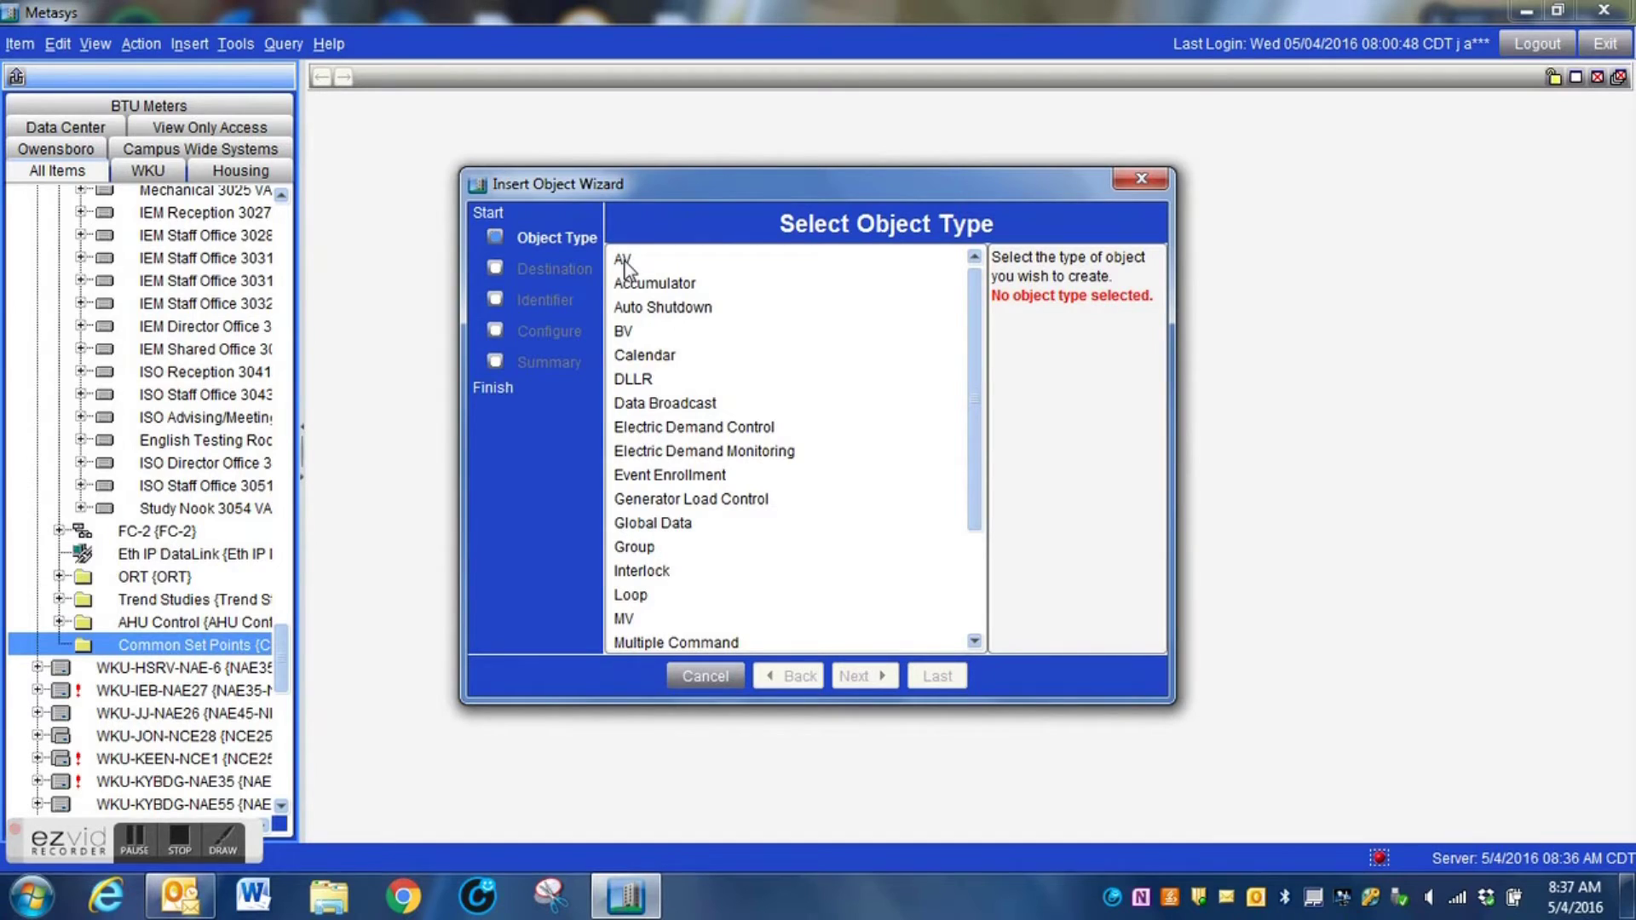
{"action": "left_click", "coordinate": [626, 264]}
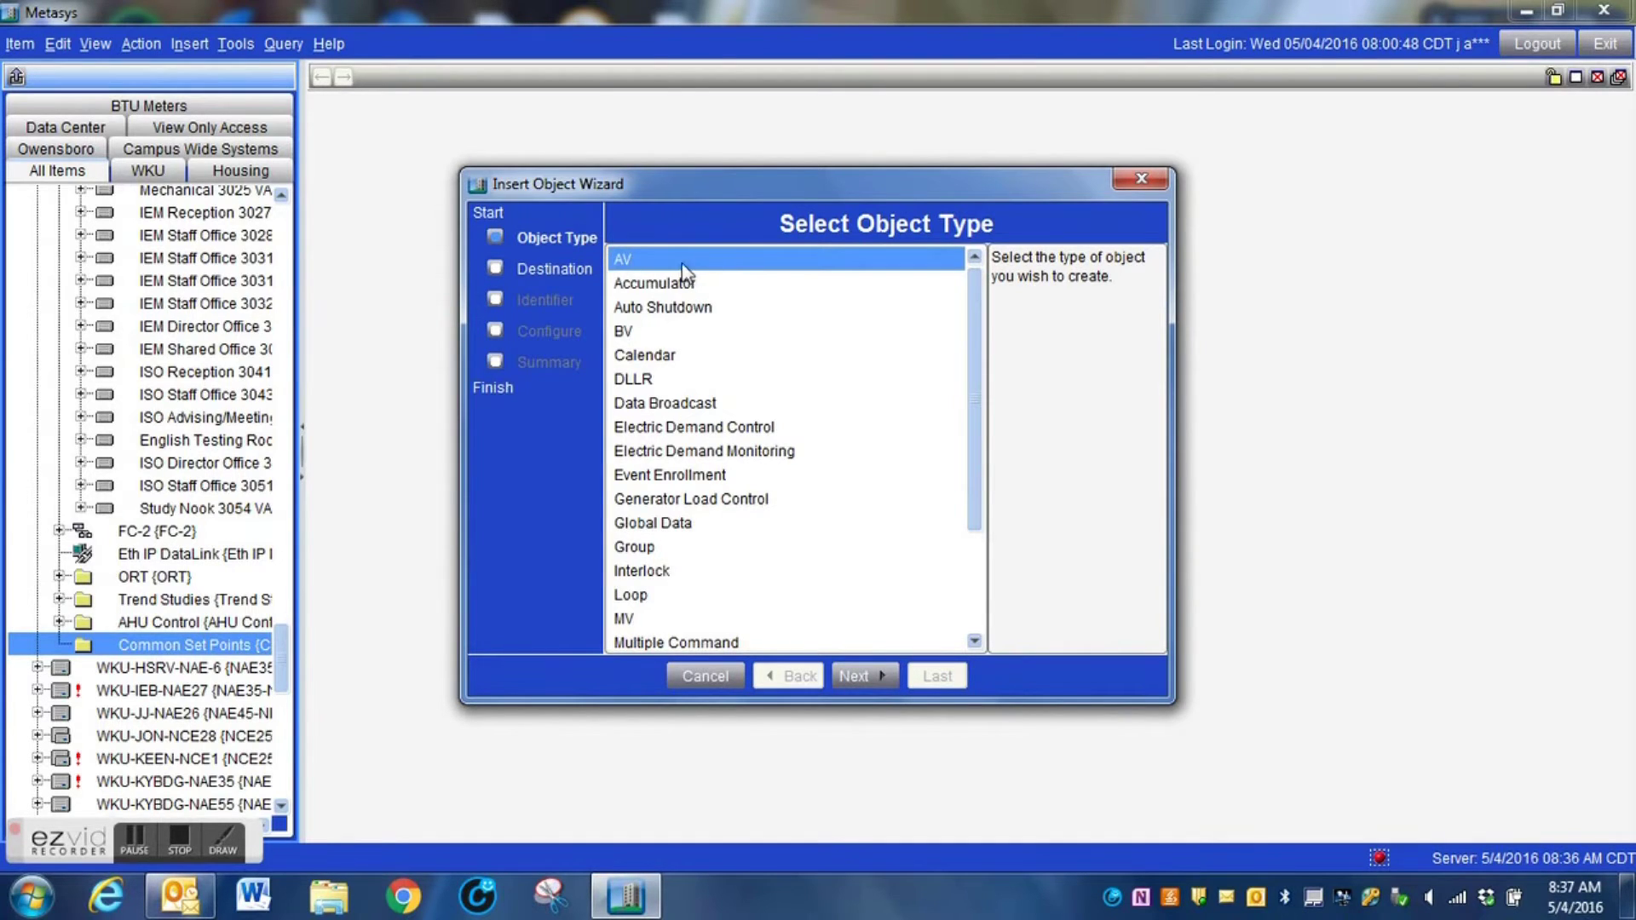
{"action": "left_click", "coordinate": [866, 672]}
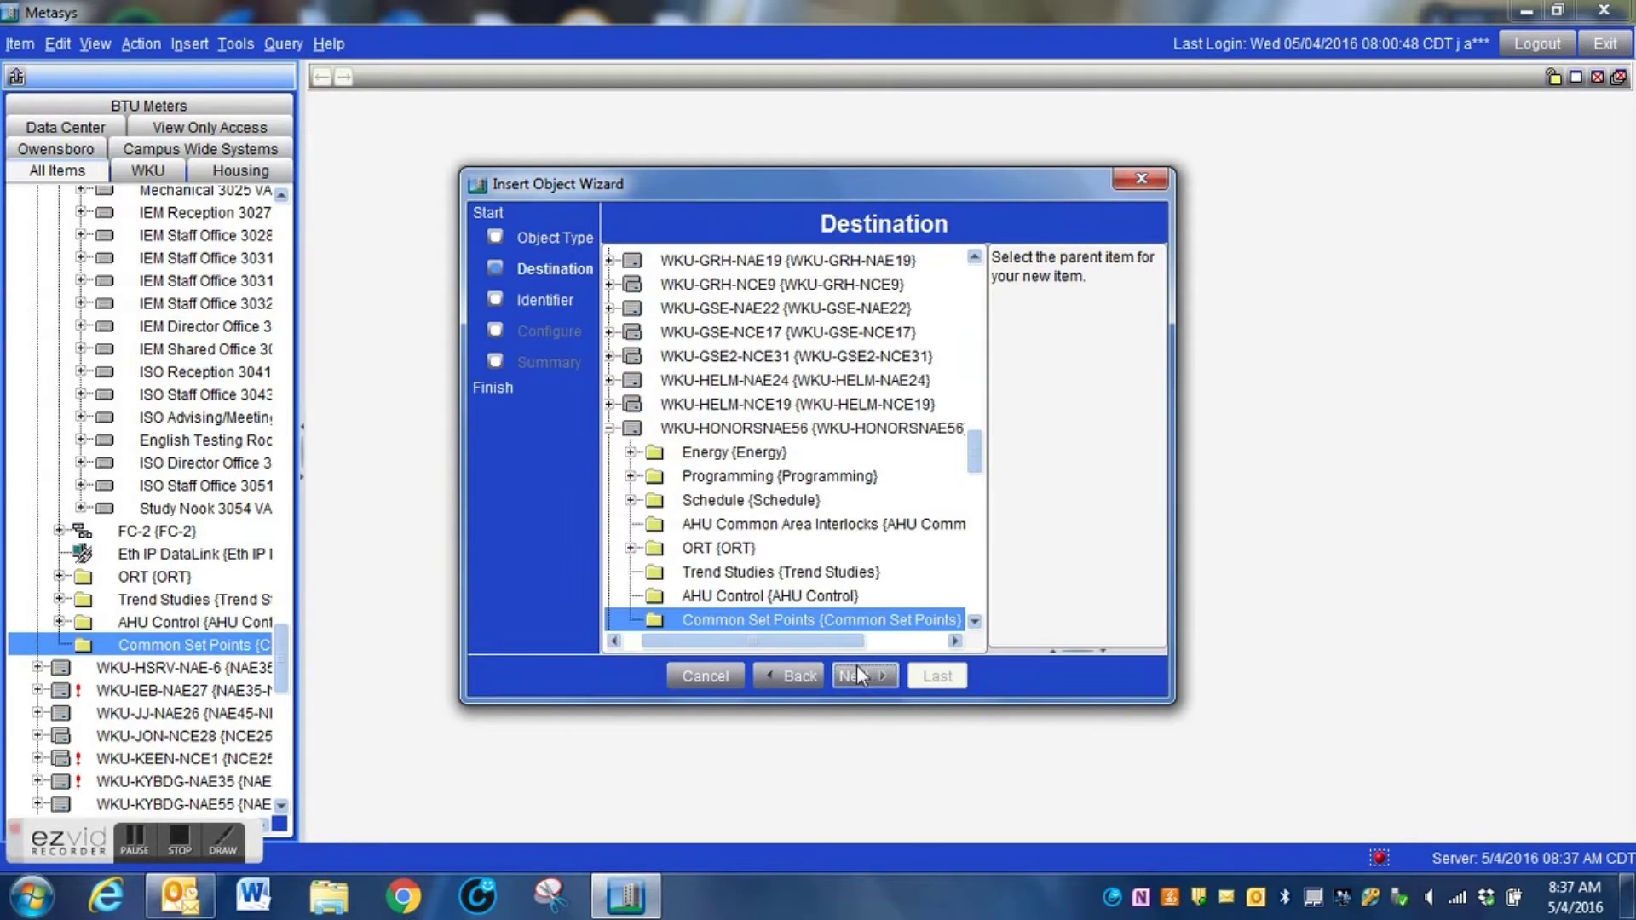
{"action": "scroll", "coordinate": [974, 458], "scroll_direction": "down", "scroll_amount": 2}
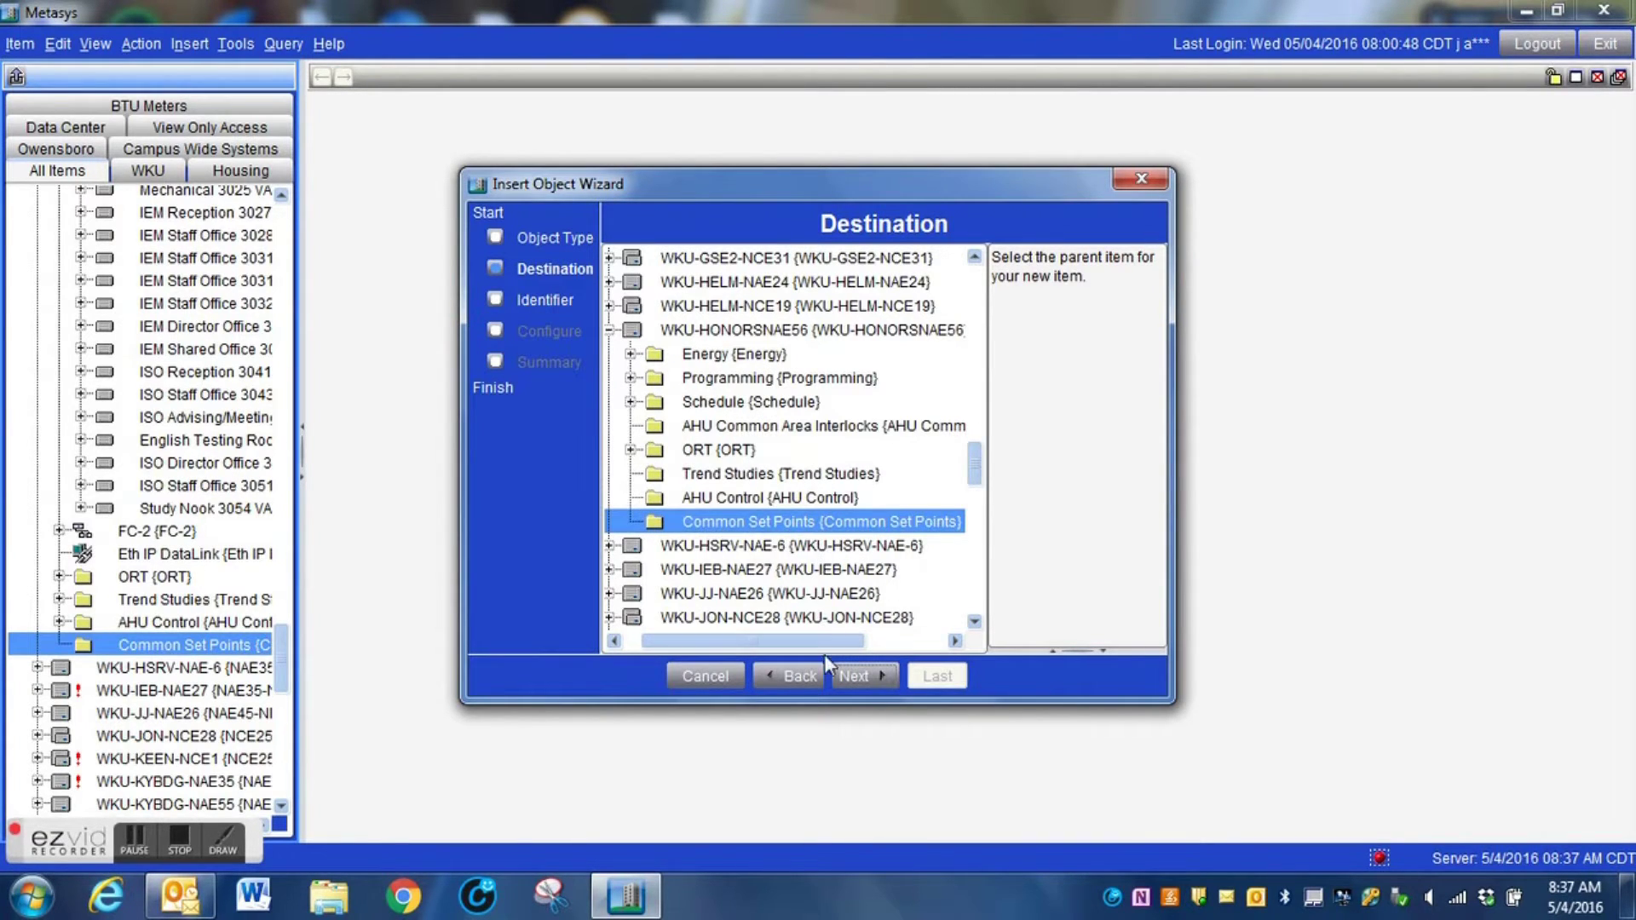
{"action": "left_click", "coordinate": [854, 674]}
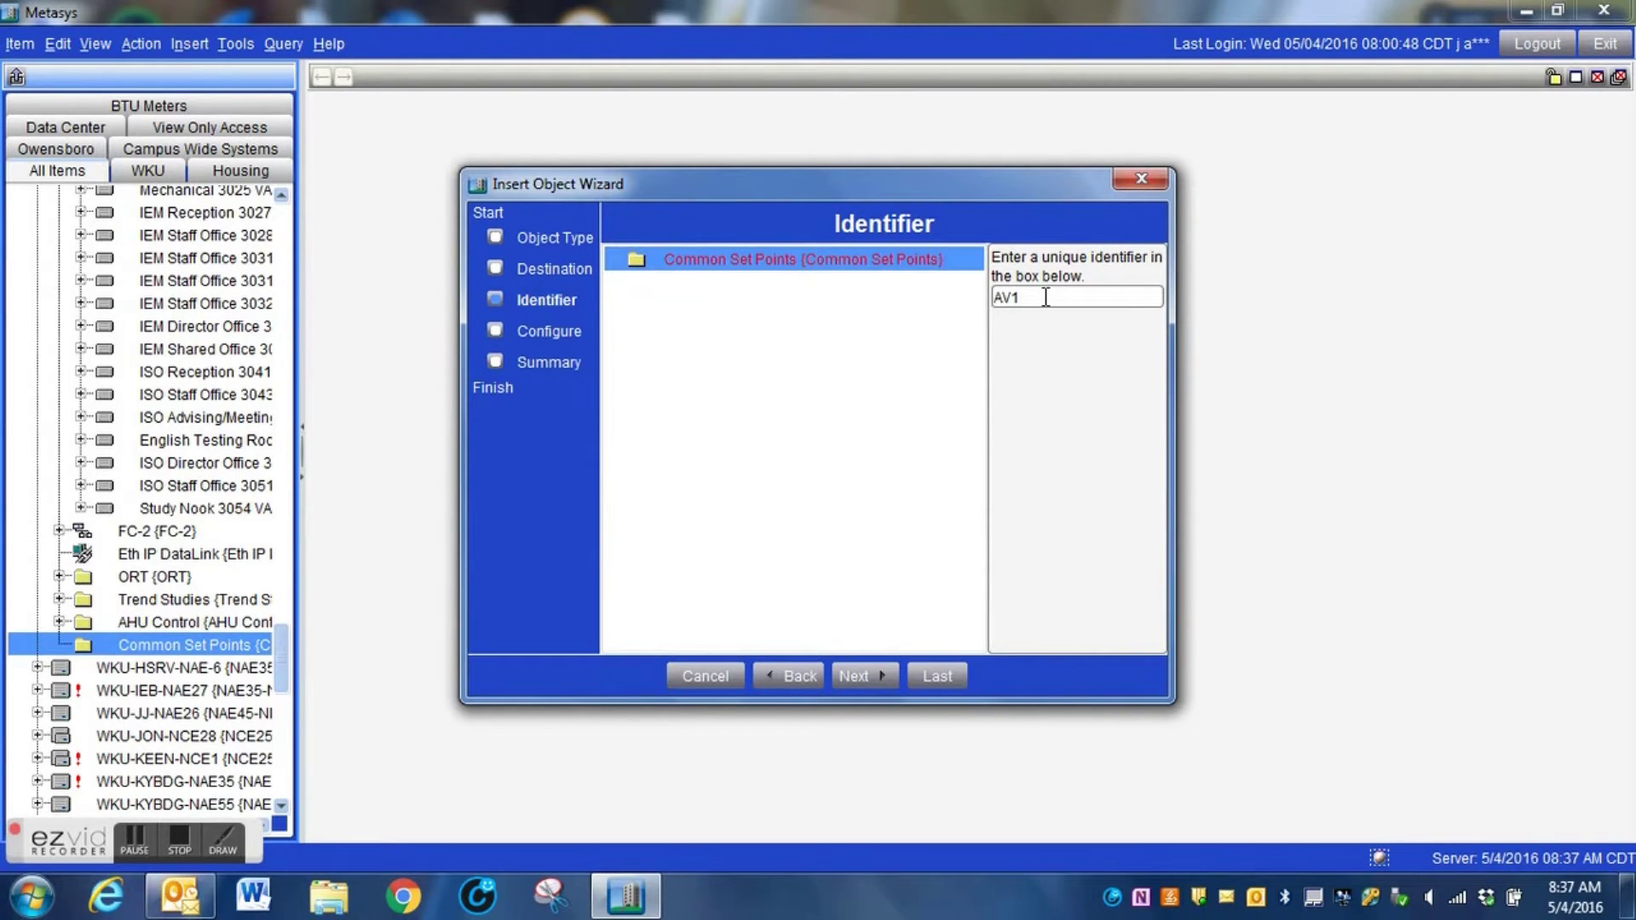
{"action": "left_click_drag", "start_coordinate": [1046, 297], "coordinate": [976, 293]}
{"action": "type", "text": "Honors Master ZN"}
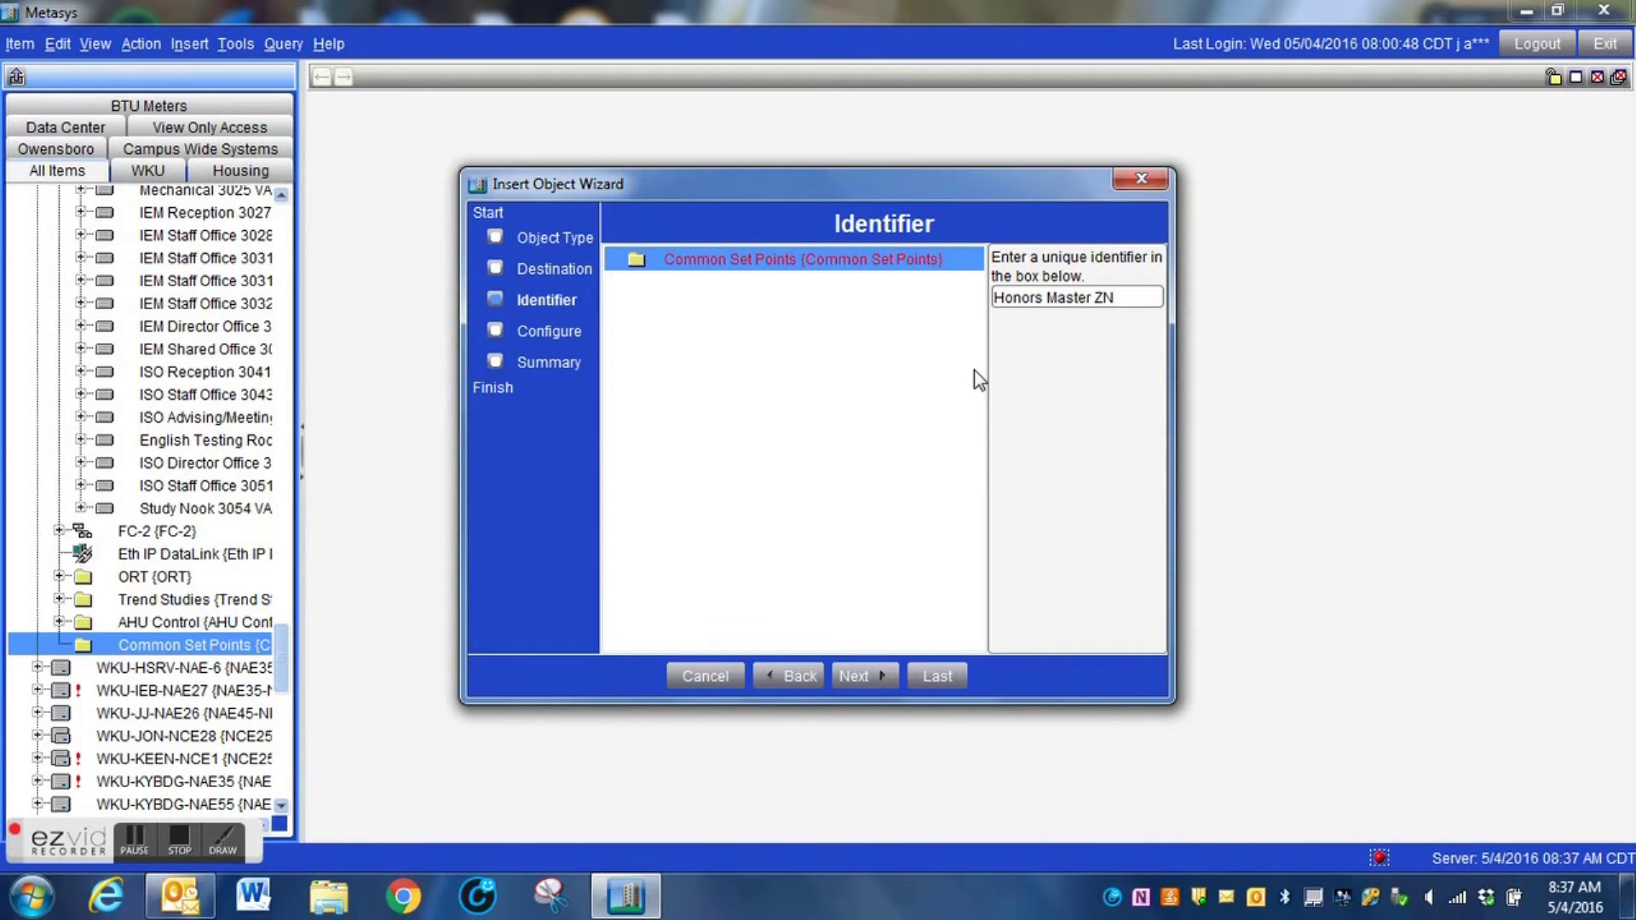
{"action": "type", "text": "T-SP"}
{"action": "left_click", "coordinate": [874, 664]}
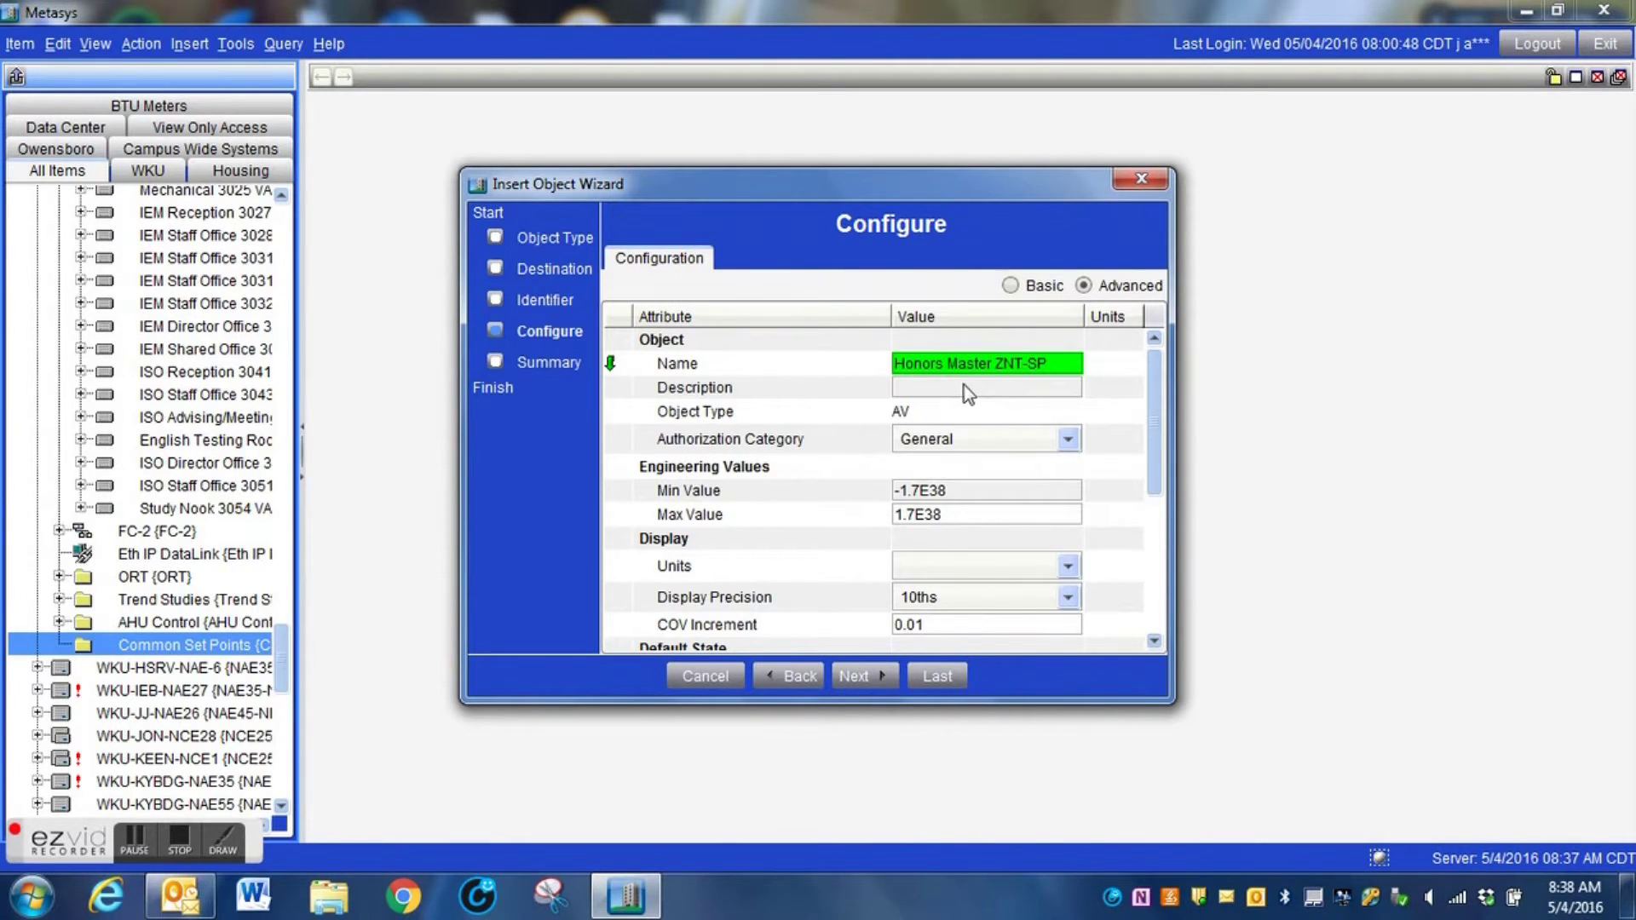
- Set the object's units to deg F and its Relinquish Default to 72
{"action": "scroll", "coordinate": [1153, 421], "scroll_direction": "down", "scroll_amount": 1}
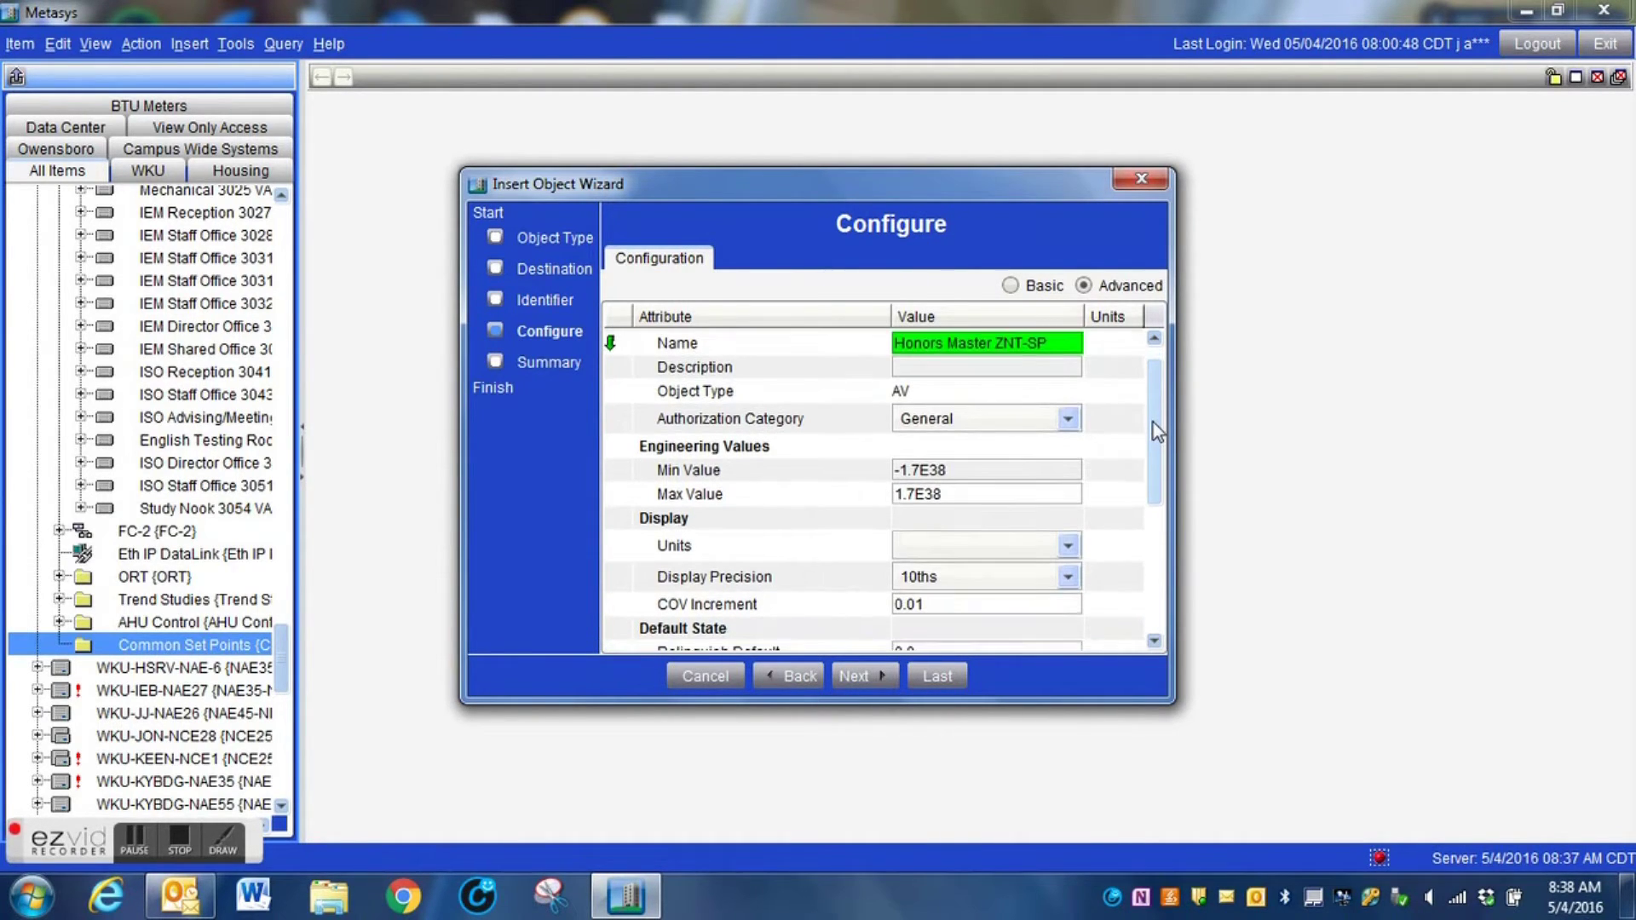
{"action": "left_click_drag", "start_coordinate": [1153, 422], "coordinate": [1152, 446]}
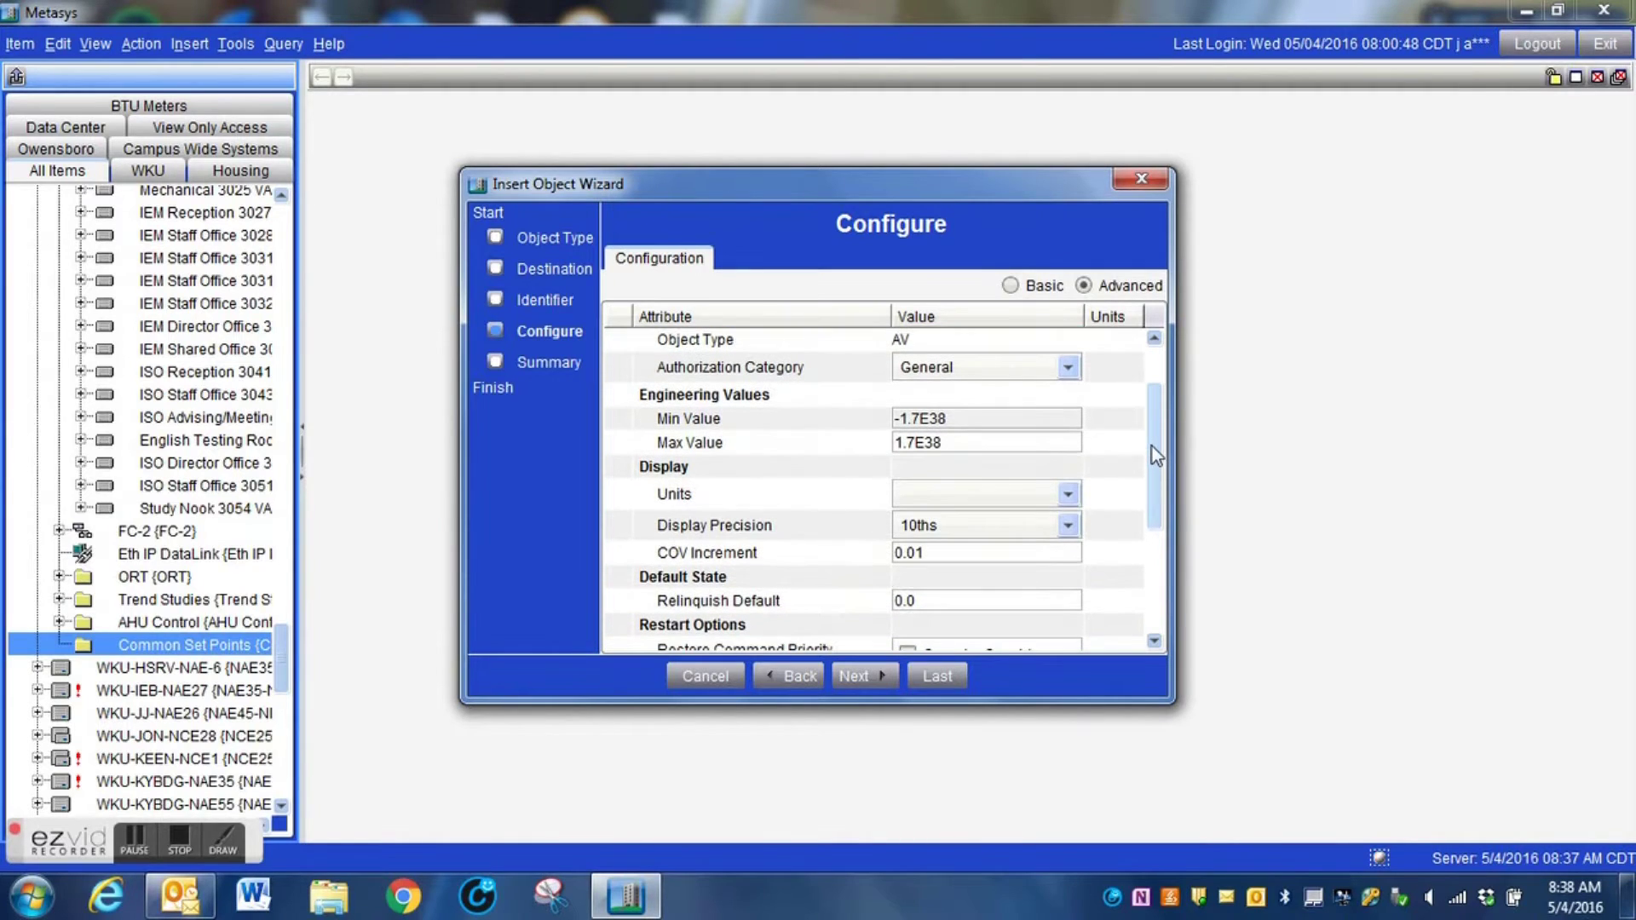
{"action": "left_click", "coordinate": [1026, 494]}
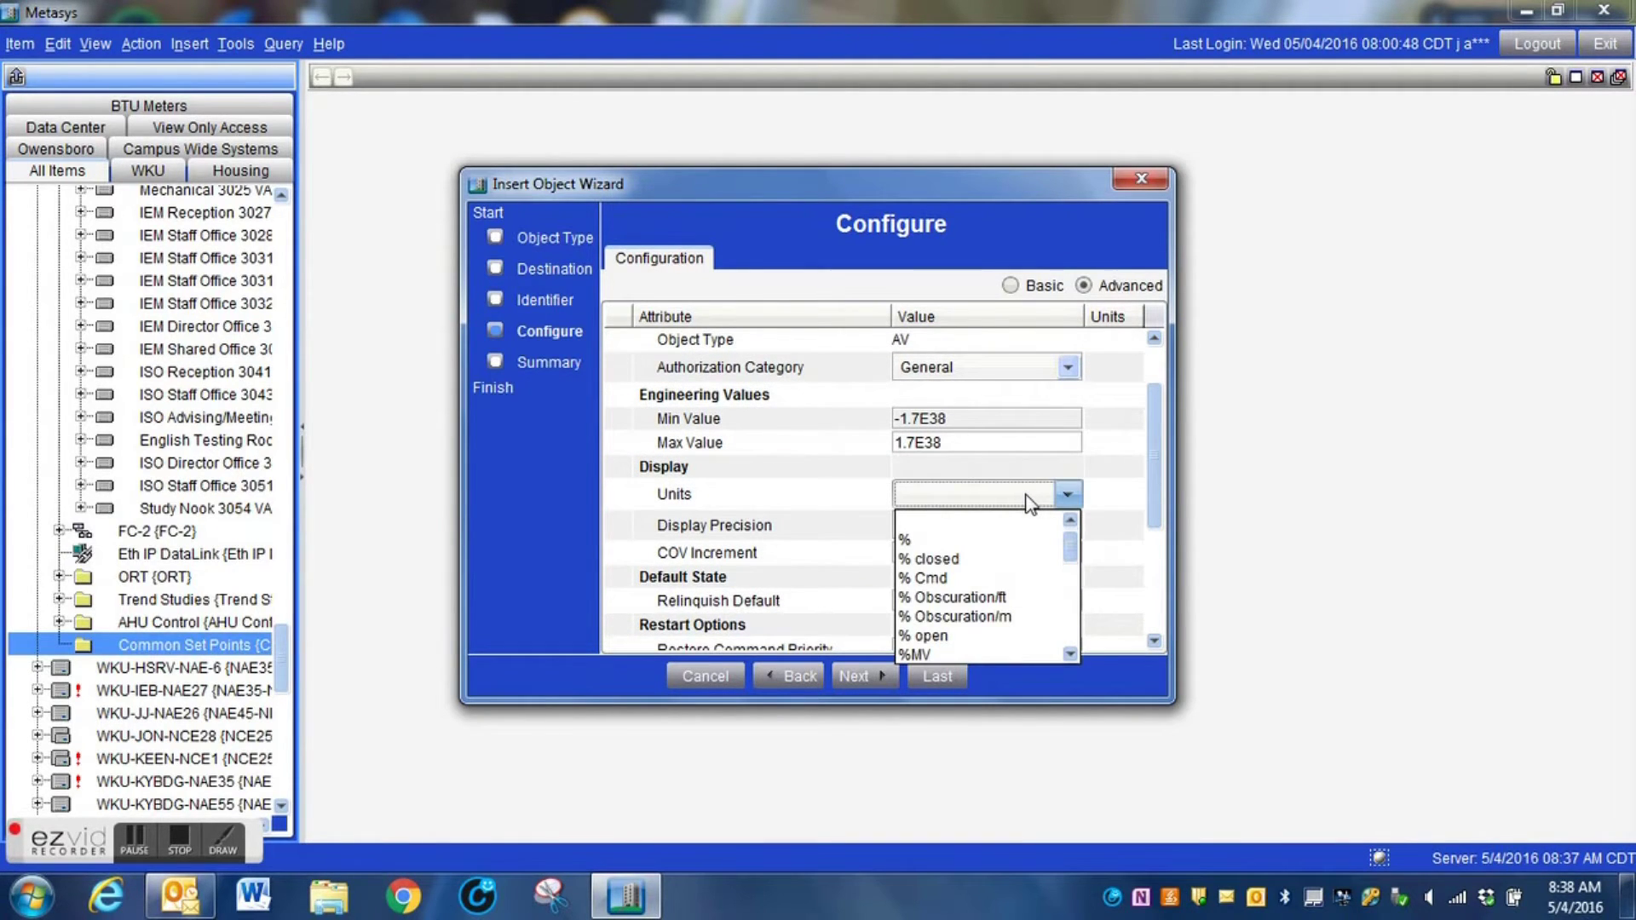
{"action": "type", "text": "days"}
{"action": "key", "text": "Down"}
{"action": "key", "text": "Down"}
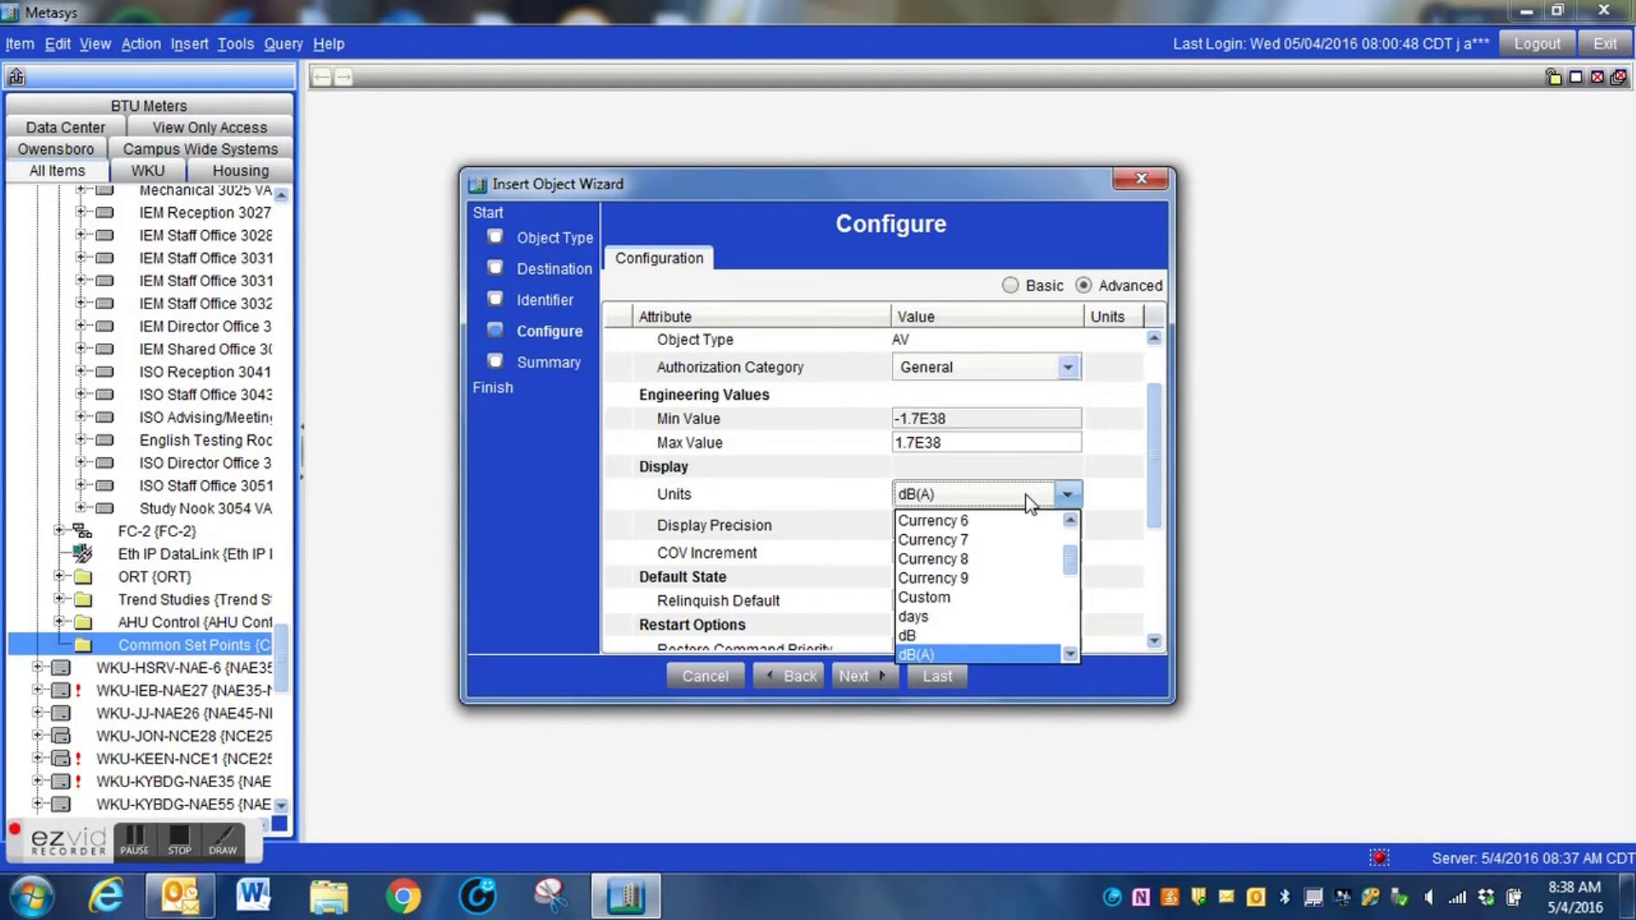
{"action": "key", "text": "Down"}
{"action": "key", "text": "Down"}
{"action": "key", "text": "Down"}
{"action": "key", "text": "Down"}
{"action": "key", "text": "Down"}
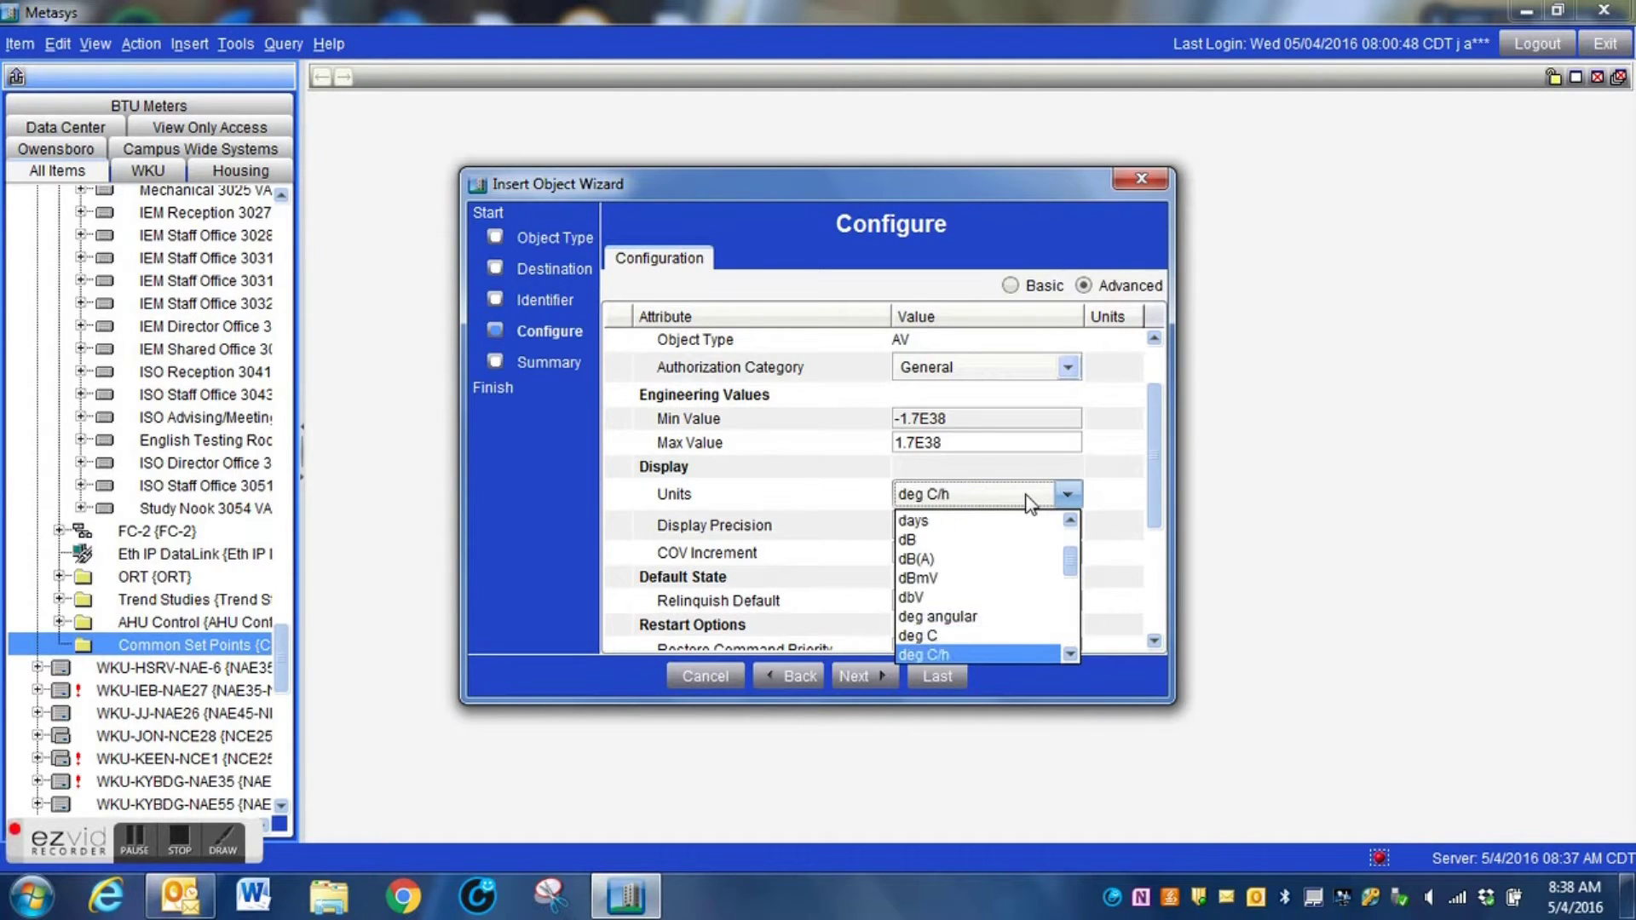
{"action": "key", "text": "Down"}
{"action": "key", "text": "Down"}
{"action": "key", "text": "Down"}
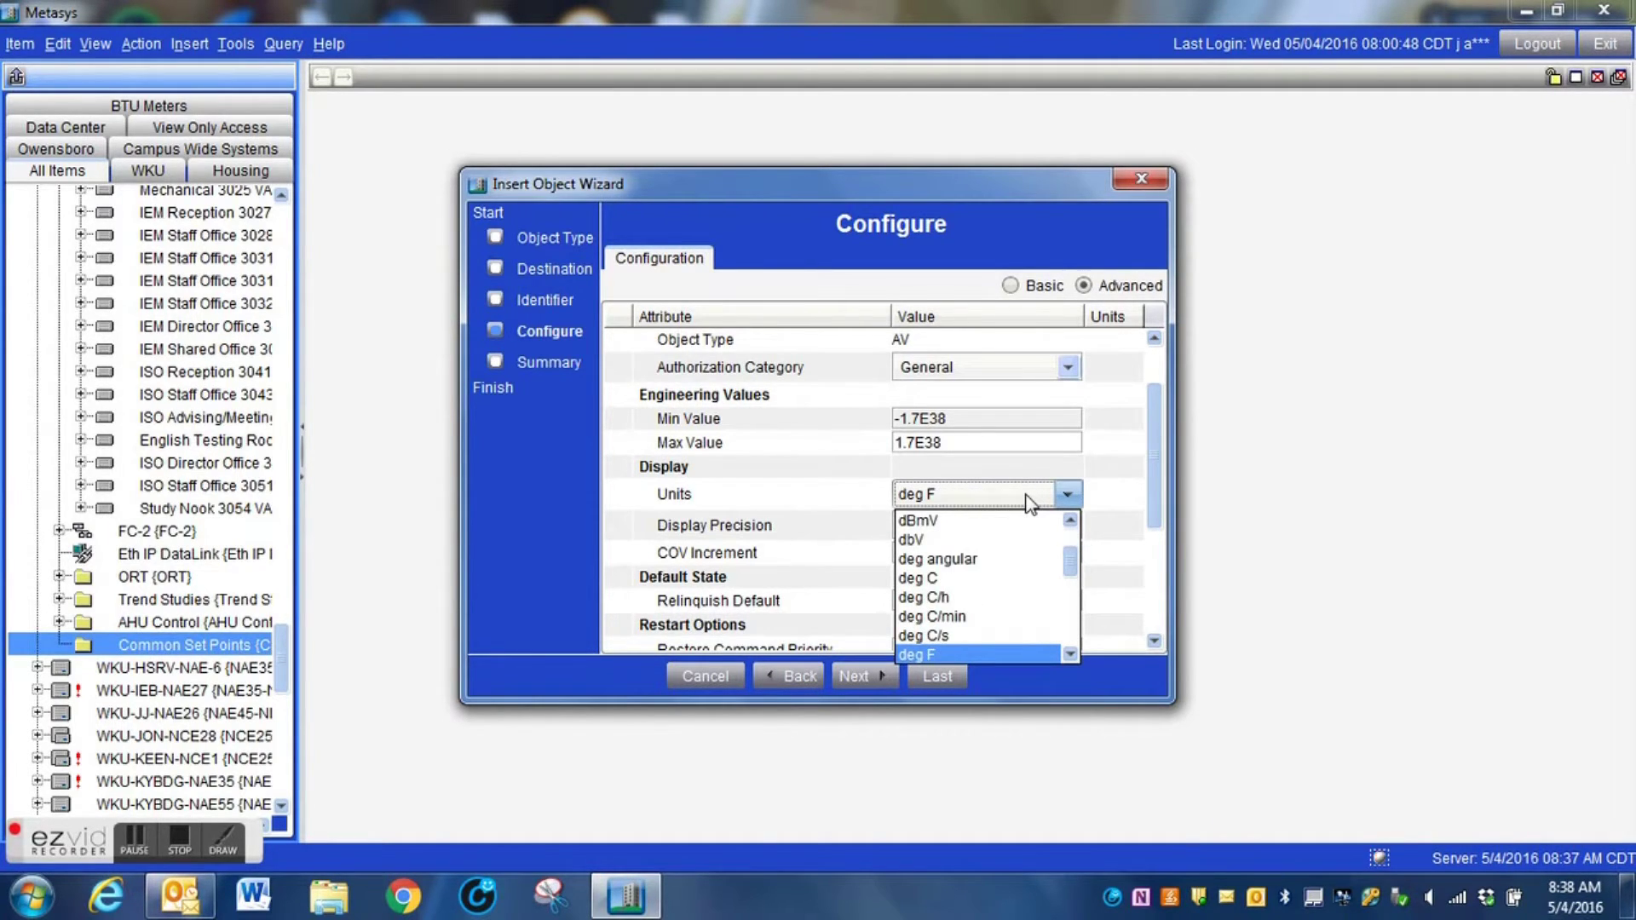
{"action": "key", "text": "Return"}
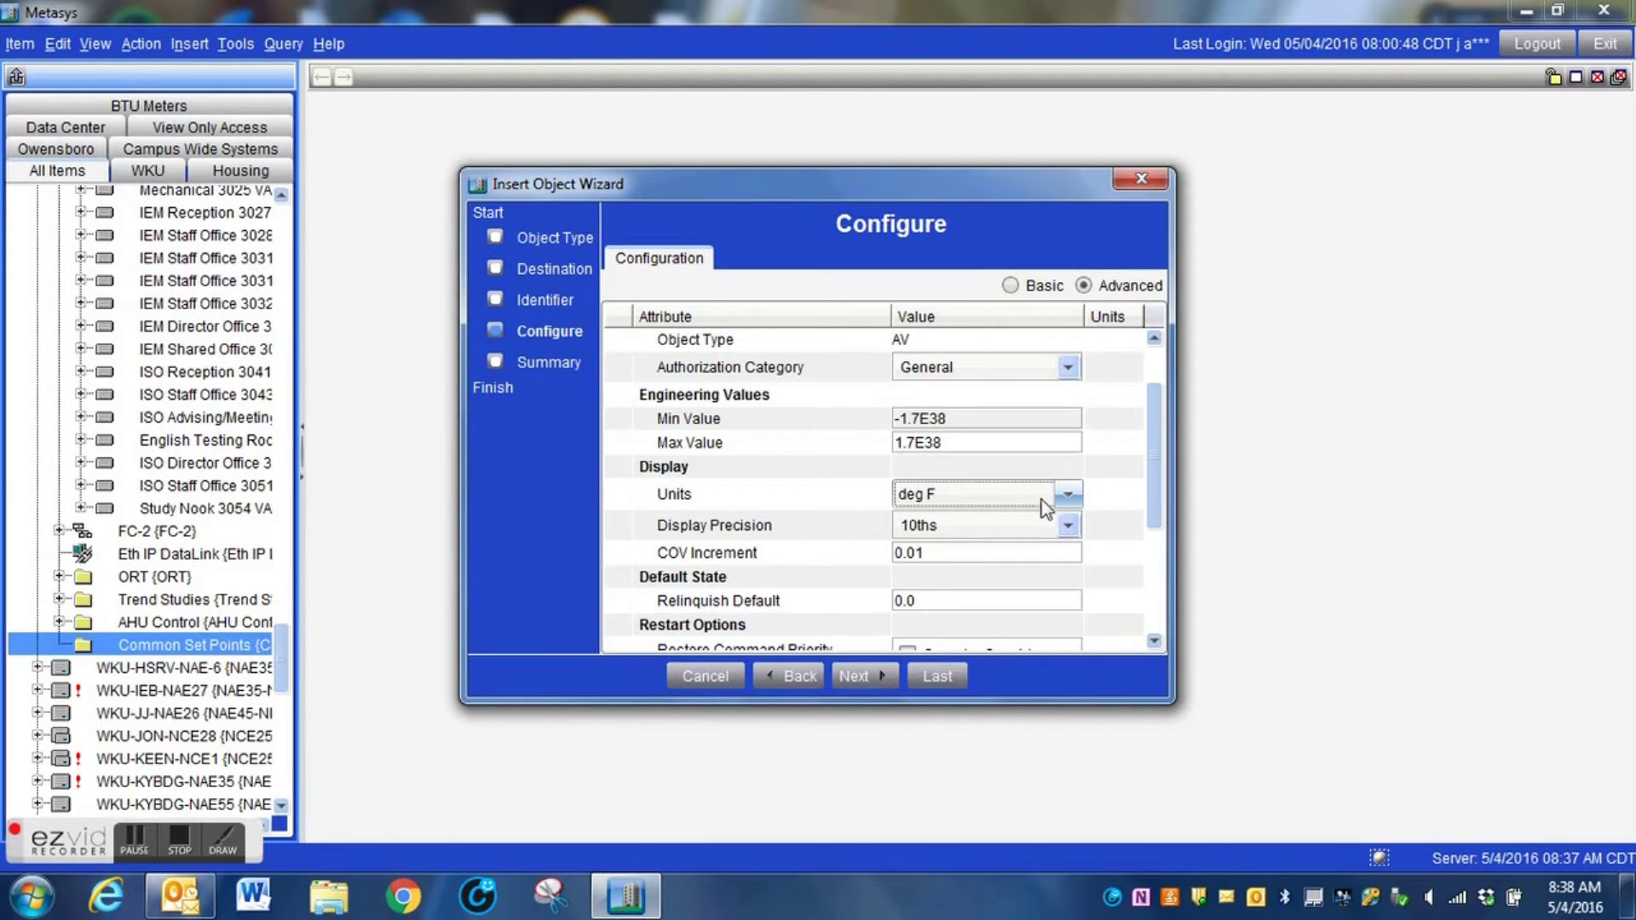
{"action": "scroll", "coordinate": [1159, 522], "scroll_direction": "down", "scroll_amount": 3}
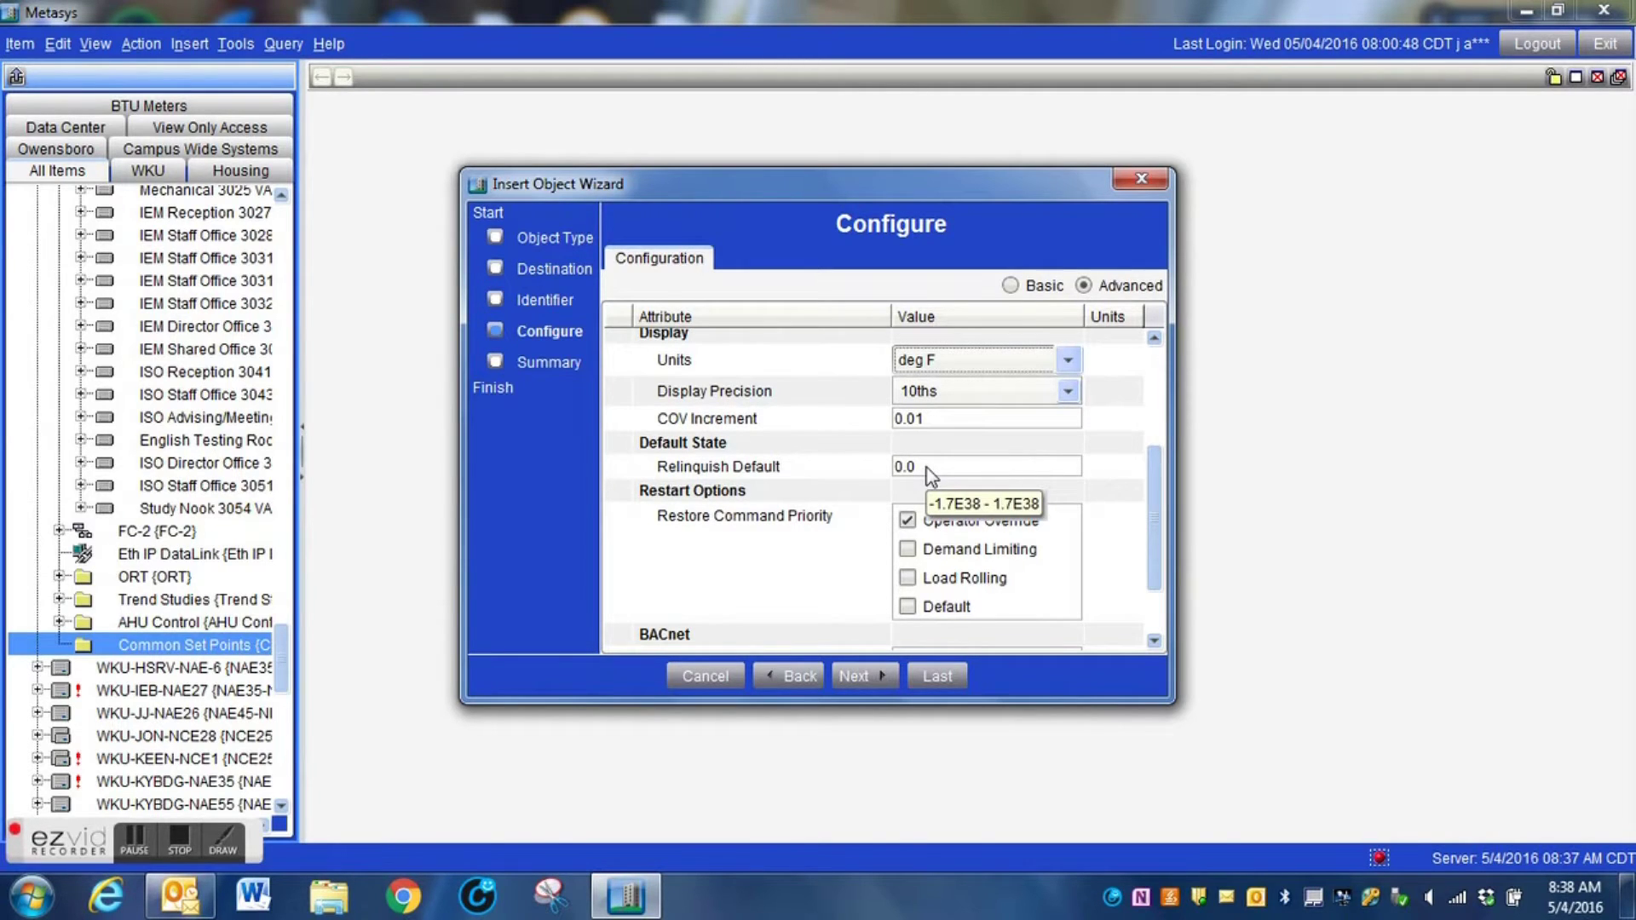
{"action": "left_click", "coordinate": [929, 471]}
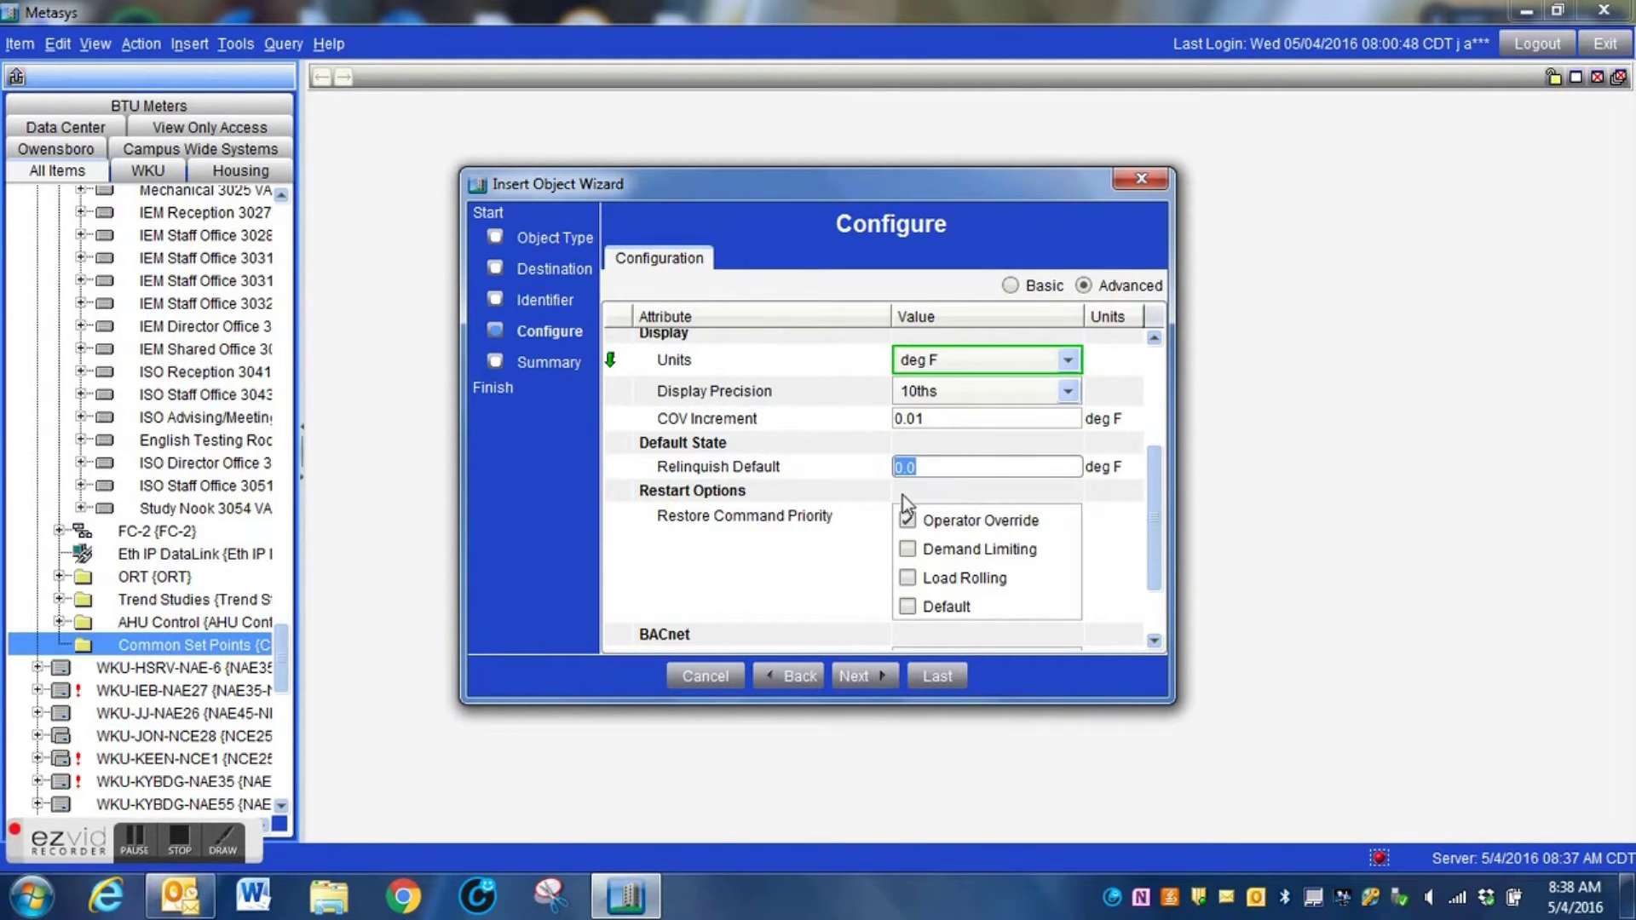
{"action": "type", "text": "72"}
{"action": "left_click_drag", "start_coordinate": [1157, 564], "coordinate": [1160, 602]}
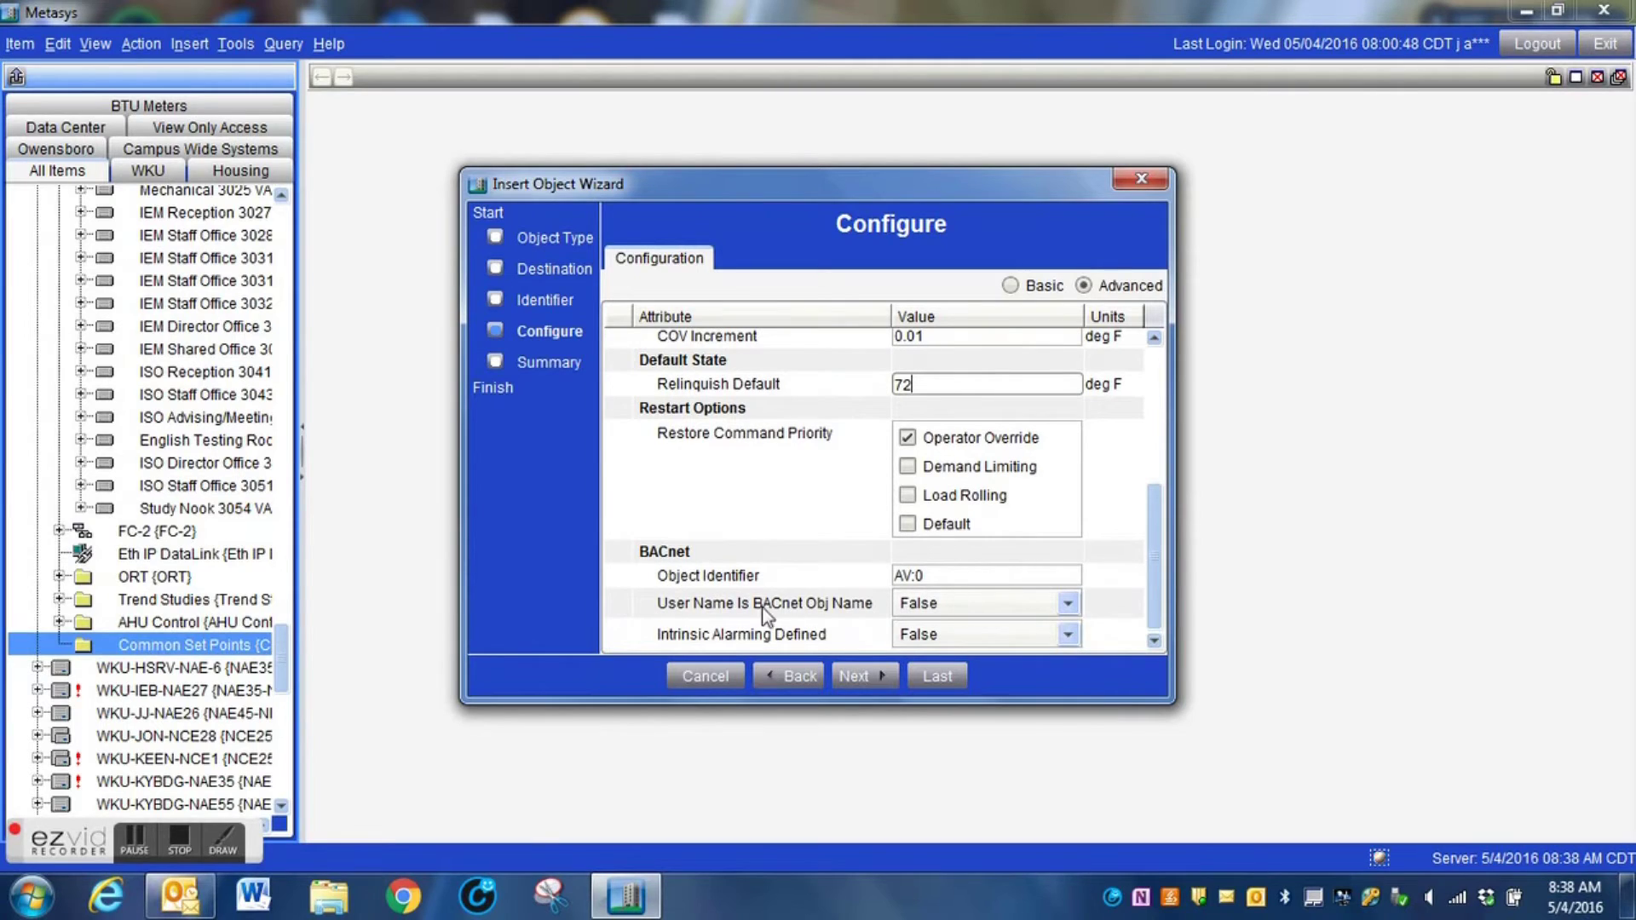
{"action": "left_click", "coordinate": [868, 676]}
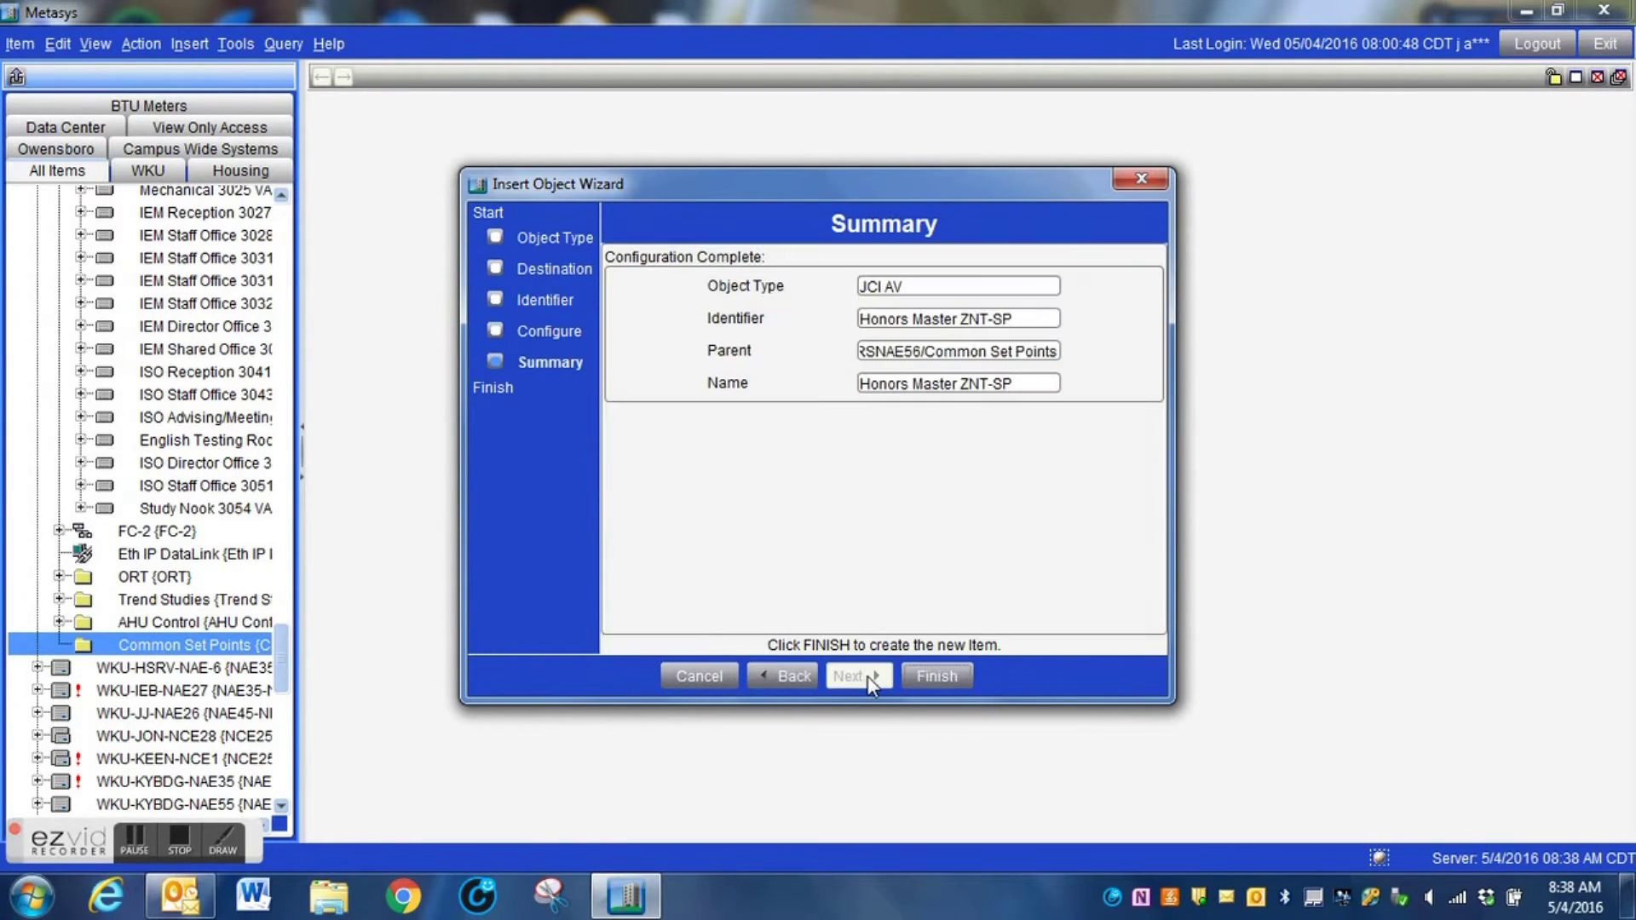
- Create Honors Master ZNT-SP without extensions and view it at 72.0 deg F in Common Set Points
{"action": "left_click", "coordinate": [929, 677]}
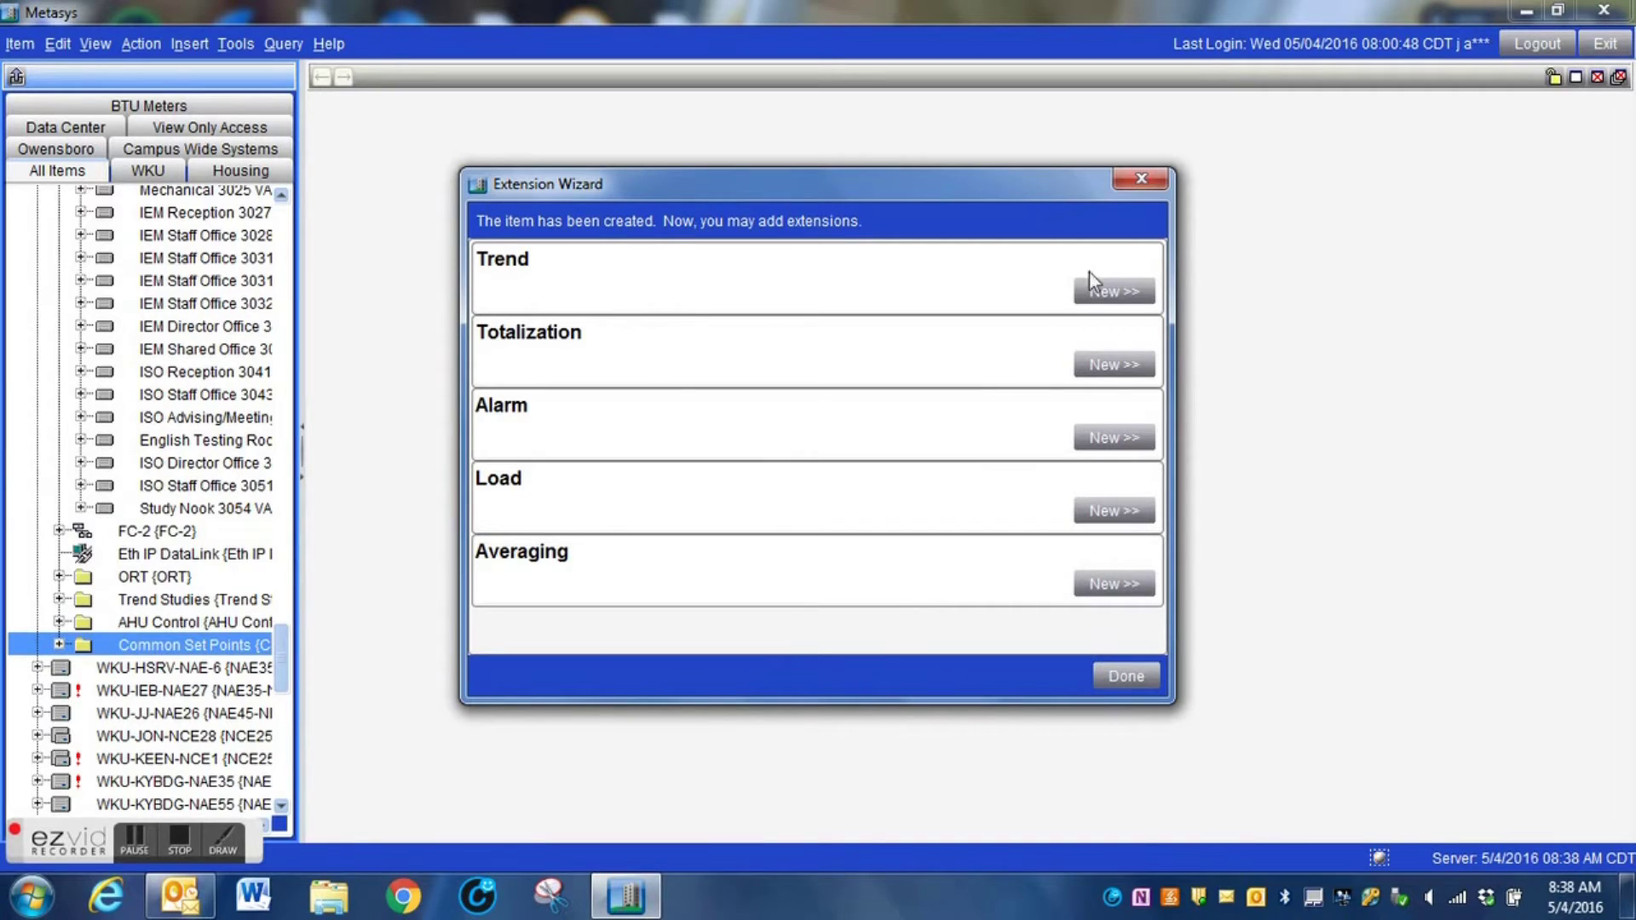
{"action": "left_click", "coordinate": [1113, 670]}
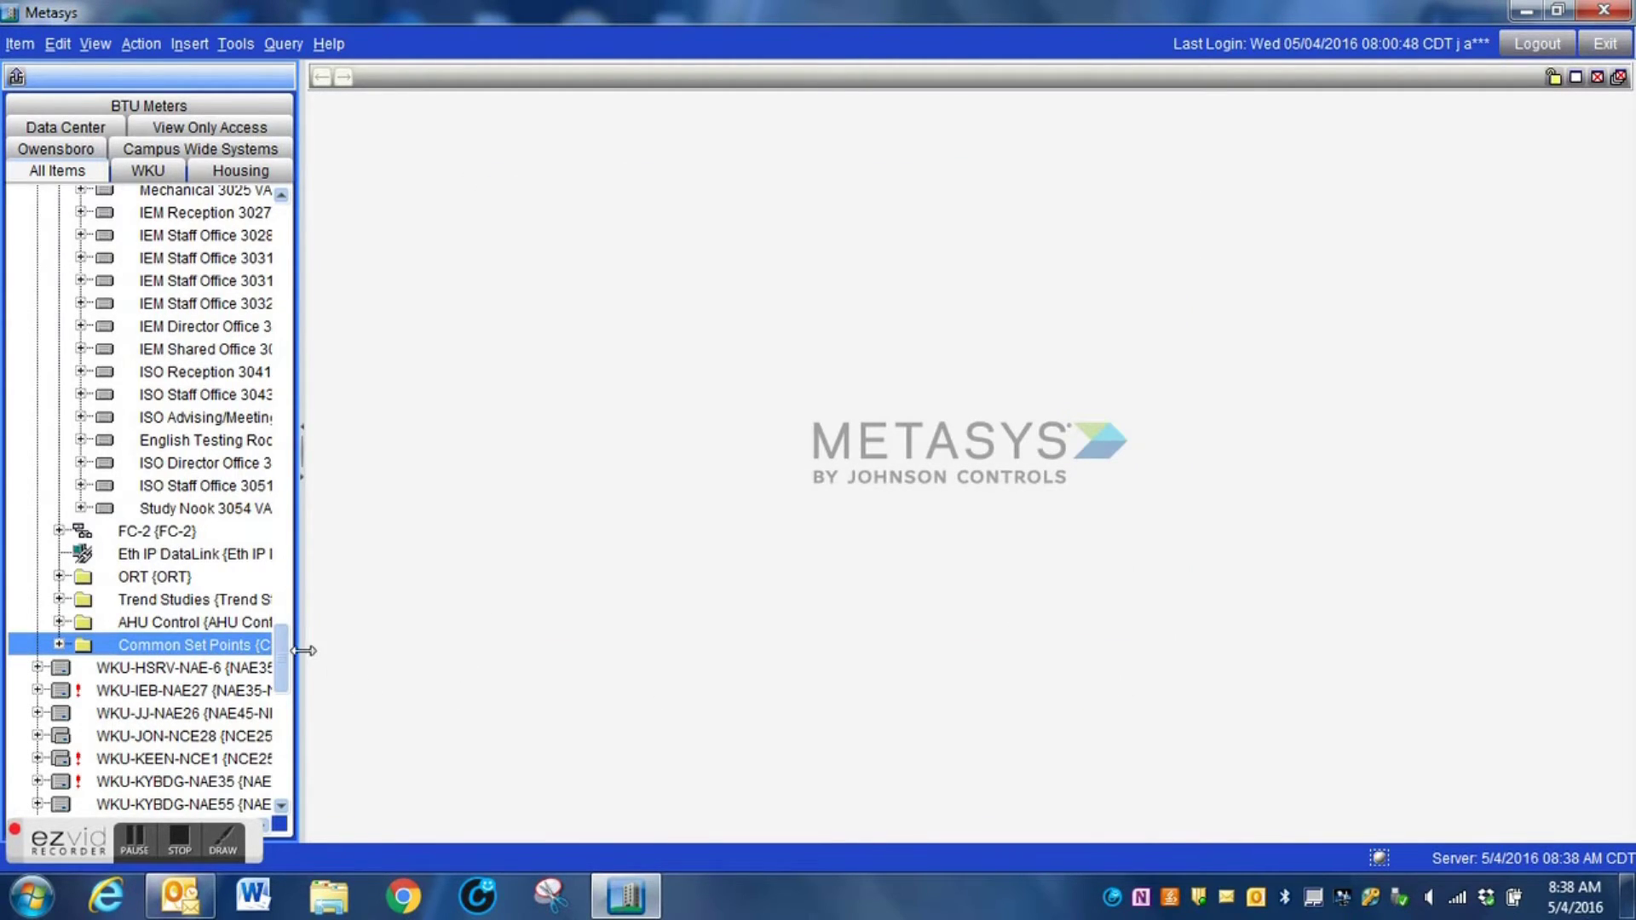
{"action": "scroll", "coordinate": [277, 659], "scroll_direction": "down", "scroll_amount": 1}
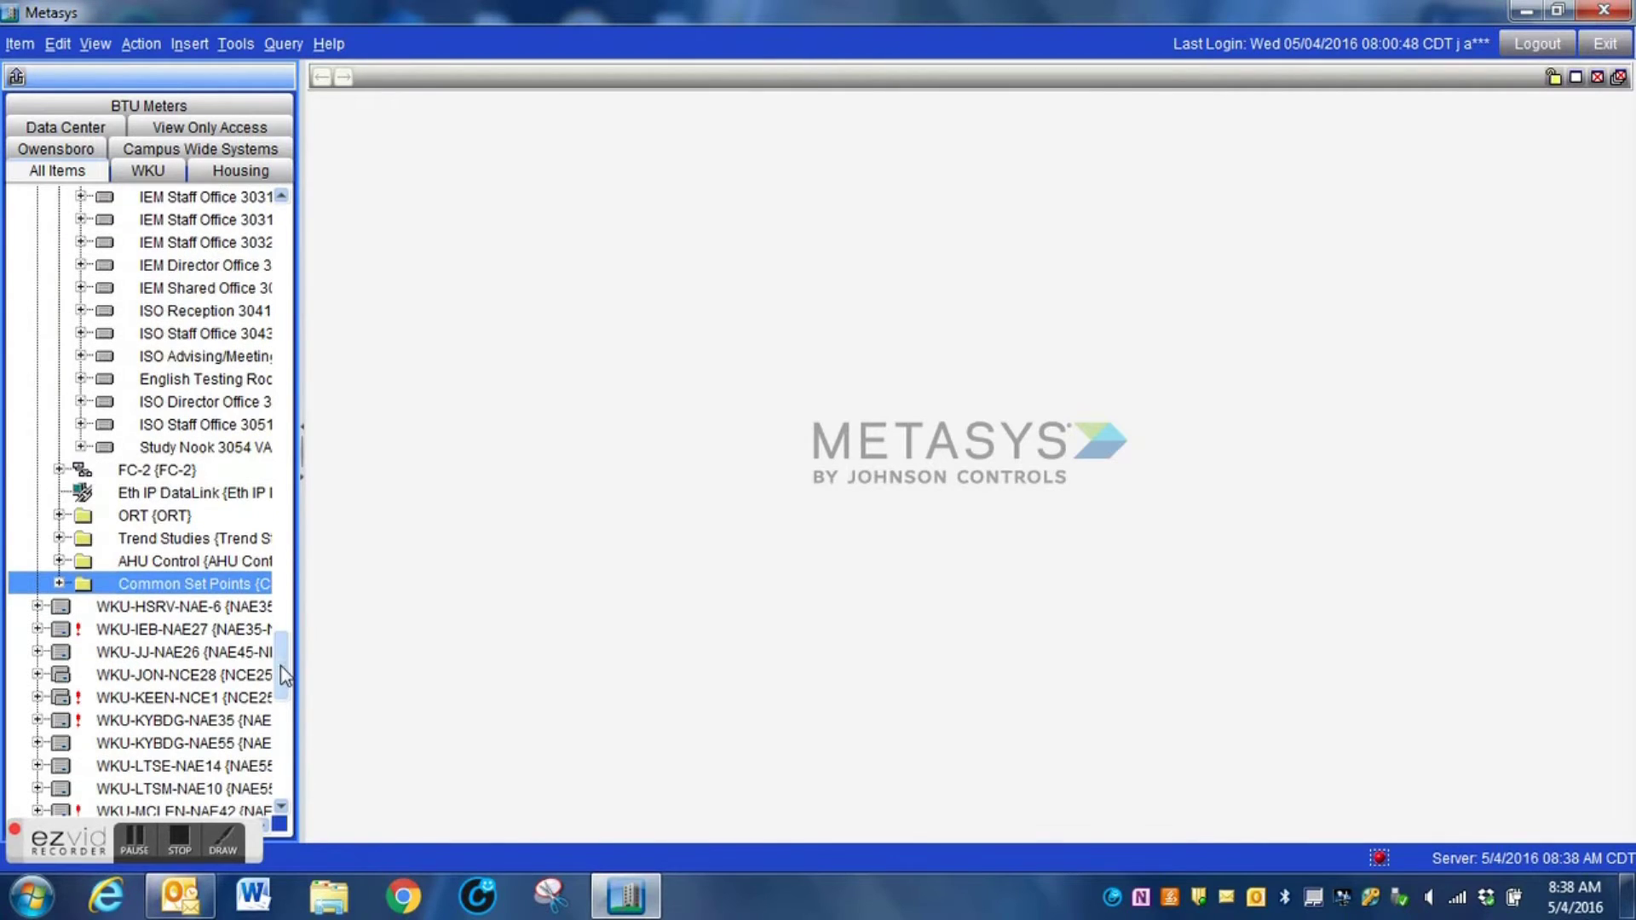
{"action": "left_click", "coordinate": [59, 584]}
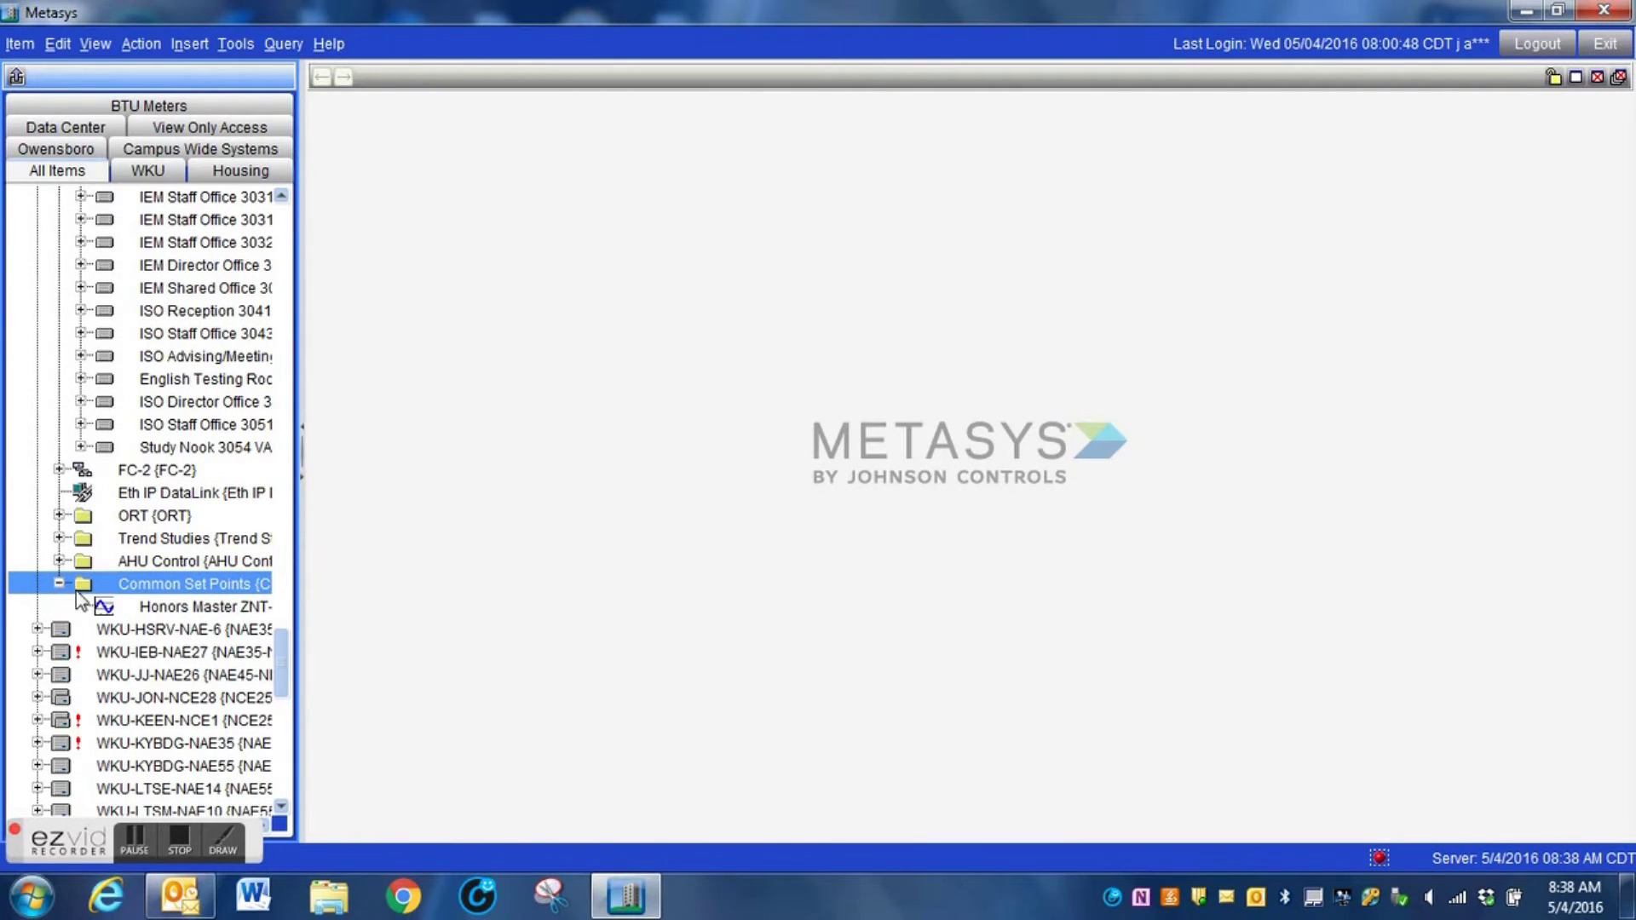
{"action": "double_click", "coordinate": [172, 585]}
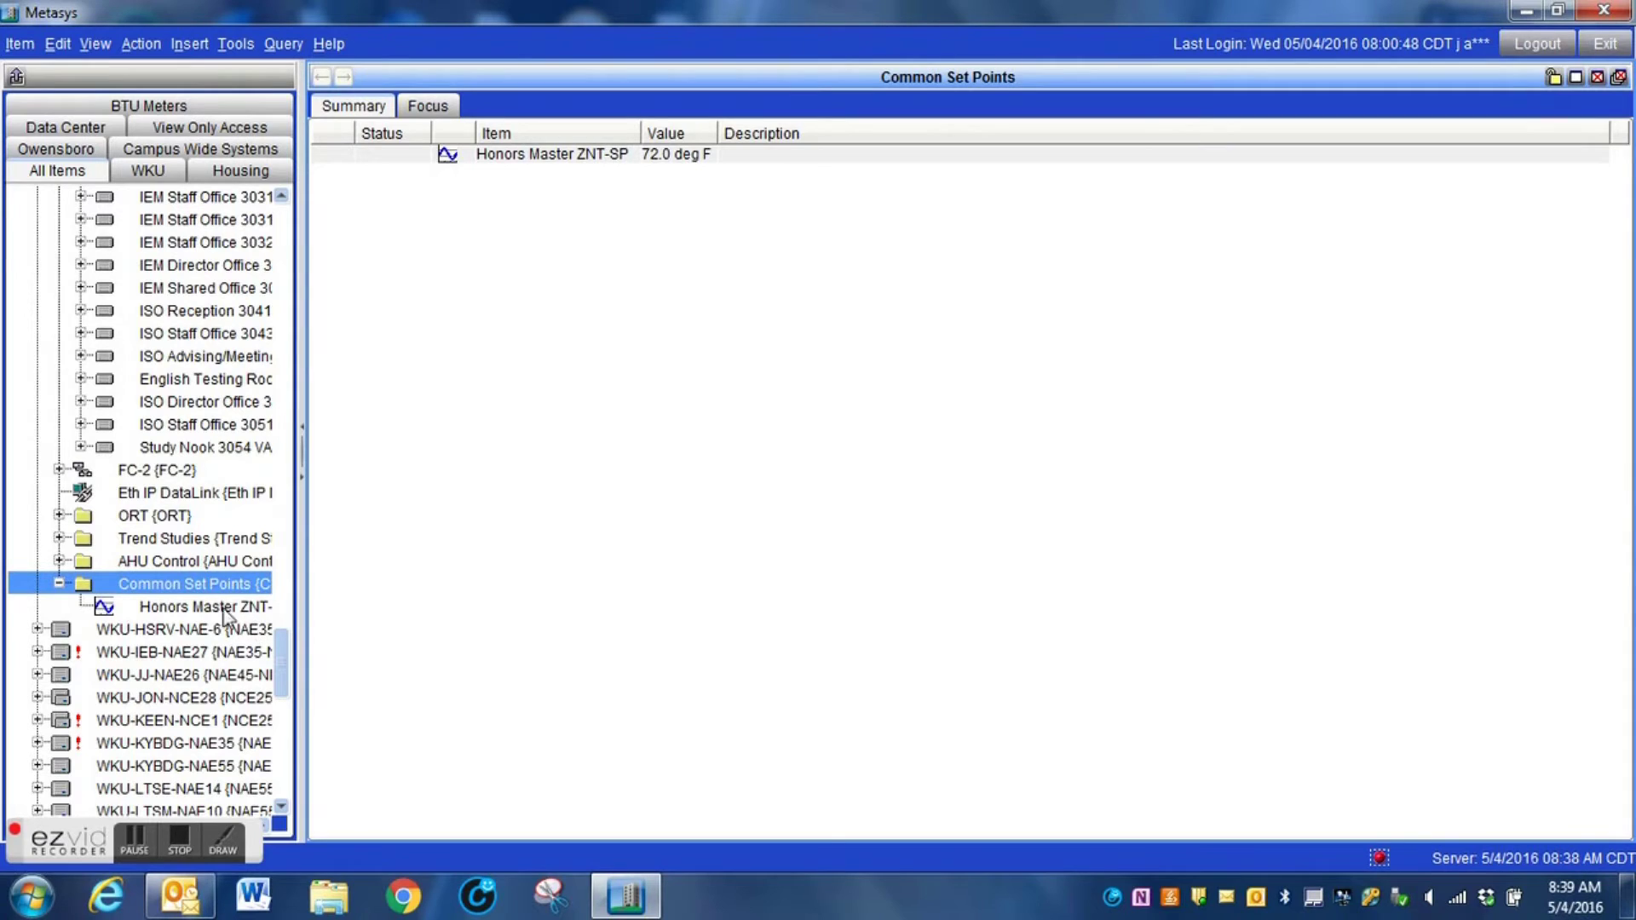
{"action": "left_click", "coordinate": [190, 45]}
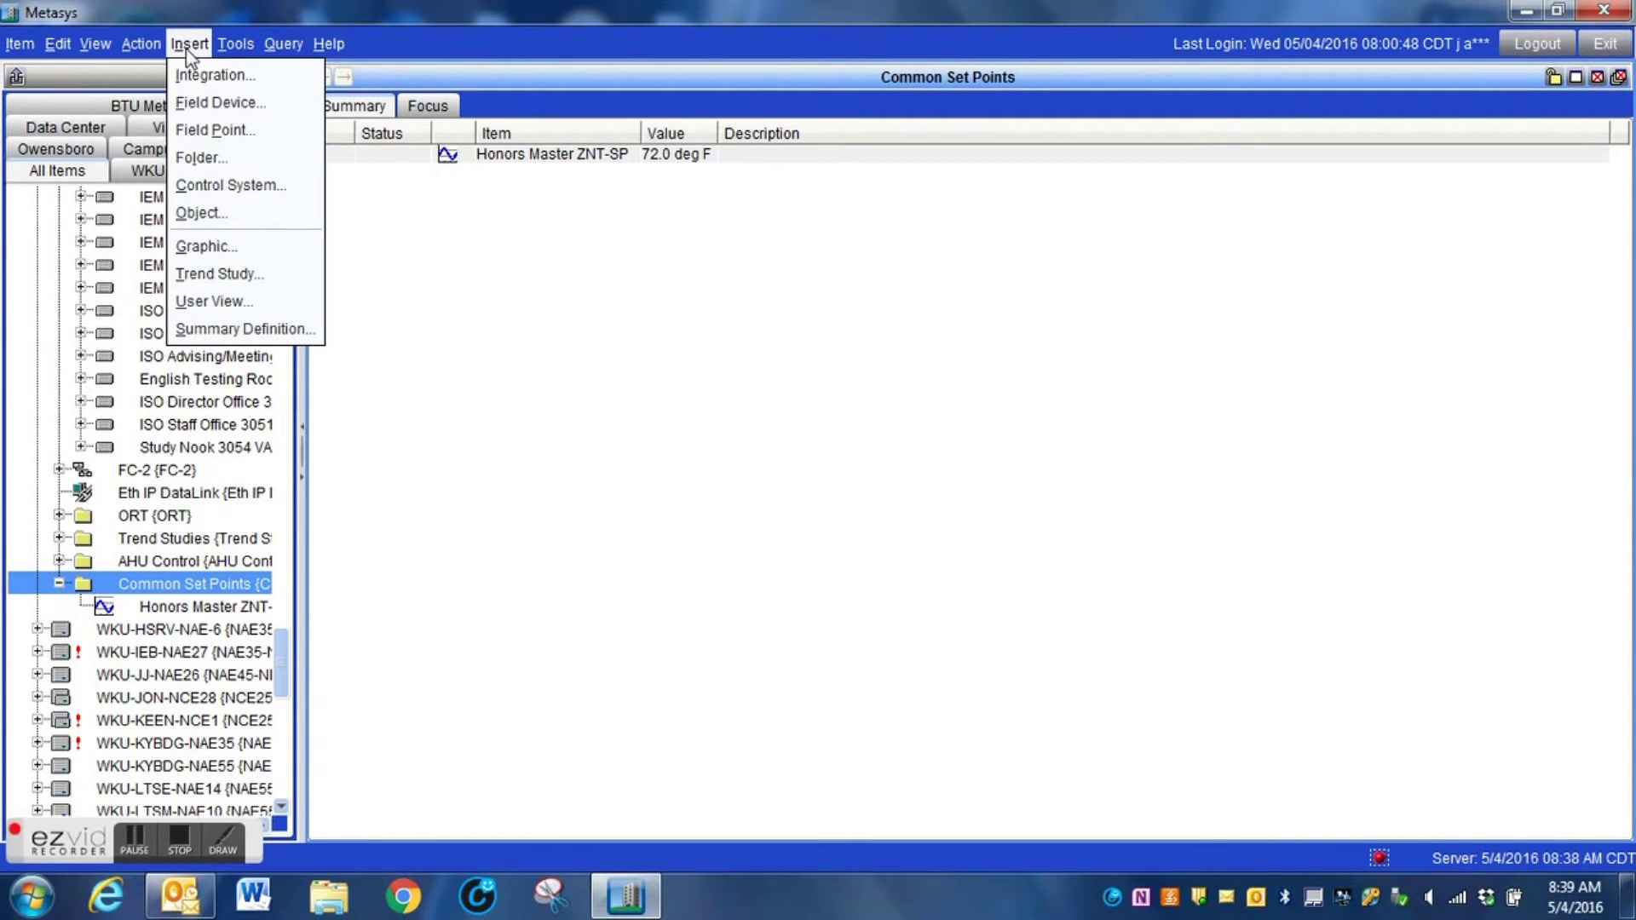
- Start a new Global Data object with Common Set Points as its destination
{"action": "left_click", "coordinate": [213, 214]}
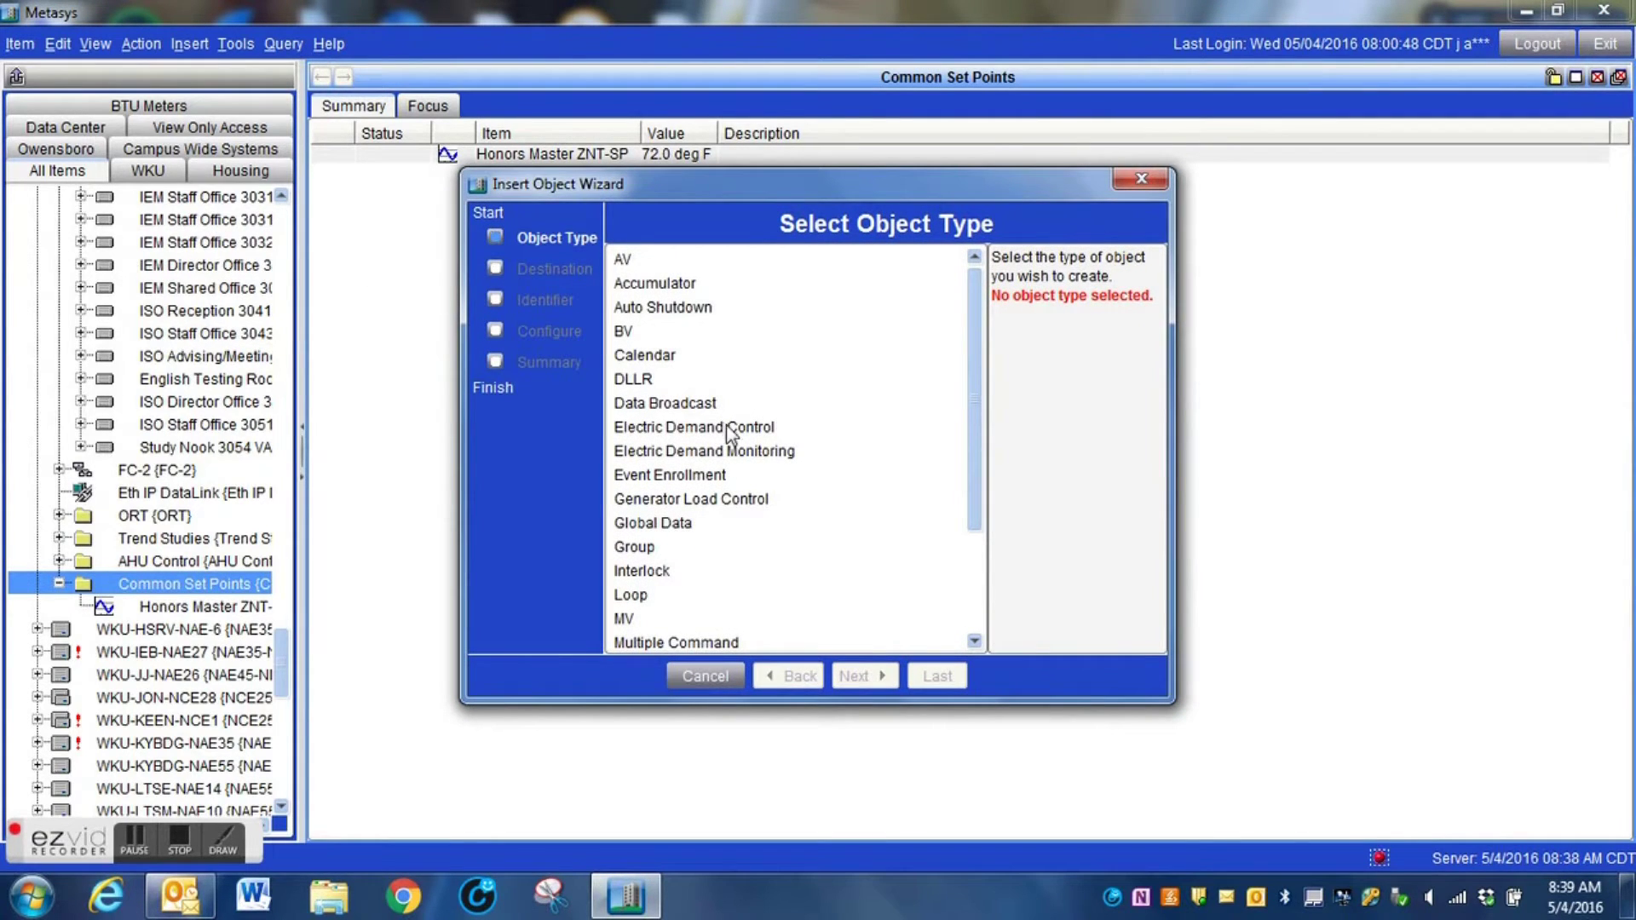
{"action": "left_click", "coordinate": [656, 521]}
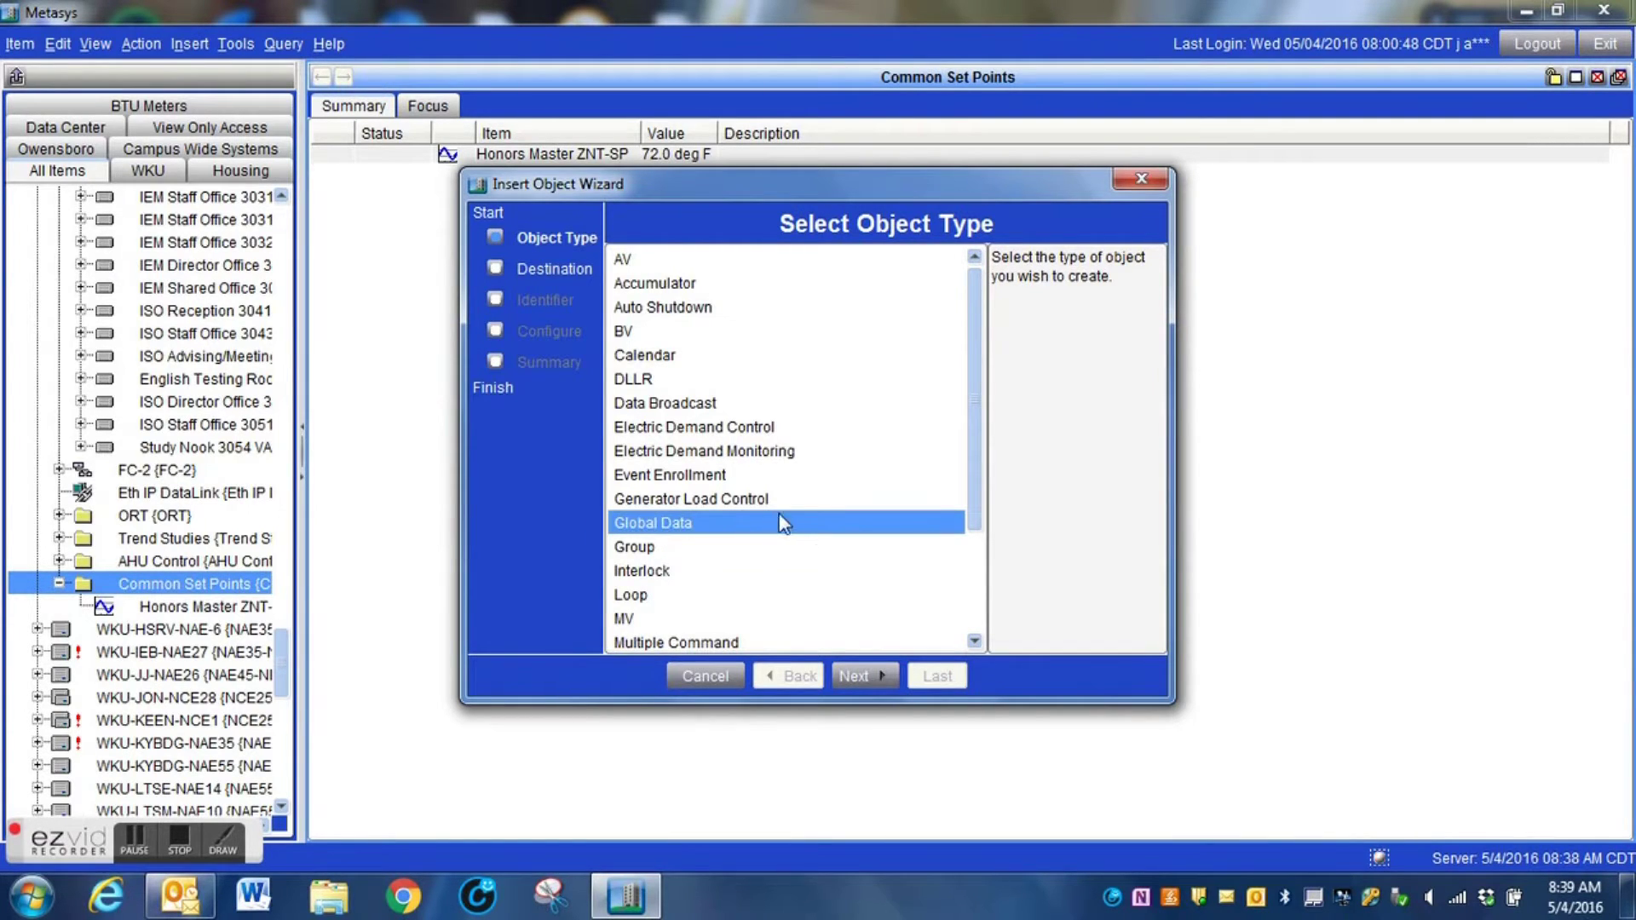
{"action": "left_click", "coordinate": [848, 674]}
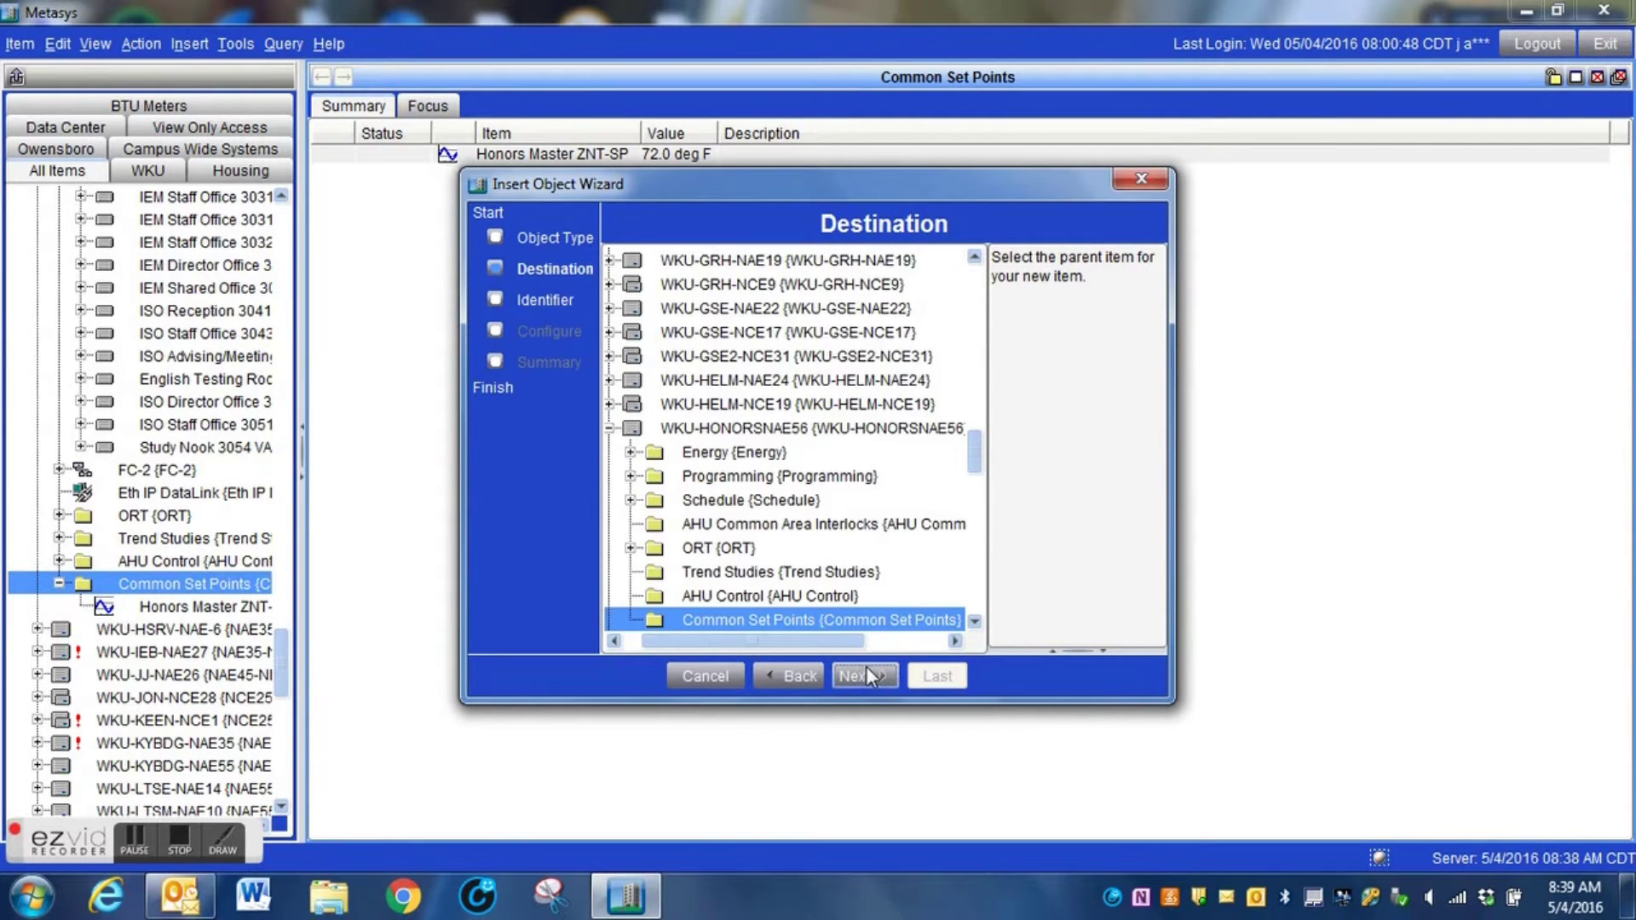
{"action": "left_click", "coordinate": [865, 674]}
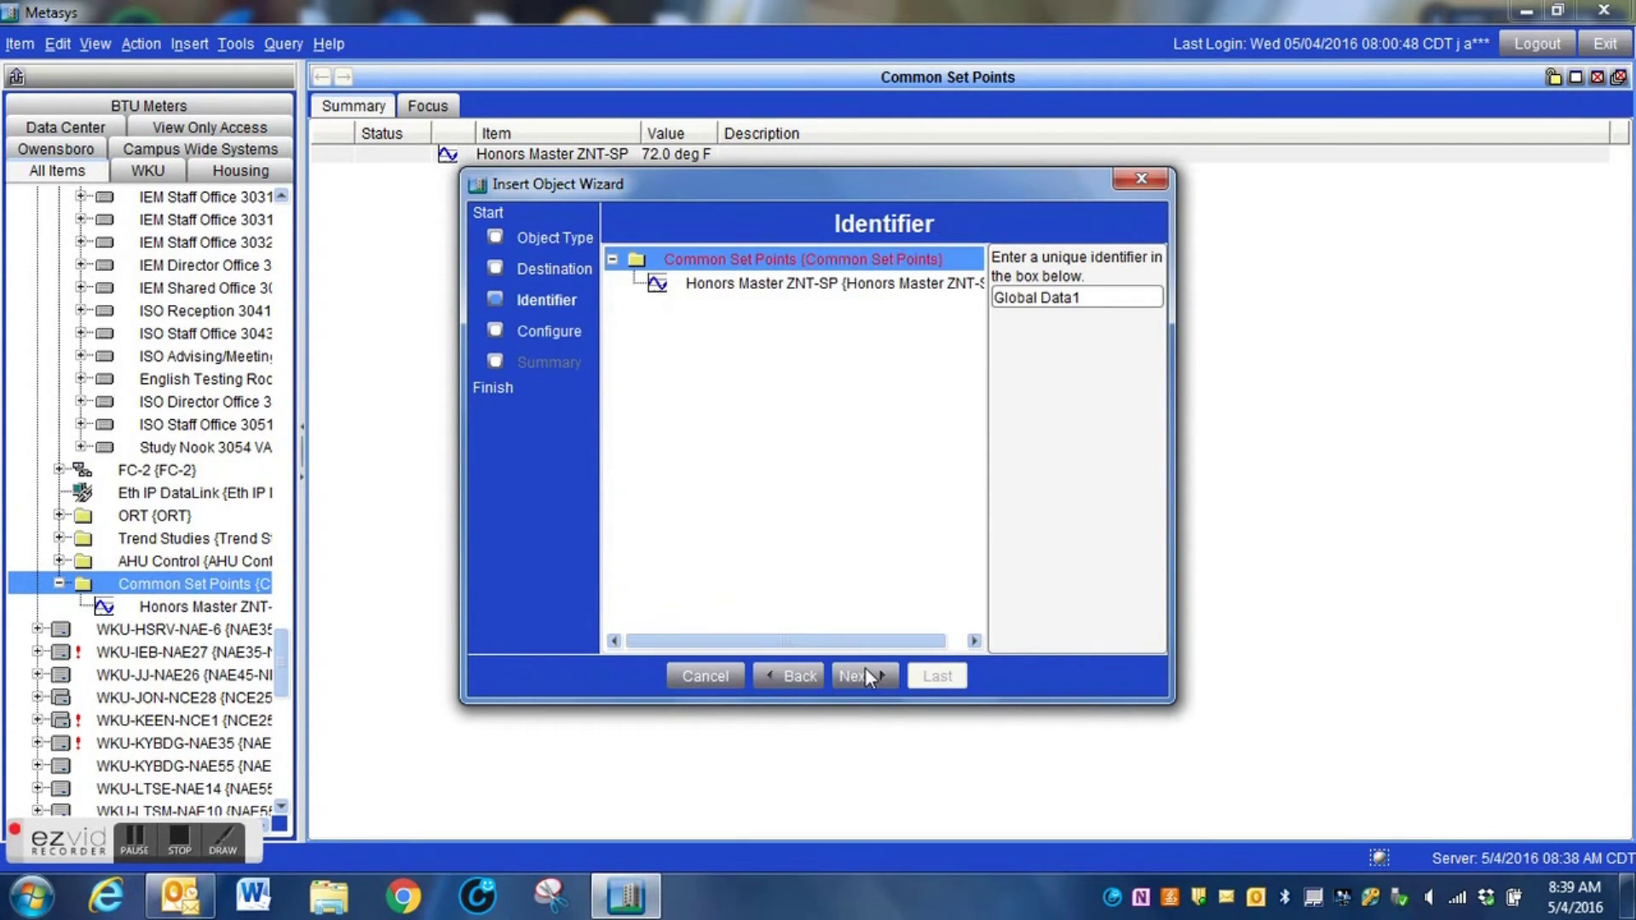
- Replace the default identifier with 'Common ZNT-SP Control'
{"action": "left_click_drag", "start_coordinate": [1107, 300], "coordinate": [987, 299]}
{"action": "type", "text": "ommon ZN-T"}
{"action": "key", "text": "BackSpace"}
{"action": "type", "text": "T"}
{"action": "type", "text": "_"}
{"action": "type", "text": "S"}
{"action": "key", "text": "BackSpace"}
{"action": "key", "text": "BackSpace"}
{"action": "type", "text": "-SP Control"}
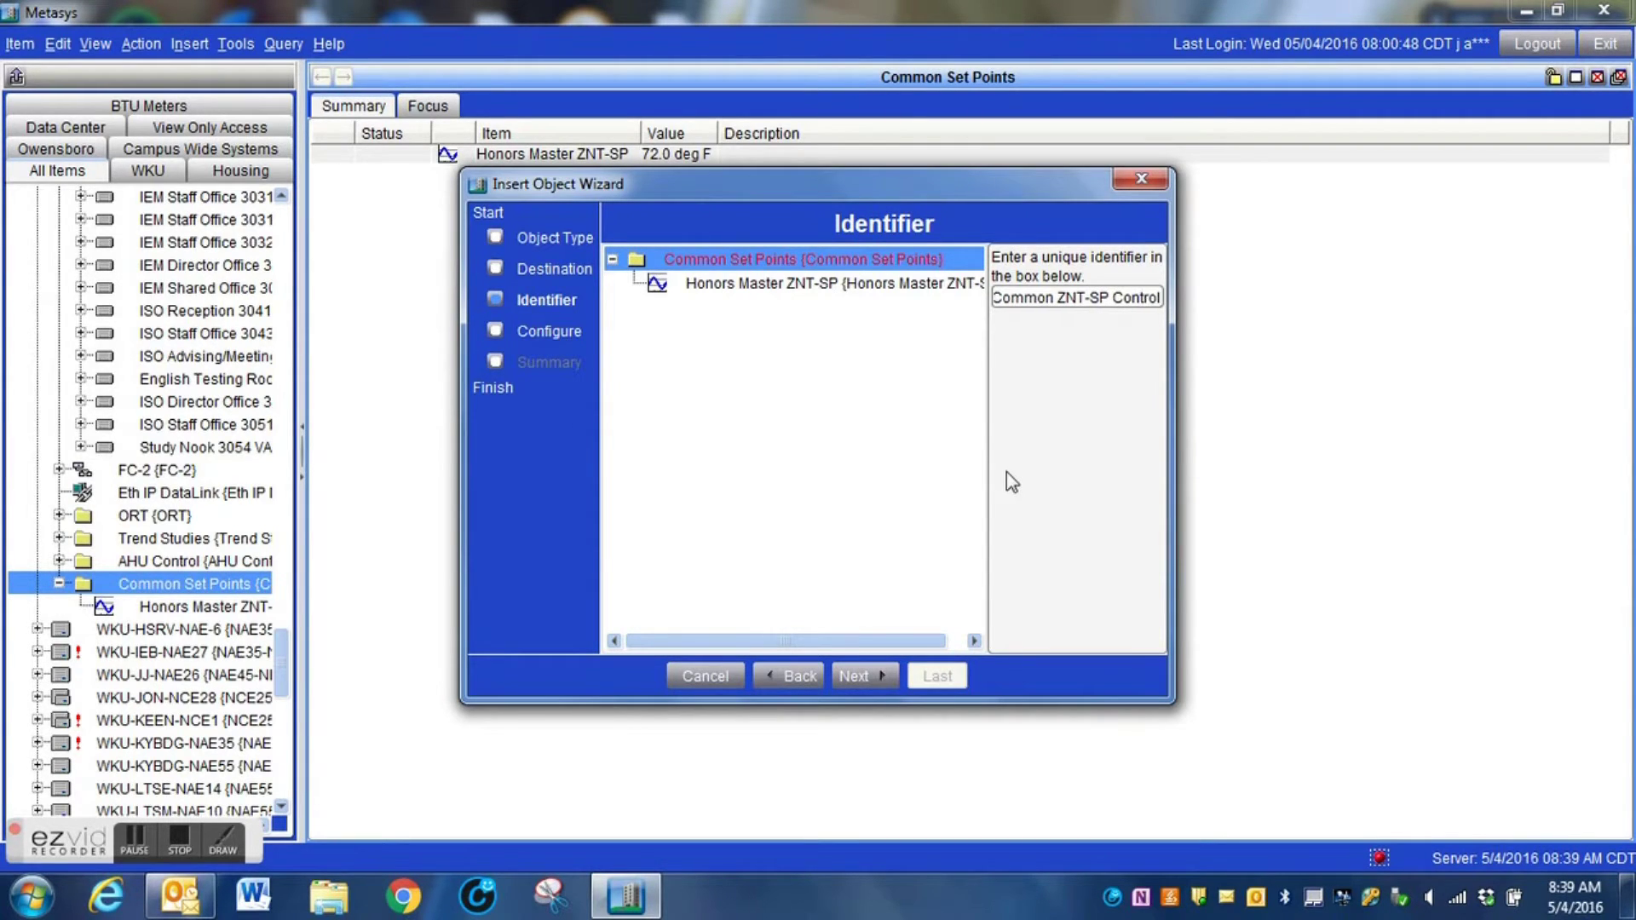
- Set the Master Object Name to Honors Master ZNT-SP under WKU-HONORSNAE56 > Common Set Points
{"action": "left_click", "coordinate": [869, 676]}
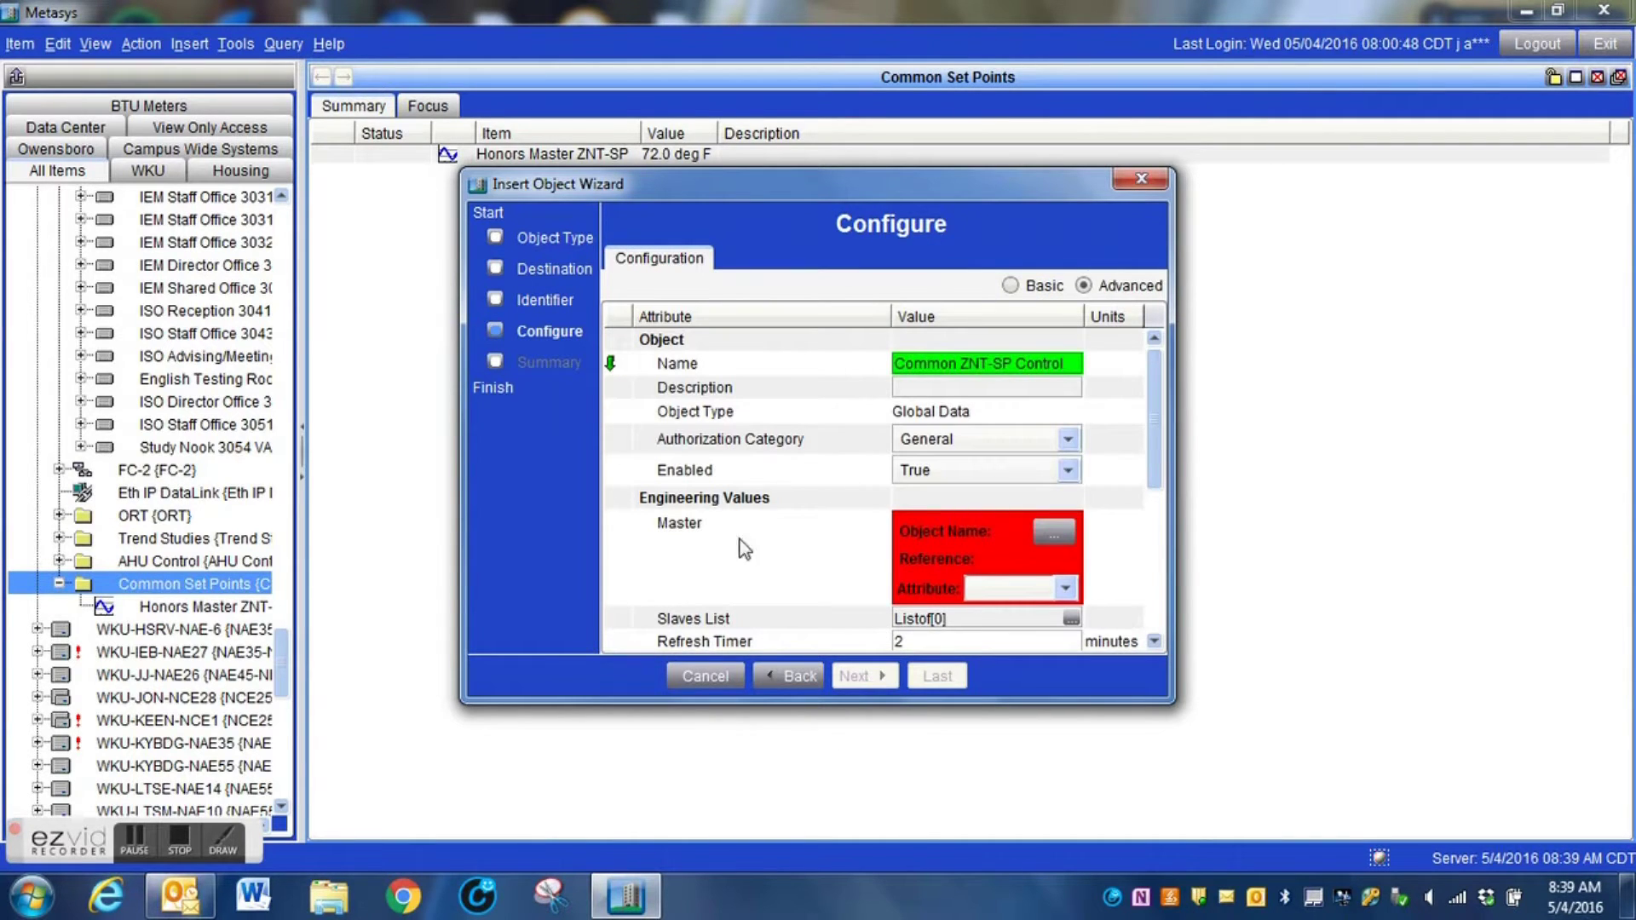
{"action": "left_click_drag", "start_coordinate": [1175, 704], "coordinate": [1421, 838]}
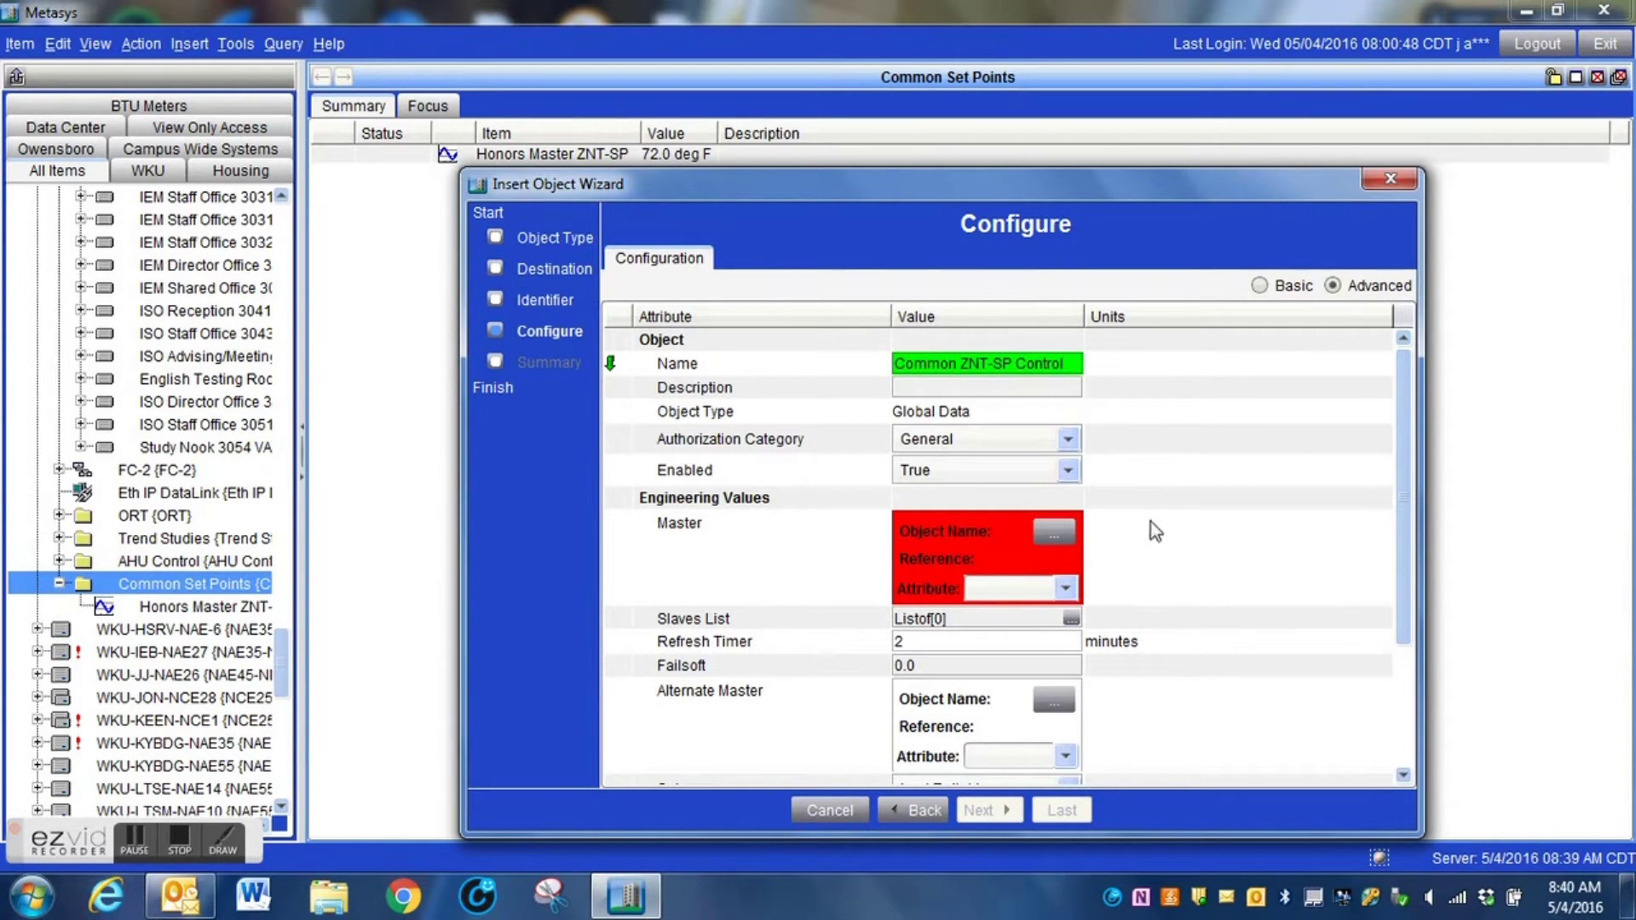
{"action": "left_click", "coordinate": [1052, 535]}
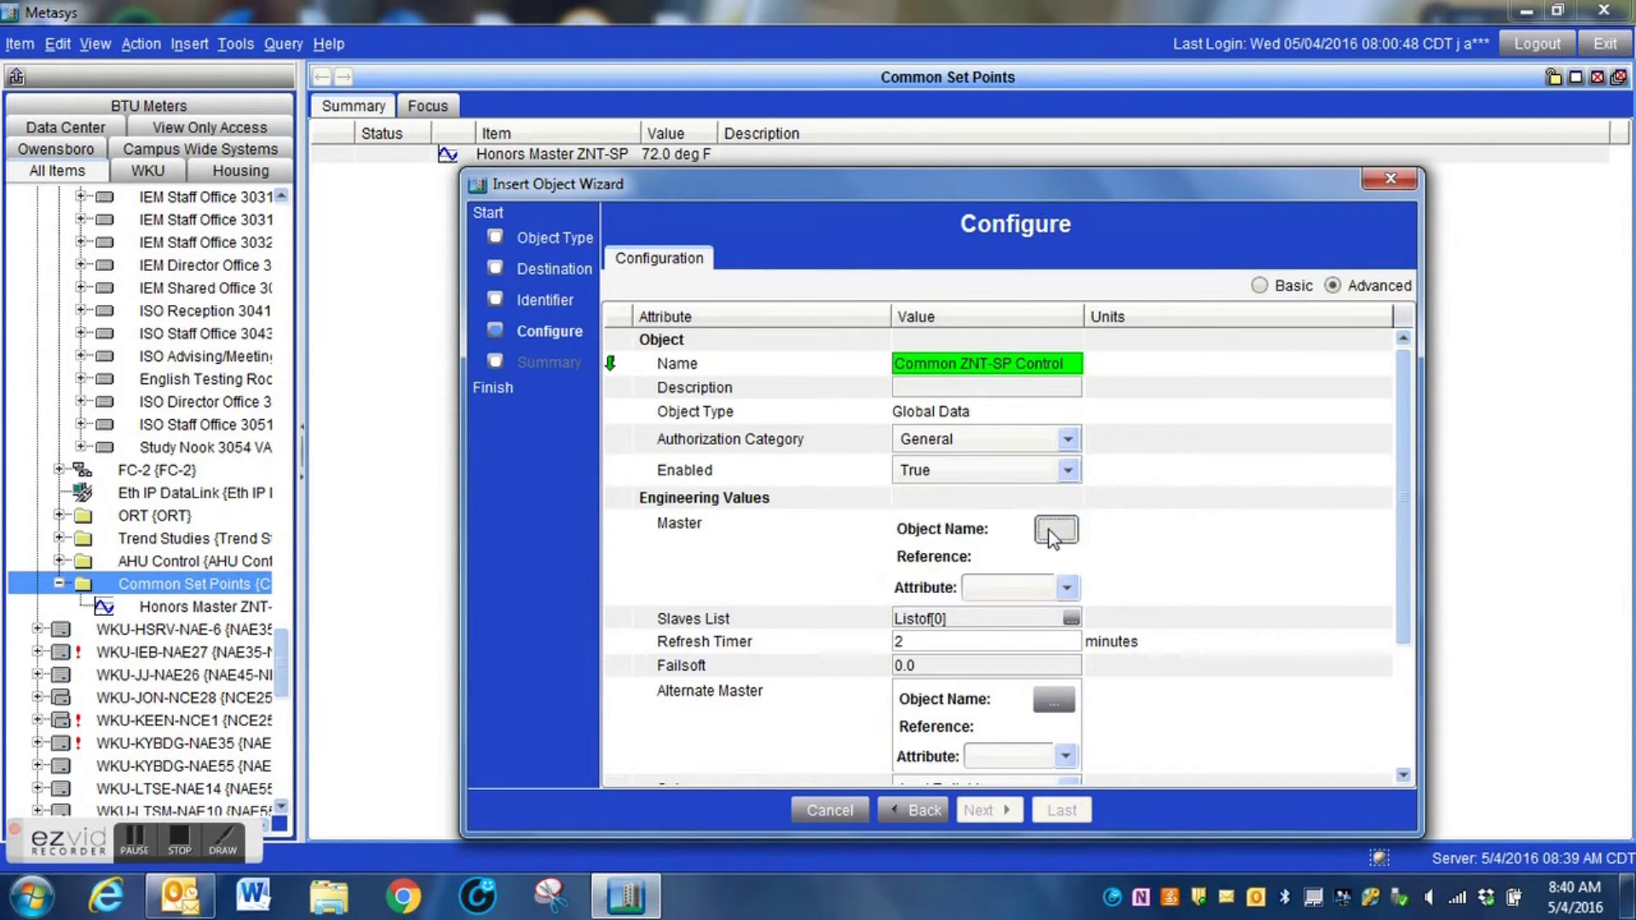
{"action": "left_click_drag", "start_coordinate": [1013, 648], "coordinate": [1189, 756]}
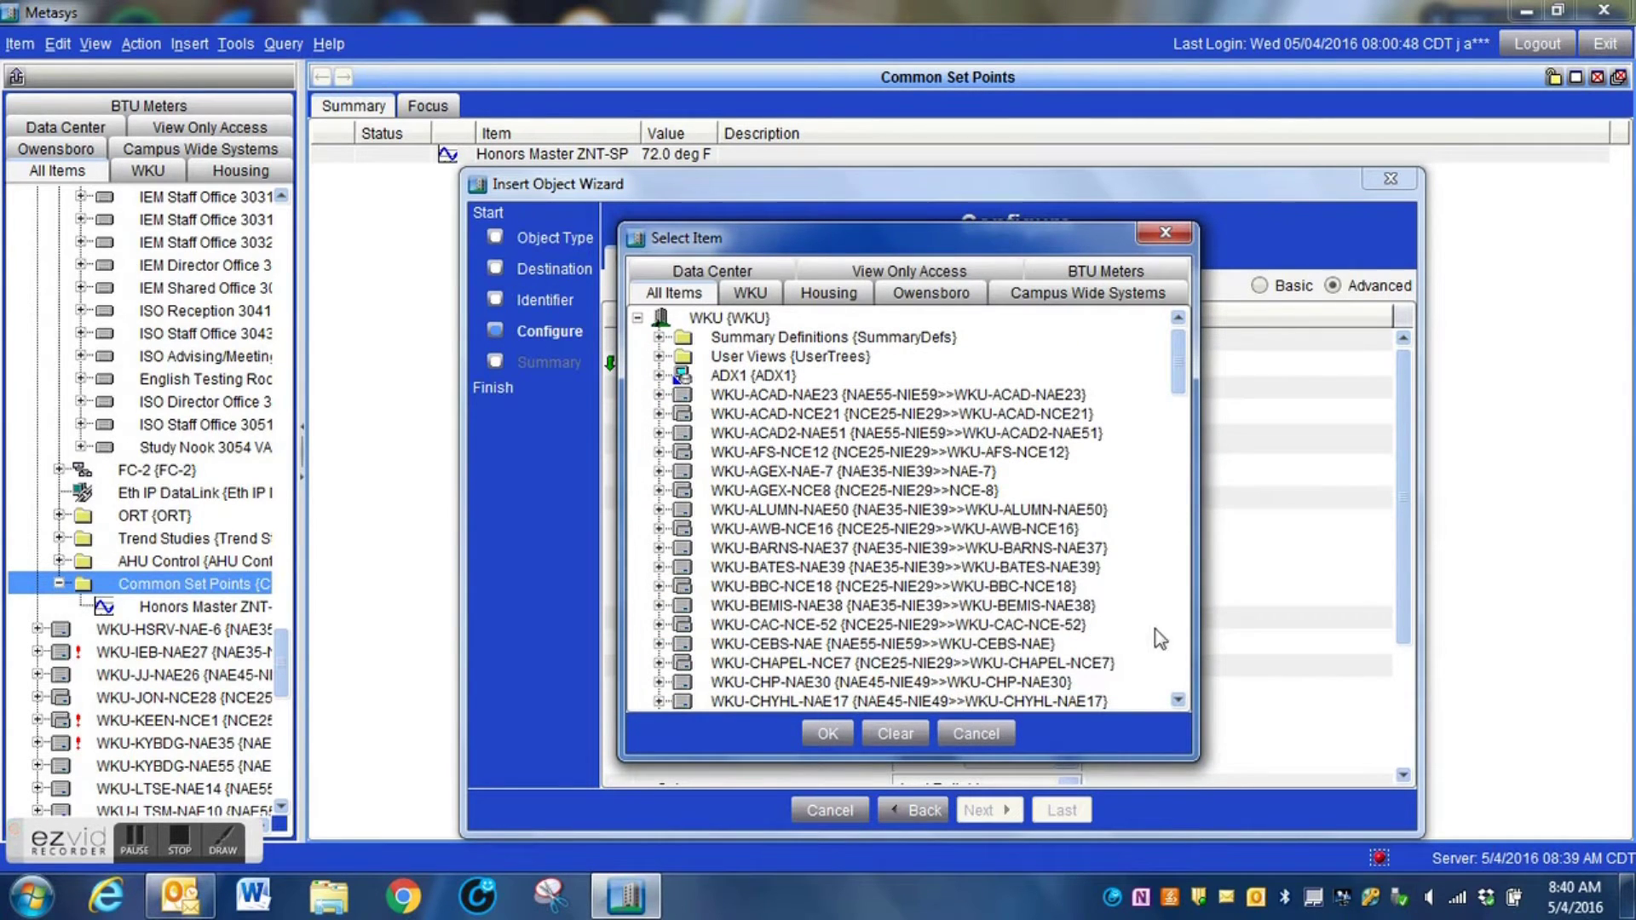
{"action": "left_click_drag", "start_coordinate": [1183, 384], "coordinate": [1190, 542]}
{"action": "left_click", "coordinate": [660, 539]}
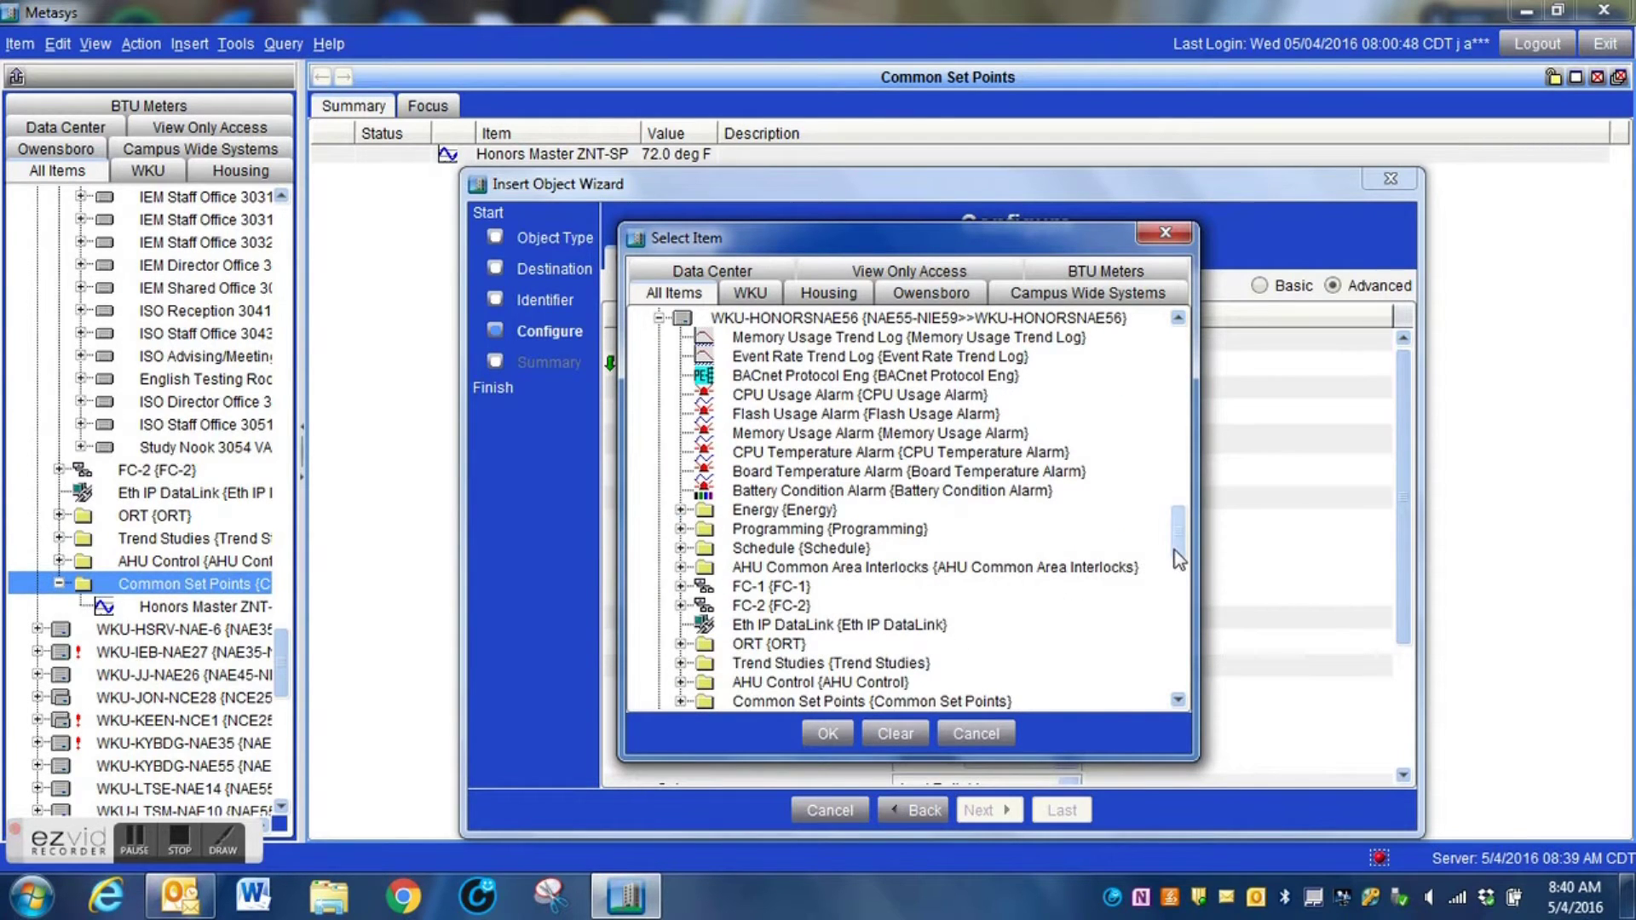
{"action": "scroll", "coordinate": [801, 580], "scroll_direction": "down", "scroll_amount": 3}
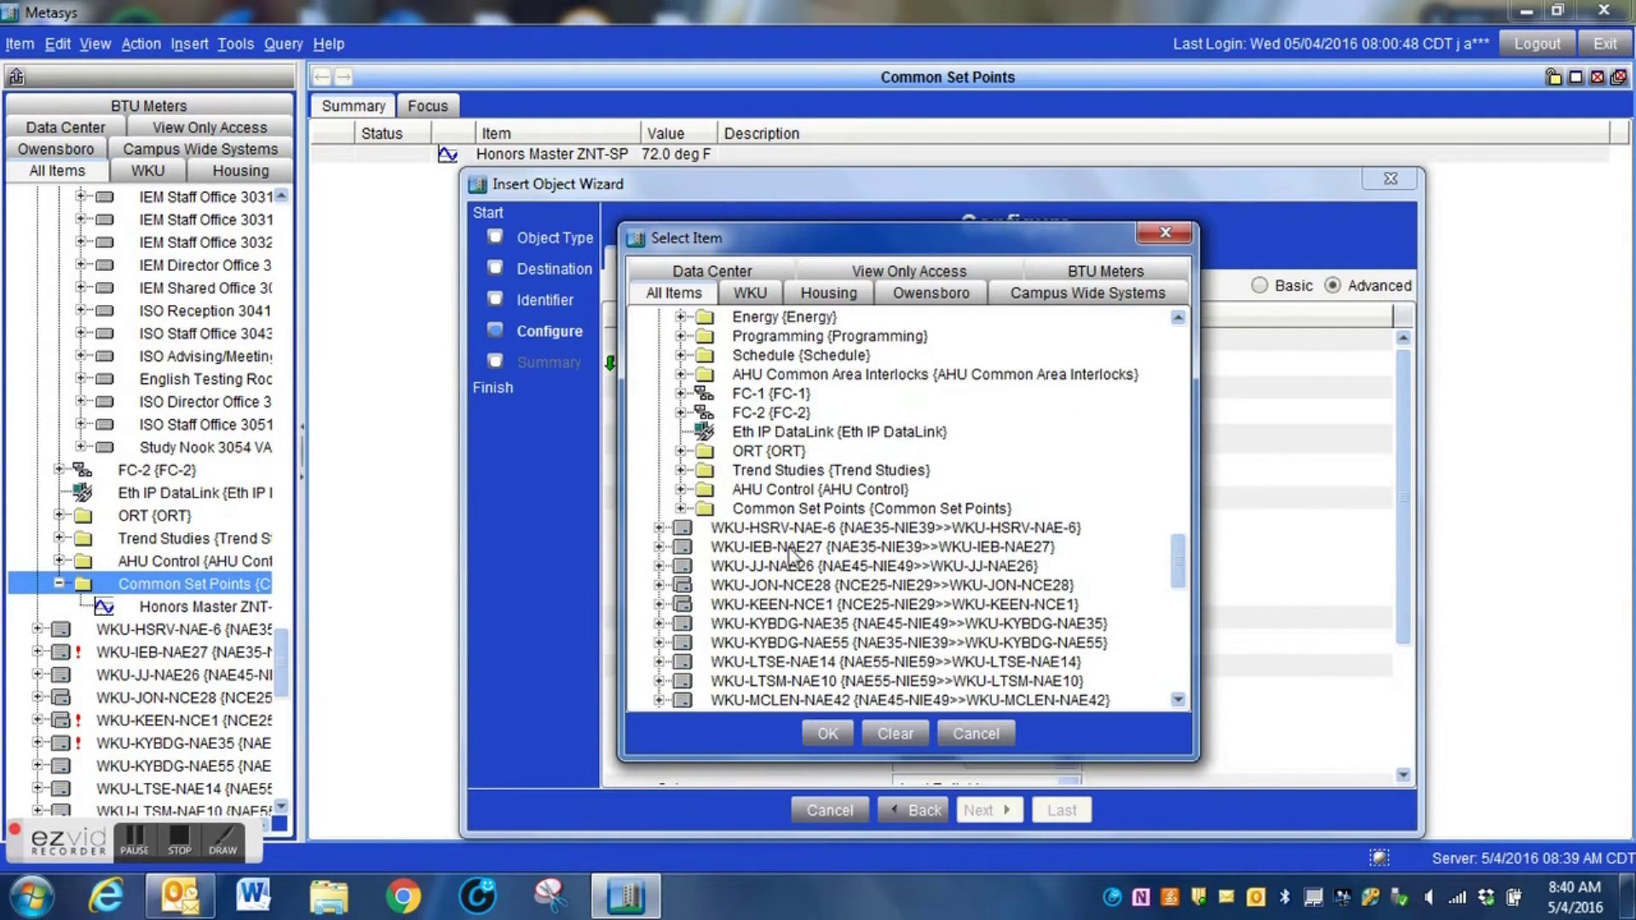
{"action": "left_click", "coordinate": [680, 509]}
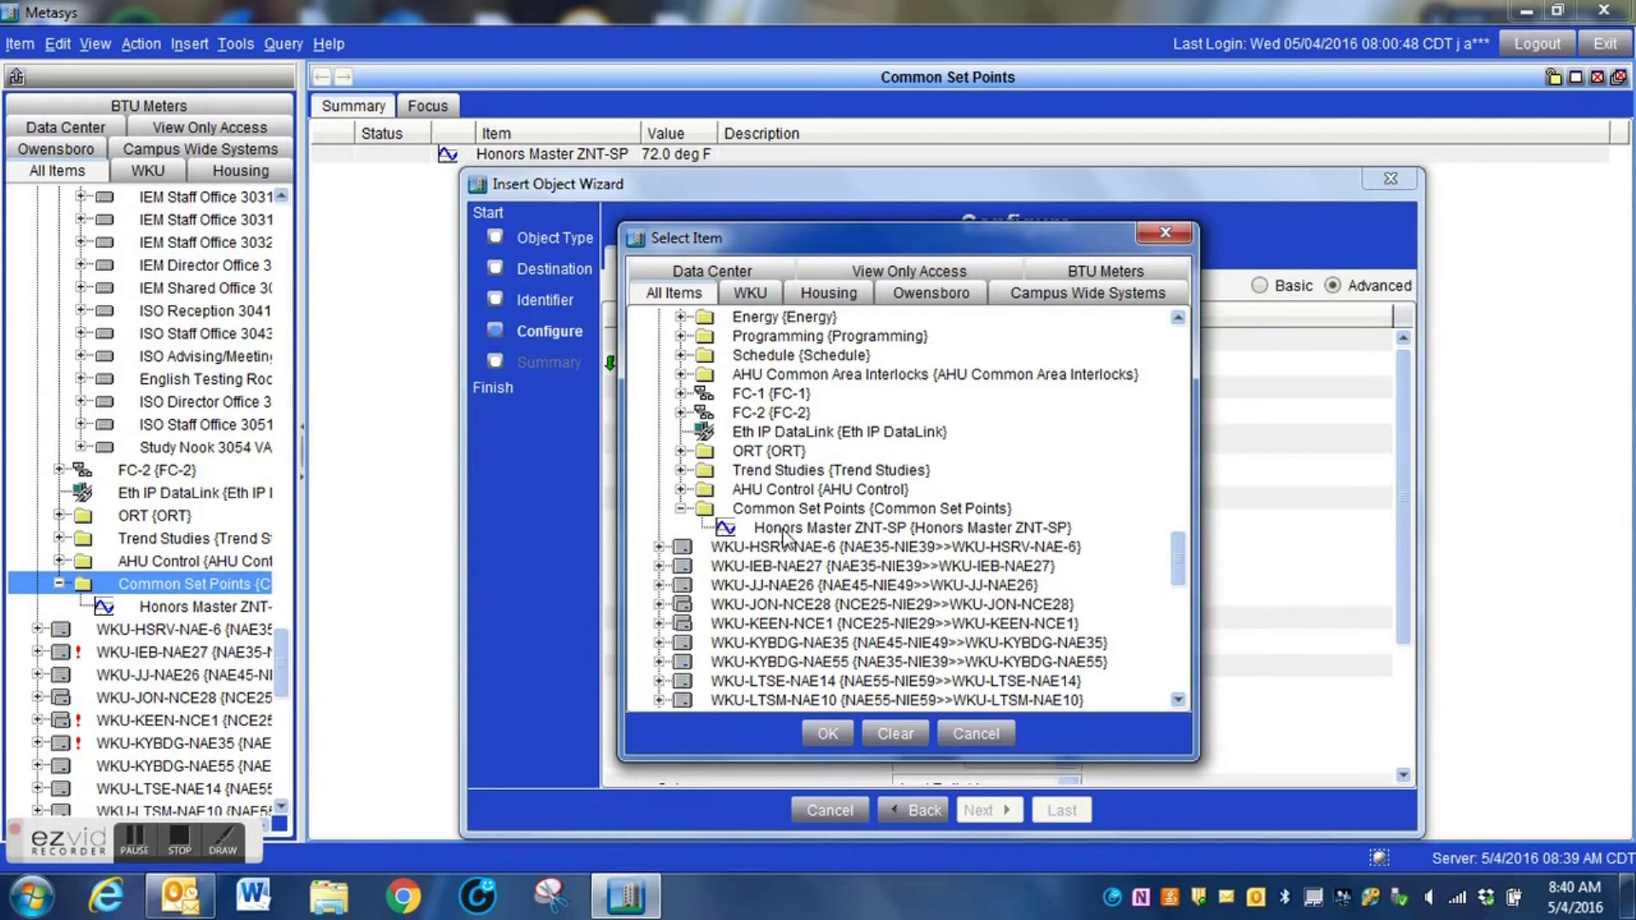
{"action": "left_click", "coordinate": [890, 530]}
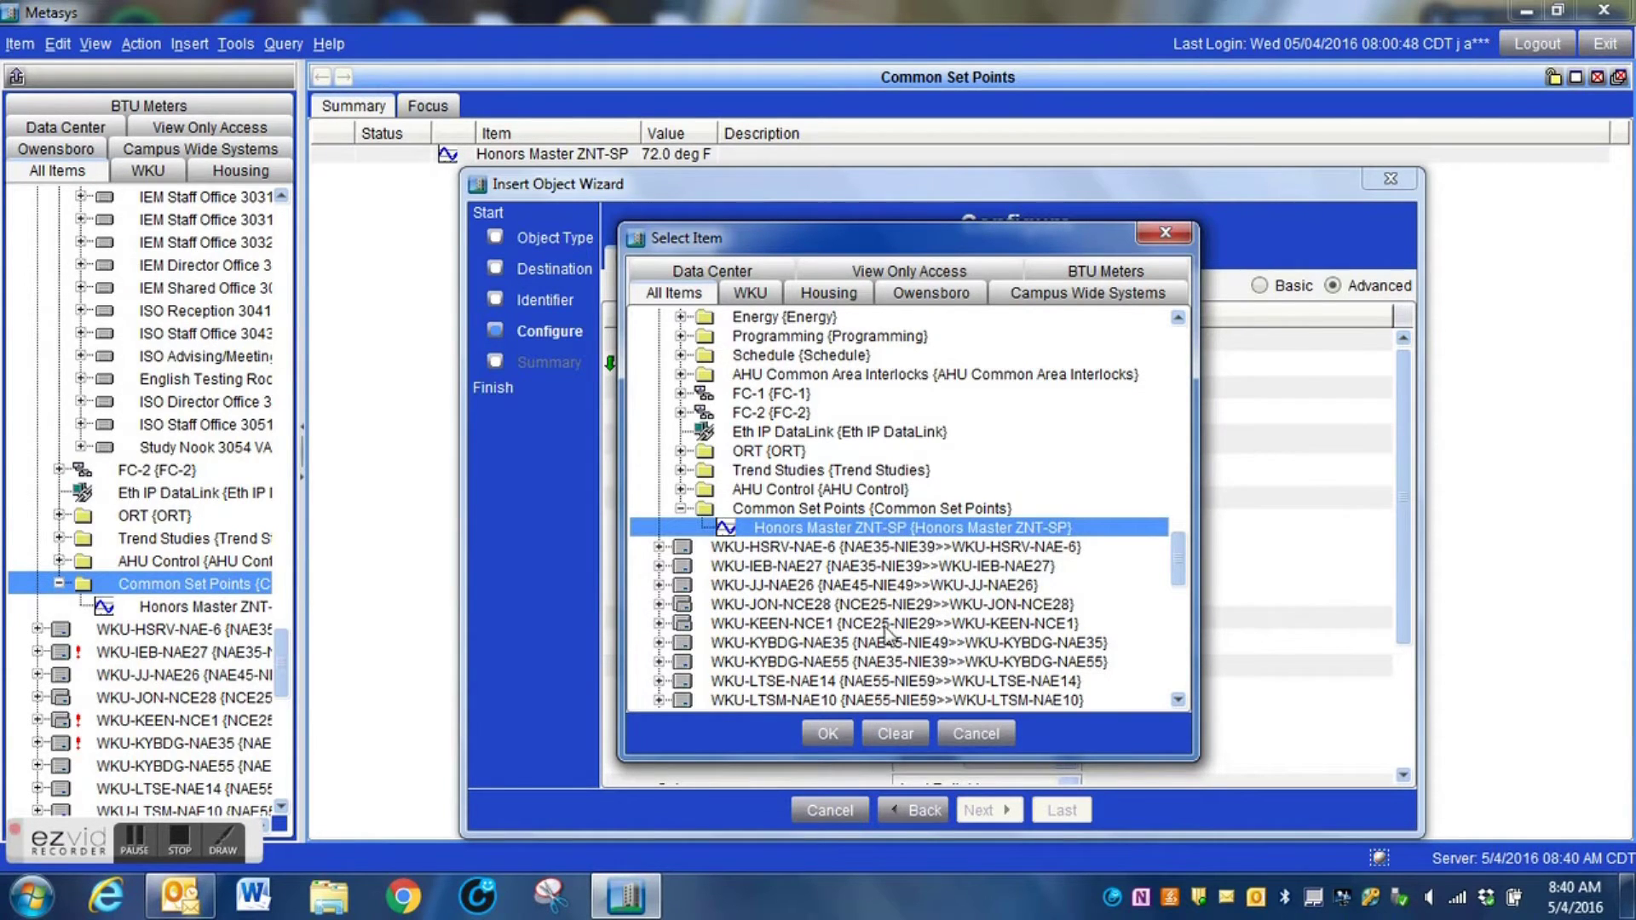
{"action": "left_click", "coordinate": [827, 733]}
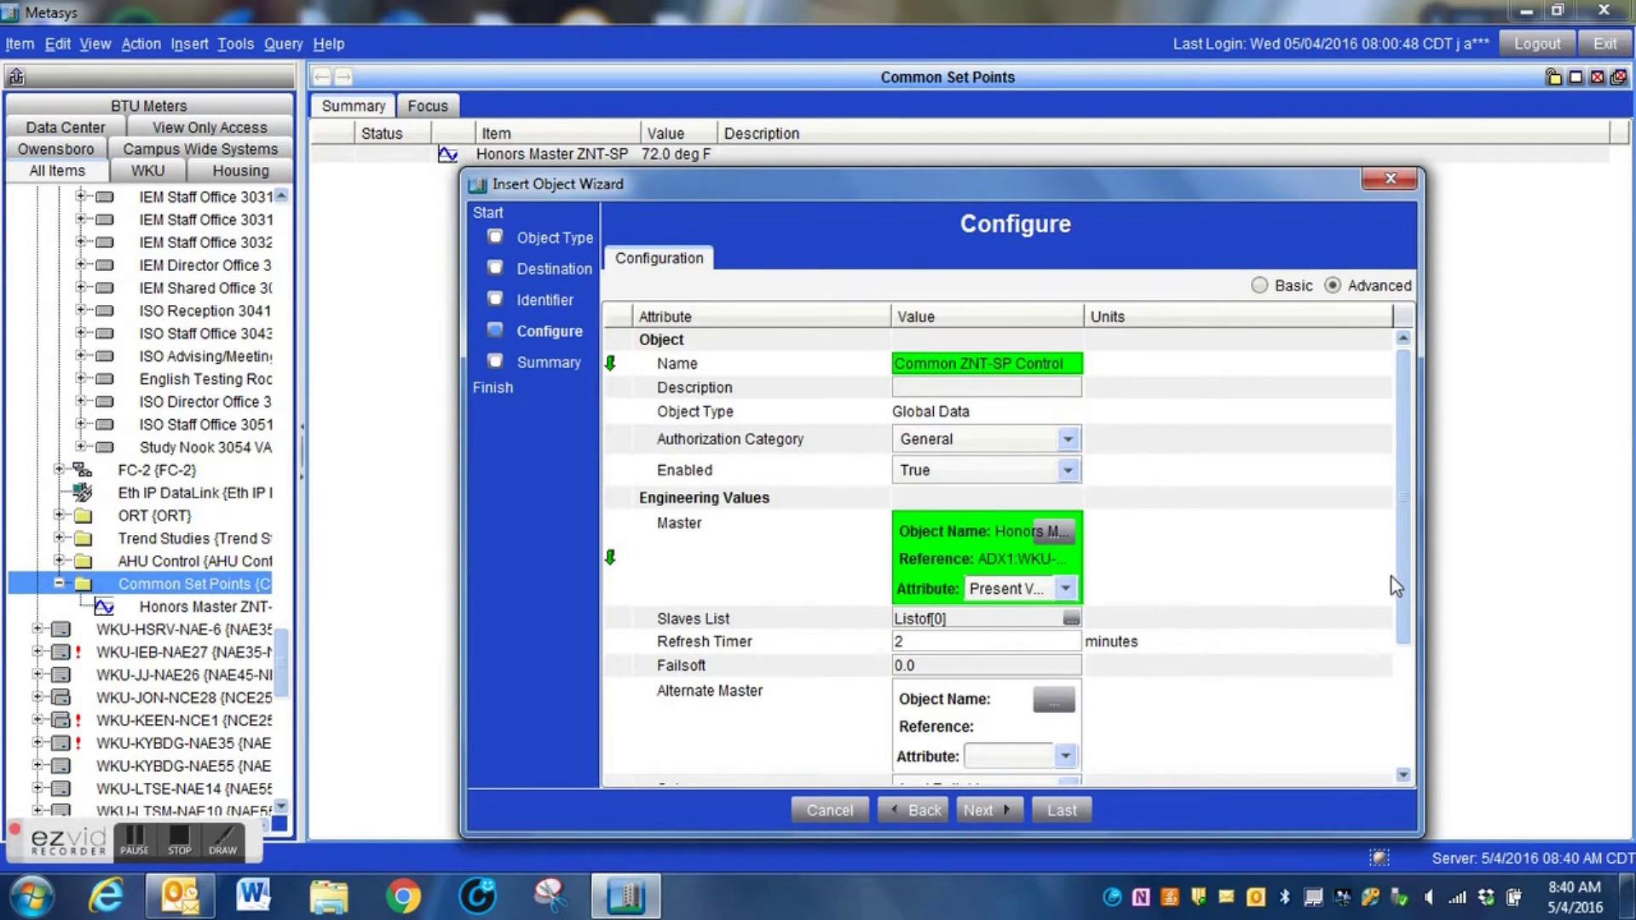
{"action": "left_click_drag", "start_coordinate": [1395, 586], "coordinate": [1432, 713]}
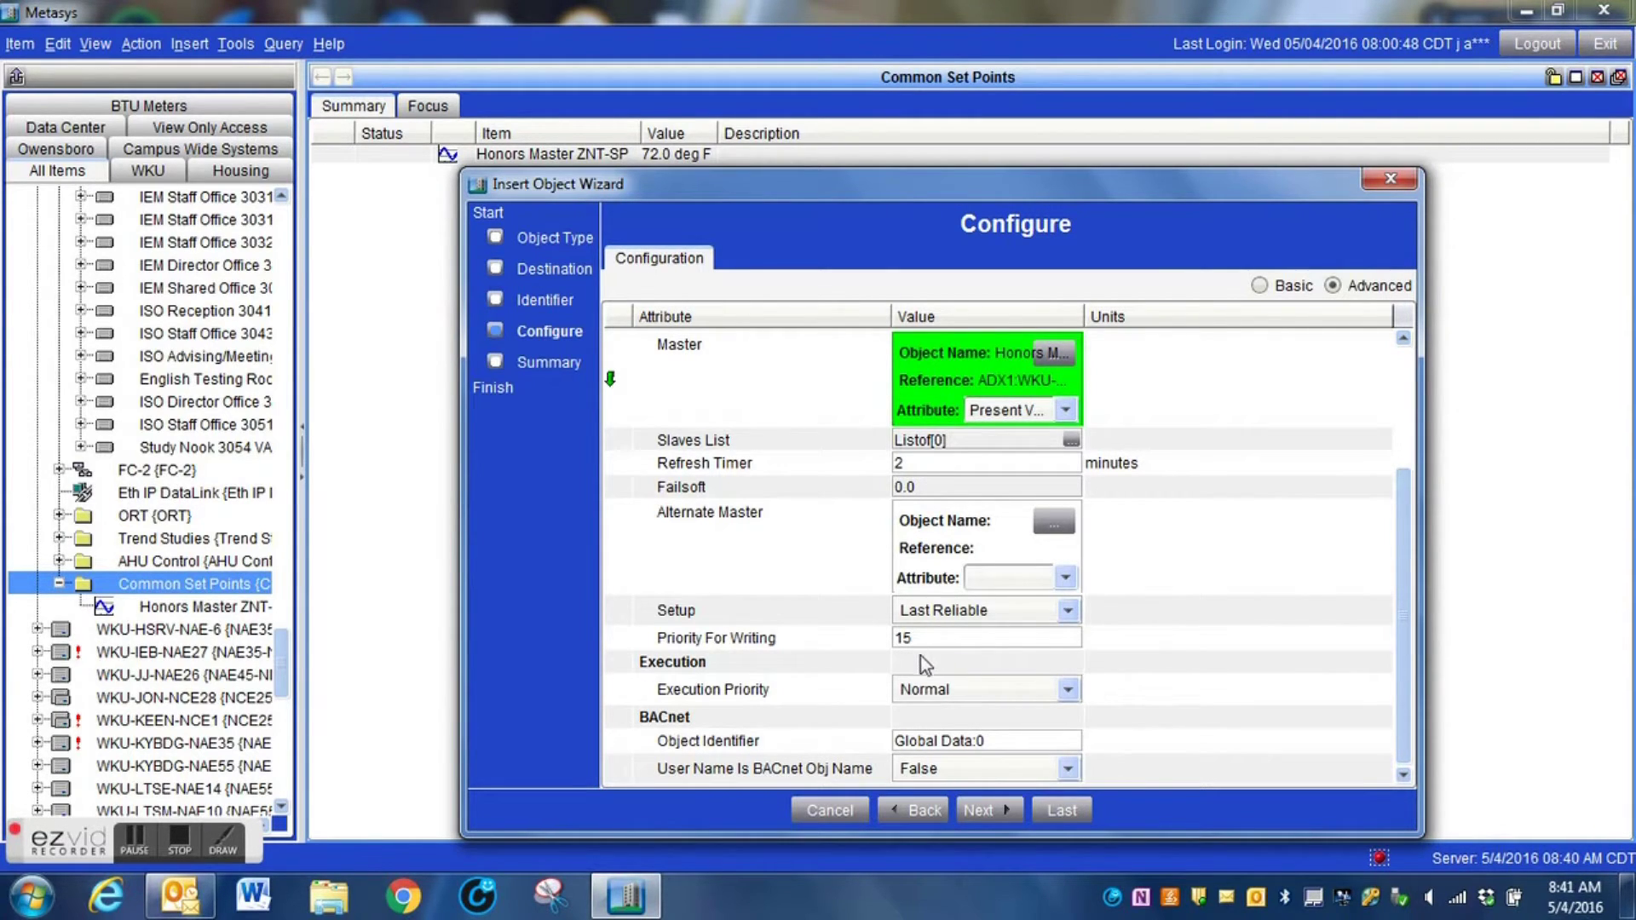
- Keep Execution Priority at Normal, finish creating Common ZNT-SP Control, and skip extensions
{"action": "left_click", "coordinate": [933, 690]}
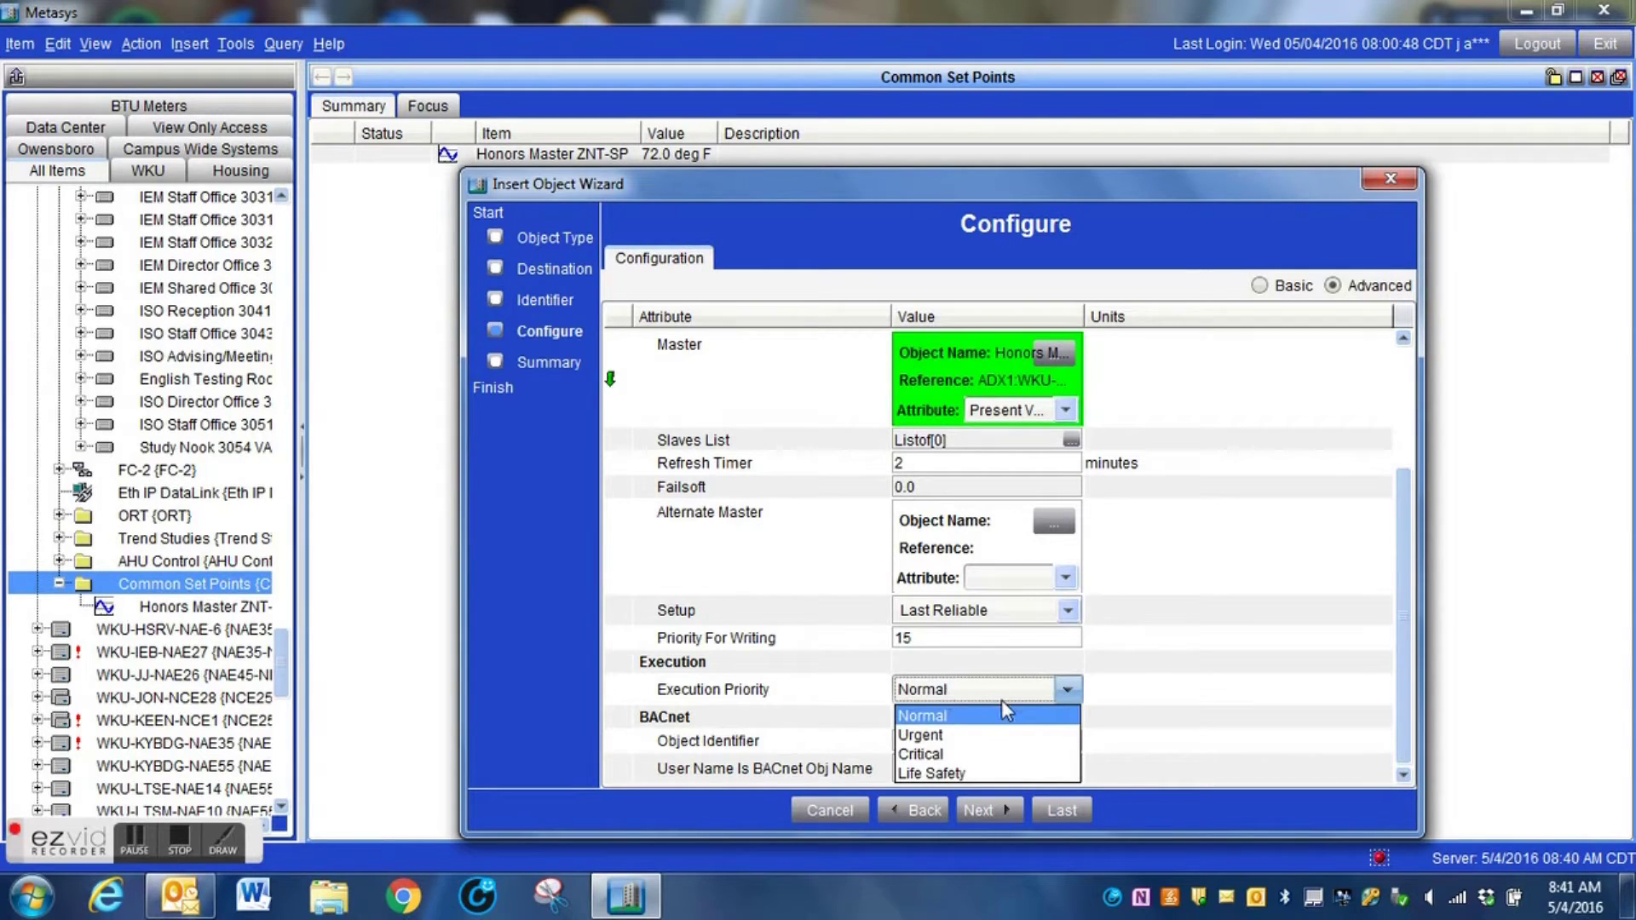
{"action": "left_click", "coordinate": [1143, 689]}
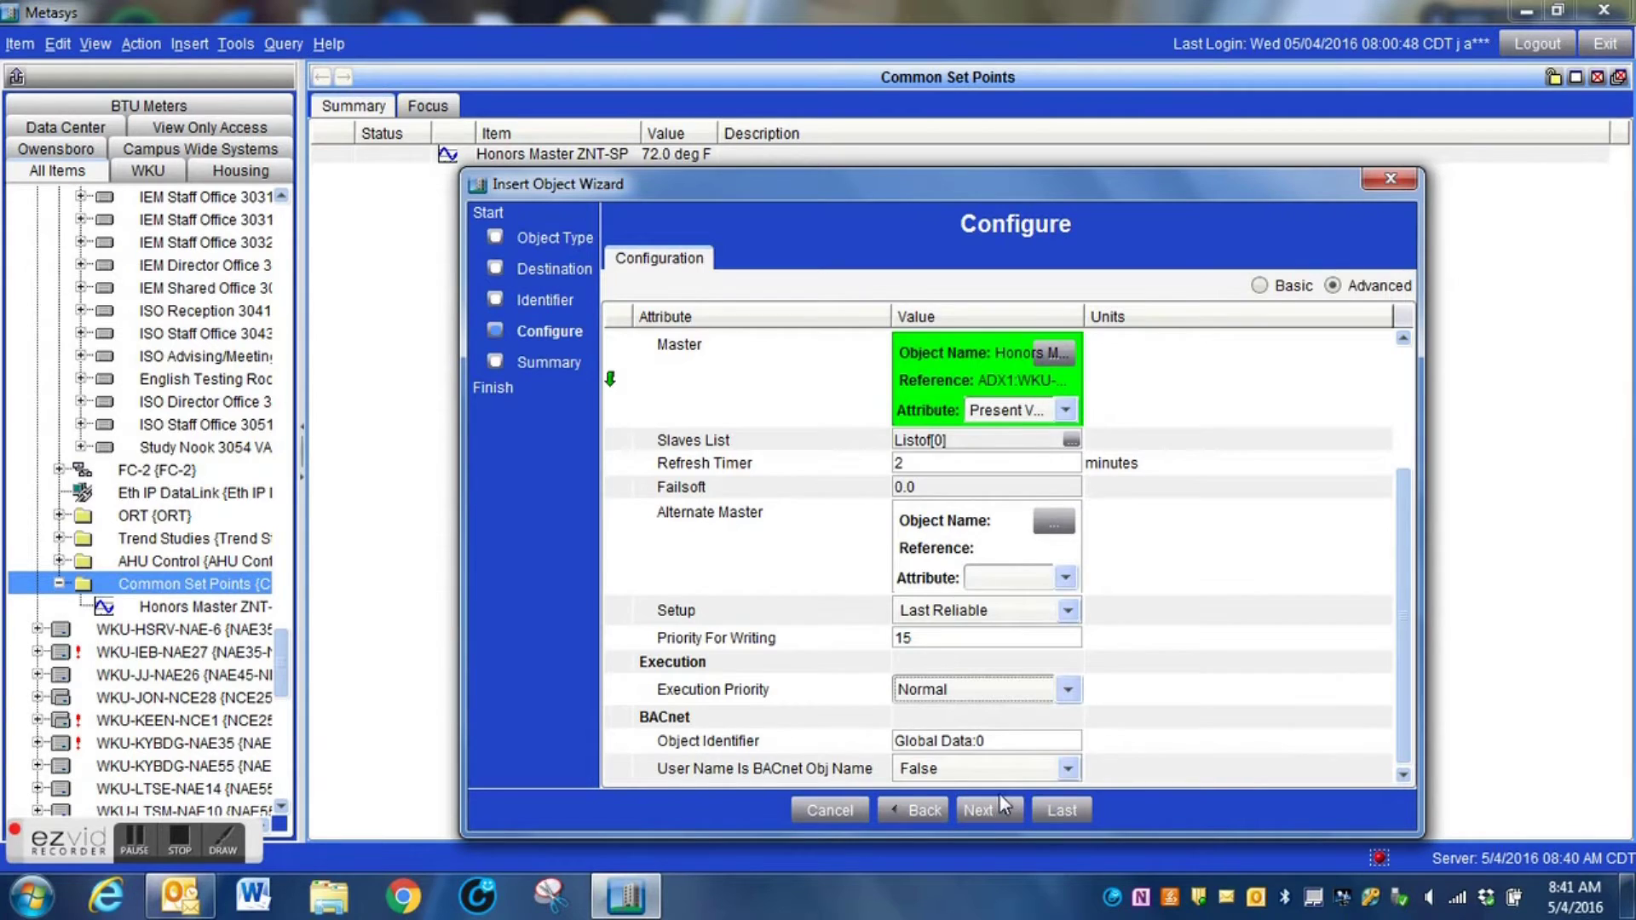
{"action": "left_click", "coordinate": [985, 811]}
{"action": "left_click", "coordinate": [1067, 811]}
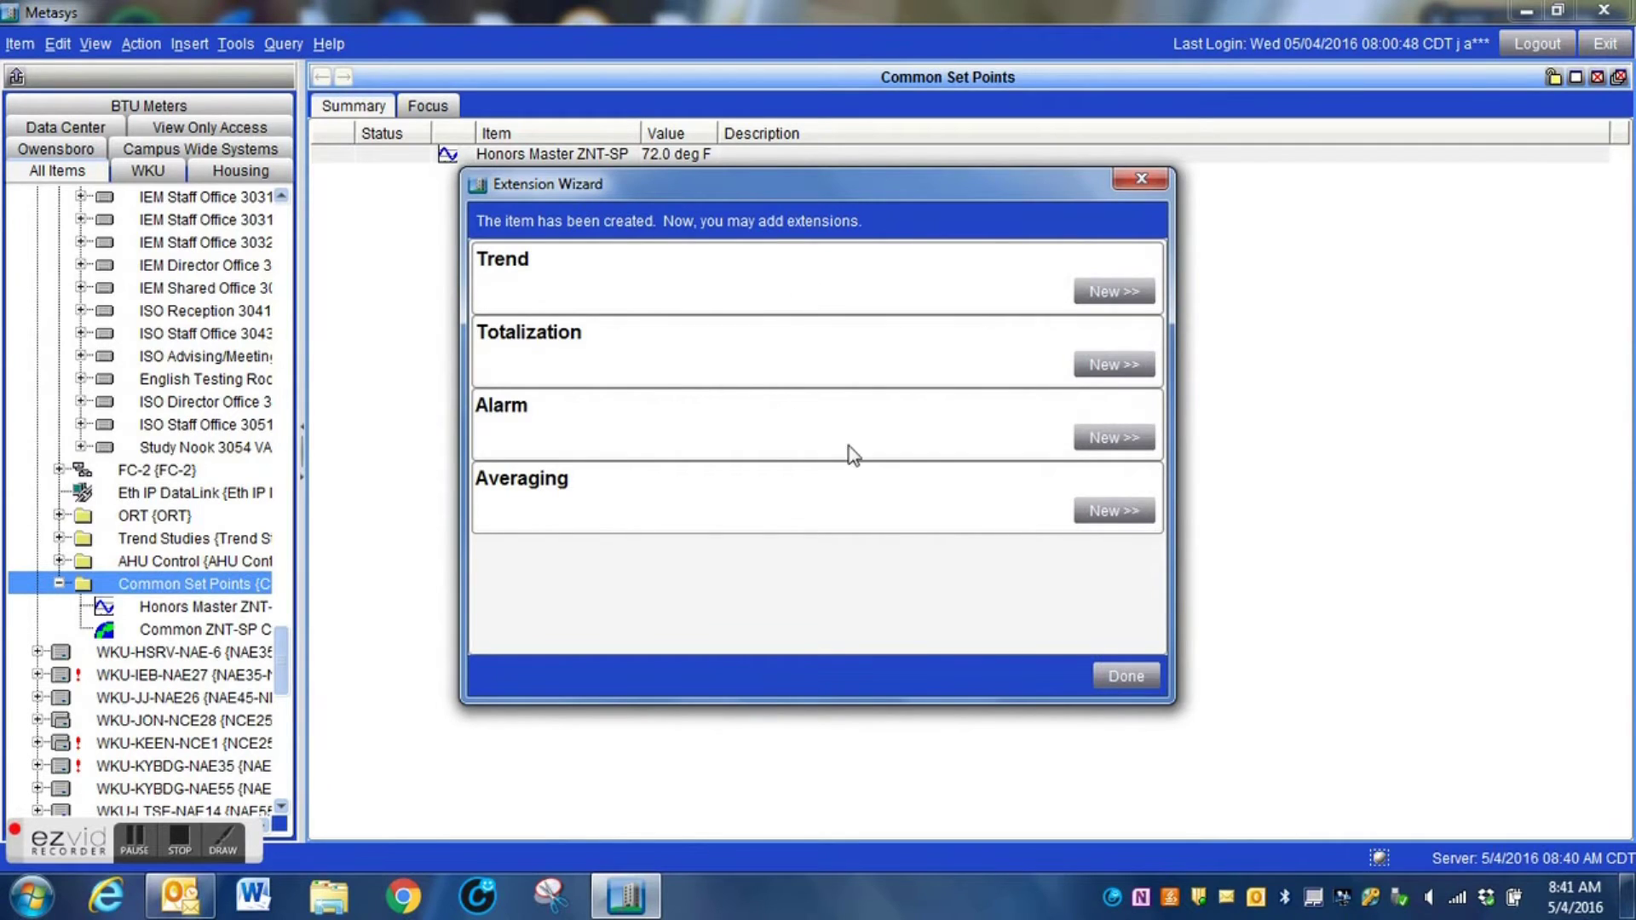
{"action": "left_click", "coordinate": [1124, 676]}
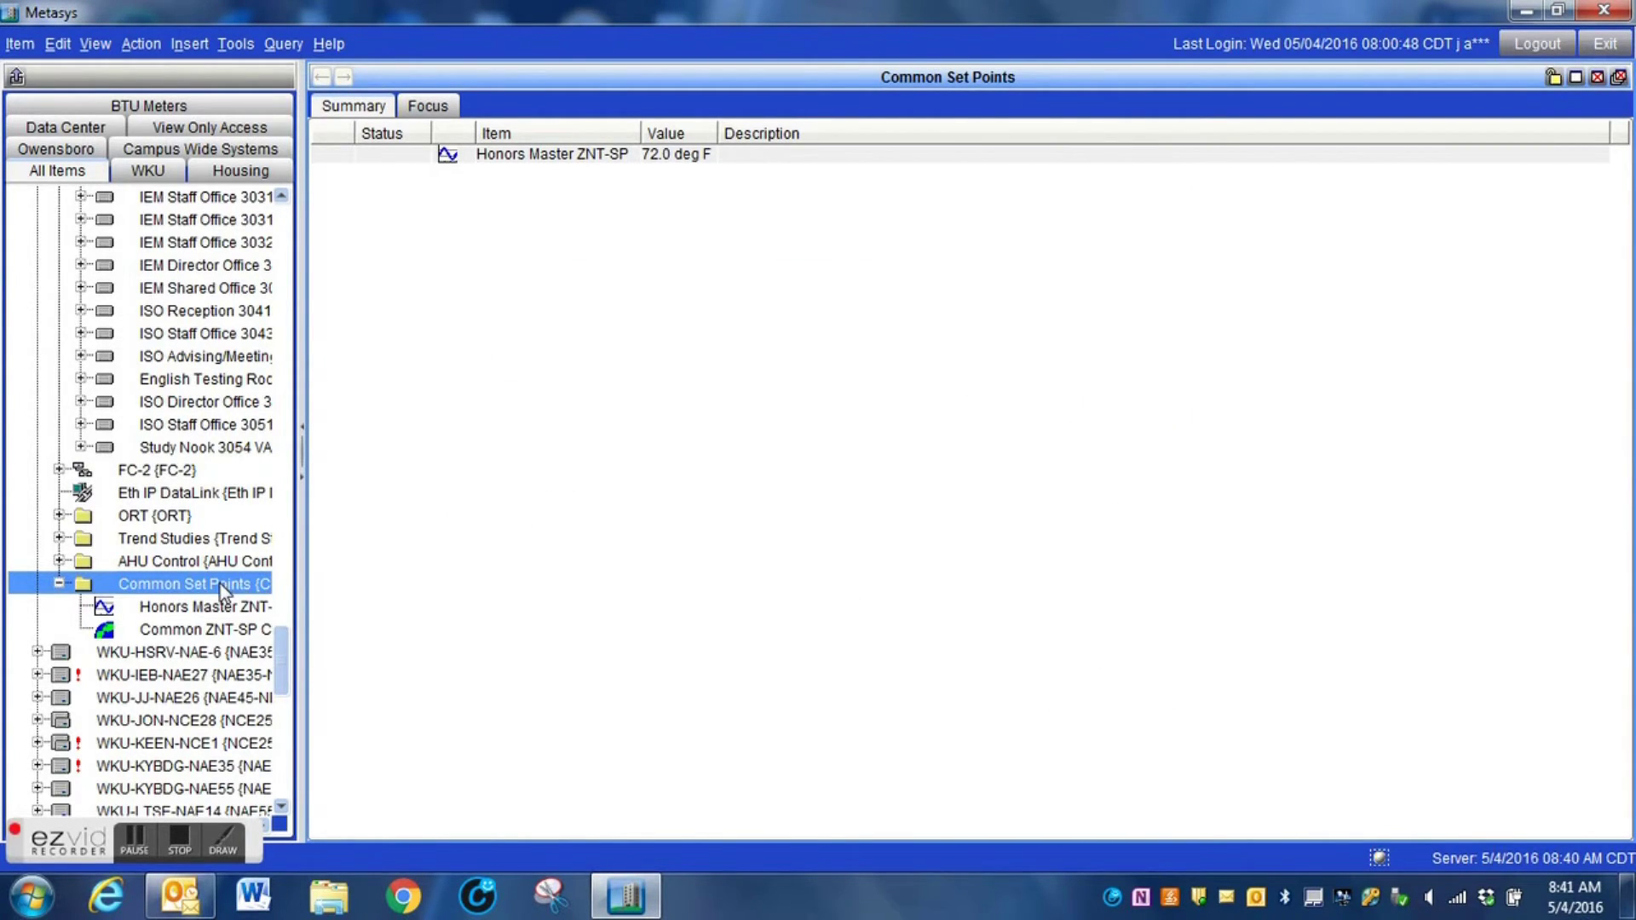
- Refresh Common Set Points, select Common ZNT-SP Control, and switch its Focus view to Edit
{"action": "left_click", "coordinate": [171, 586]}
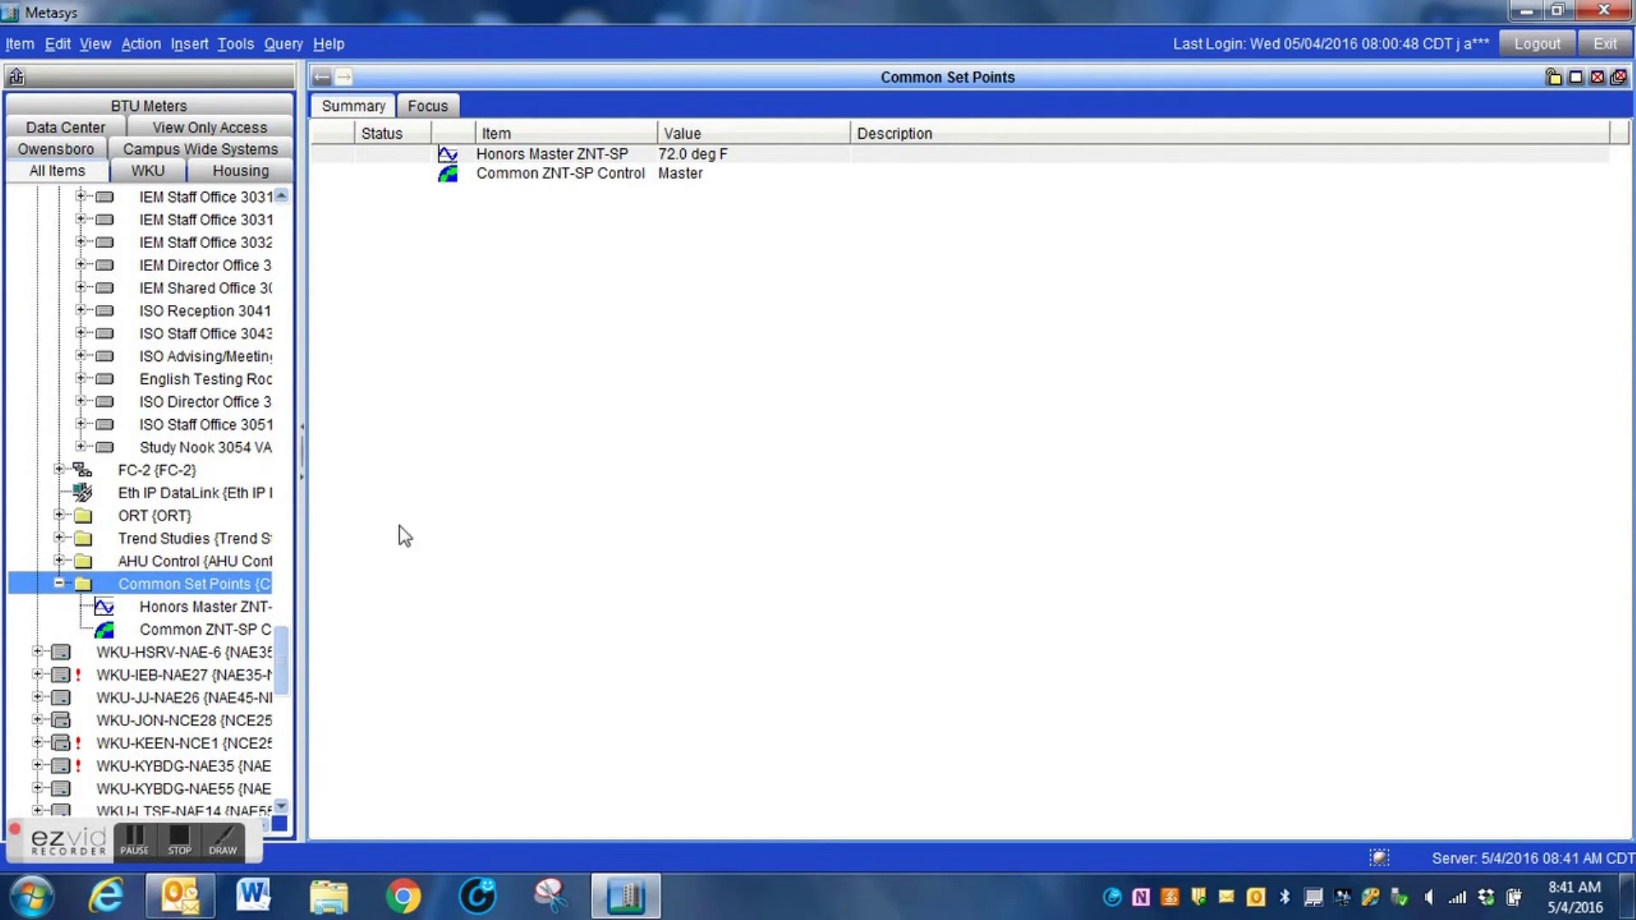
{"action": "left_click", "coordinate": [224, 632]}
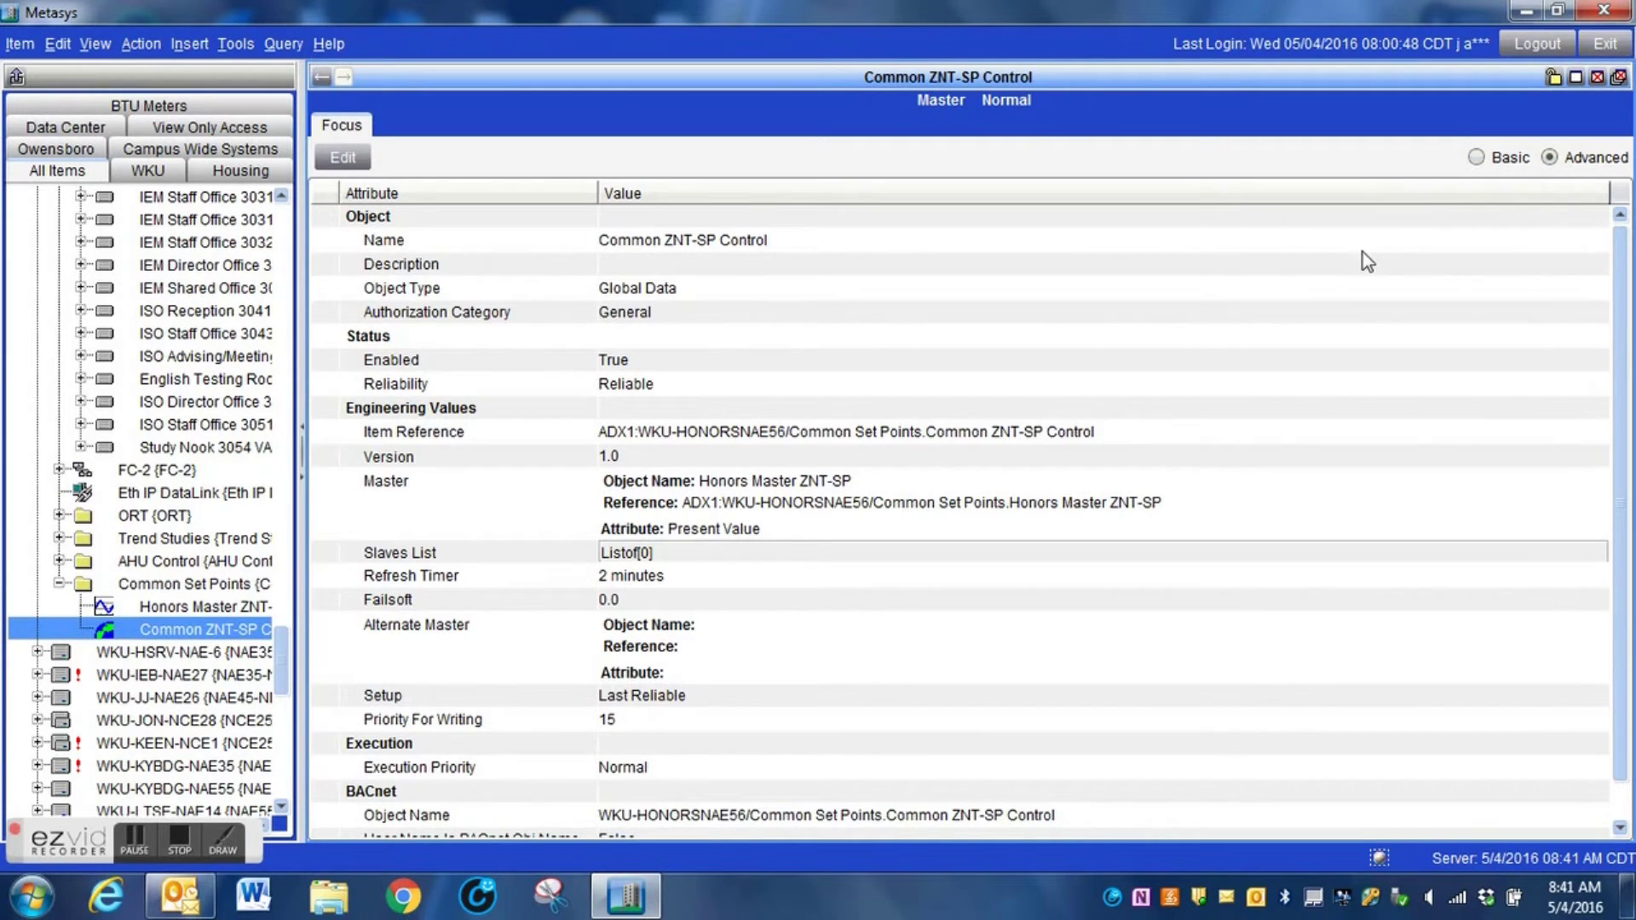
{"action": "left_click", "coordinate": [345, 159]}
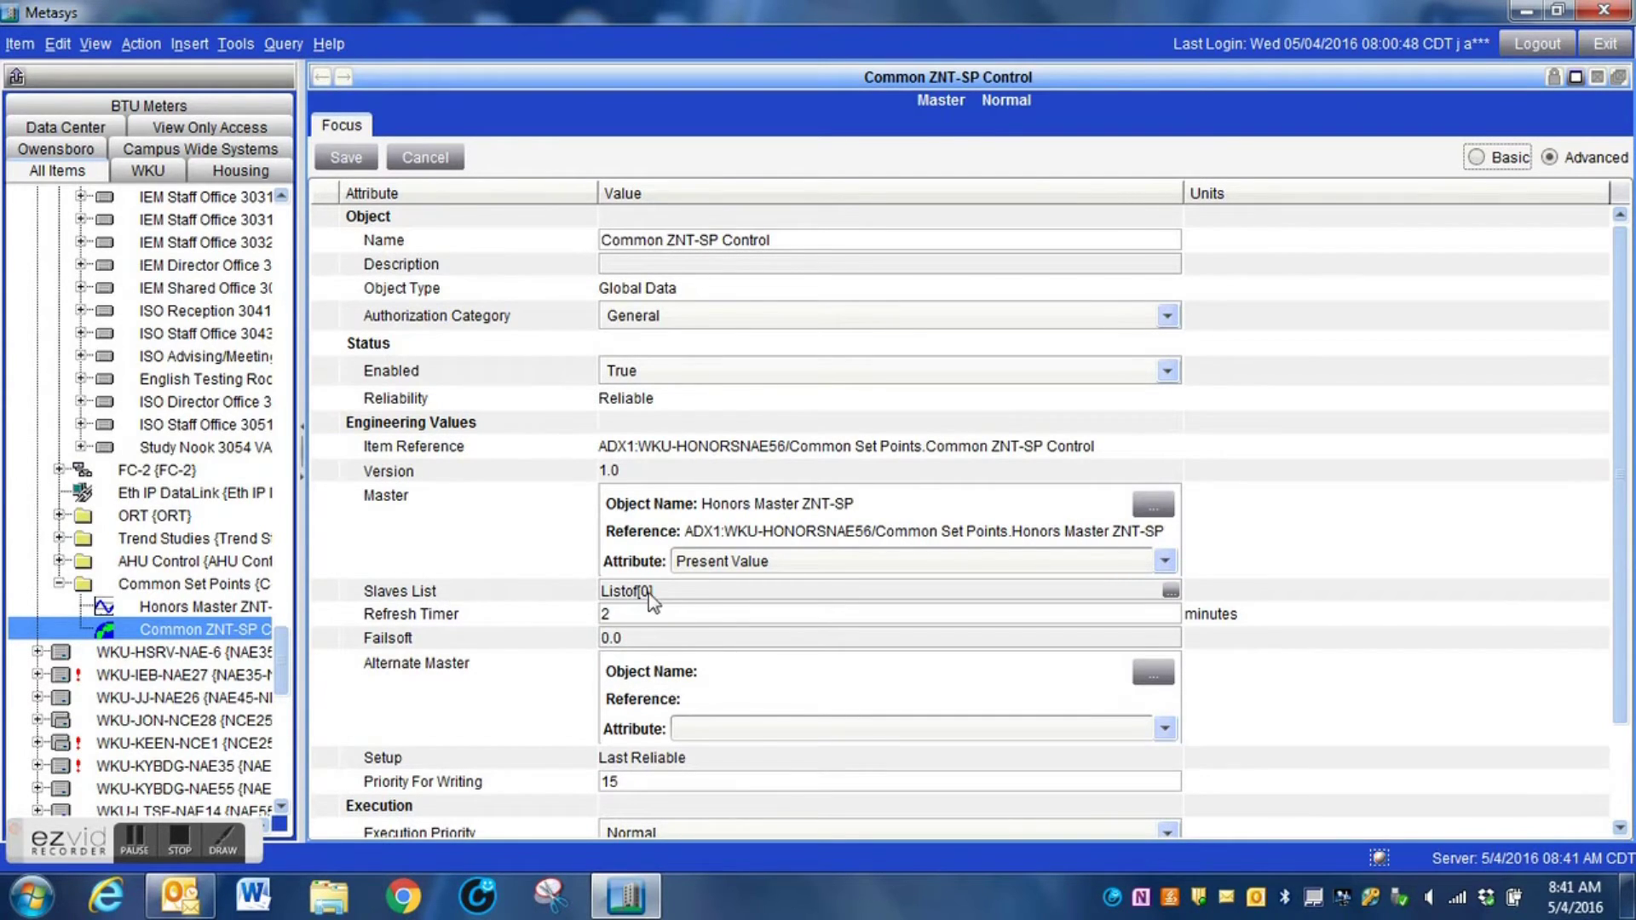
- Add HB/1.VAV-1E-01.ZNT-SP from FC-1 > Corridor VAV-1E-01 as Slaves List entry 1
{"action": "left_click", "coordinate": [1172, 591]}
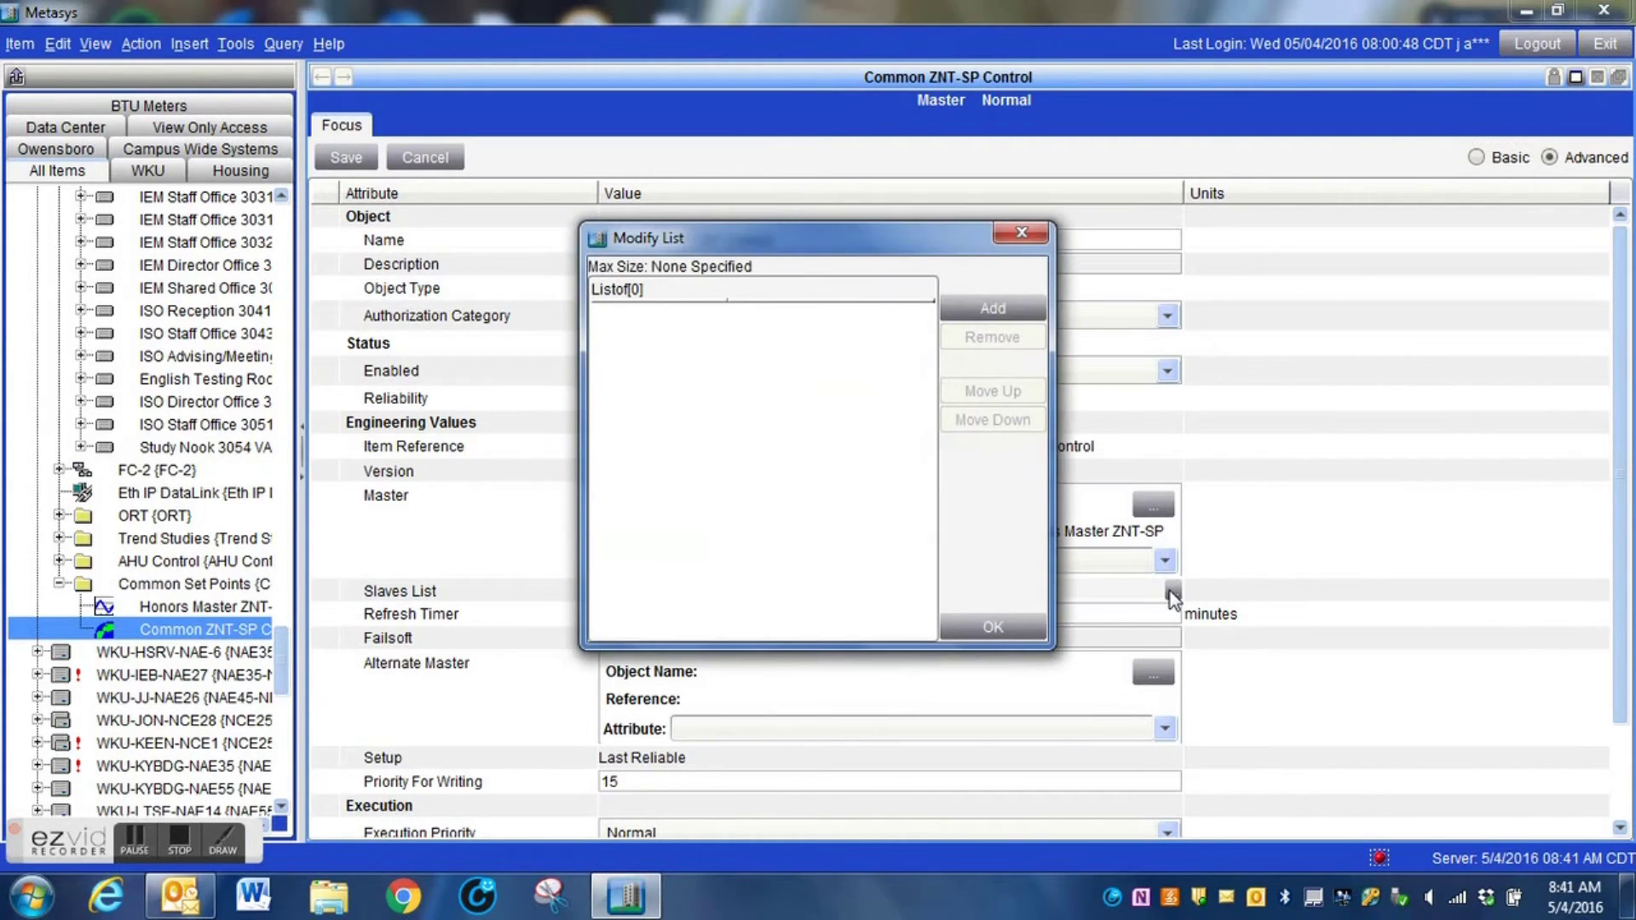
{"action": "left_click_drag", "start_coordinate": [763, 243], "coordinate": [724, 172]}
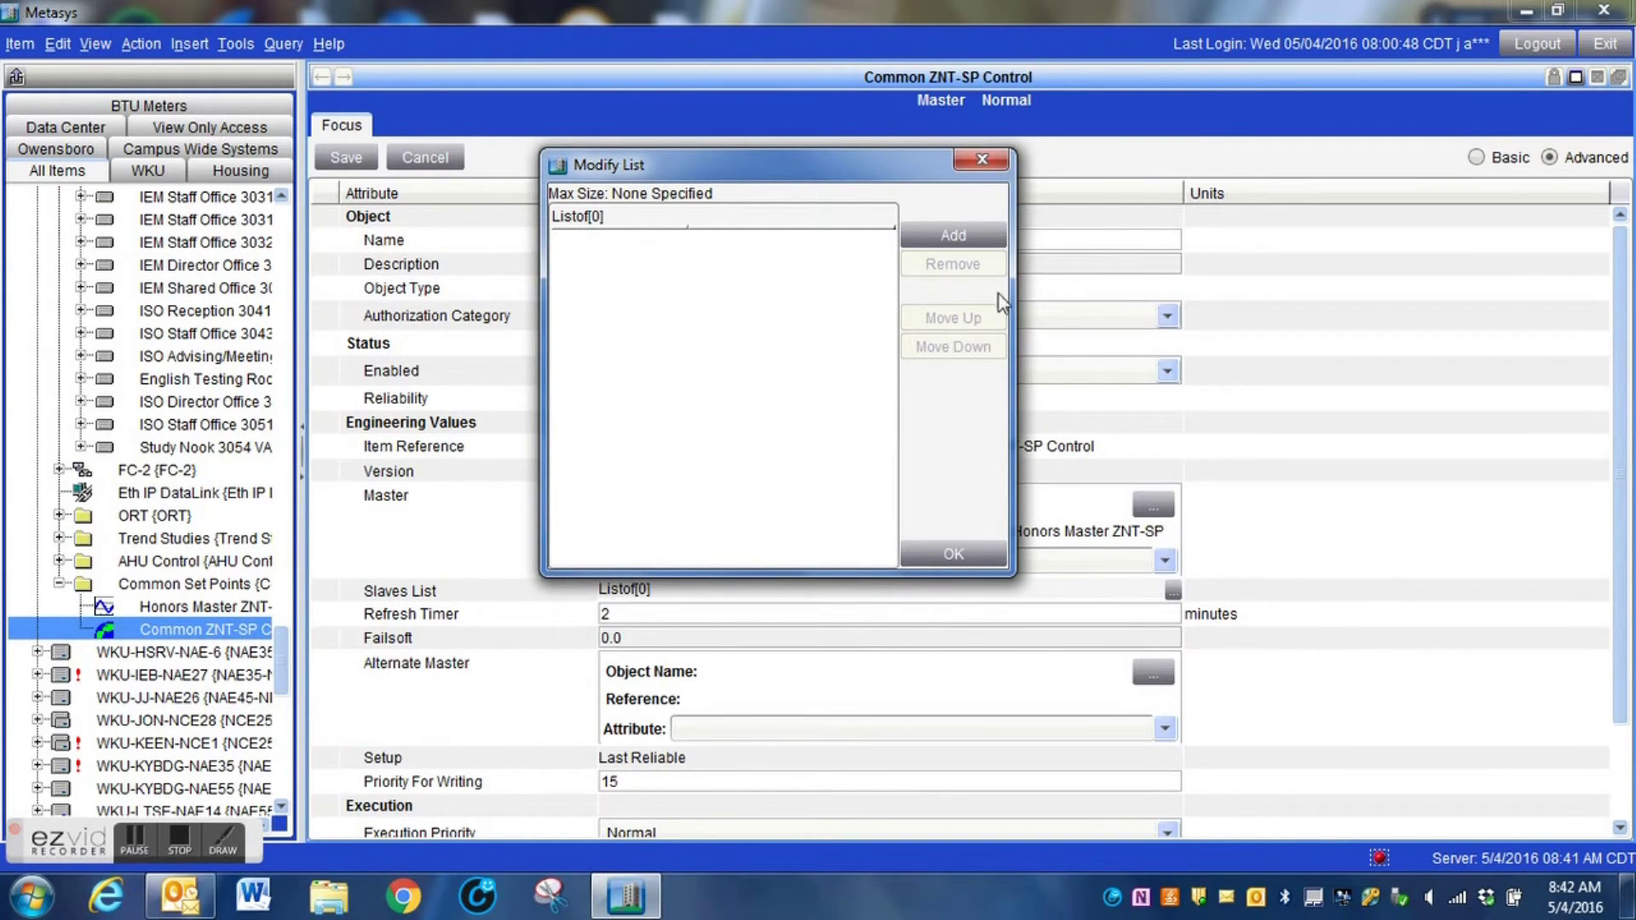
{"action": "left_click", "coordinate": [953, 237]}
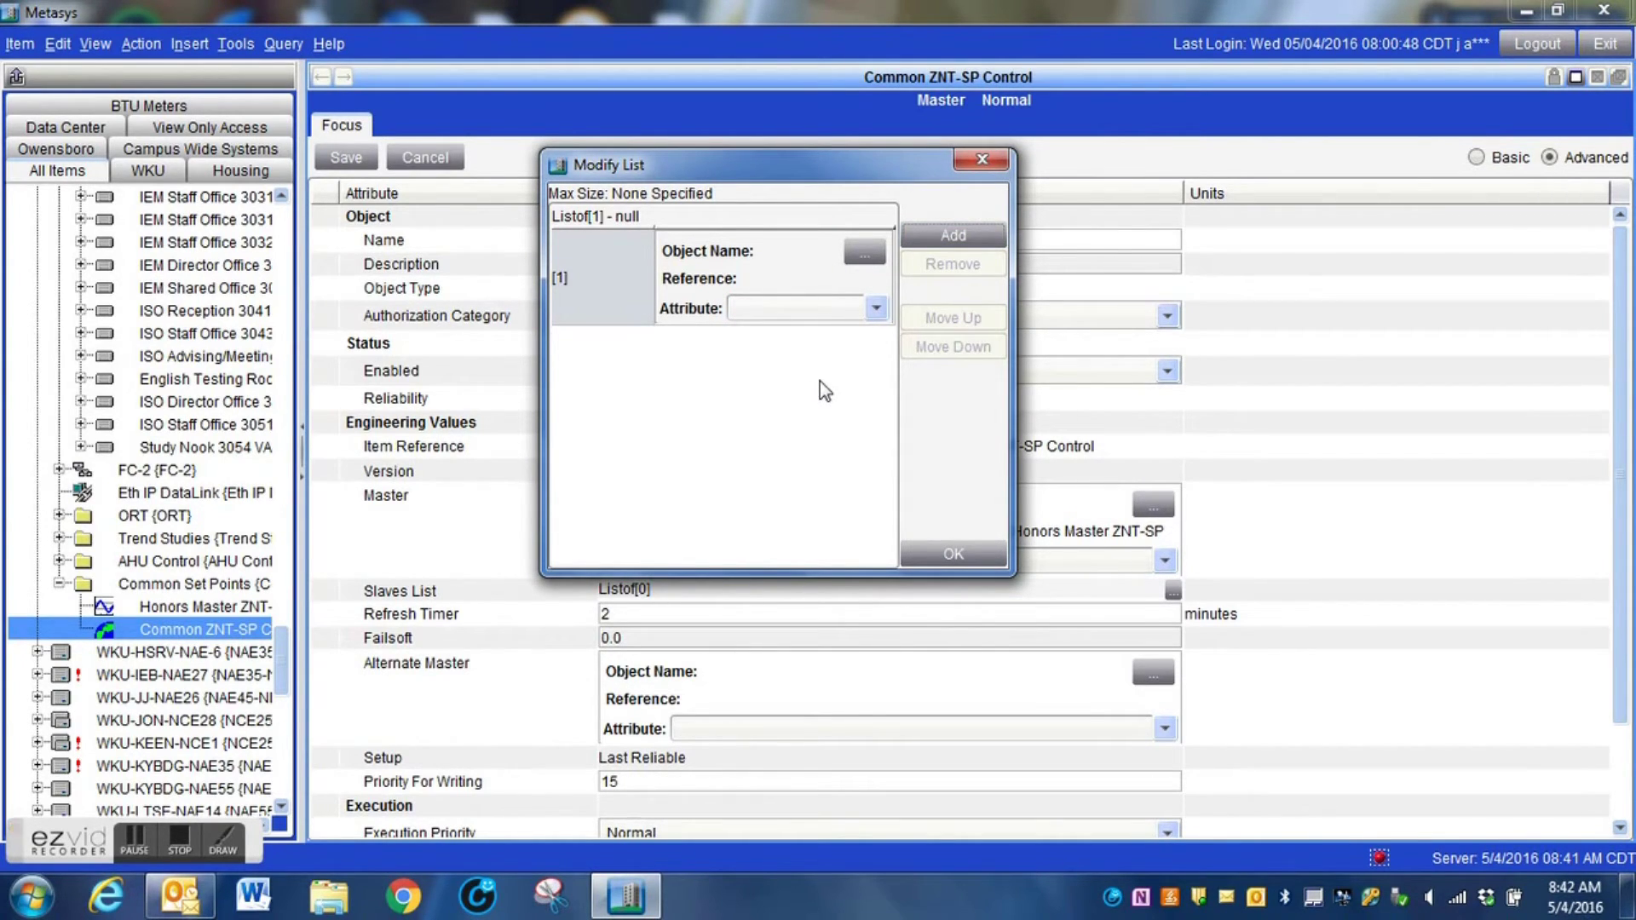
{"action": "left_click", "coordinate": [866, 251]}
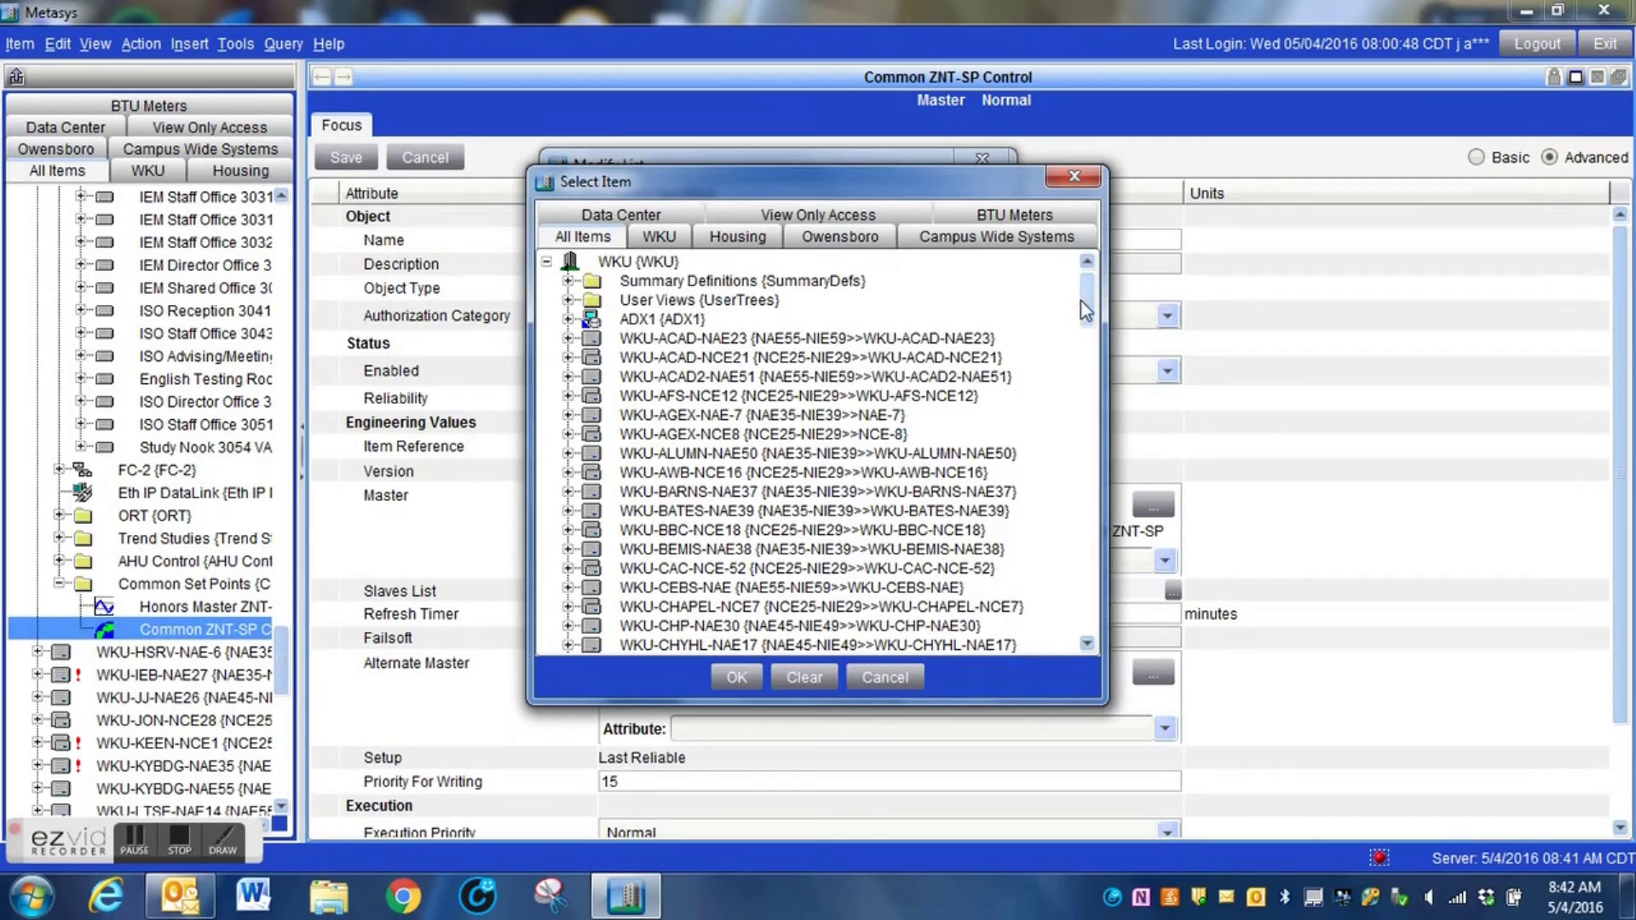
{"action": "left_click_drag", "start_coordinate": [1082, 300], "coordinate": [1107, 486]}
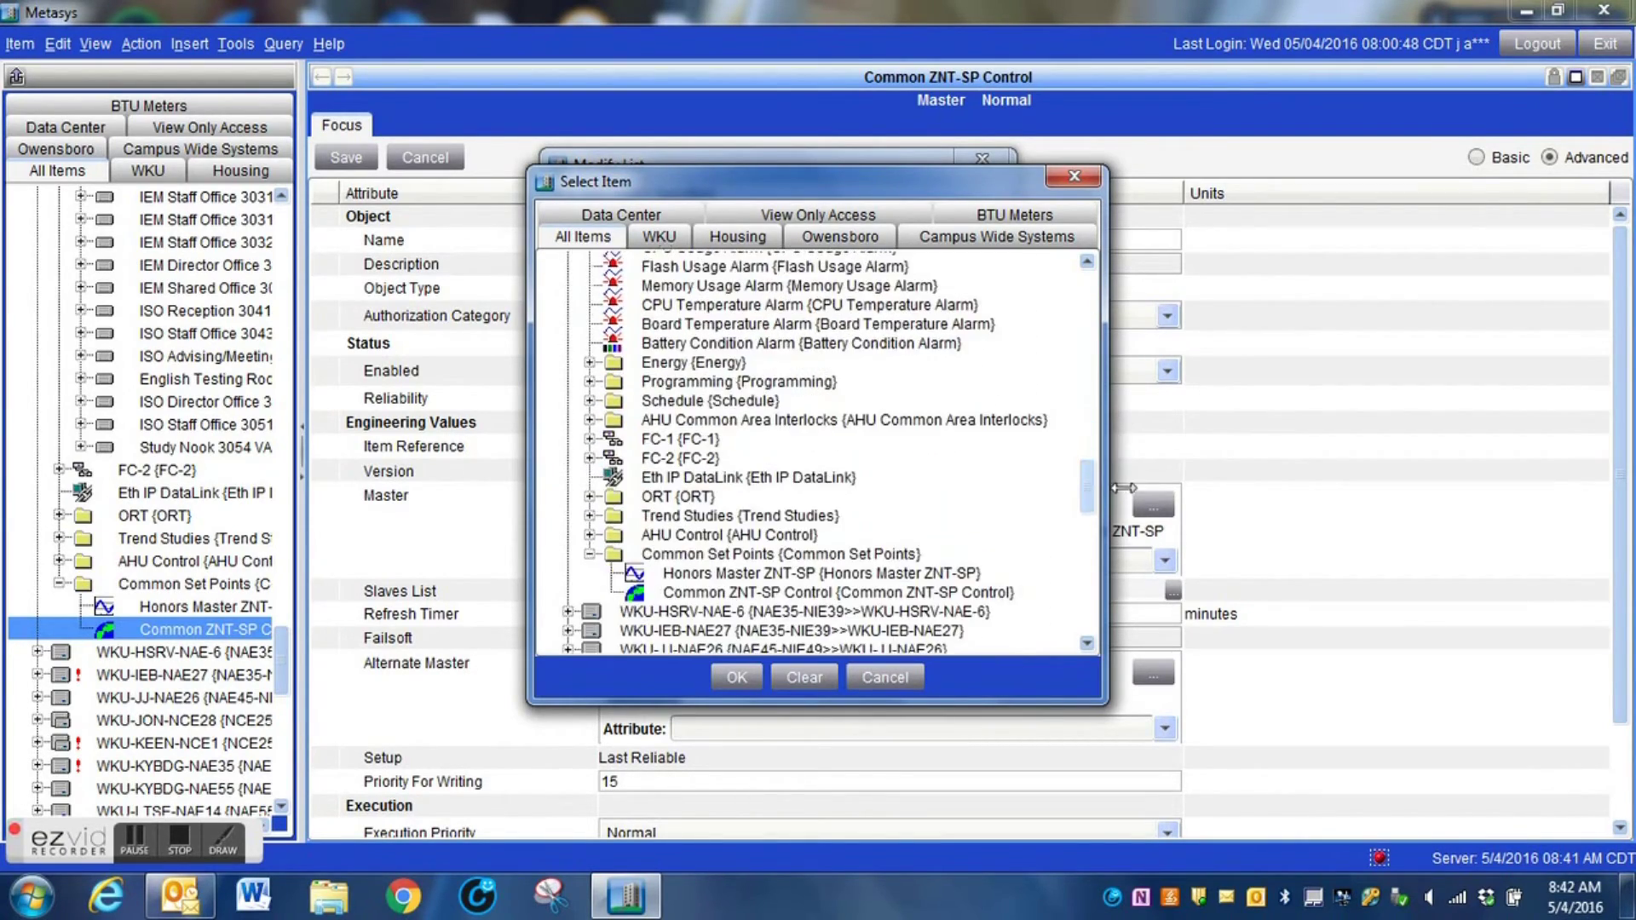
{"action": "left_click", "coordinate": [589, 439]}
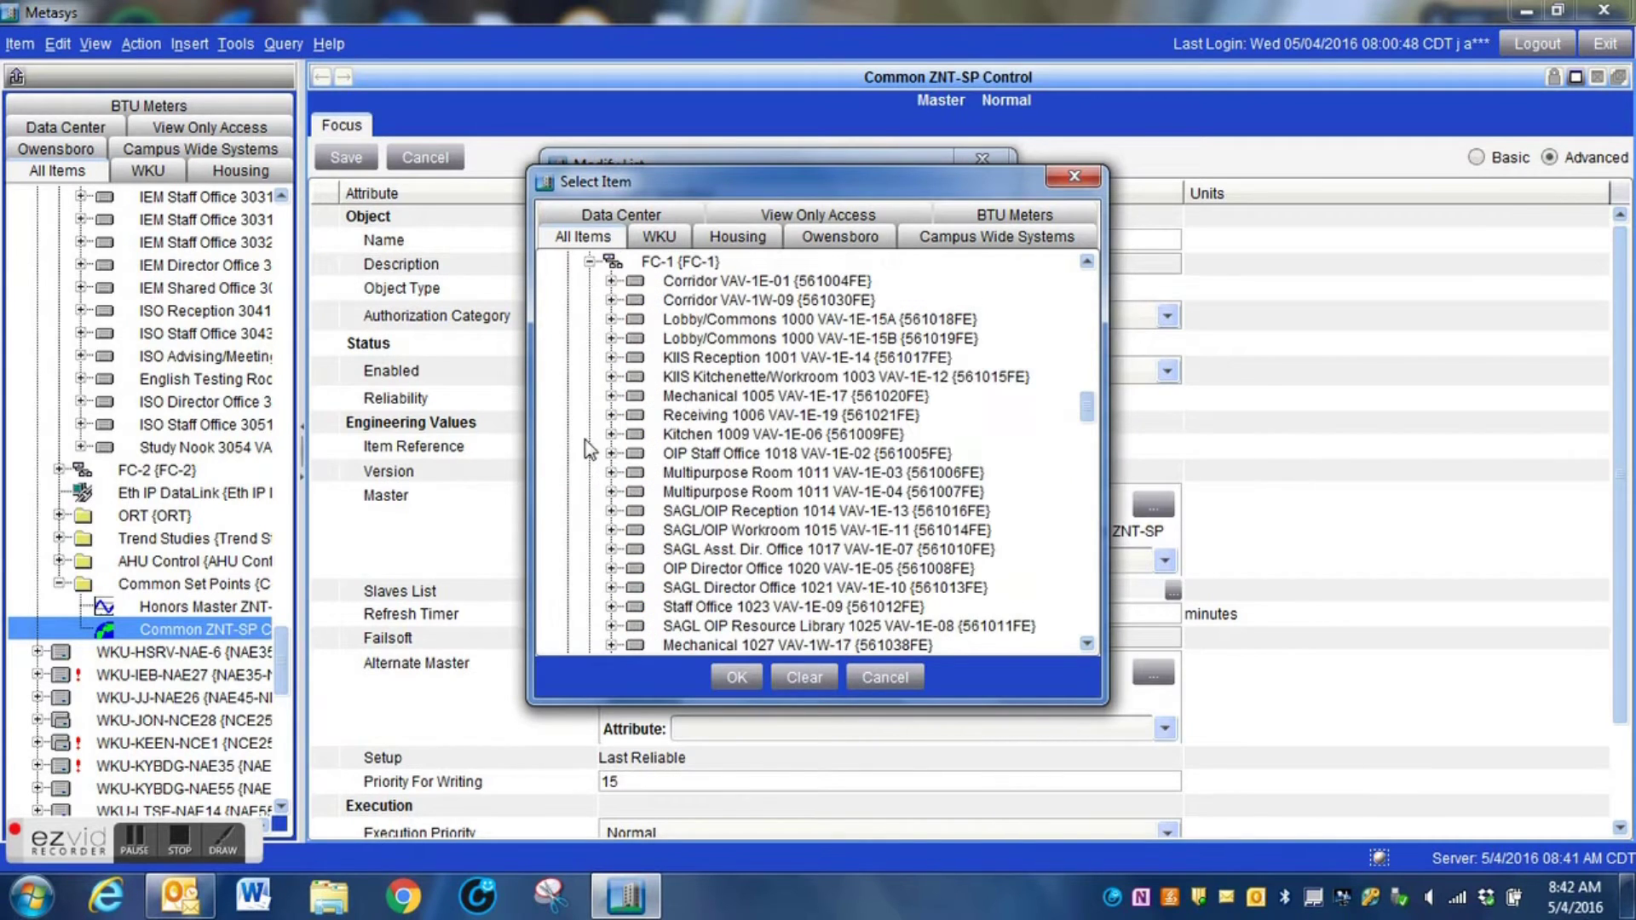
{"action": "left_click", "coordinate": [611, 281]}
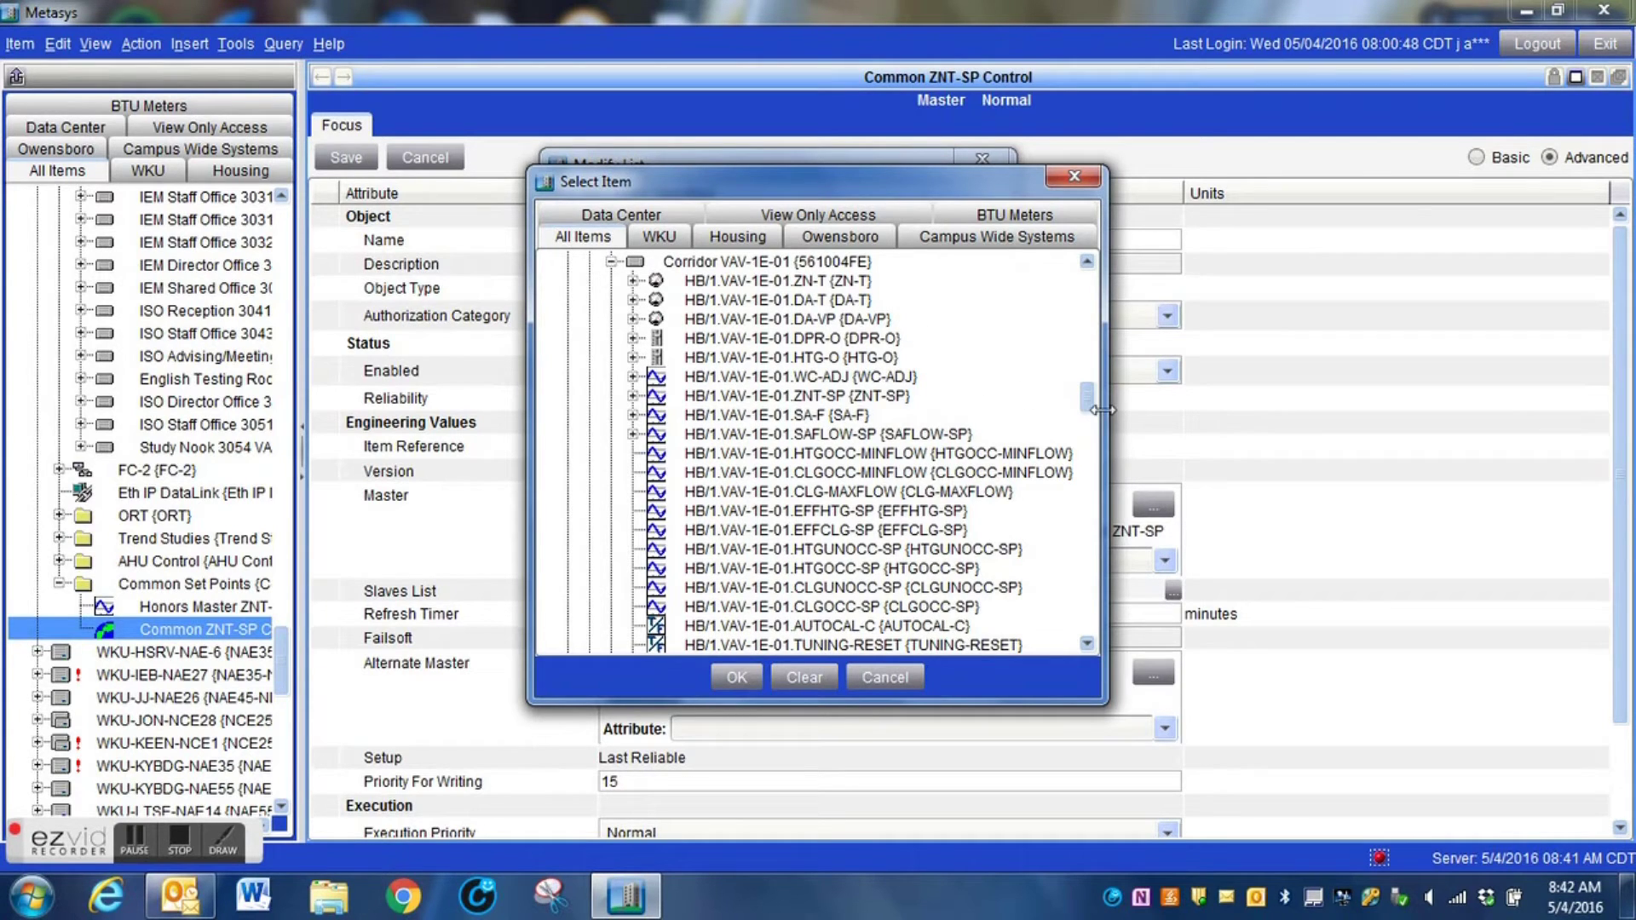
{"action": "left_click_drag", "start_coordinate": [1087, 397], "coordinate": [1089, 402]}
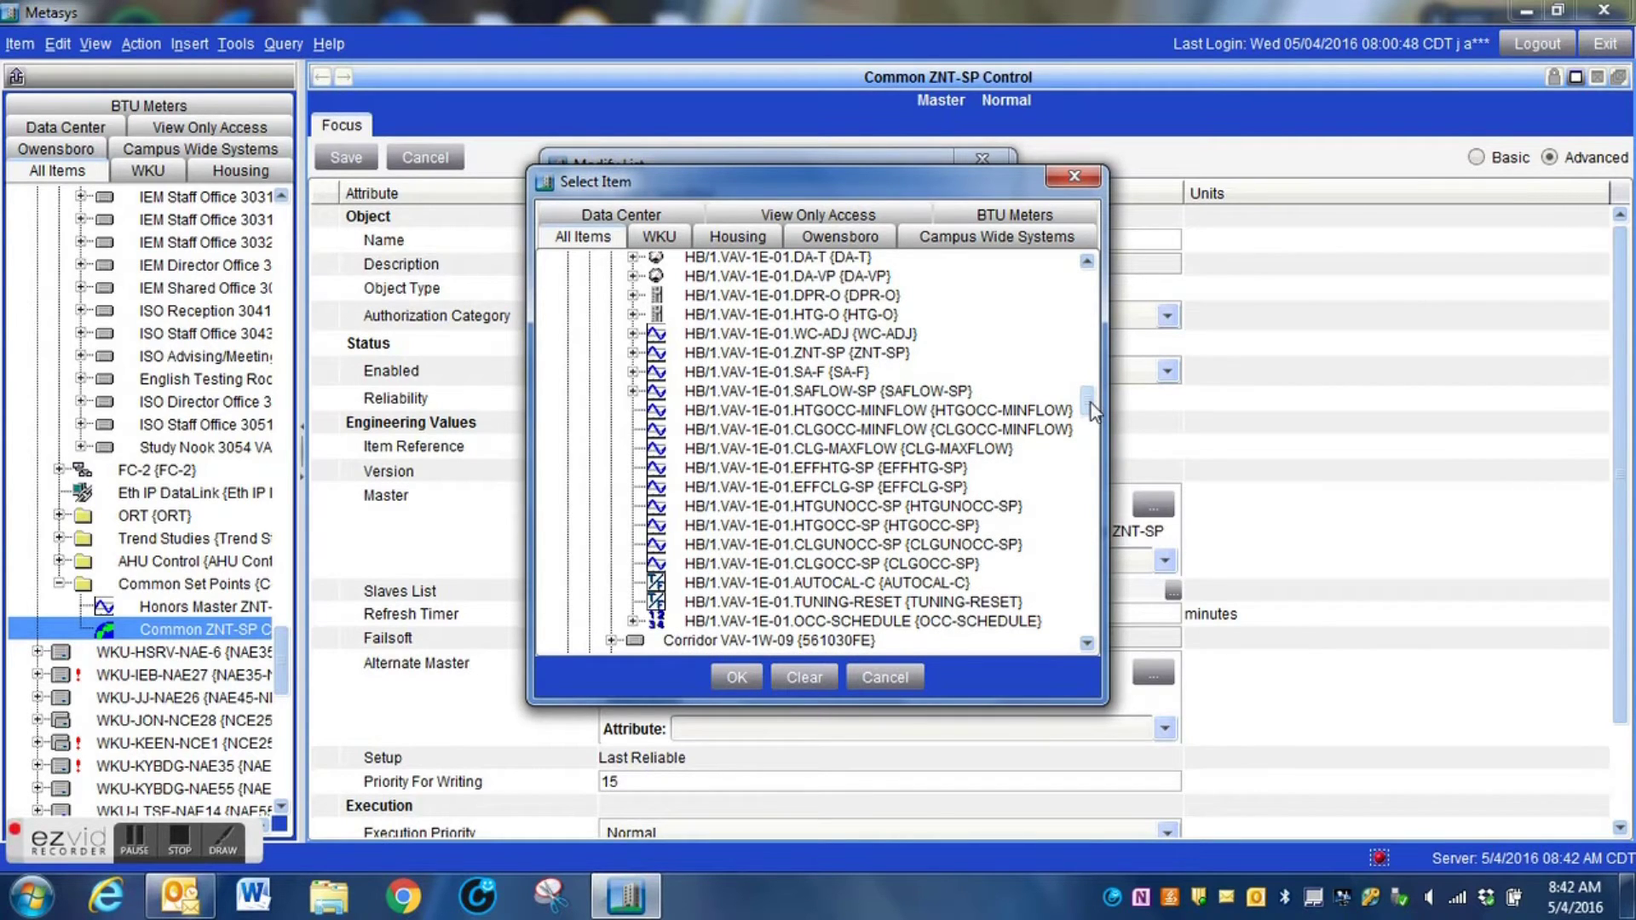
{"action": "left_click", "coordinate": [812, 357]}
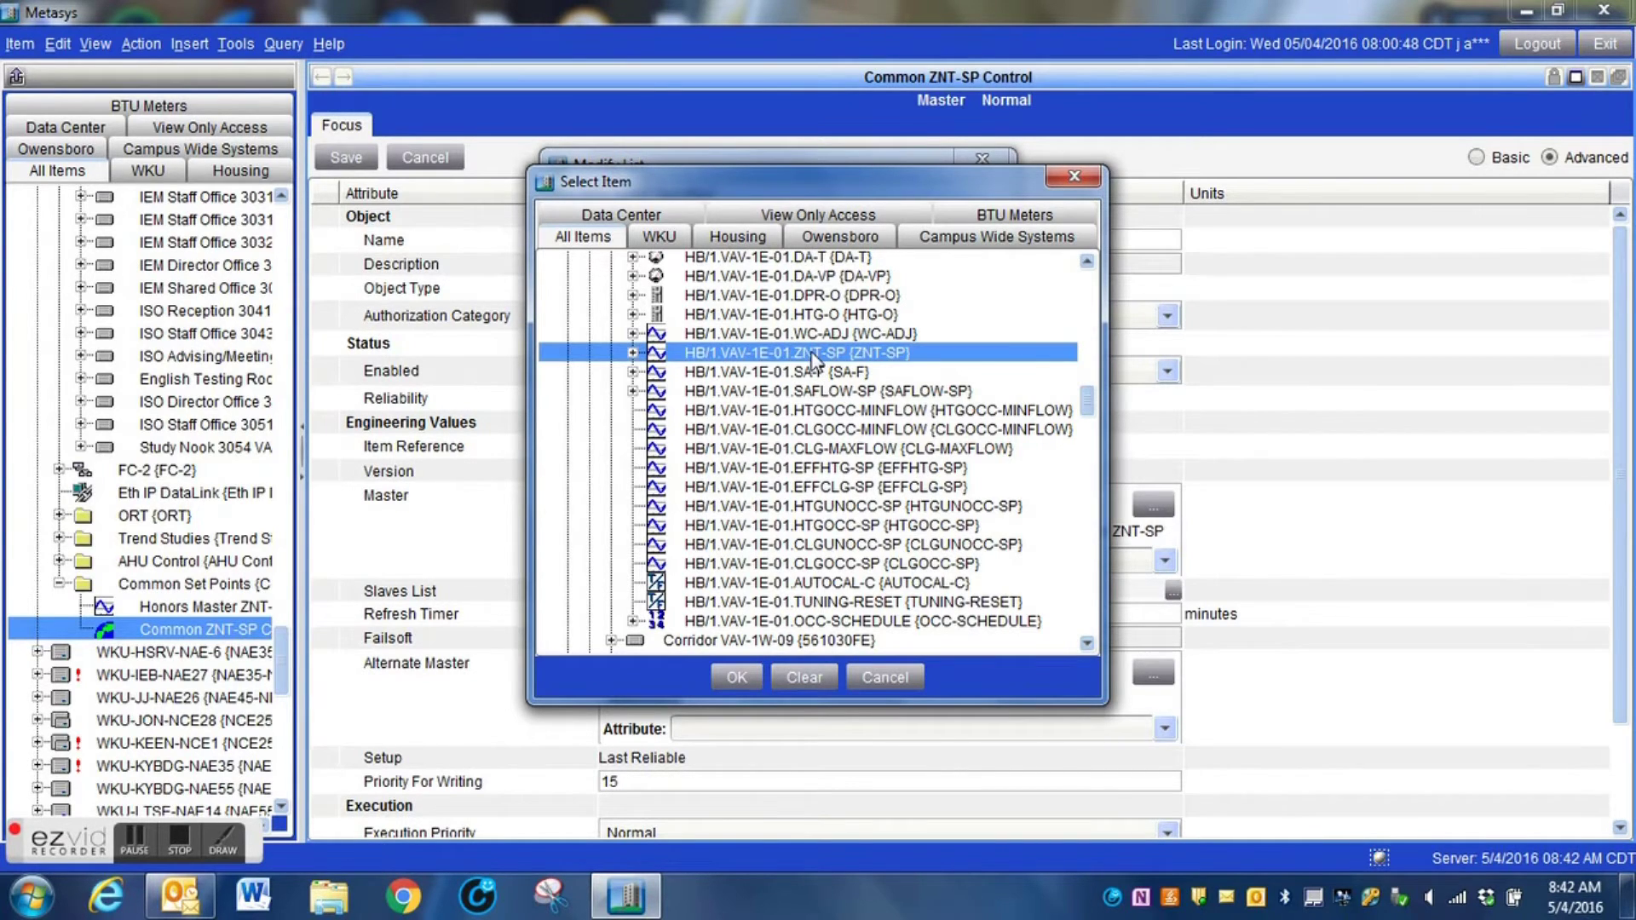
{"action": "left_click", "coordinate": [735, 678]}
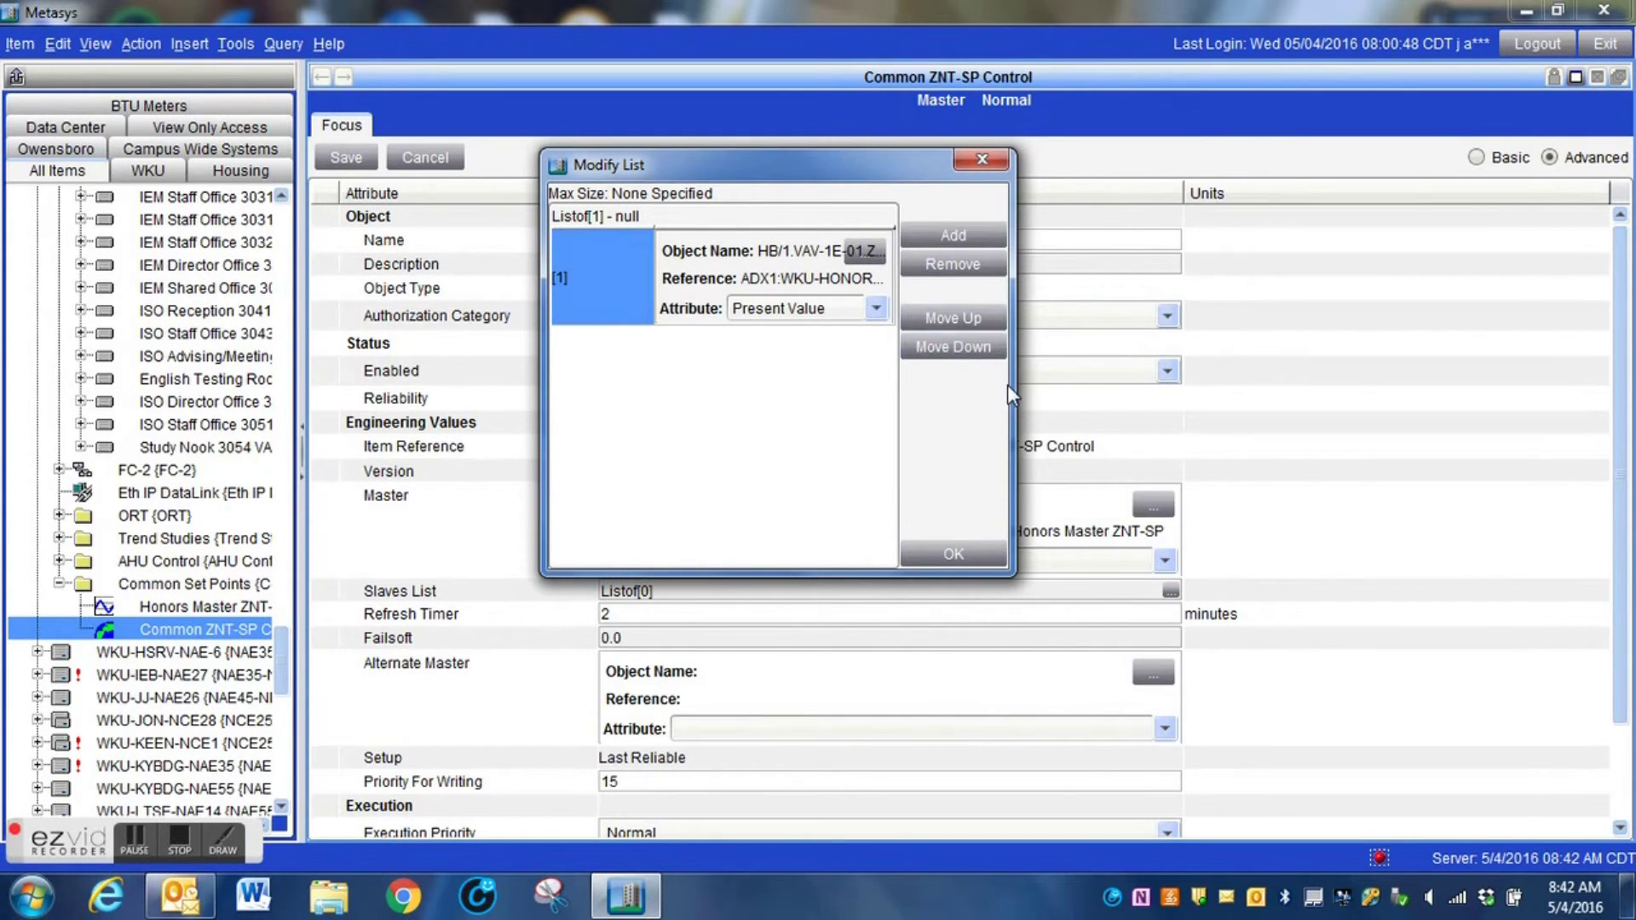
{"action": "left_click_drag", "start_coordinate": [1011, 390], "coordinate": [1156, 415]}
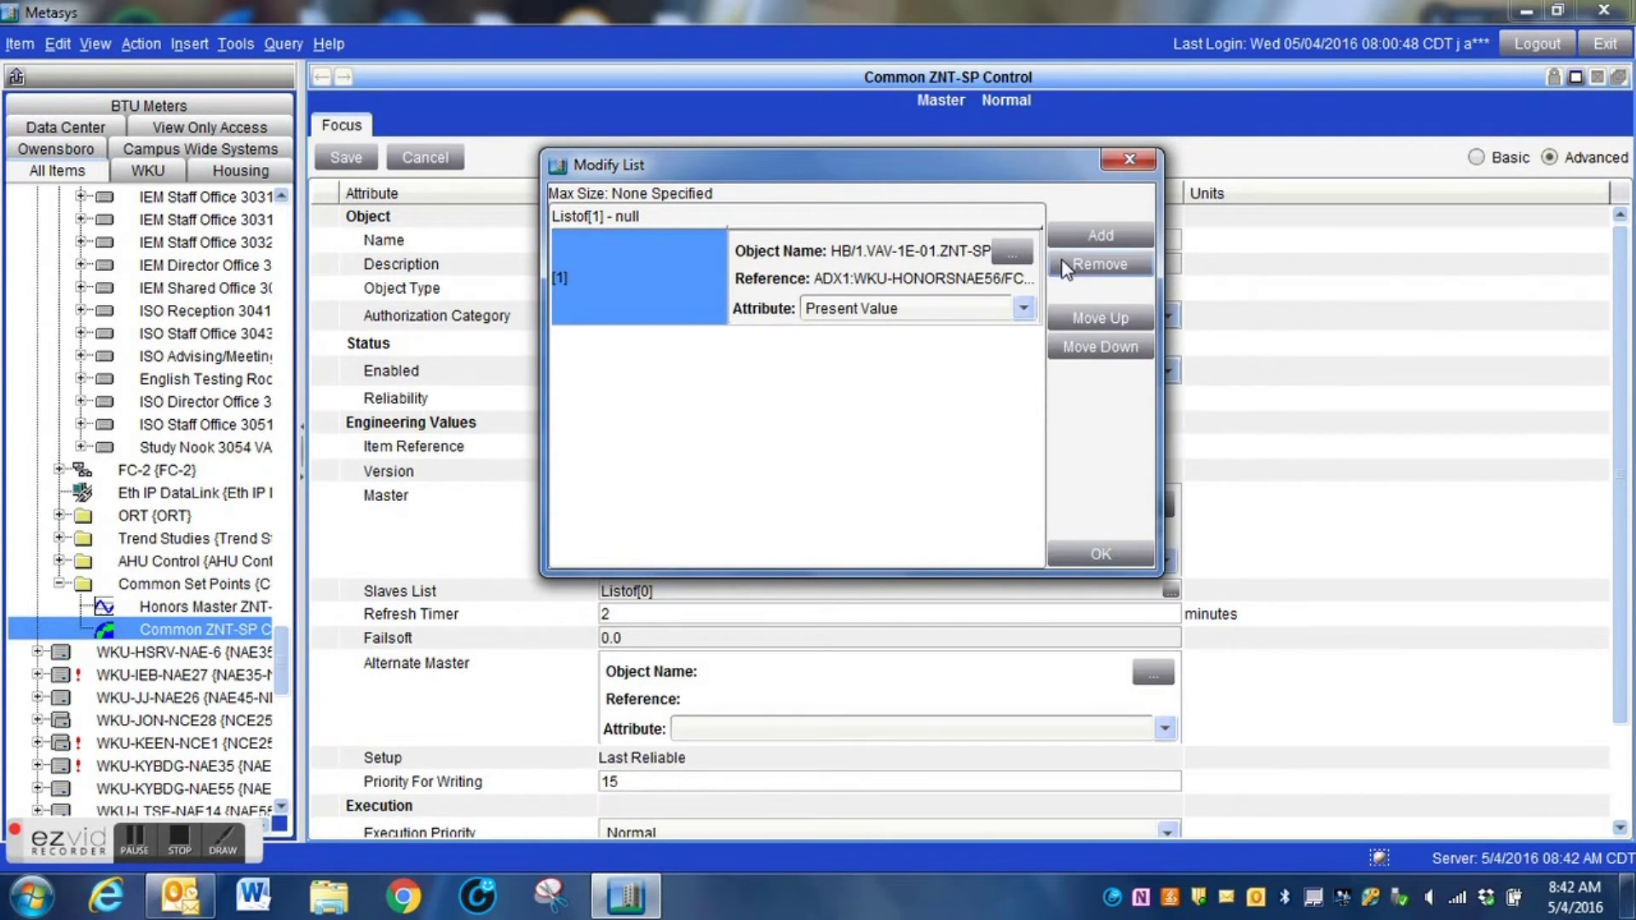
- Add more empty slave entries and enlarge the Modify List window
{"action": "left_click", "coordinate": [1099, 239]}
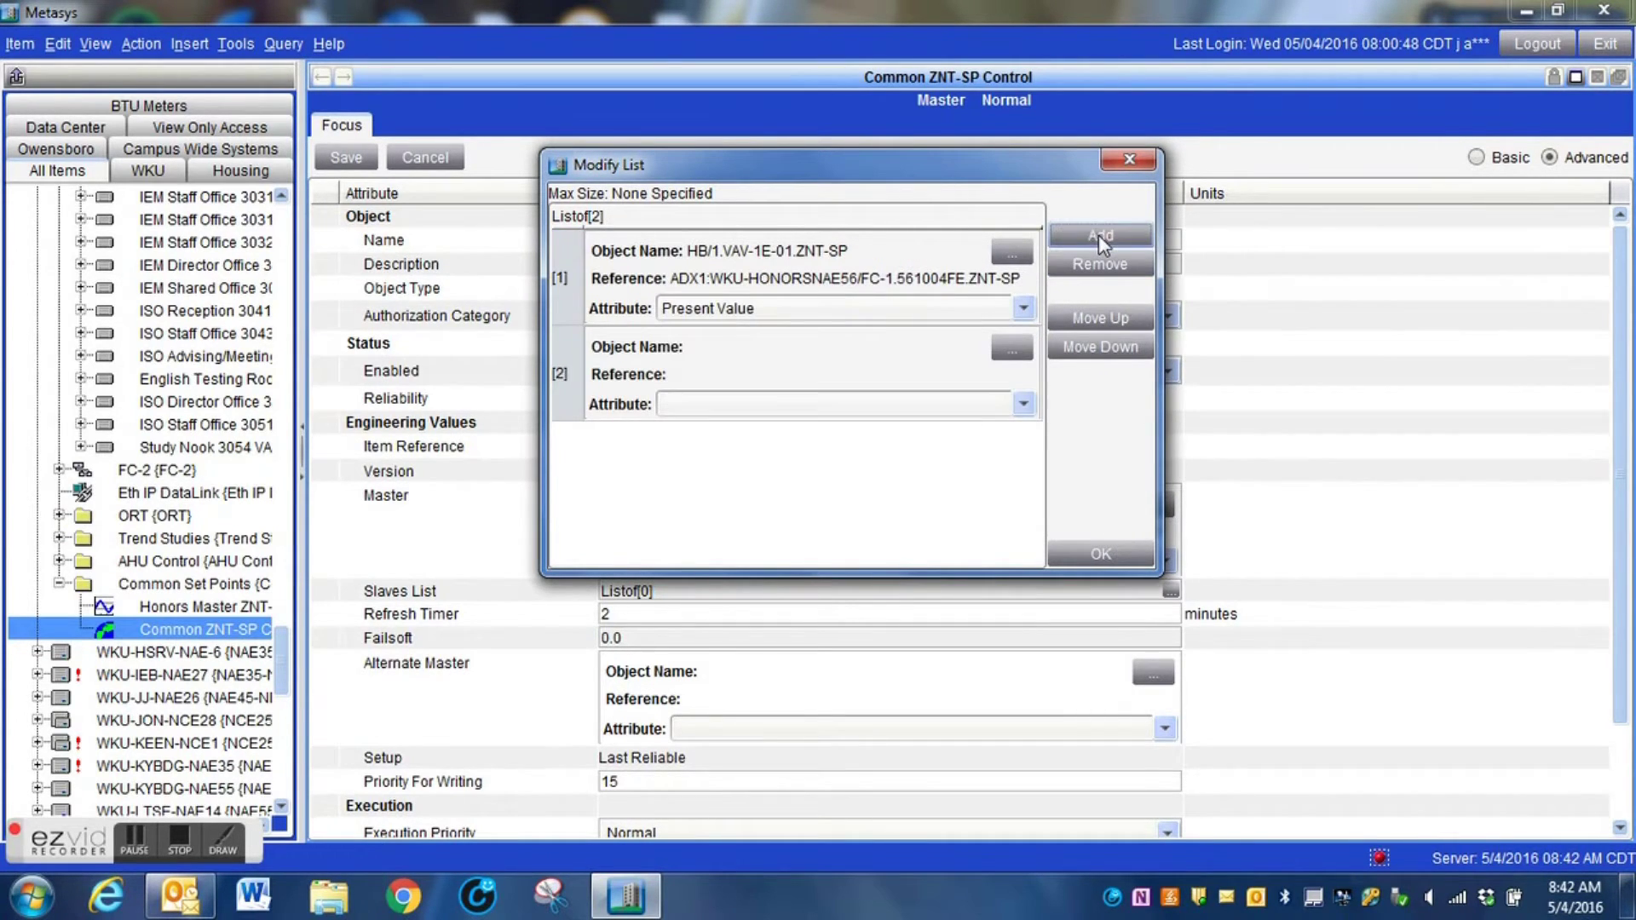
{"action": "left_click", "coordinate": [1101, 239]}
{"action": "left_click", "coordinate": [1100, 237]}
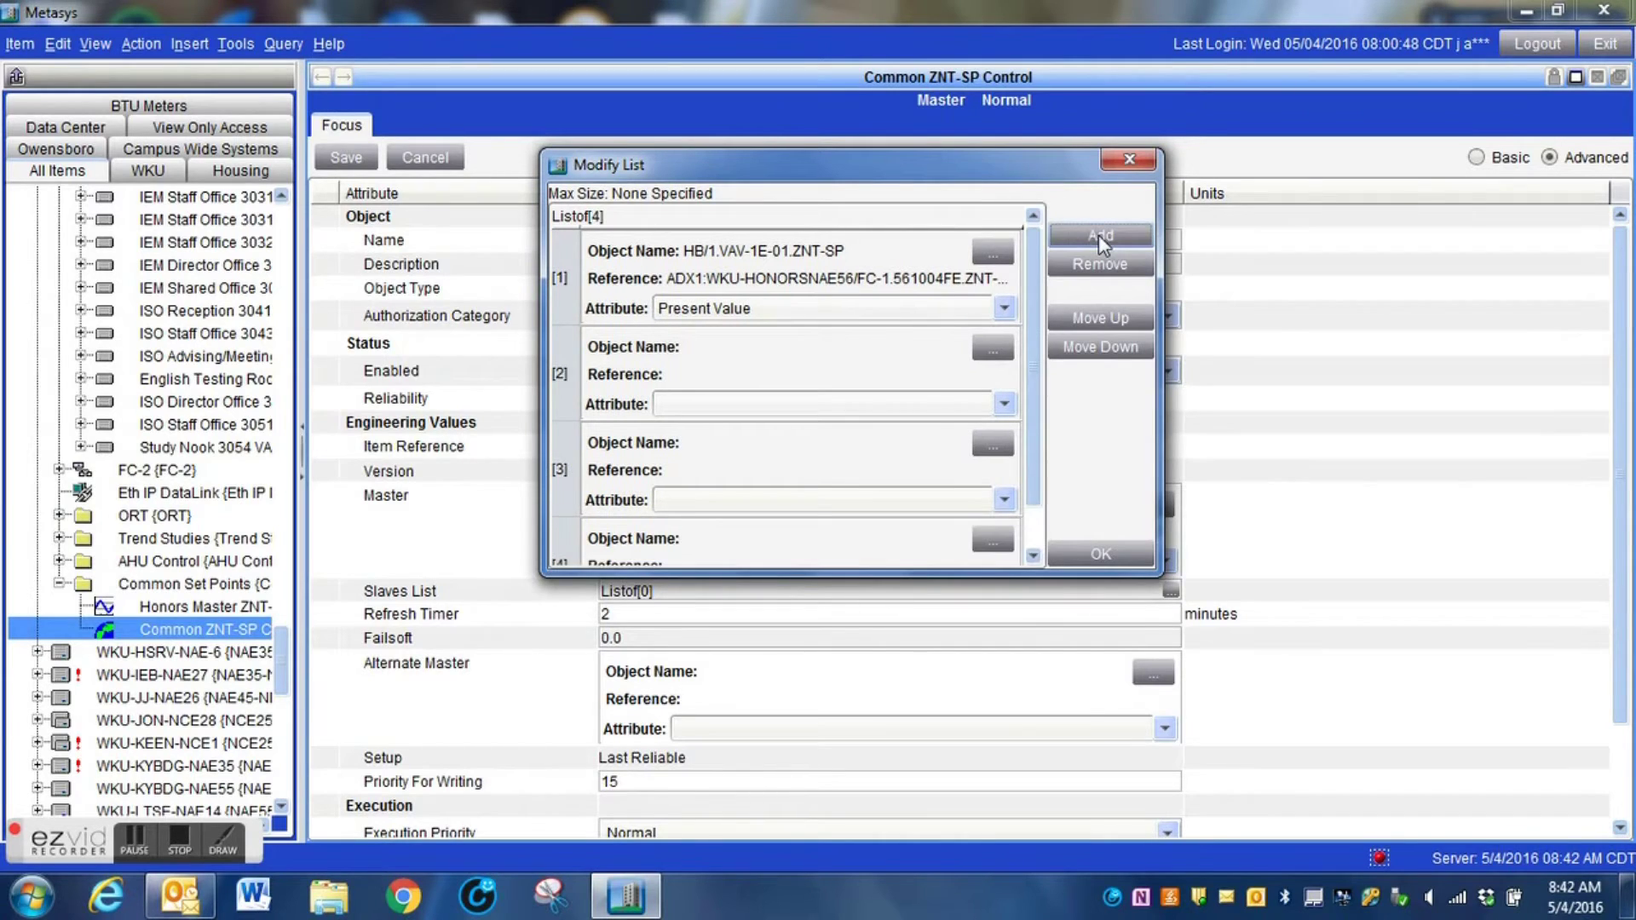
{"action": "left_click", "coordinate": [1098, 234]}
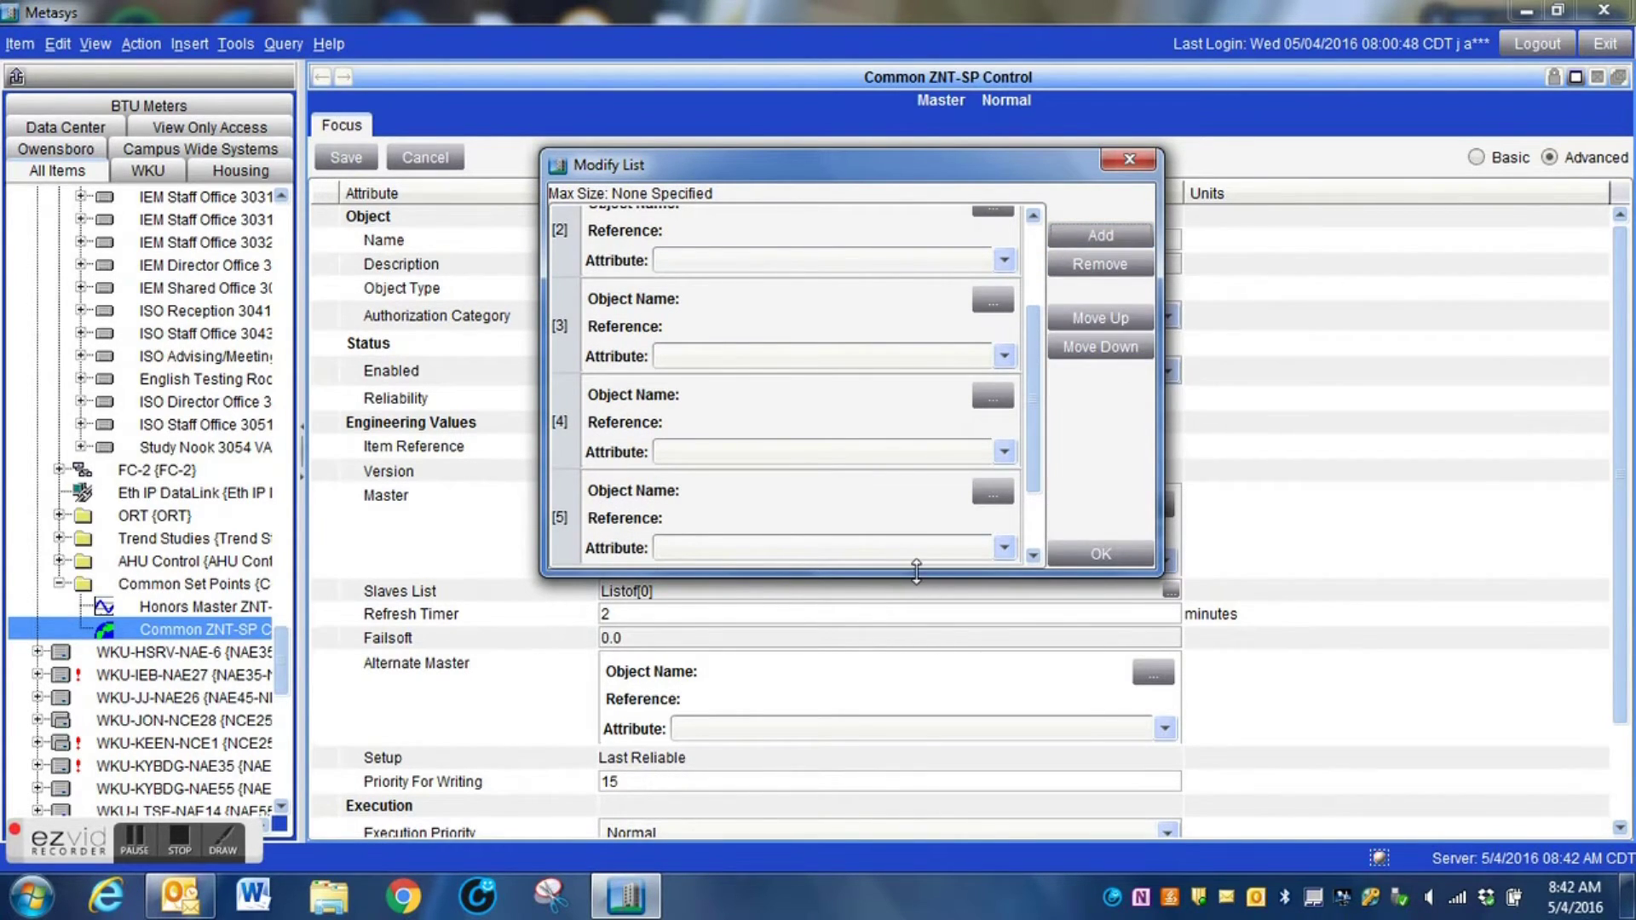
{"action": "left_click_drag", "start_coordinate": [917, 571], "coordinate": [956, 834]}
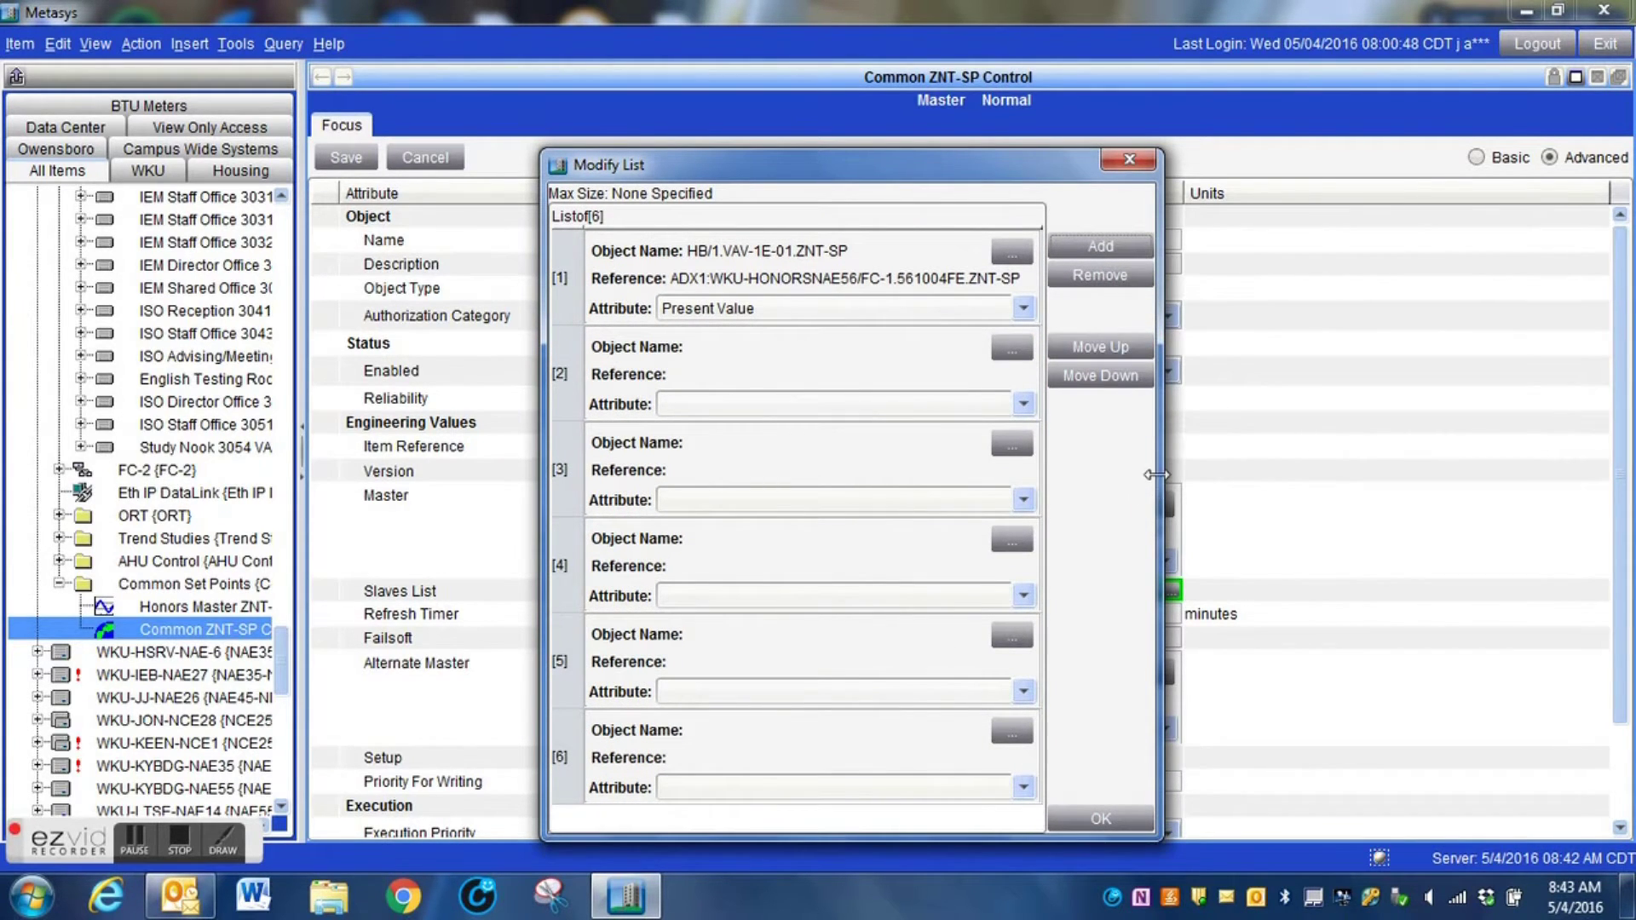
{"action": "left_click_drag", "start_coordinate": [1157, 474], "coordinate": [1266, 475]}
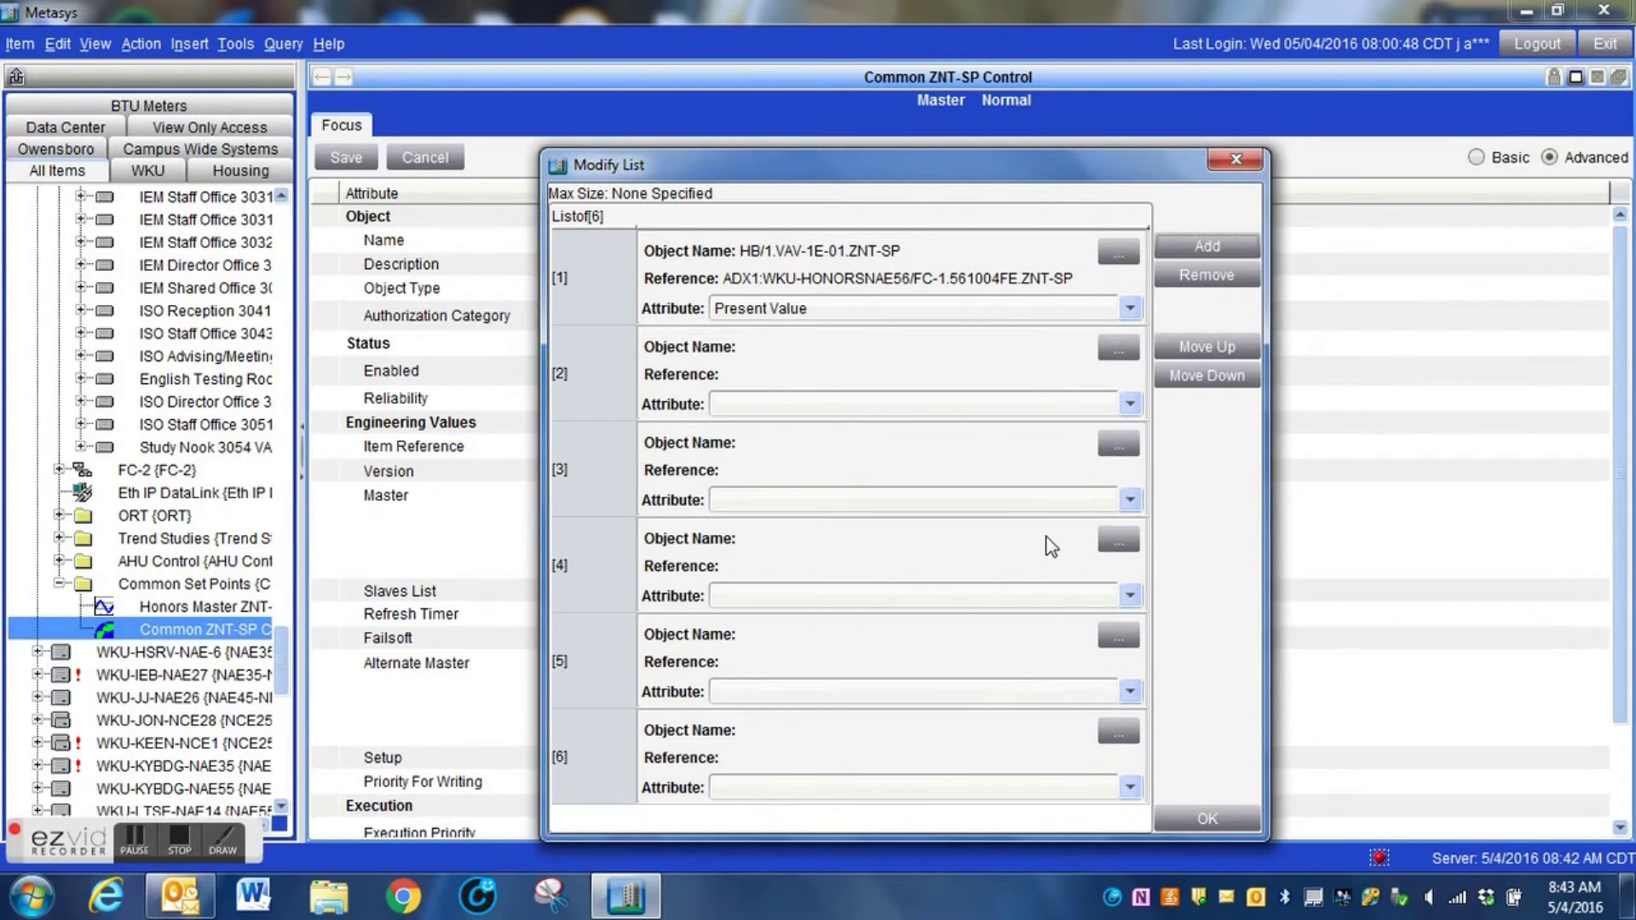
- Assign HB/1.VAV-1W-09.ZNT-SP to slave entry [2]
{"action": "left_click", "coordinate": [1112, 348]}
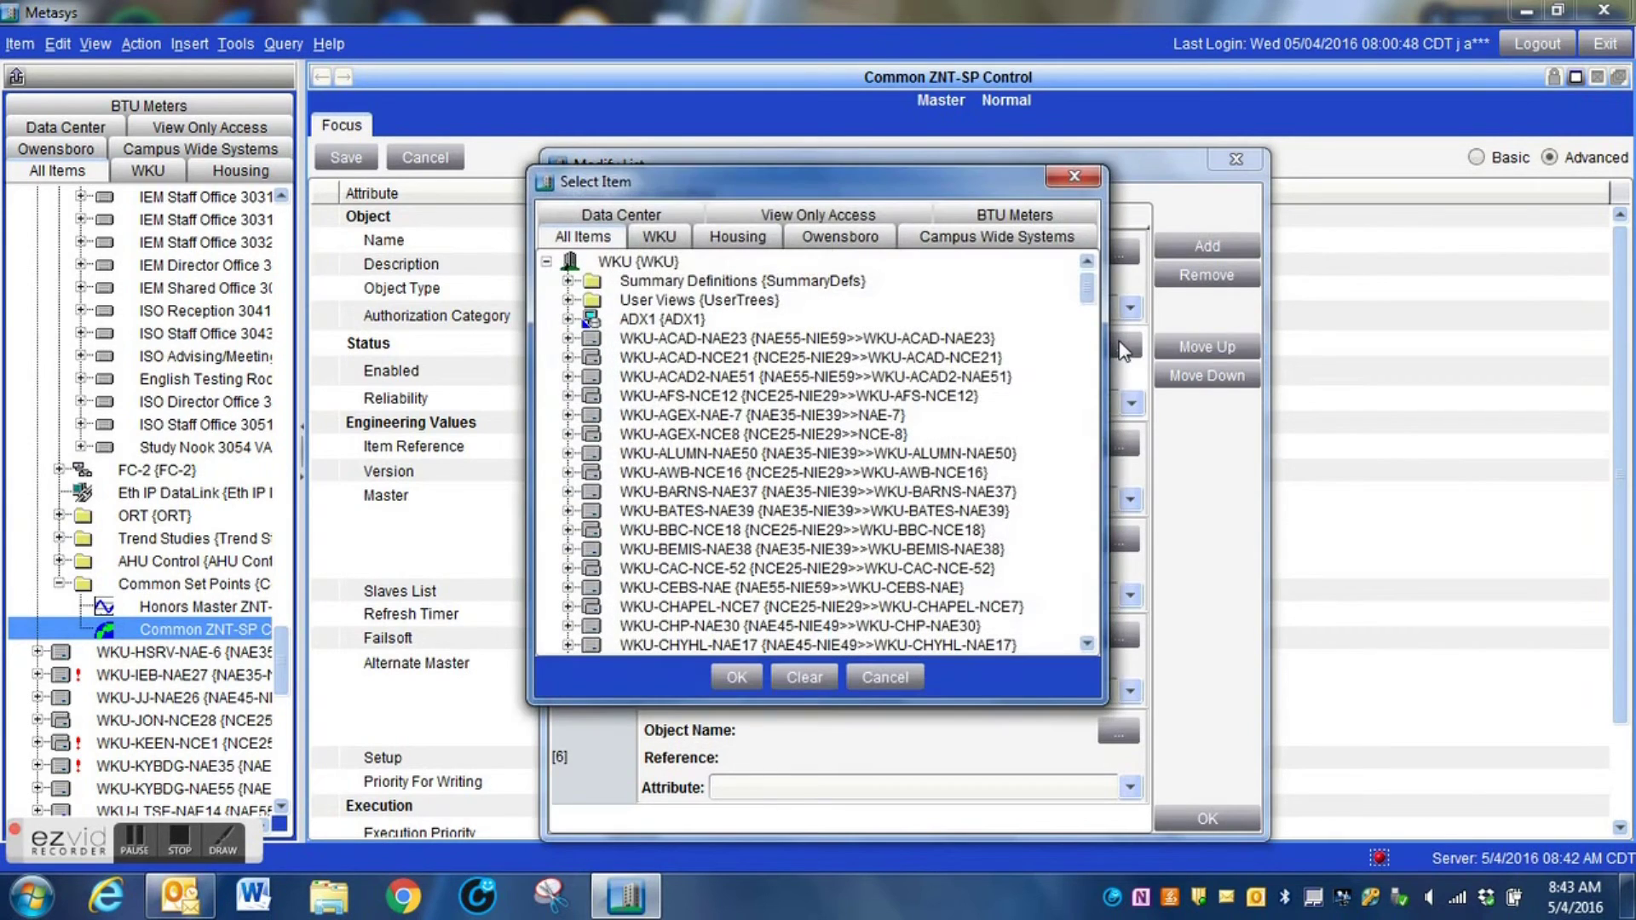
{"action": "left_click", "coordinate": [1087, 644]}
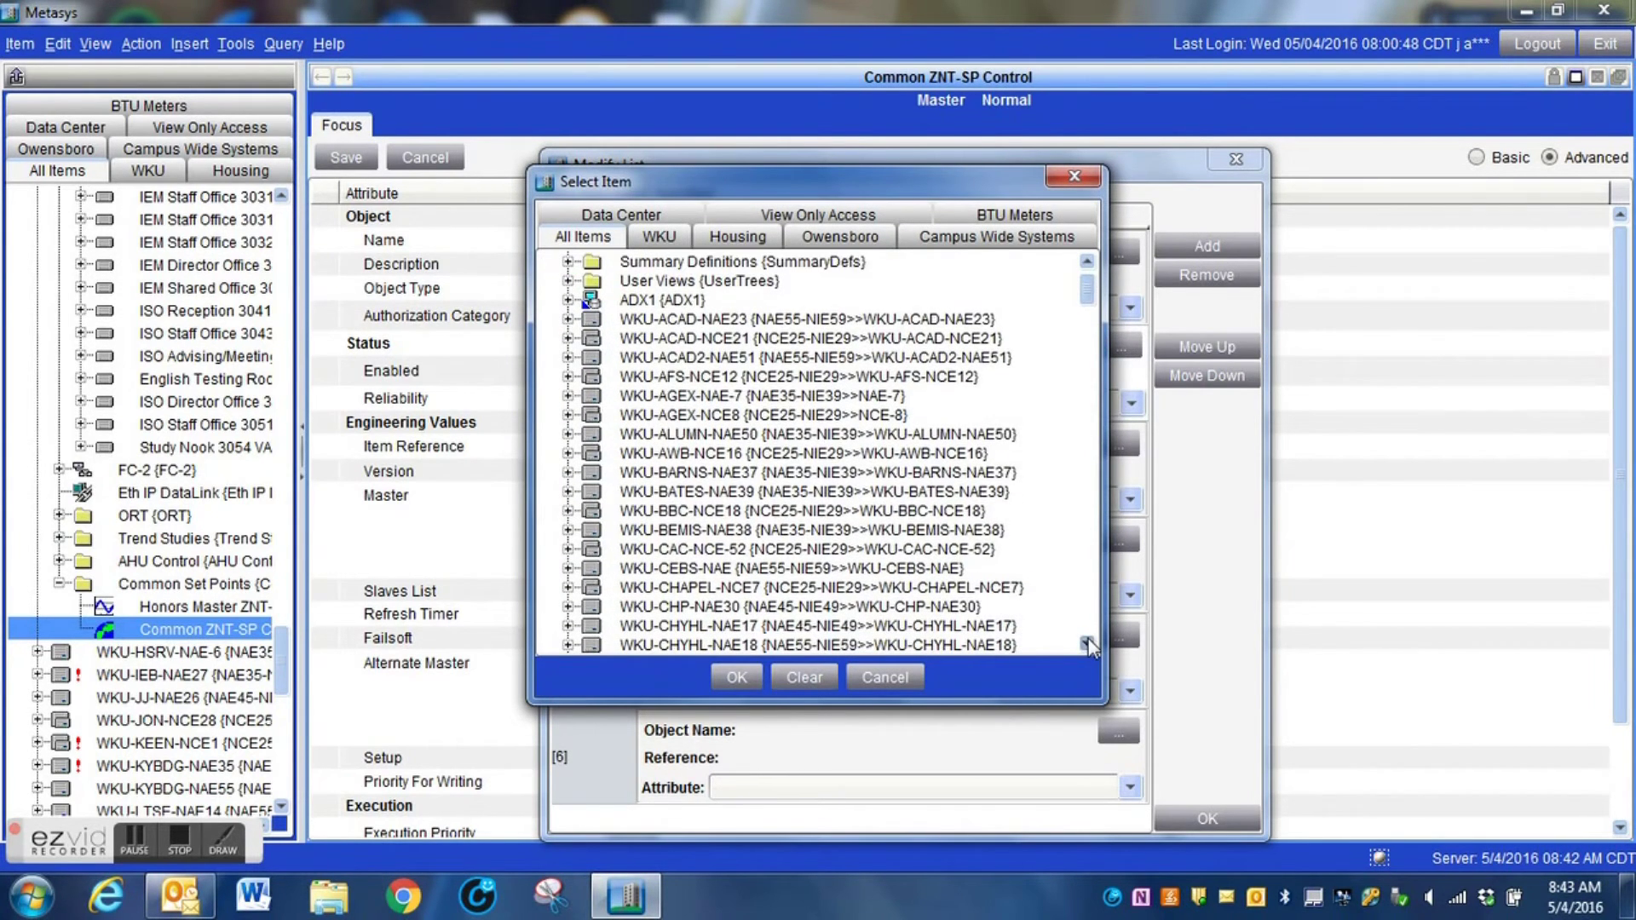
{"action": "scroll", "coordinate": [1090, 644], "scroll_direction": "down", "scroll_amount": 15}
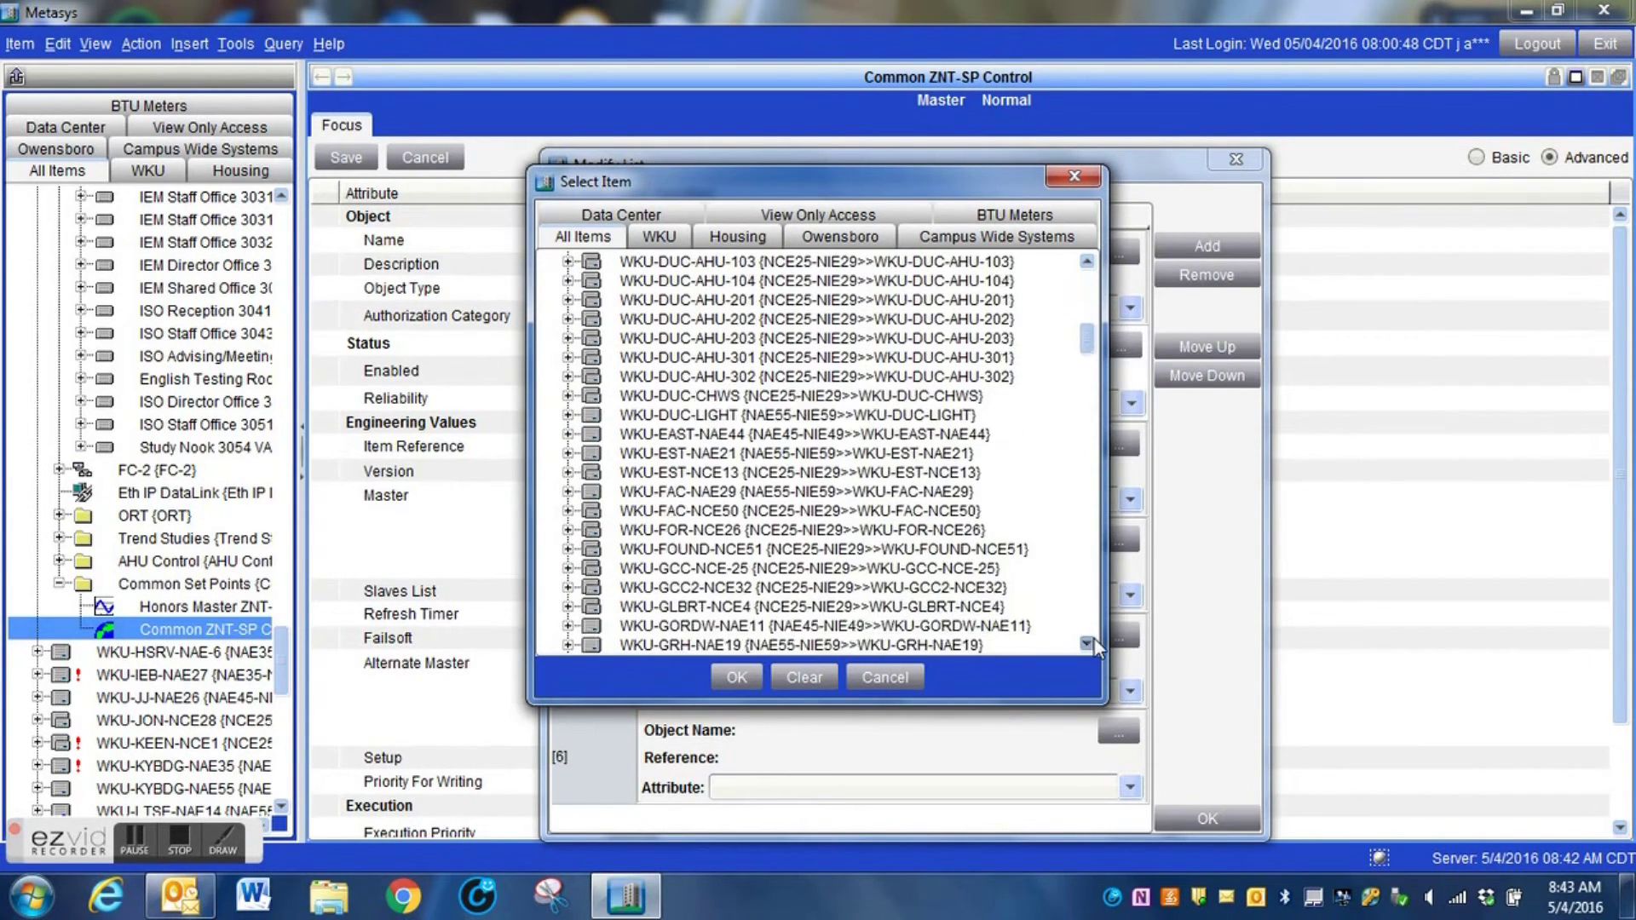
{"action": "scroll", "coordinate": [1092, 637], "scroll_direction": "down", "scroll_amount": 10}
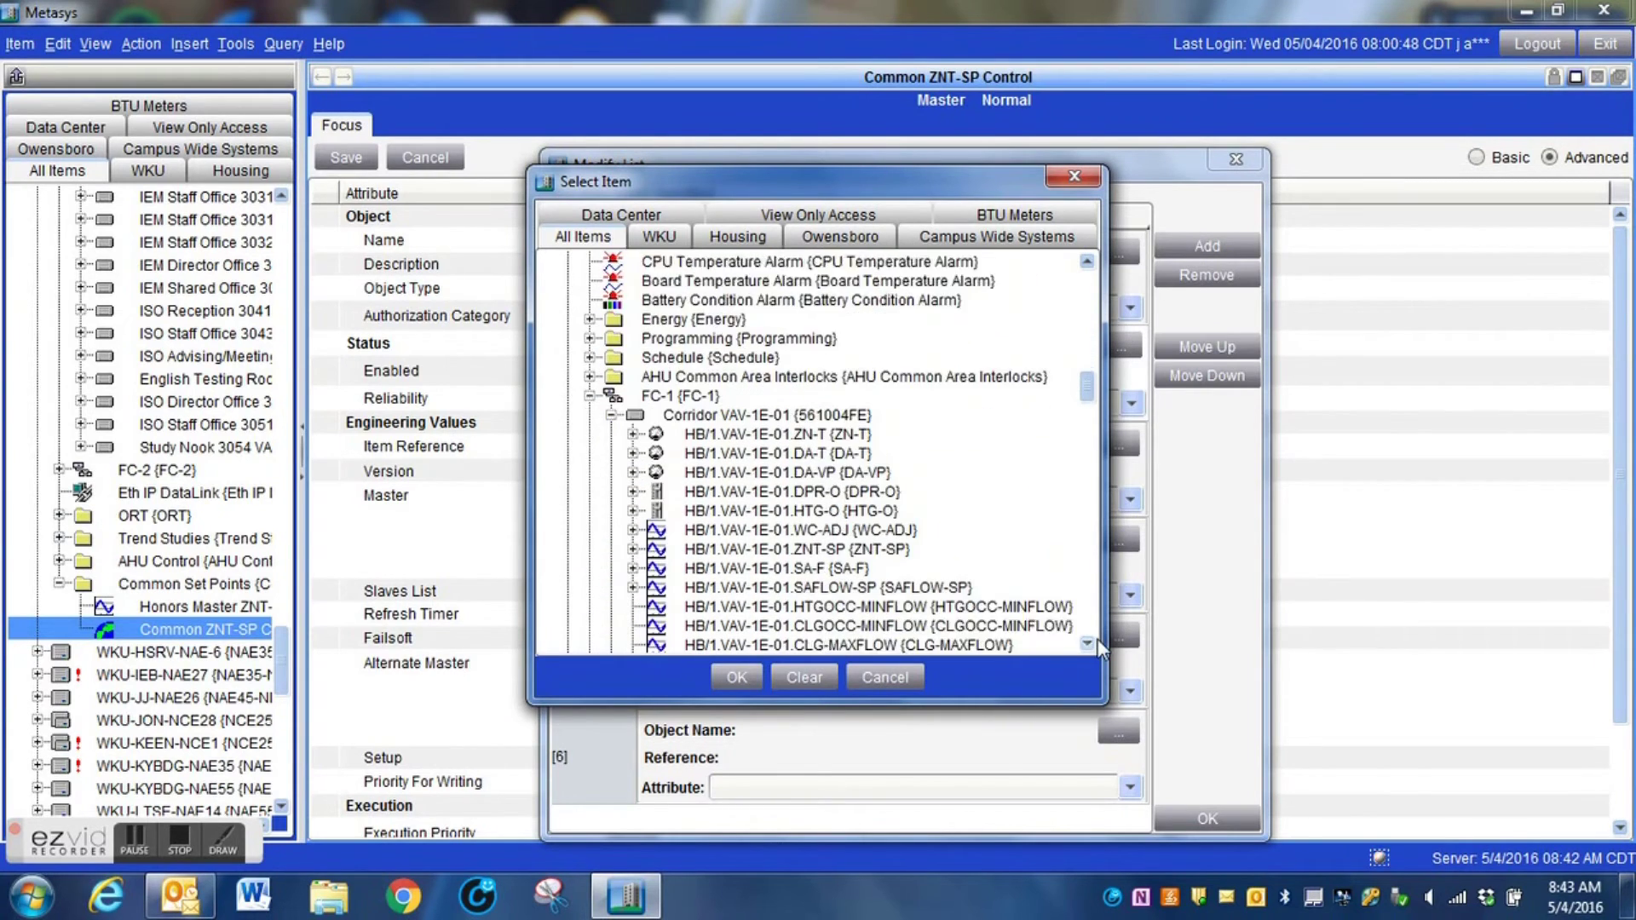
{"action": "scroll", "coordinate": [1094, 637], "scroll_direction": "down", "scroll_amount": 1}
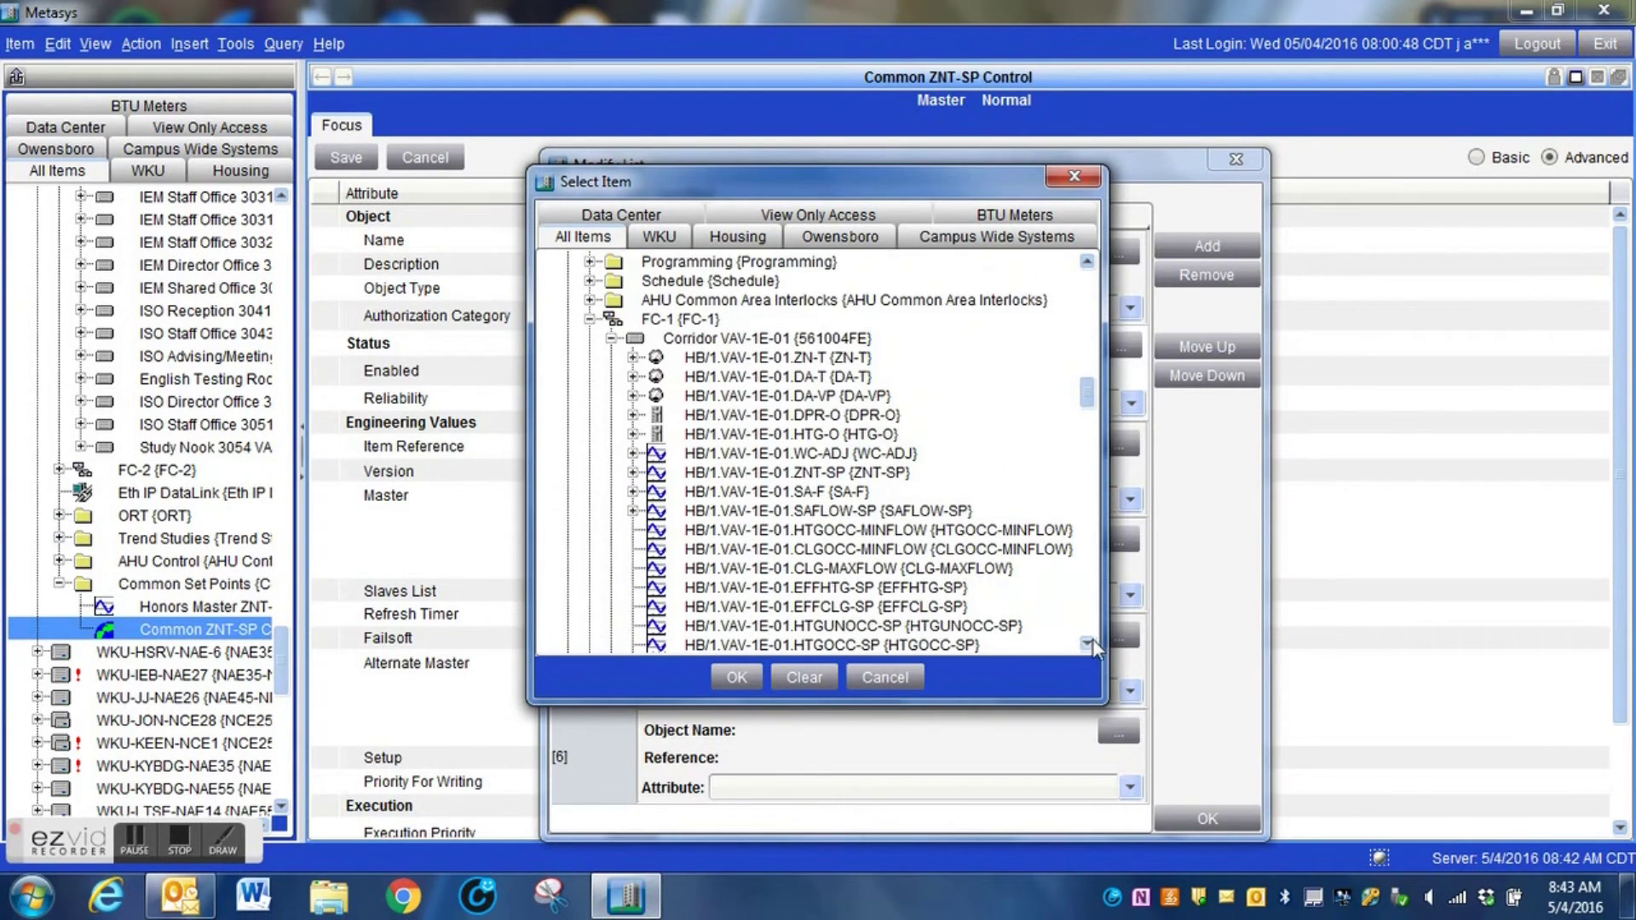
{"action": "left_click", "coordinate": [611, 338]}
{"action": "left_click", "coordinate": [611, 357]}
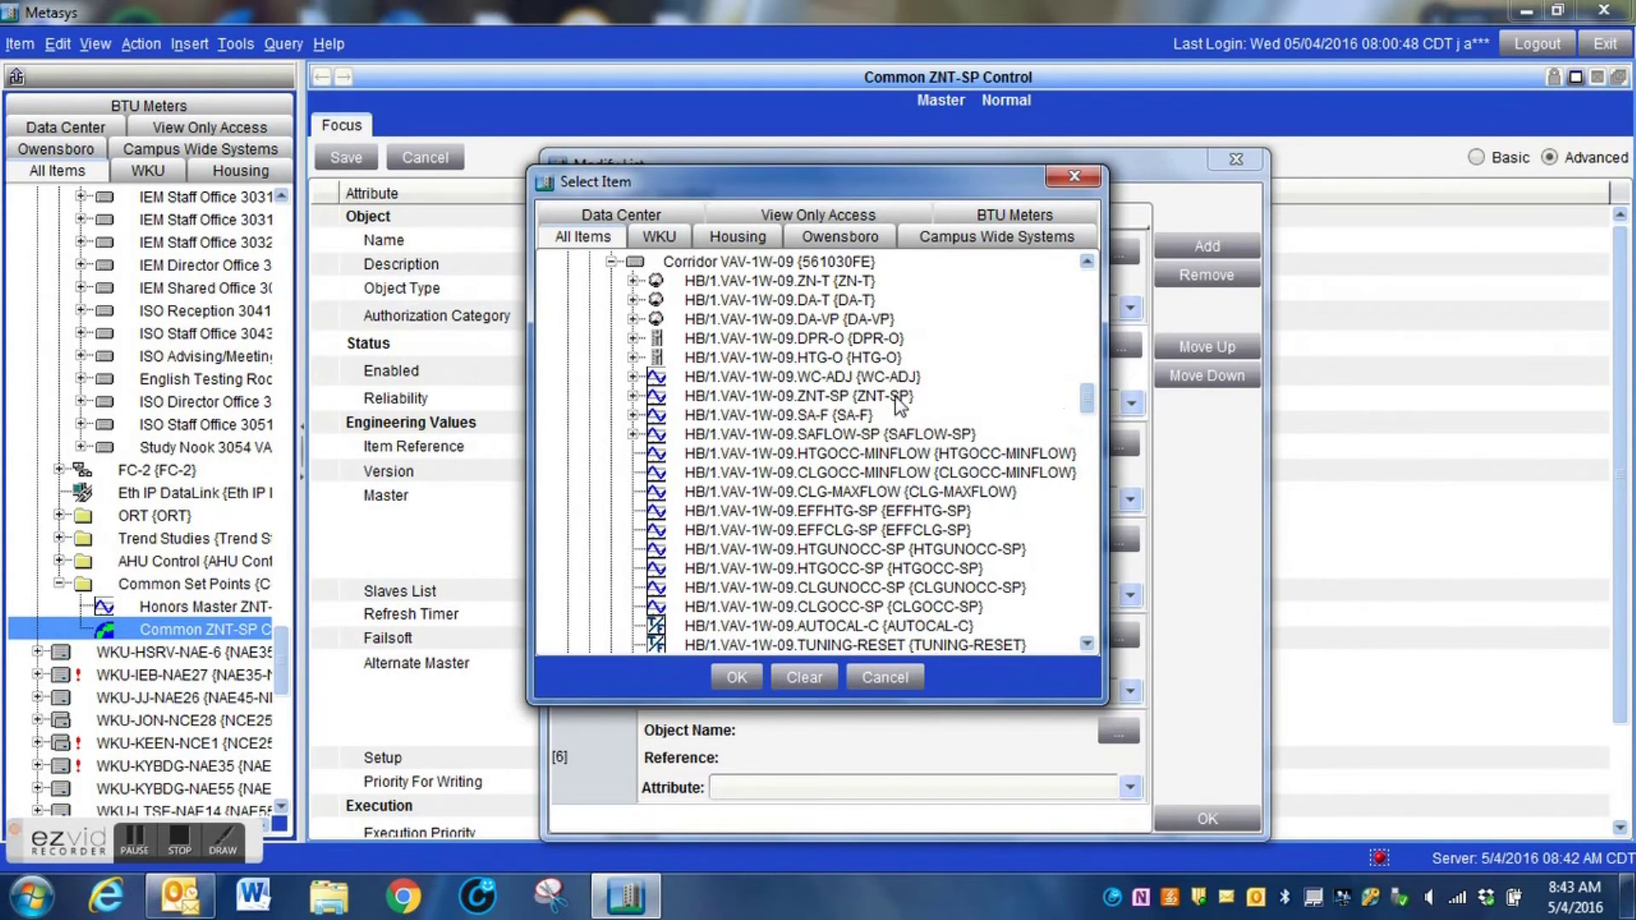
{"action": "left_click", "coordinate": [896, 397]}
{"action": "left_click", "coordinate": [737, 679]}
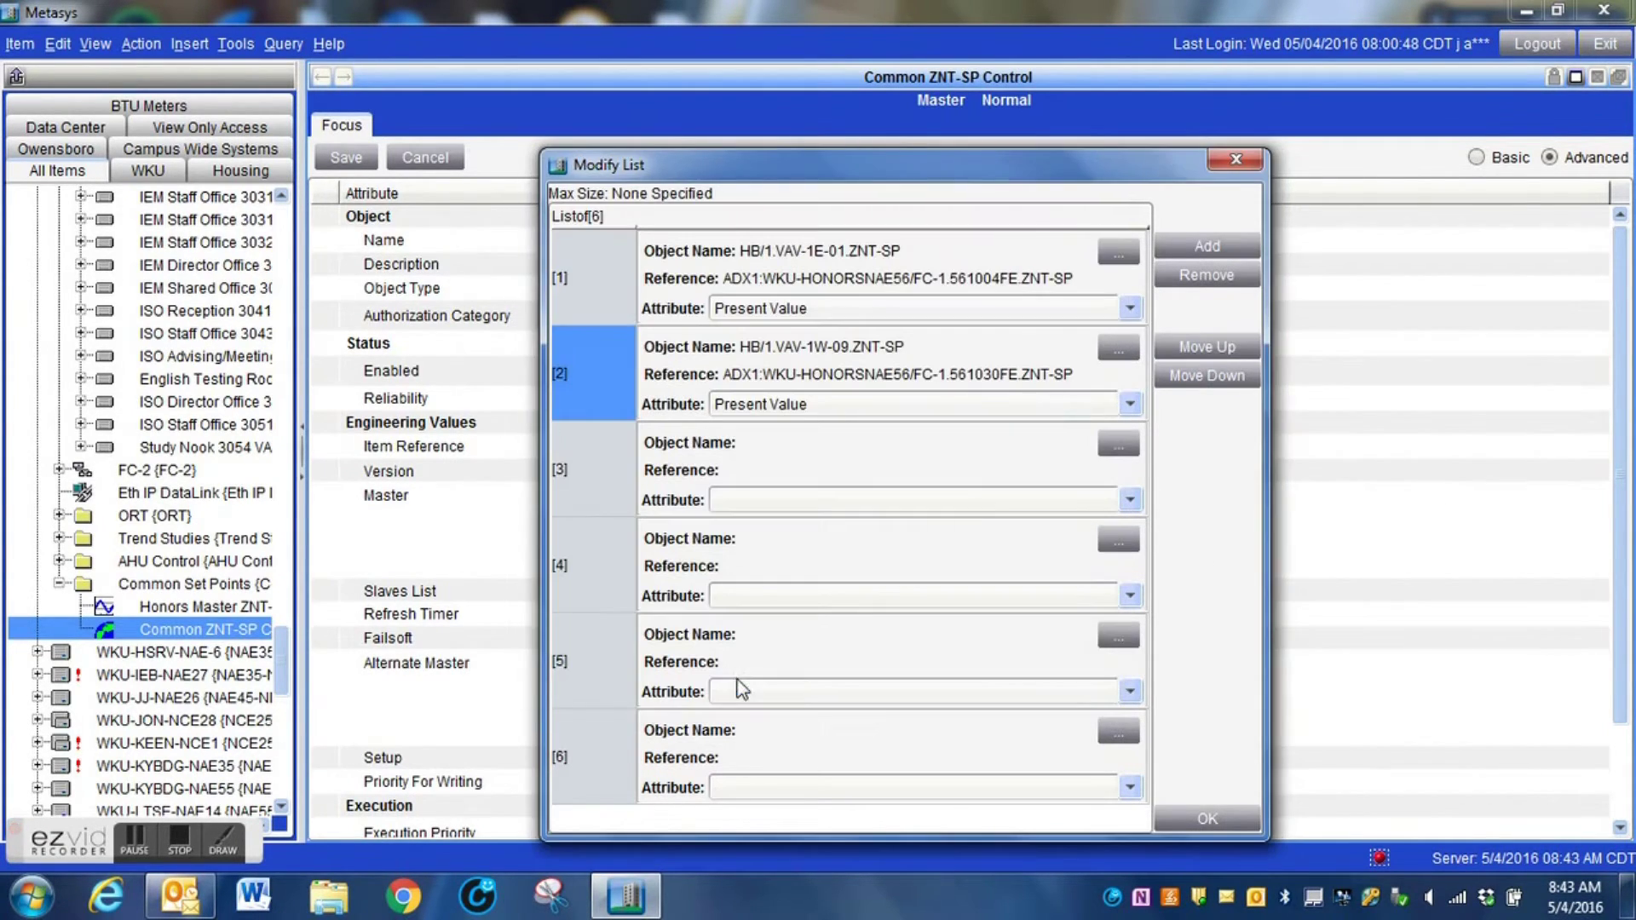
- Pick HB/1.VAV-1E-15A.ZNT-SP from Lobby/Commons 1000 VAV-1E-15A for entry [3]
{"action": "left_click", "coordinate": [1119, 445]}
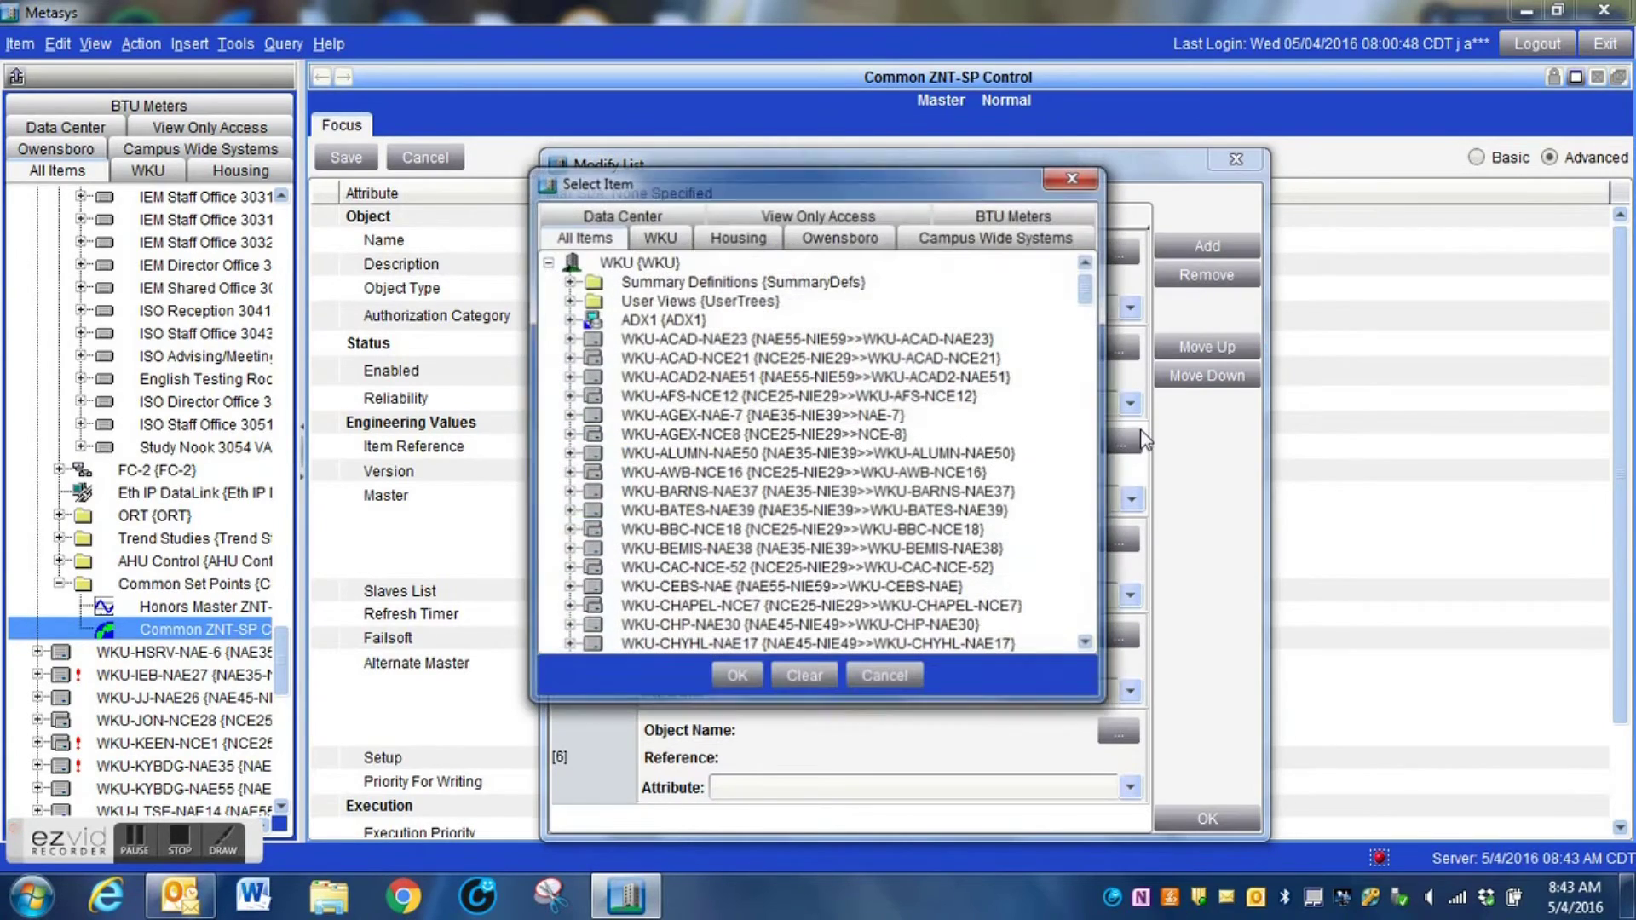
{"action": "left_click_drag", "start_coordinate": [1086, 303], "coordinate": [1091, 396]}
{"action": "left_click", "coordinate": [611, 400]}
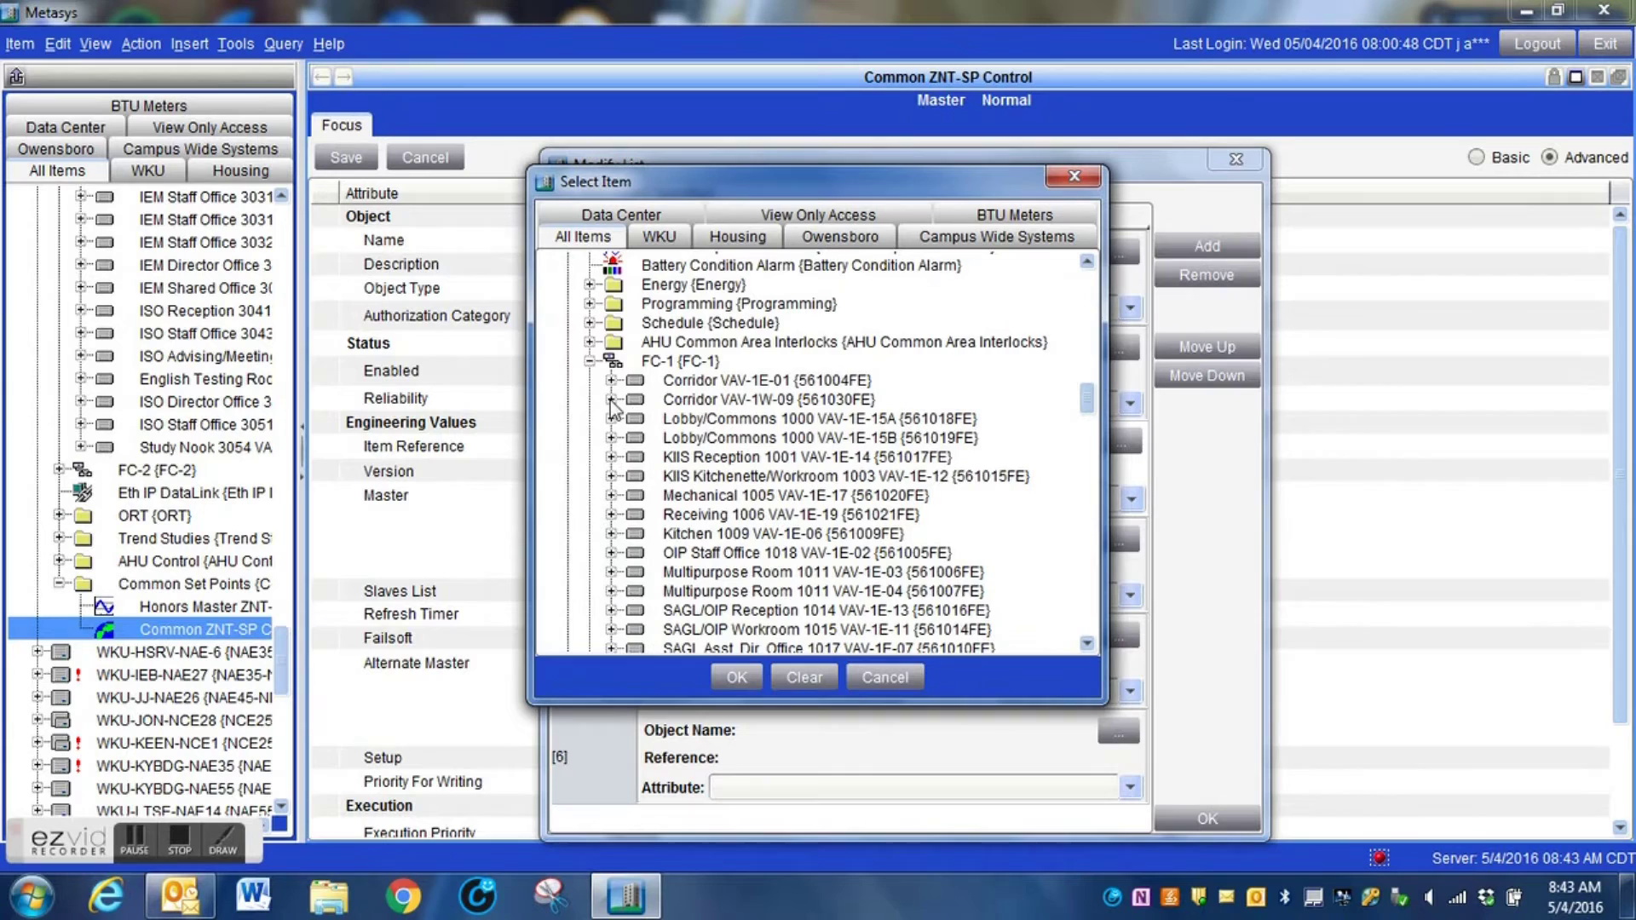
{"action": "left_click", "coordinate": [611, 419]}
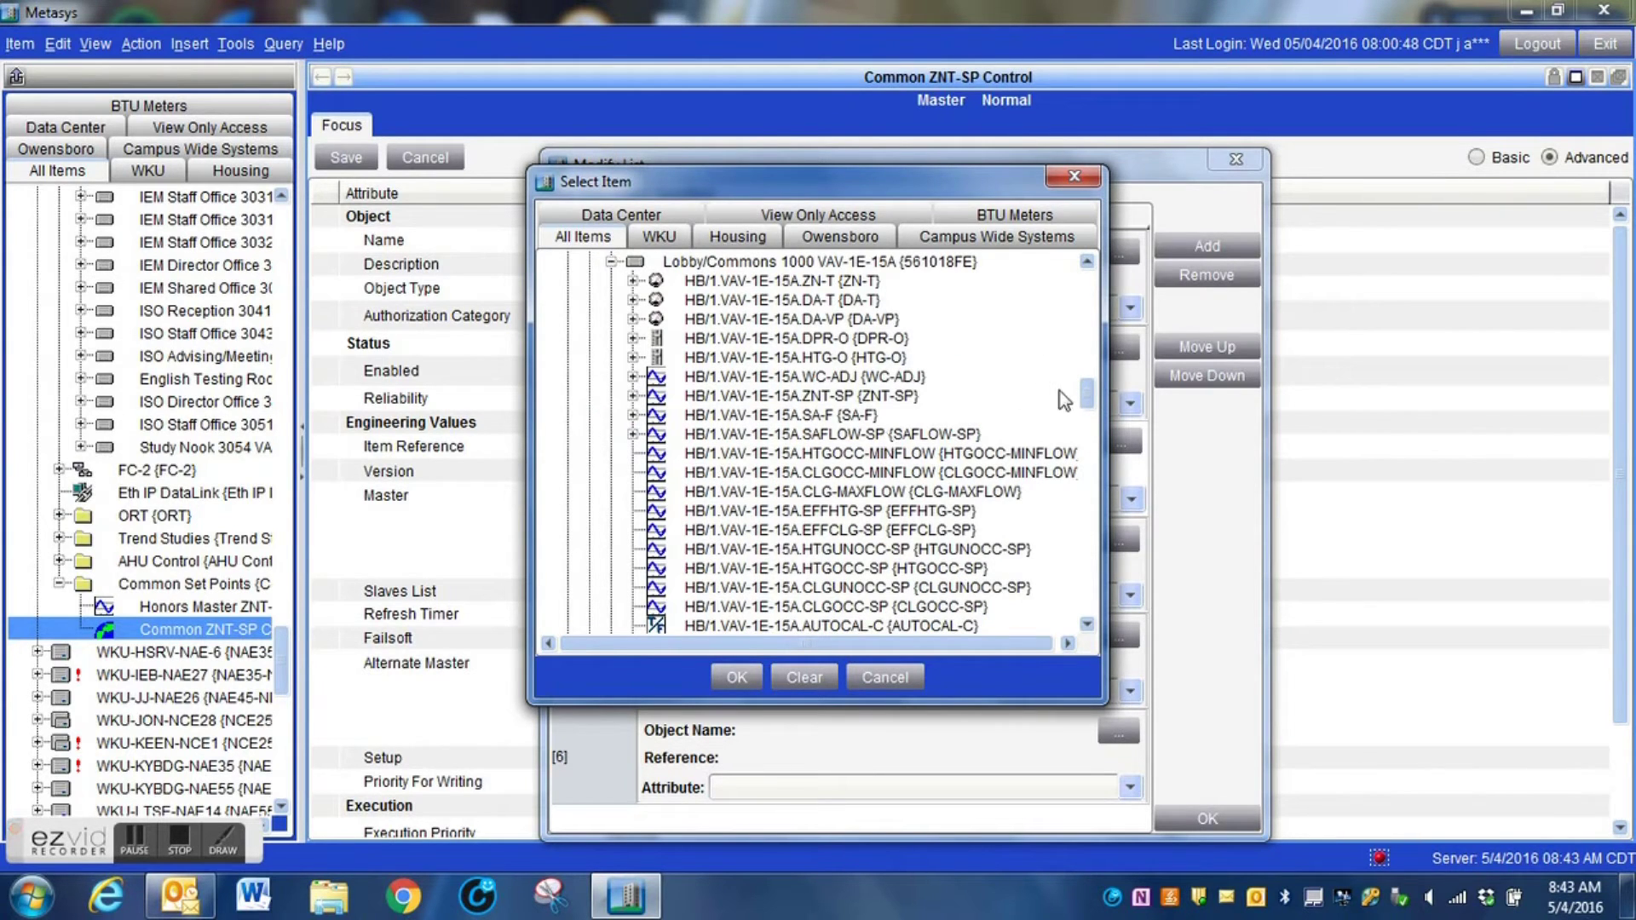
{"action": "left_click_drag", "start_coordinate": [1082, 398], "coordinate": [1086, 405]}
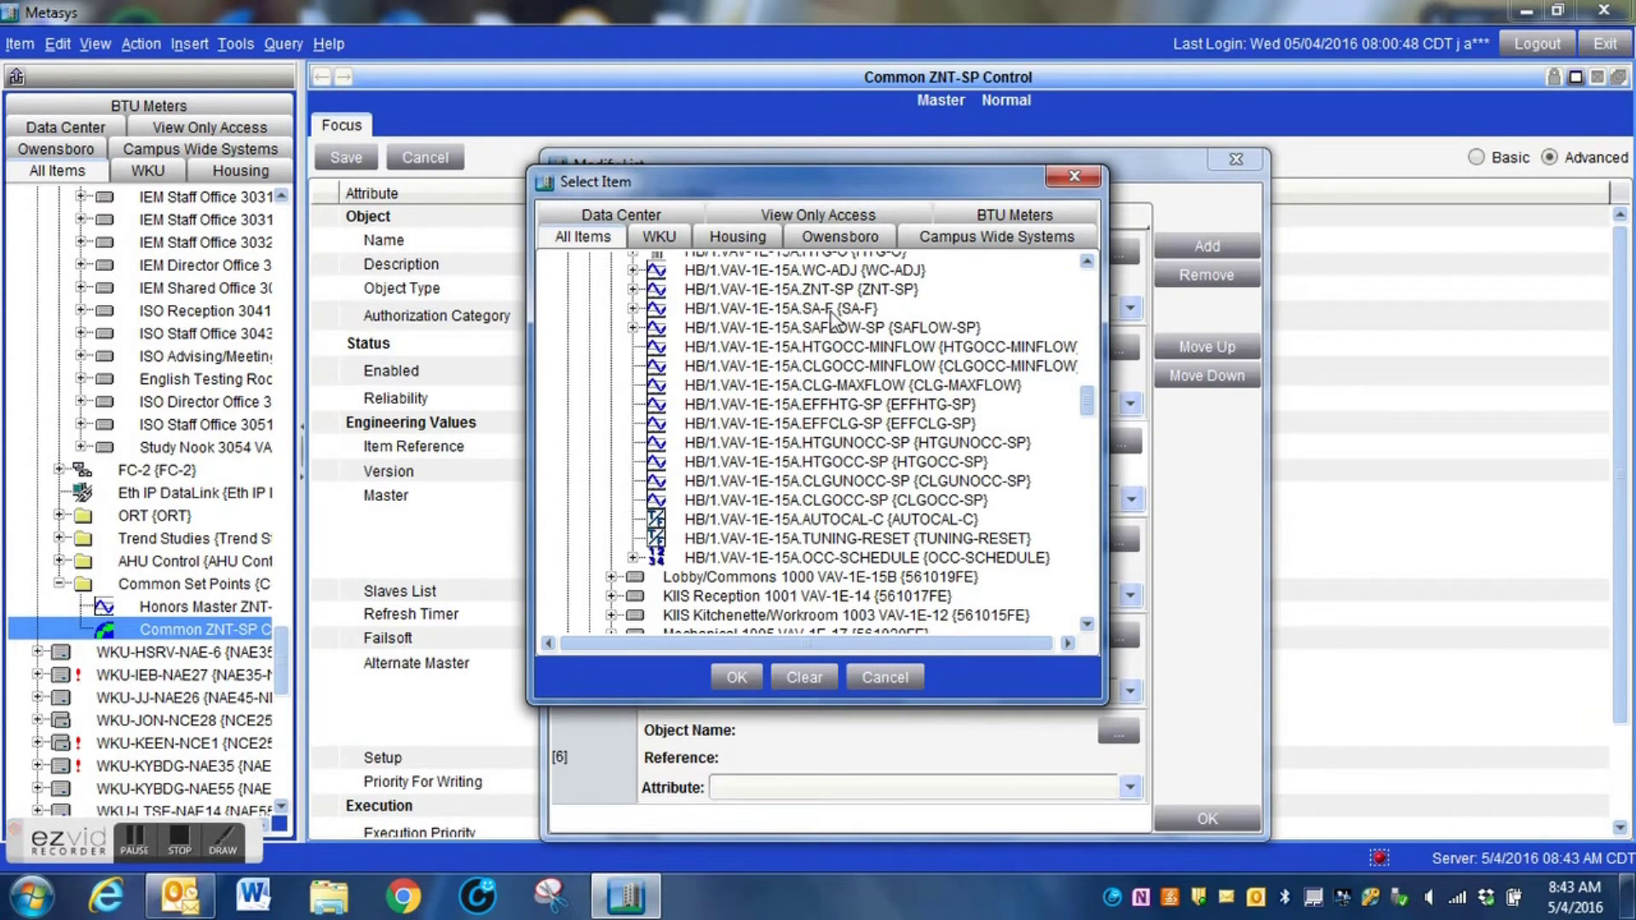
{"action": "left_click", "coordinate": [827, 294]}
- Confirm VAV-1E-15A ZNT-SP for entry [3] and assign HB/1.VAV-1E-15B.ZNT-SP to entry [4]
{"action": "left_click", "coordinate": [738, 676]}
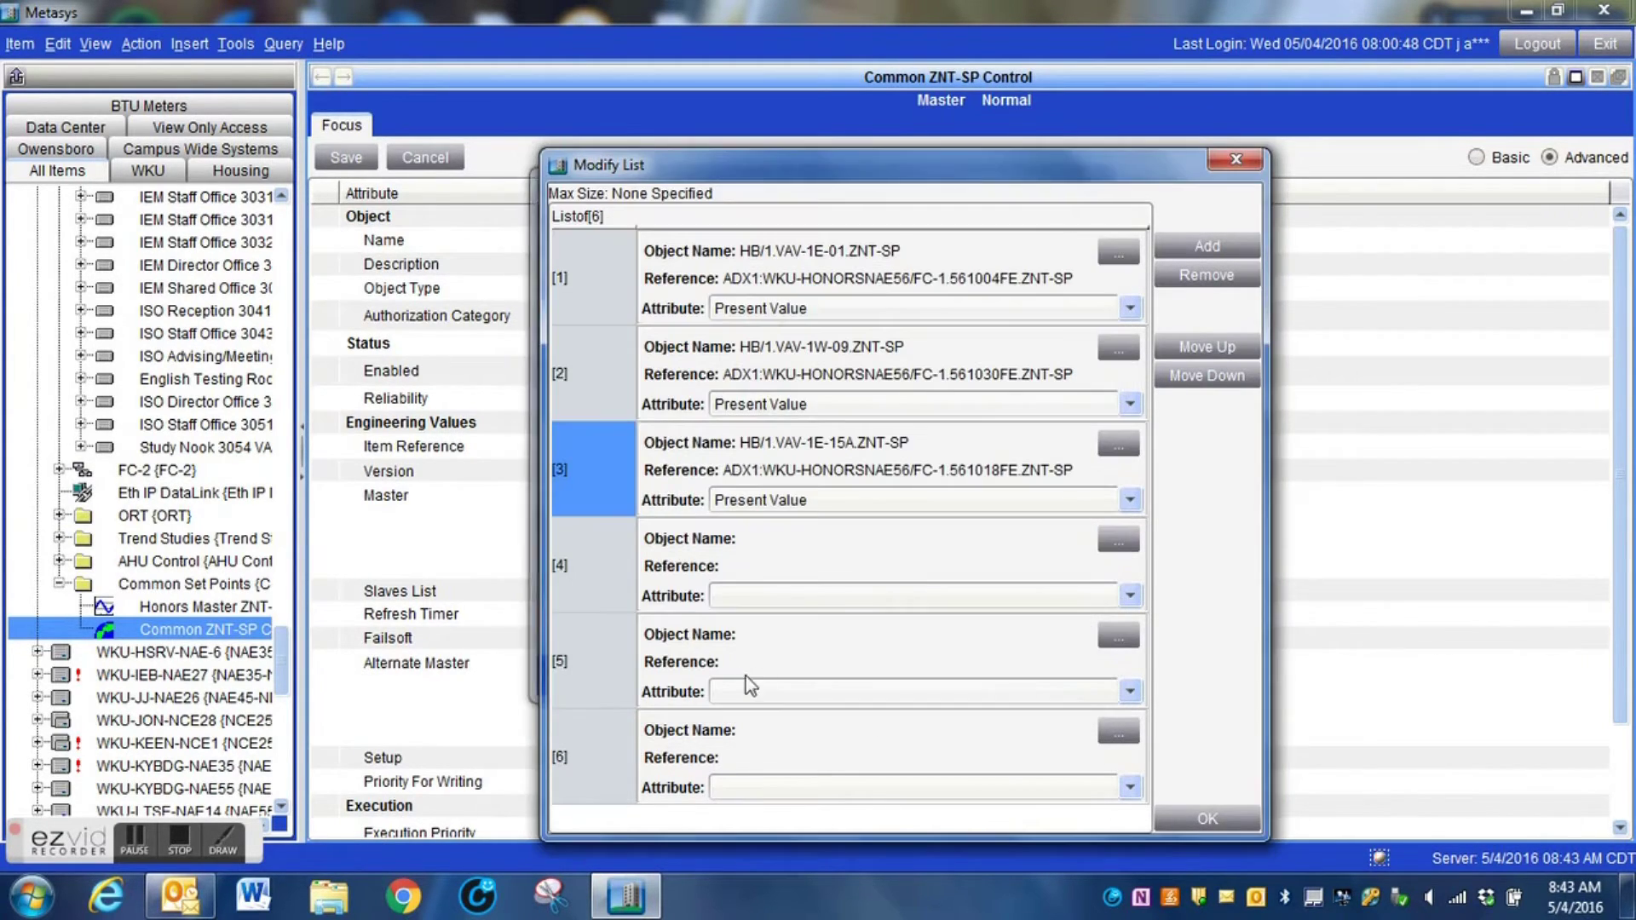
{"action": "left_click", "coordinate": [1118, 540]}
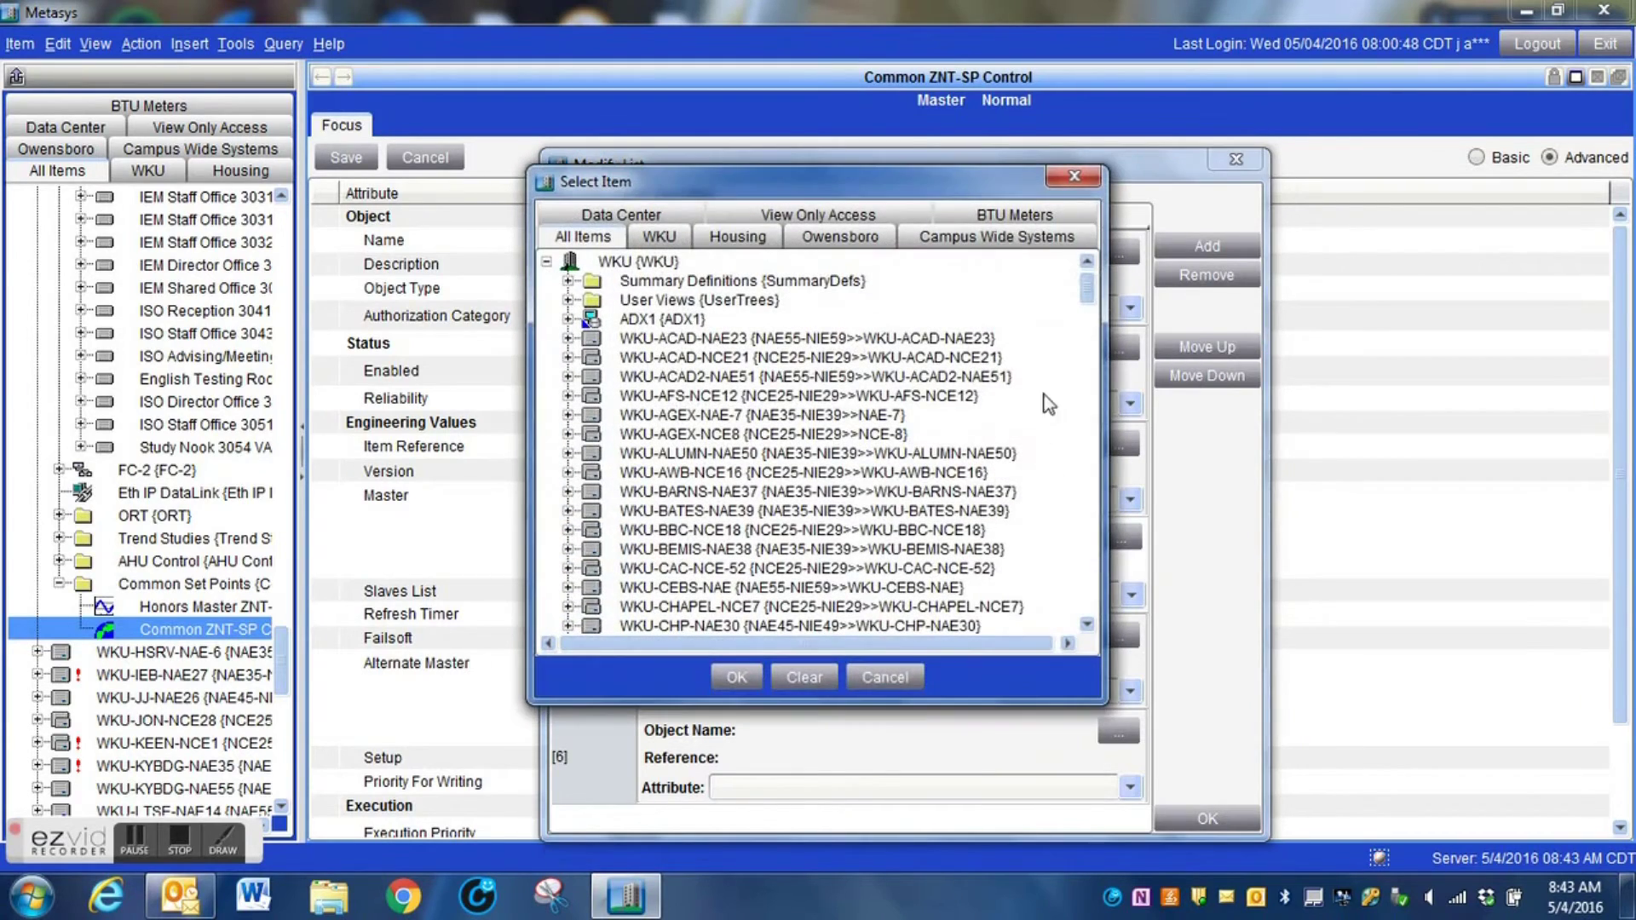
{"action": "left_click_drag", "start_coordinate": [1089, 309], "coordinate": [1104, 420]}
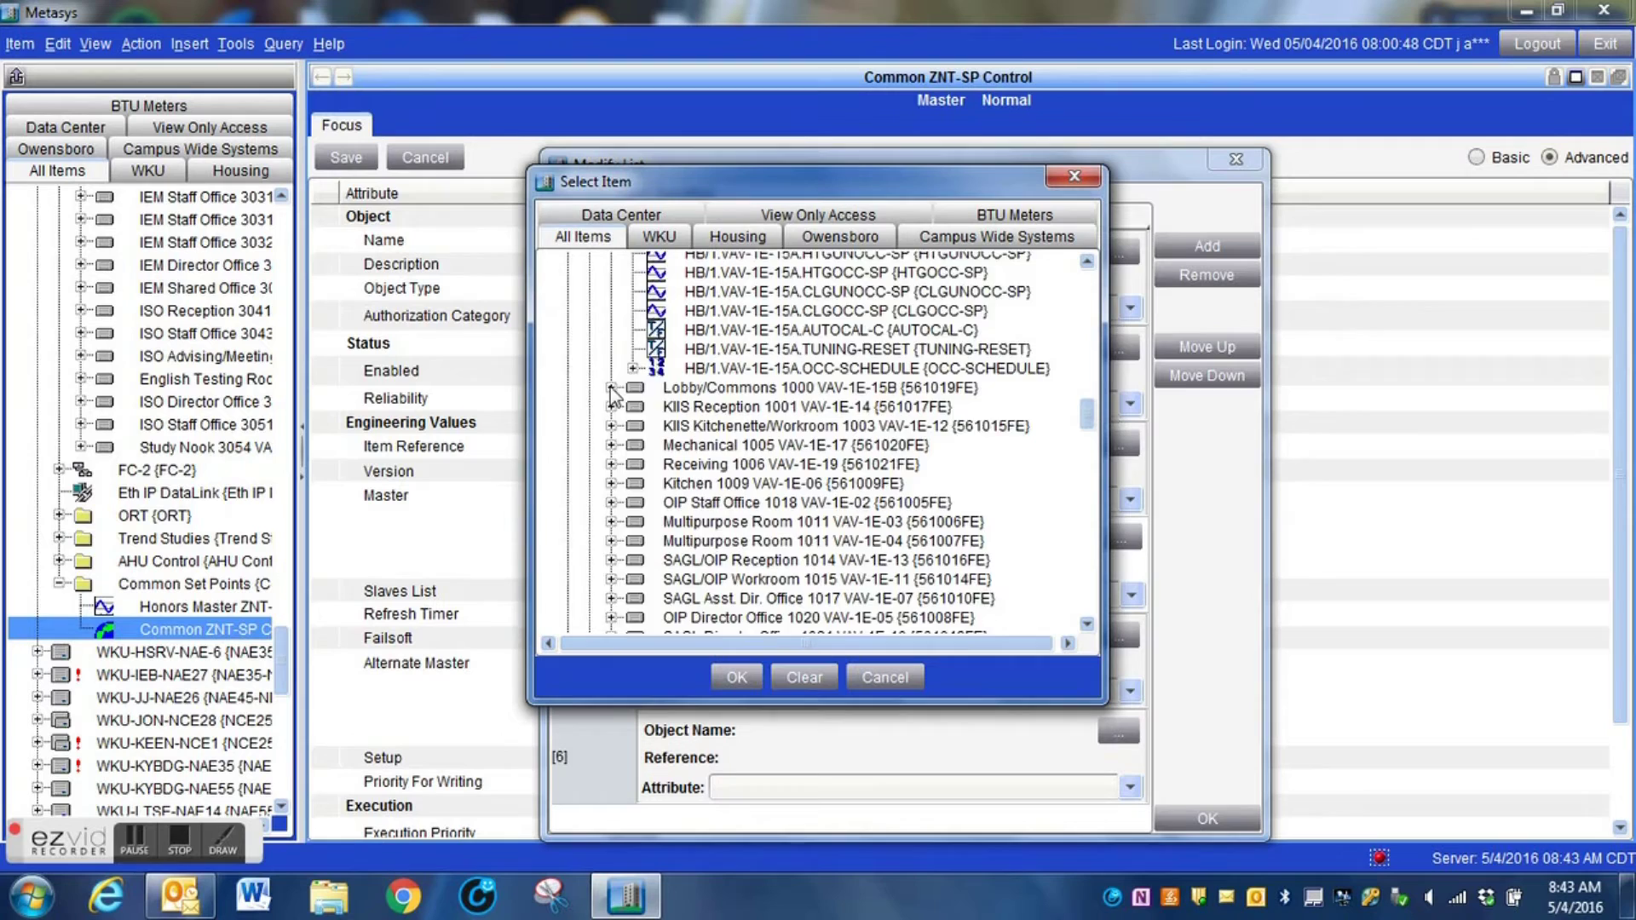
{"action": "left_click", "coordinate": [611, 388]}
{"action": "left_click_drag", "start_coordinate": [1090, 412], "coordinate": [1091, 422]}
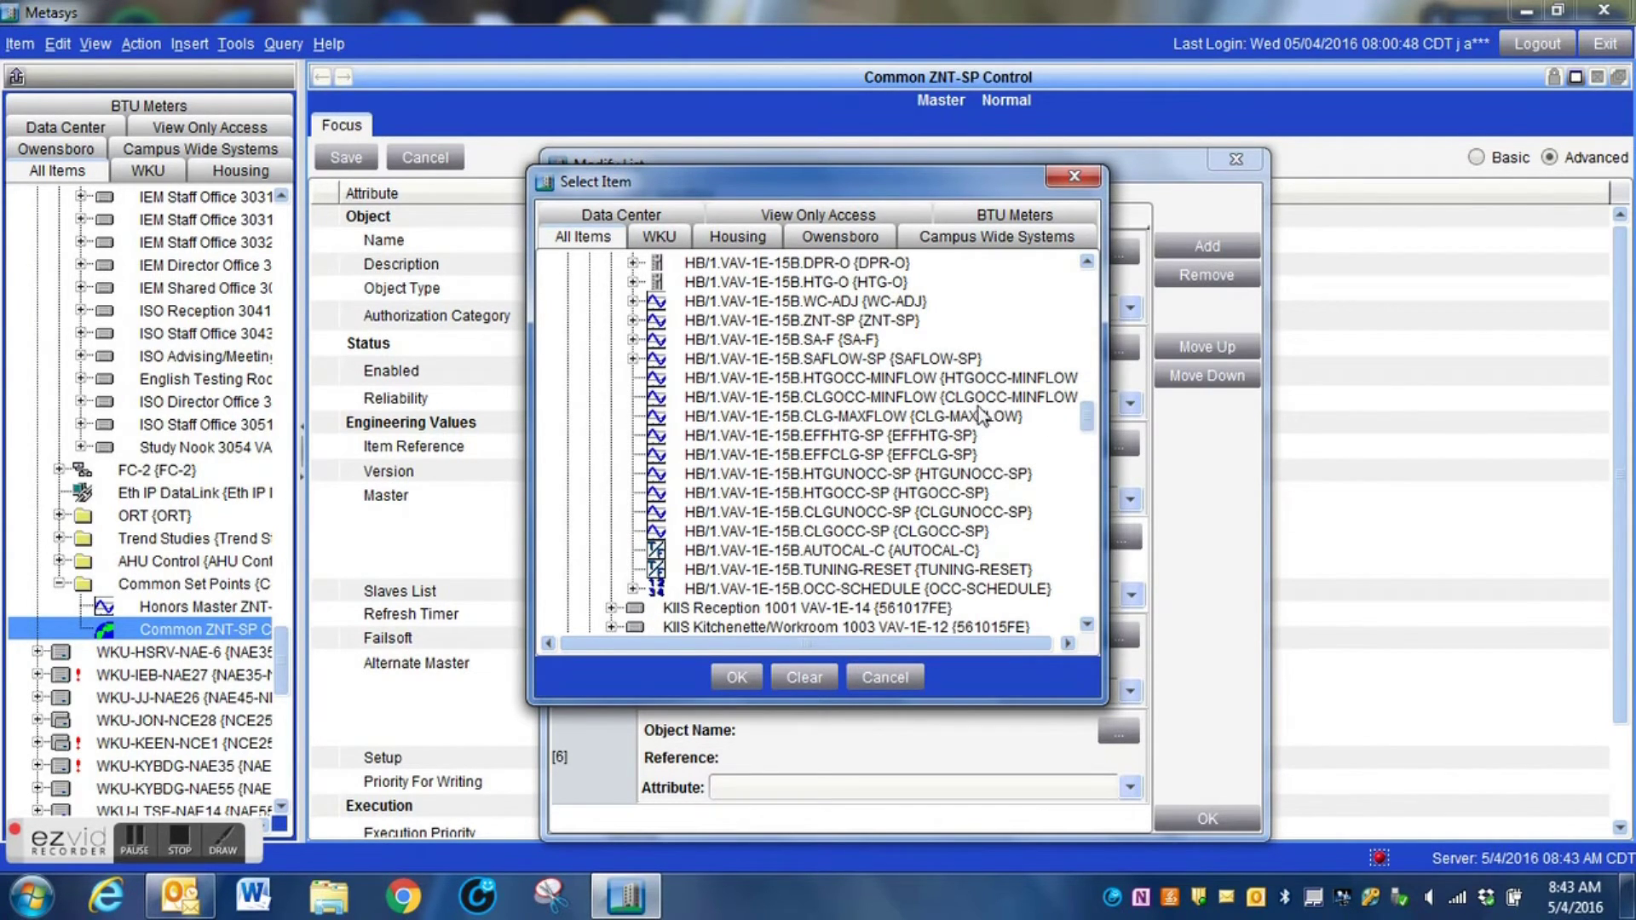
{"action": "left_click", "coordinate": [887, 325]}
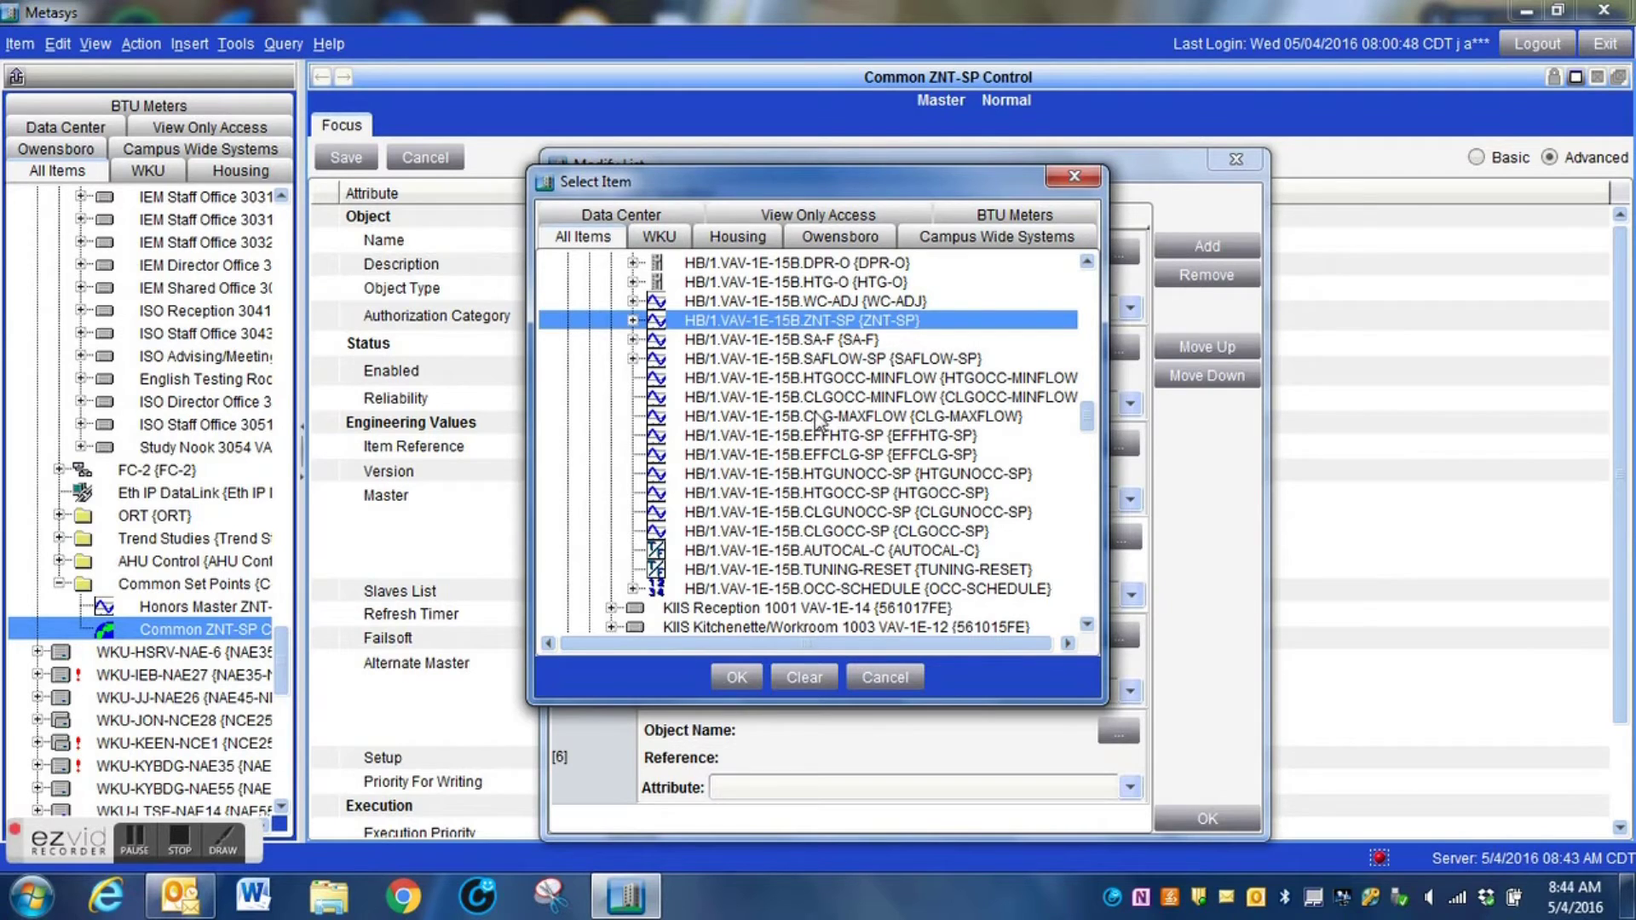
{"action": "left_click", "coordinate": [733, 675]}
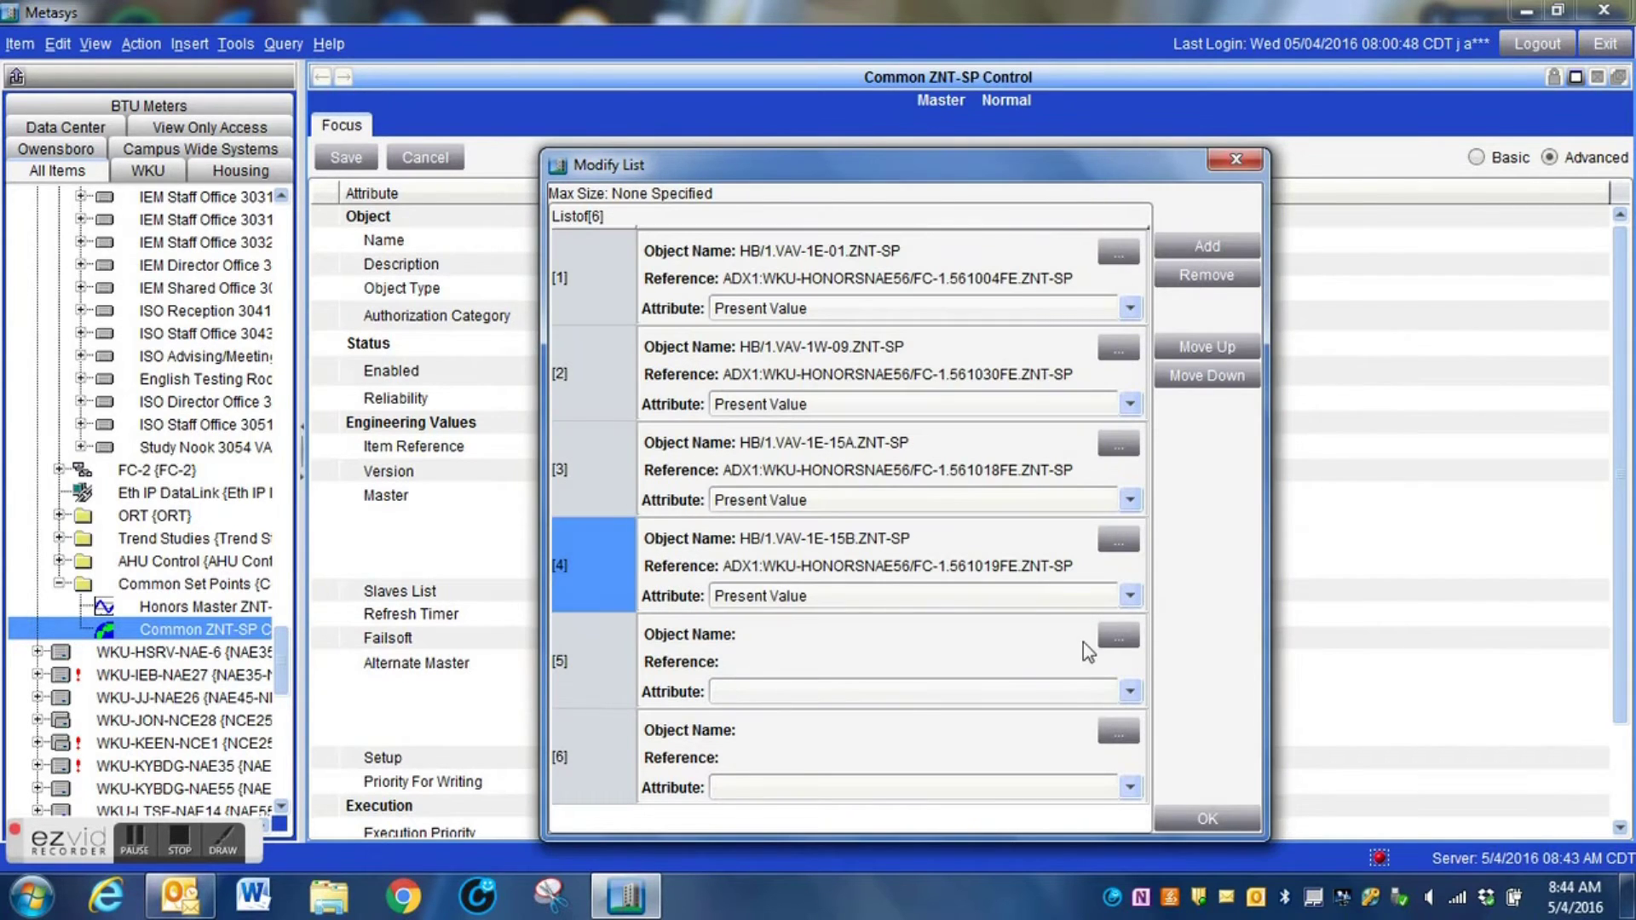
- Assign VAV-1E-14 and VAV-1E-12 ZNT-SP points to entries 5 and 6, and accept the list
{"action": "left_click", "coordinate": [1117, 635]}
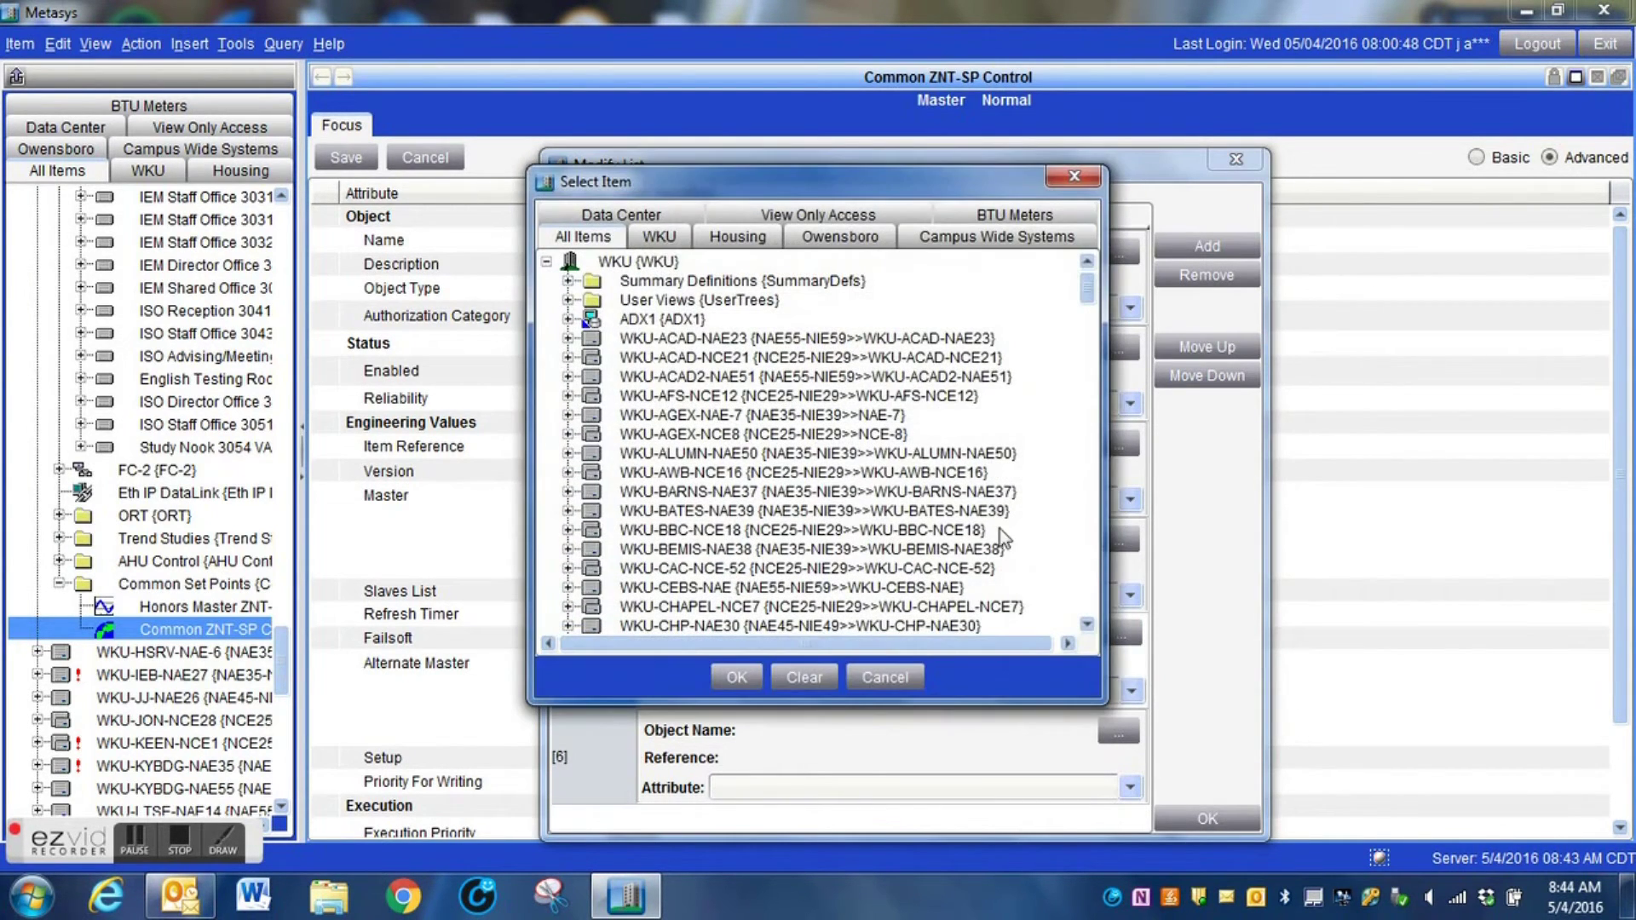
{"action": "left_click_drag", "start_coordinate": [1084, 294], "coordinate": [1102, 437]}
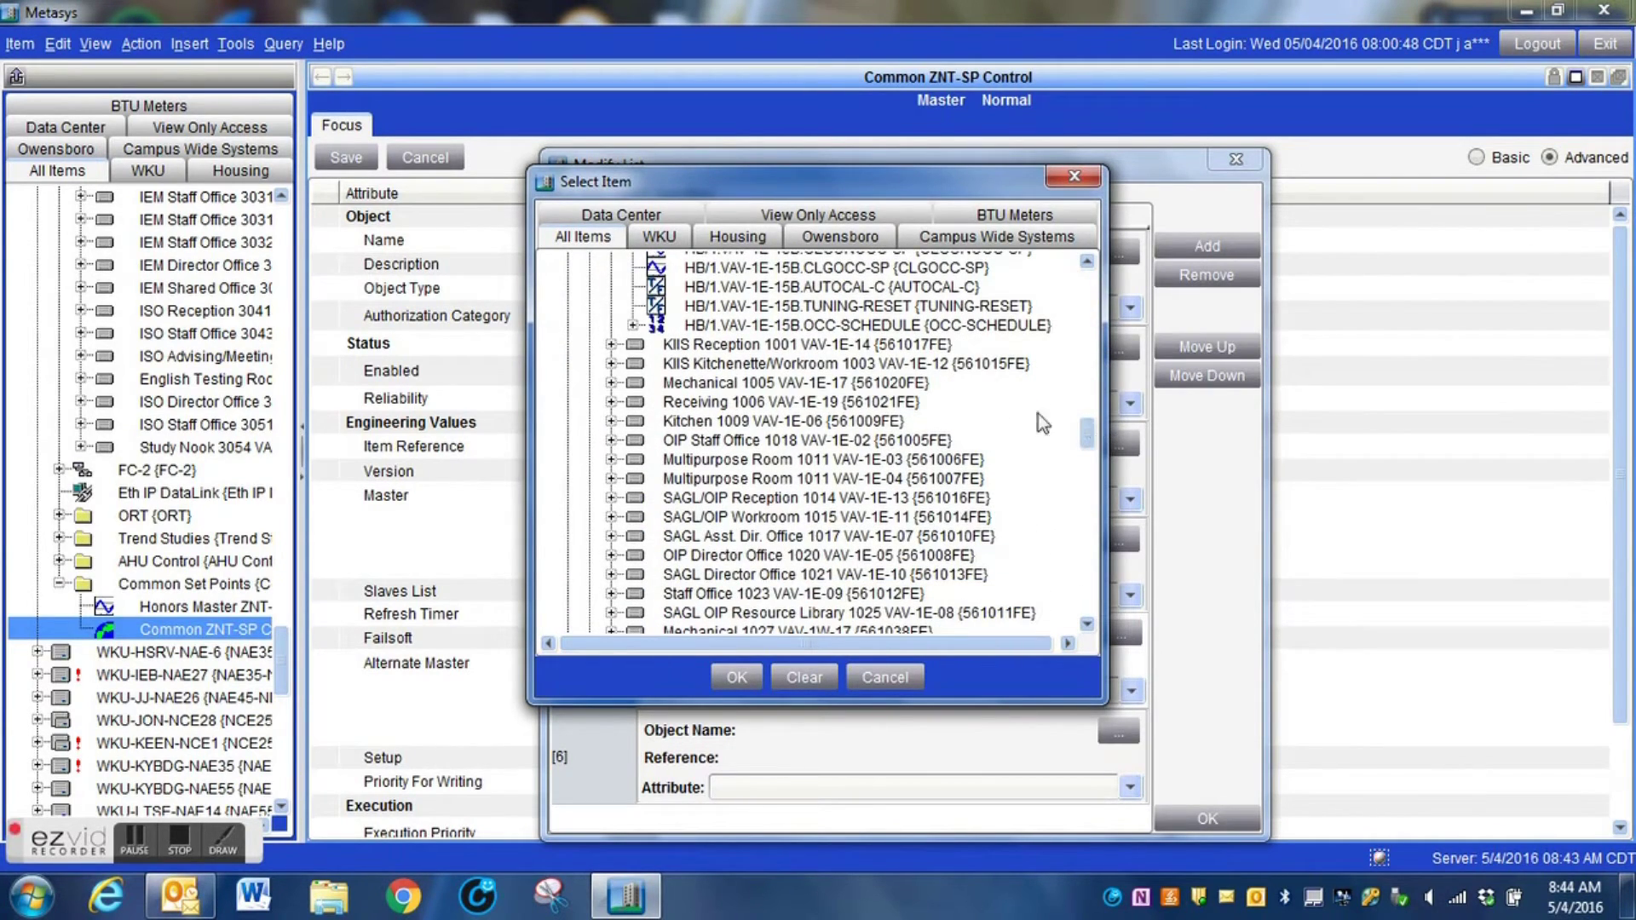
{"action": "left_click", "coordinate": [611, 345]}
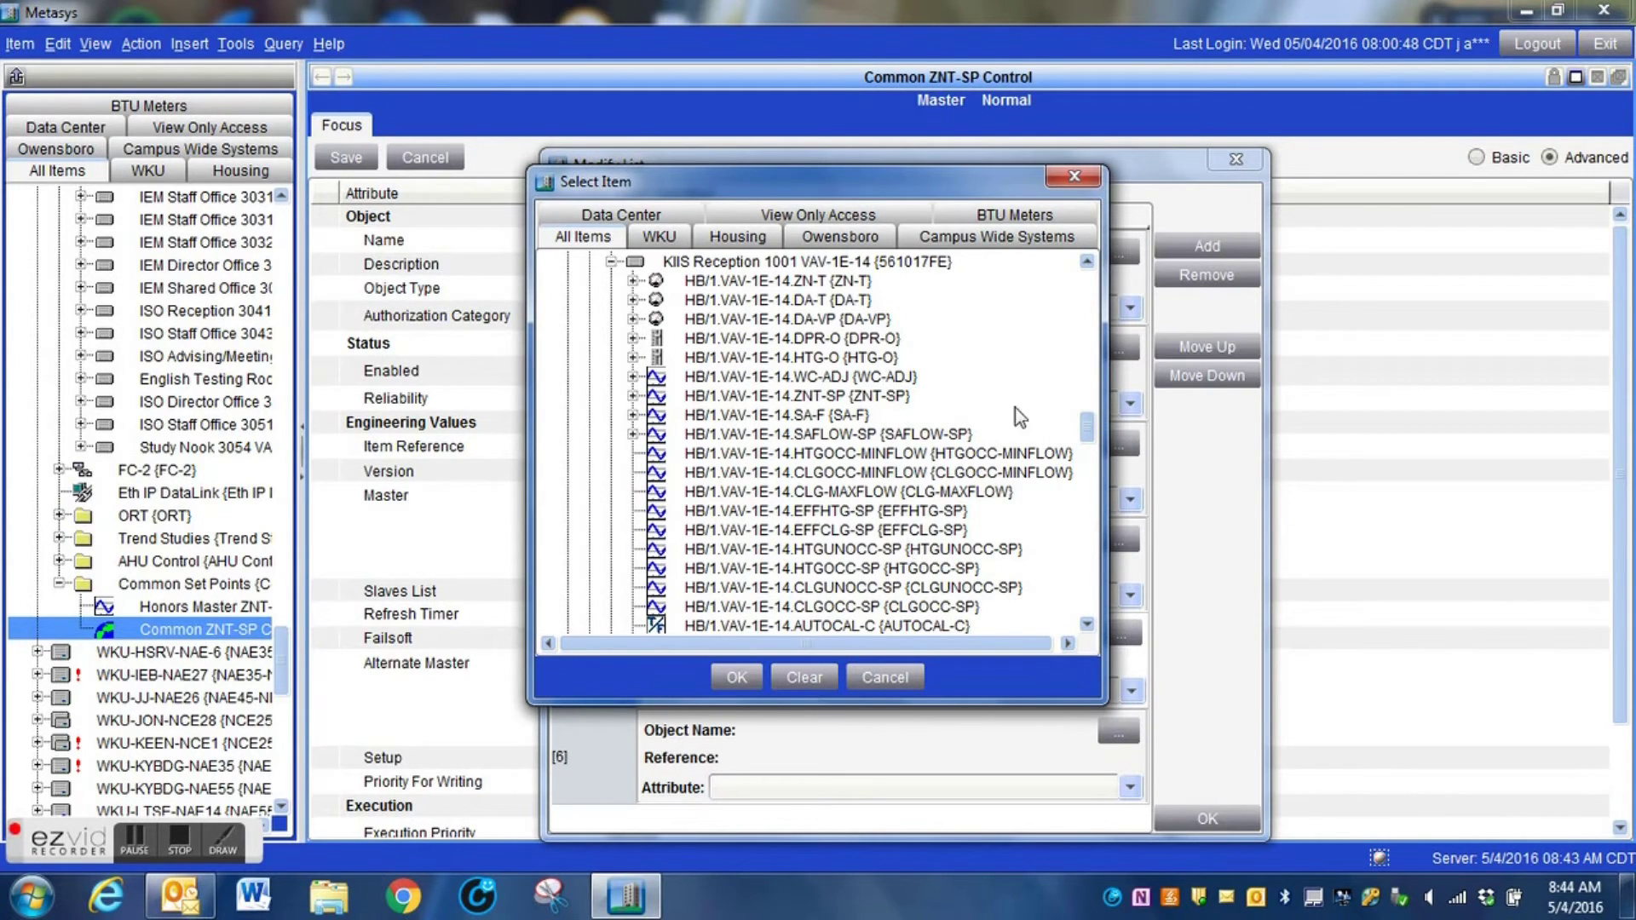
{"action": "left_click", "coordinate": [896, 397]}
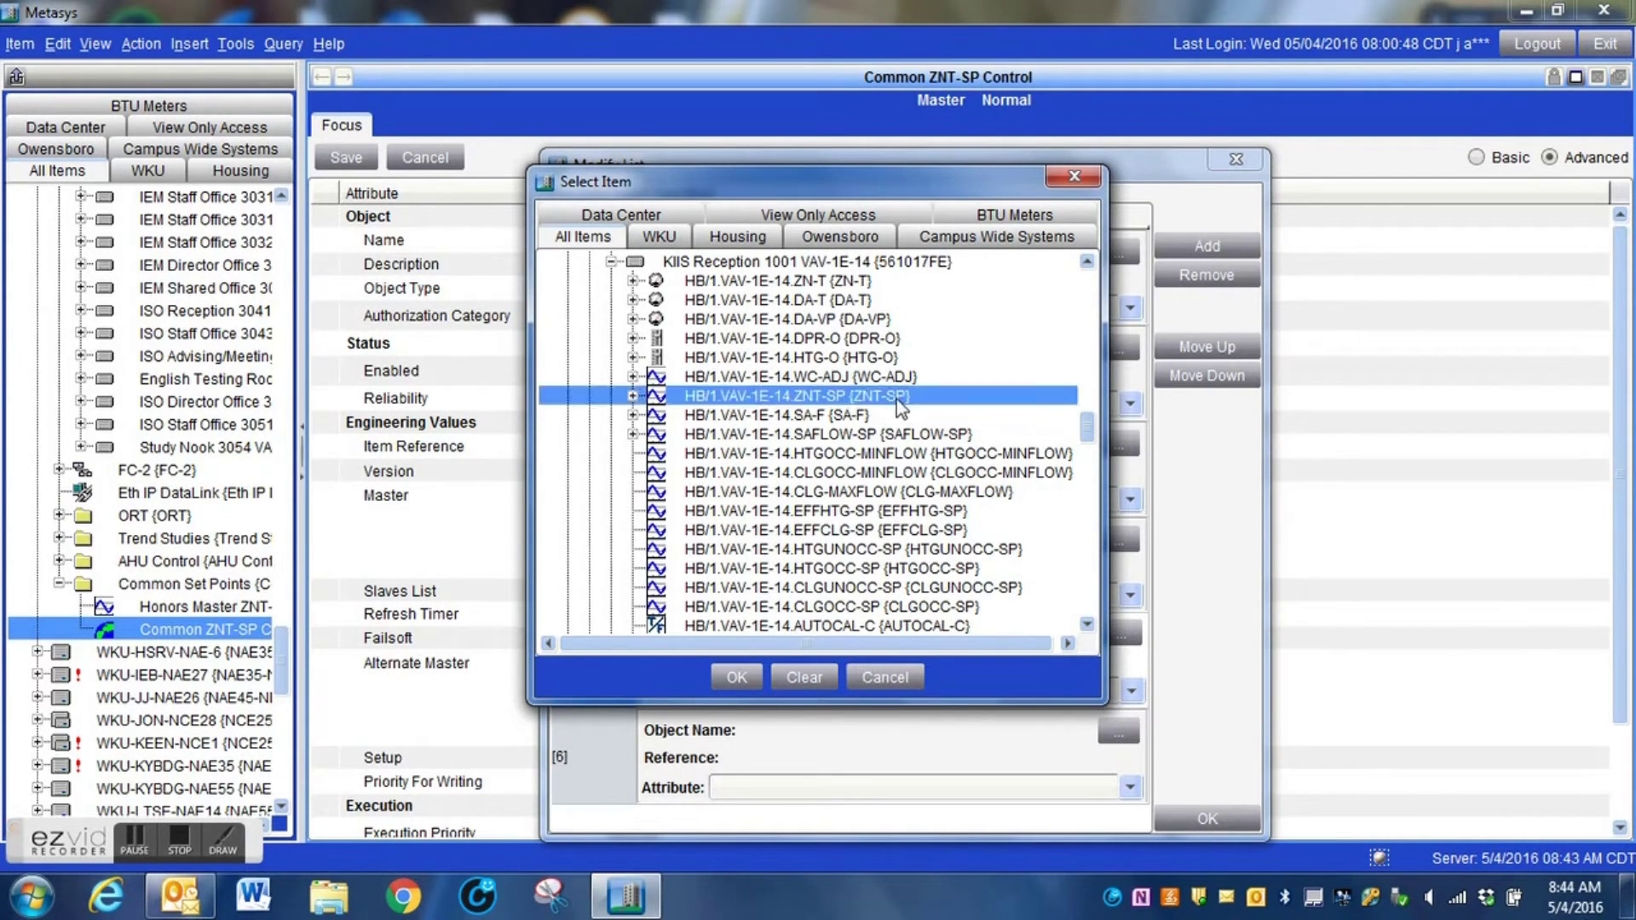
{"action": "left_click", "coordinate": [736, 677]}
{"action": "left_click", "coordinate": [1116, 731]}
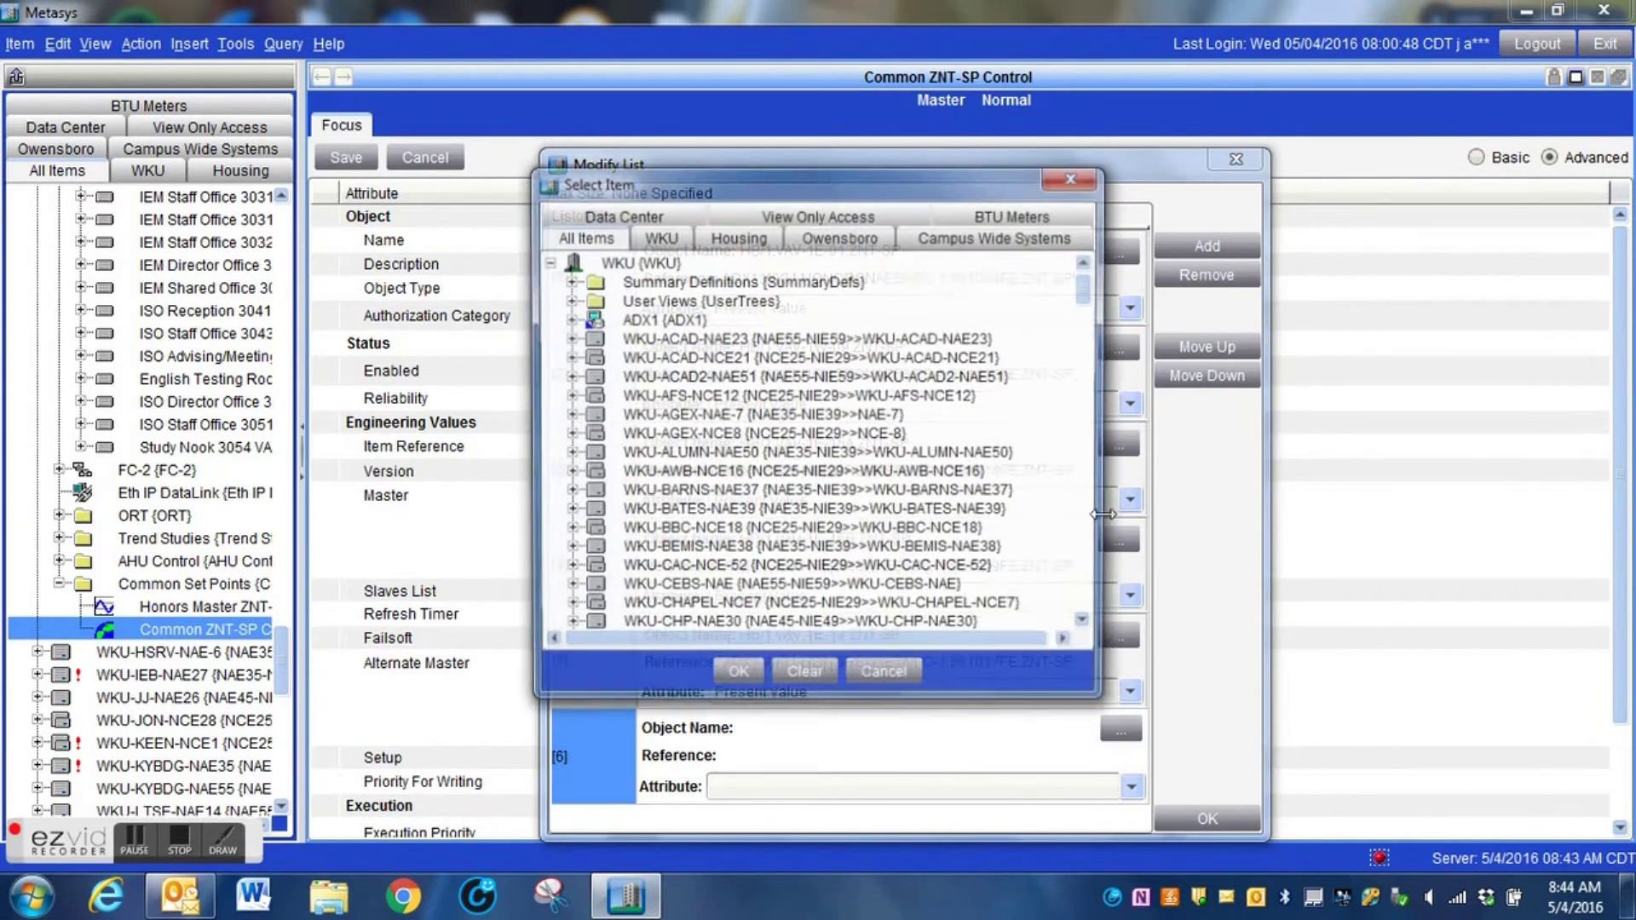
{"action": "left_click_drag", "start_coordinate": [1086, 307], "coordinate": [1093, 460]}
{"action": "left_click", "coordinate": [610, 333]}
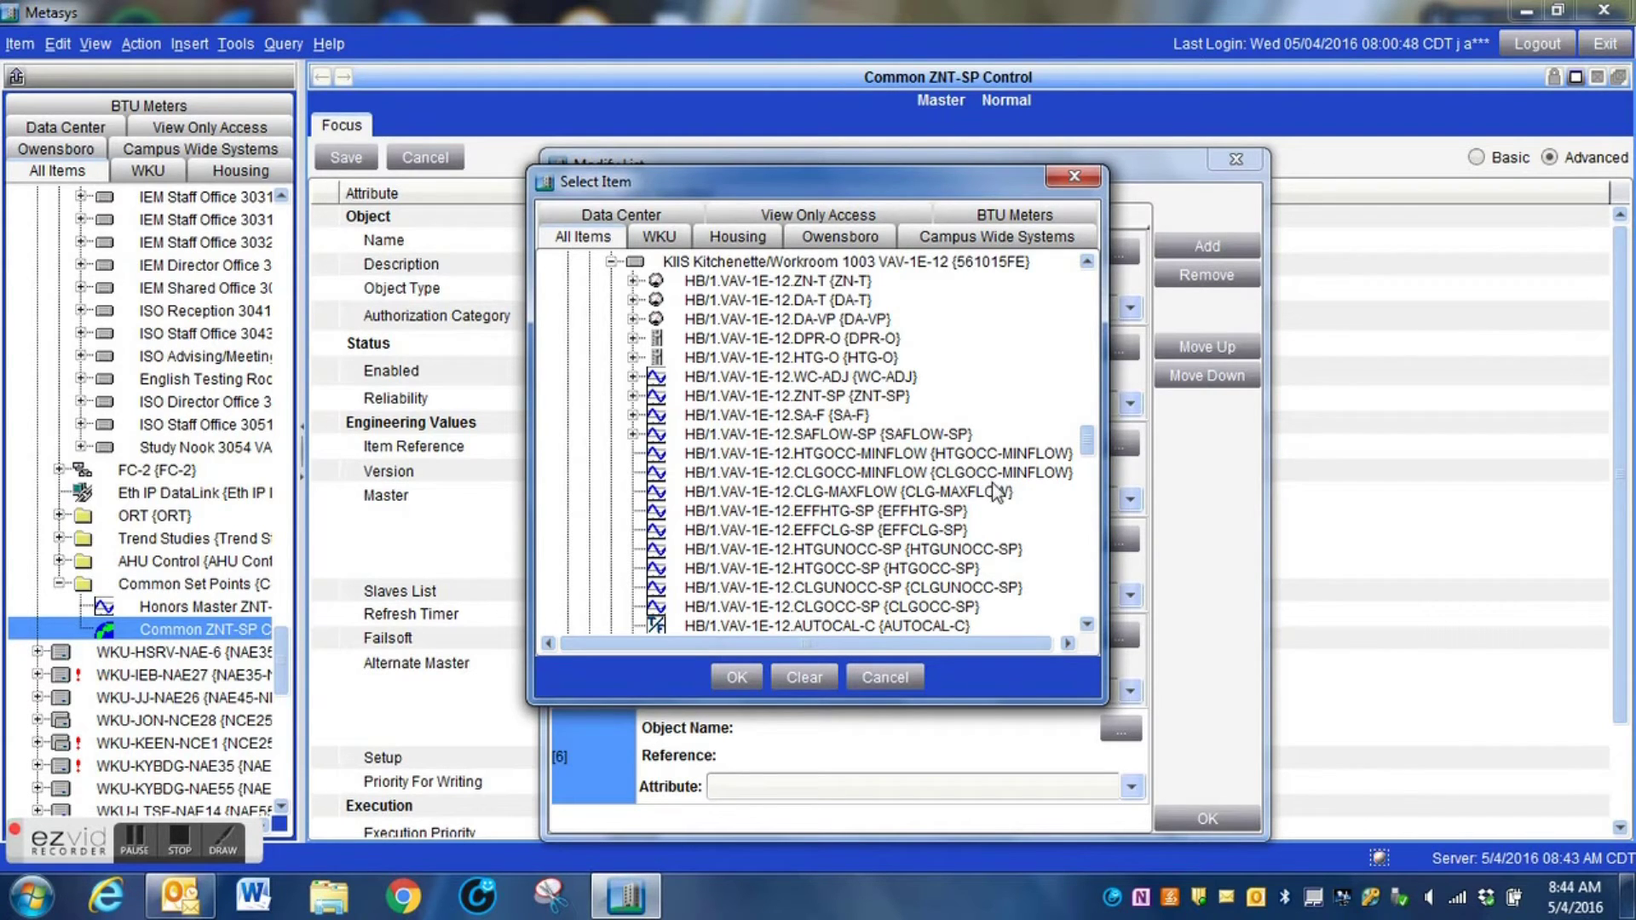
{"action": "left_click", "coordinate": [863, 396]}
{"action": "left_click", "coordinate": [738, 678]}
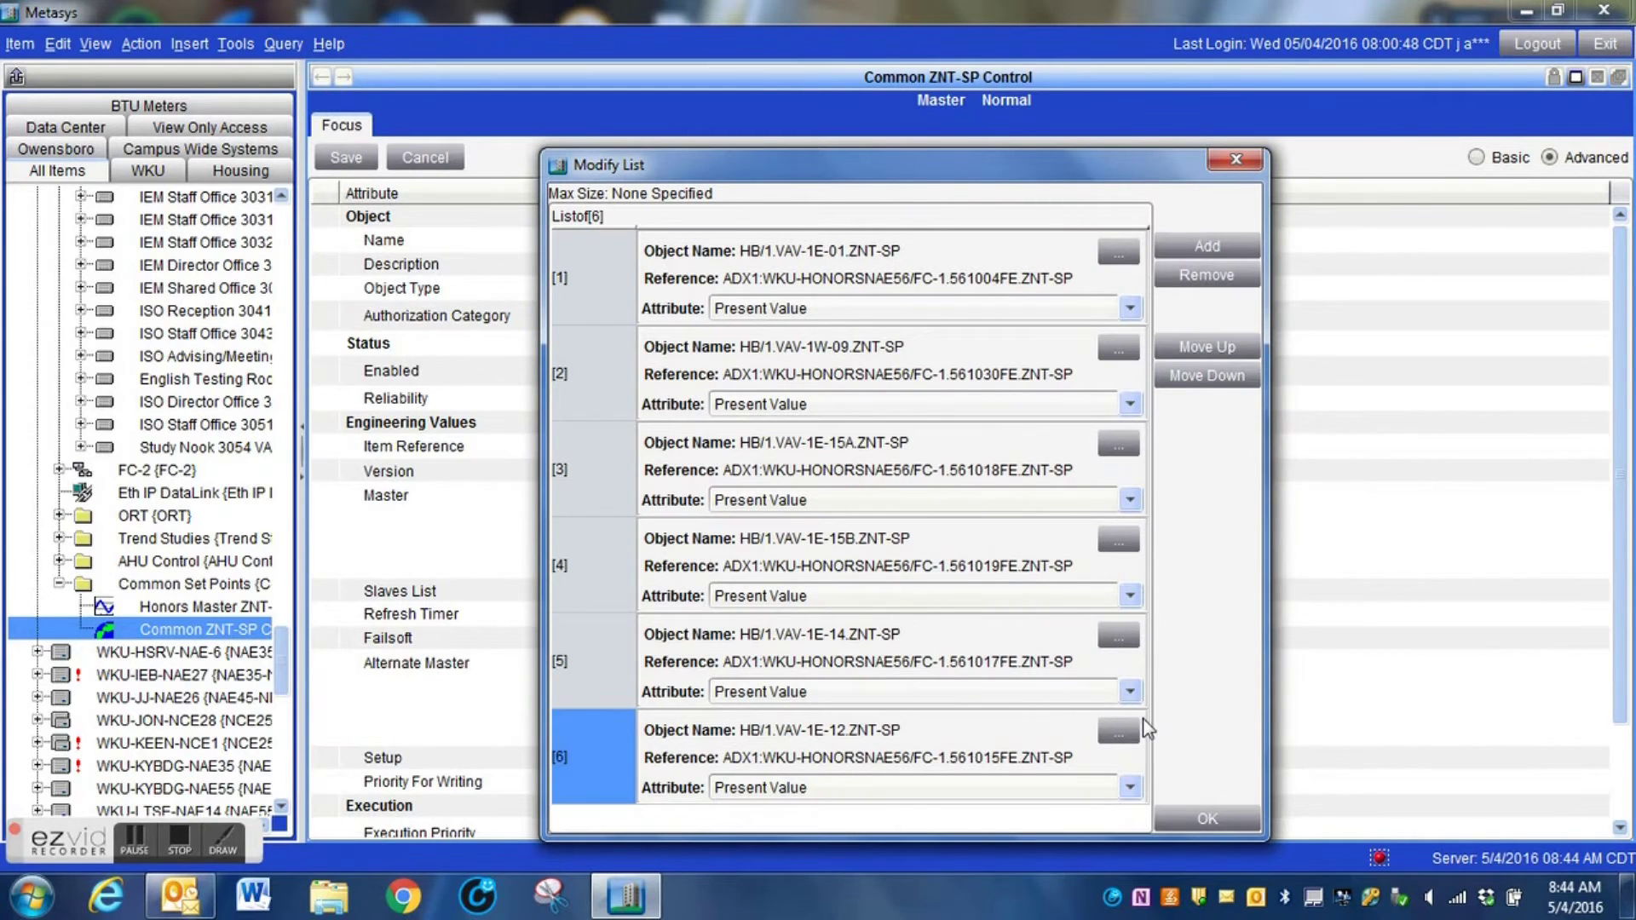
{"action": "left_click", "coordinate": [1181, 814]}
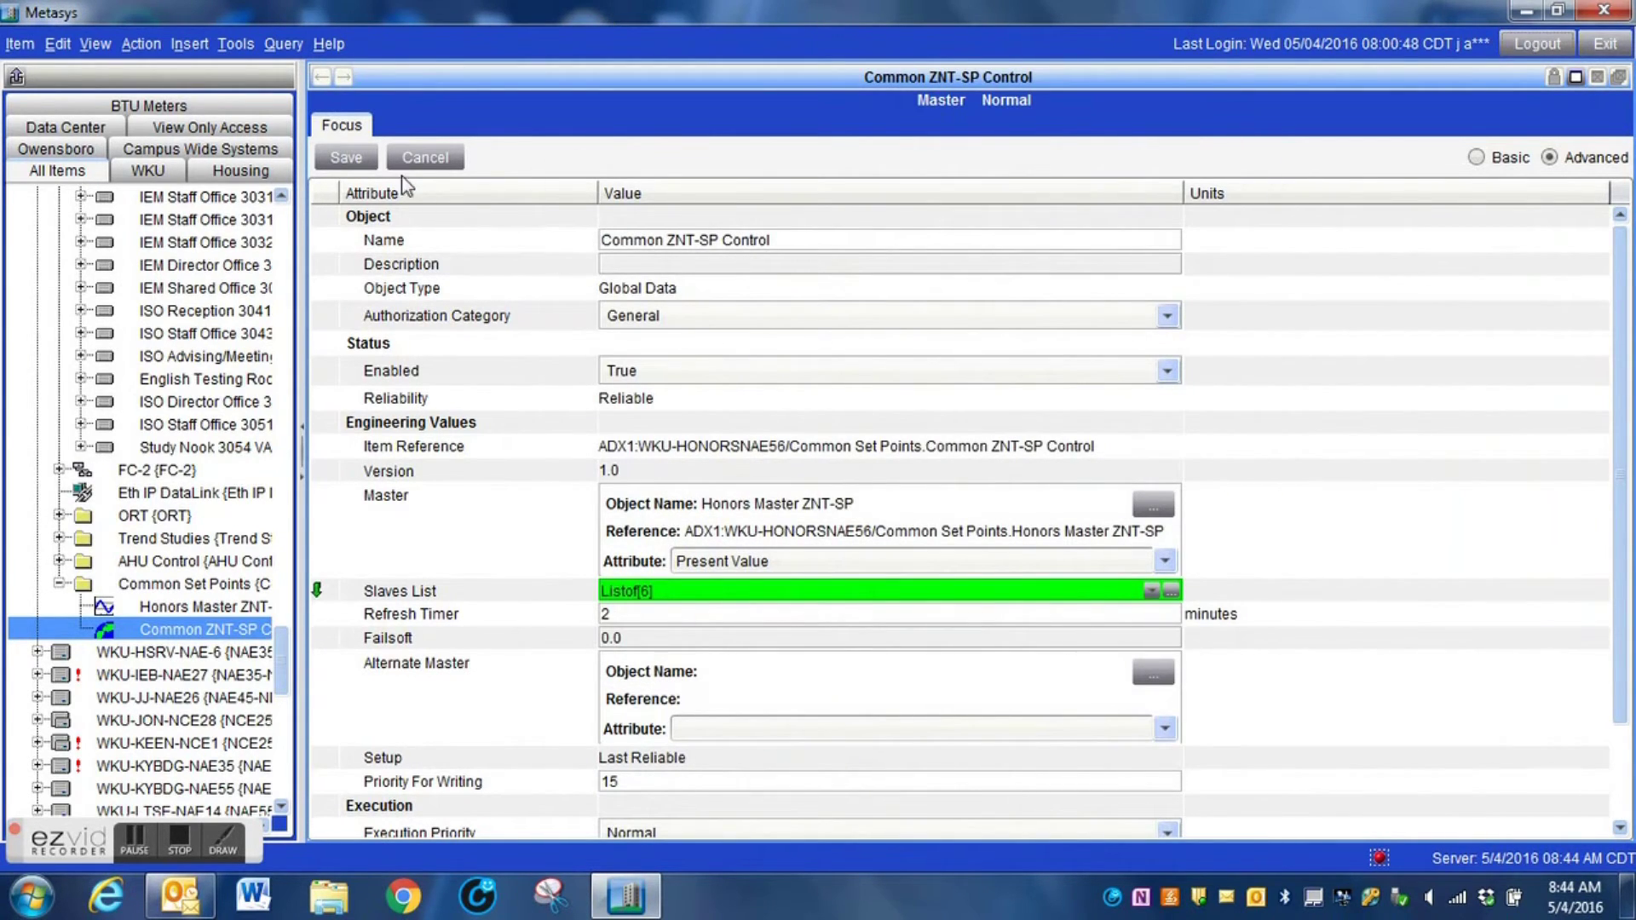
- Save Common ZNT-SP Control with its six slaves, then return it to Edit mode
{"action": "left_click", "coordinate": [346, 158]}
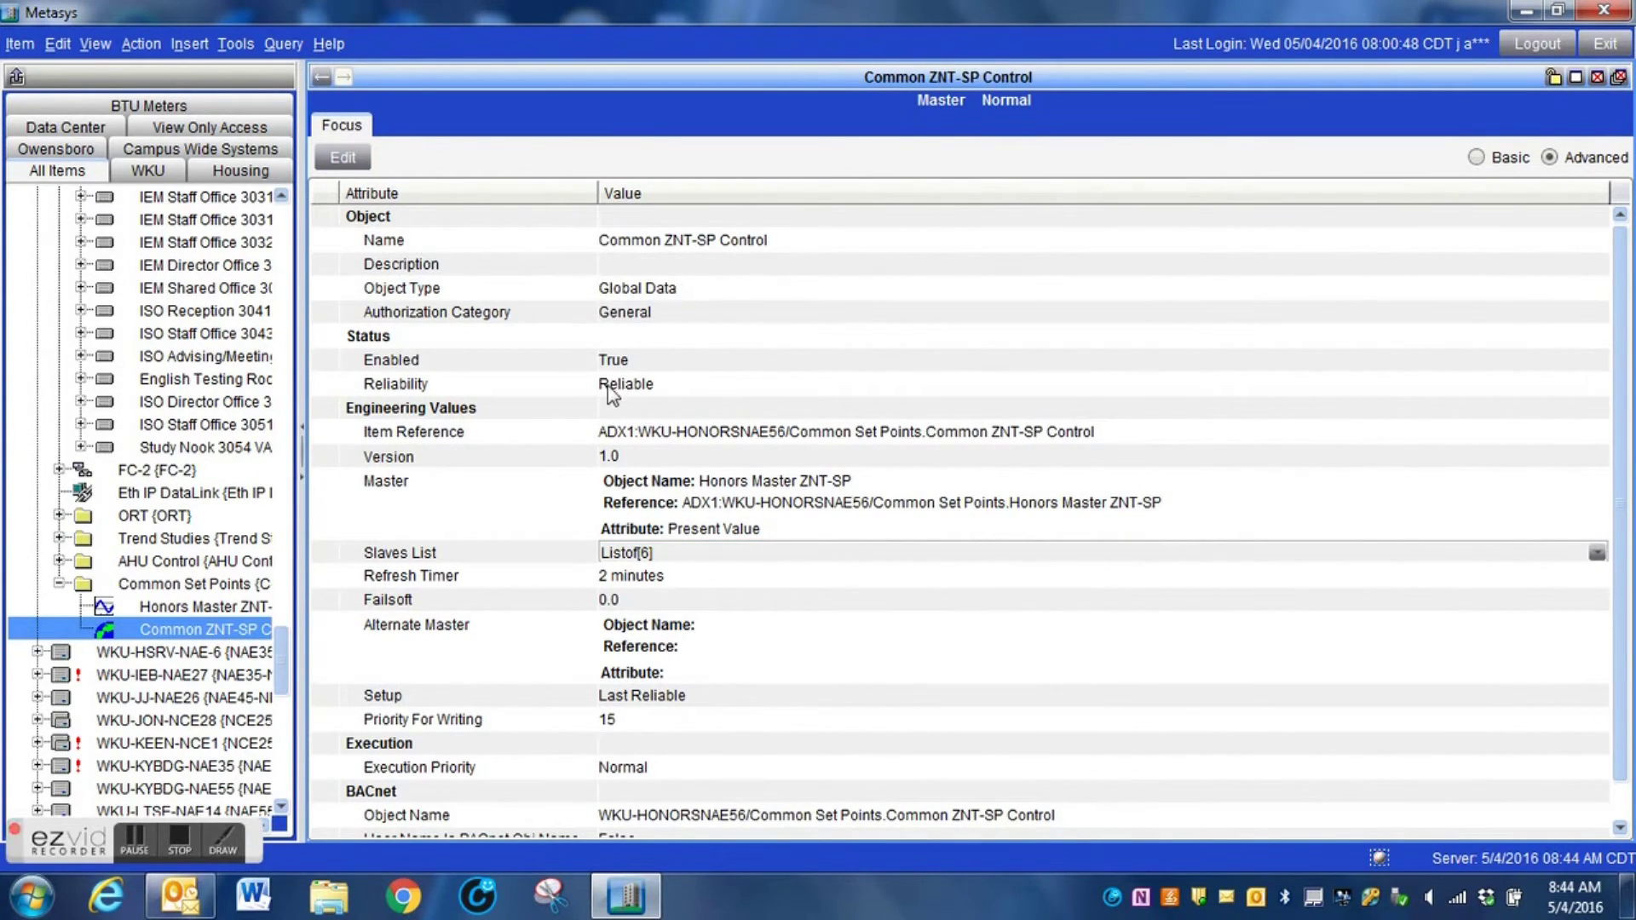
{"action": "left_click", "coordinate": [342, 157]}
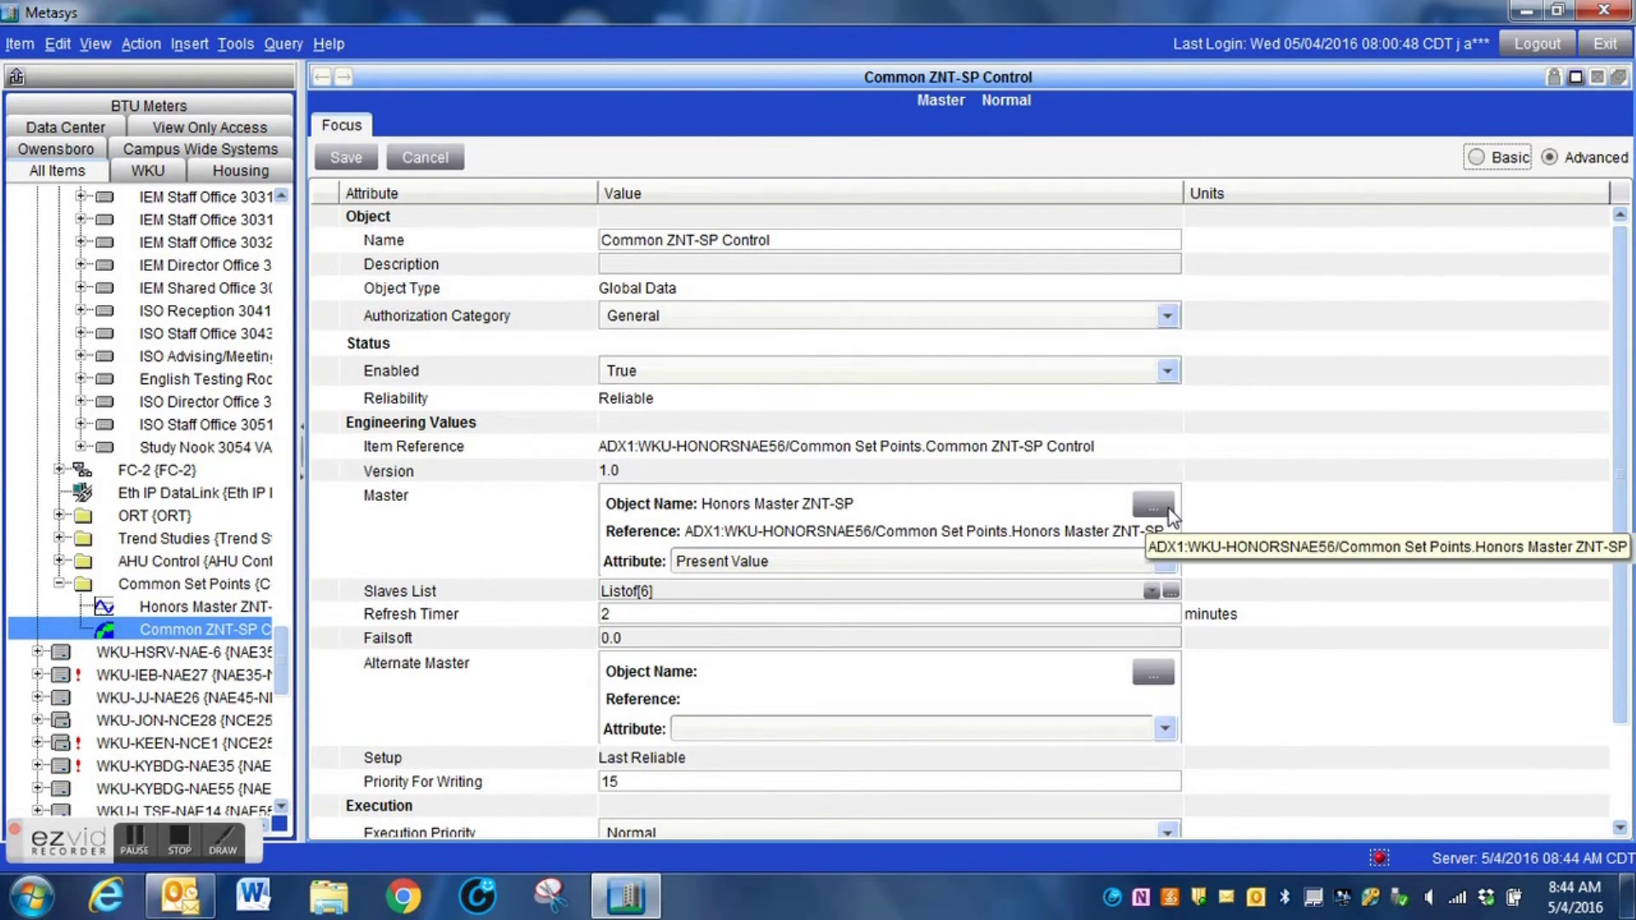
- Grow the Slaves List to 101 Present Value entries, ending with HB/3.VAV-3W-04.ZNT-SP
{"action": "left_click", "coordinate": [1172, 591]}
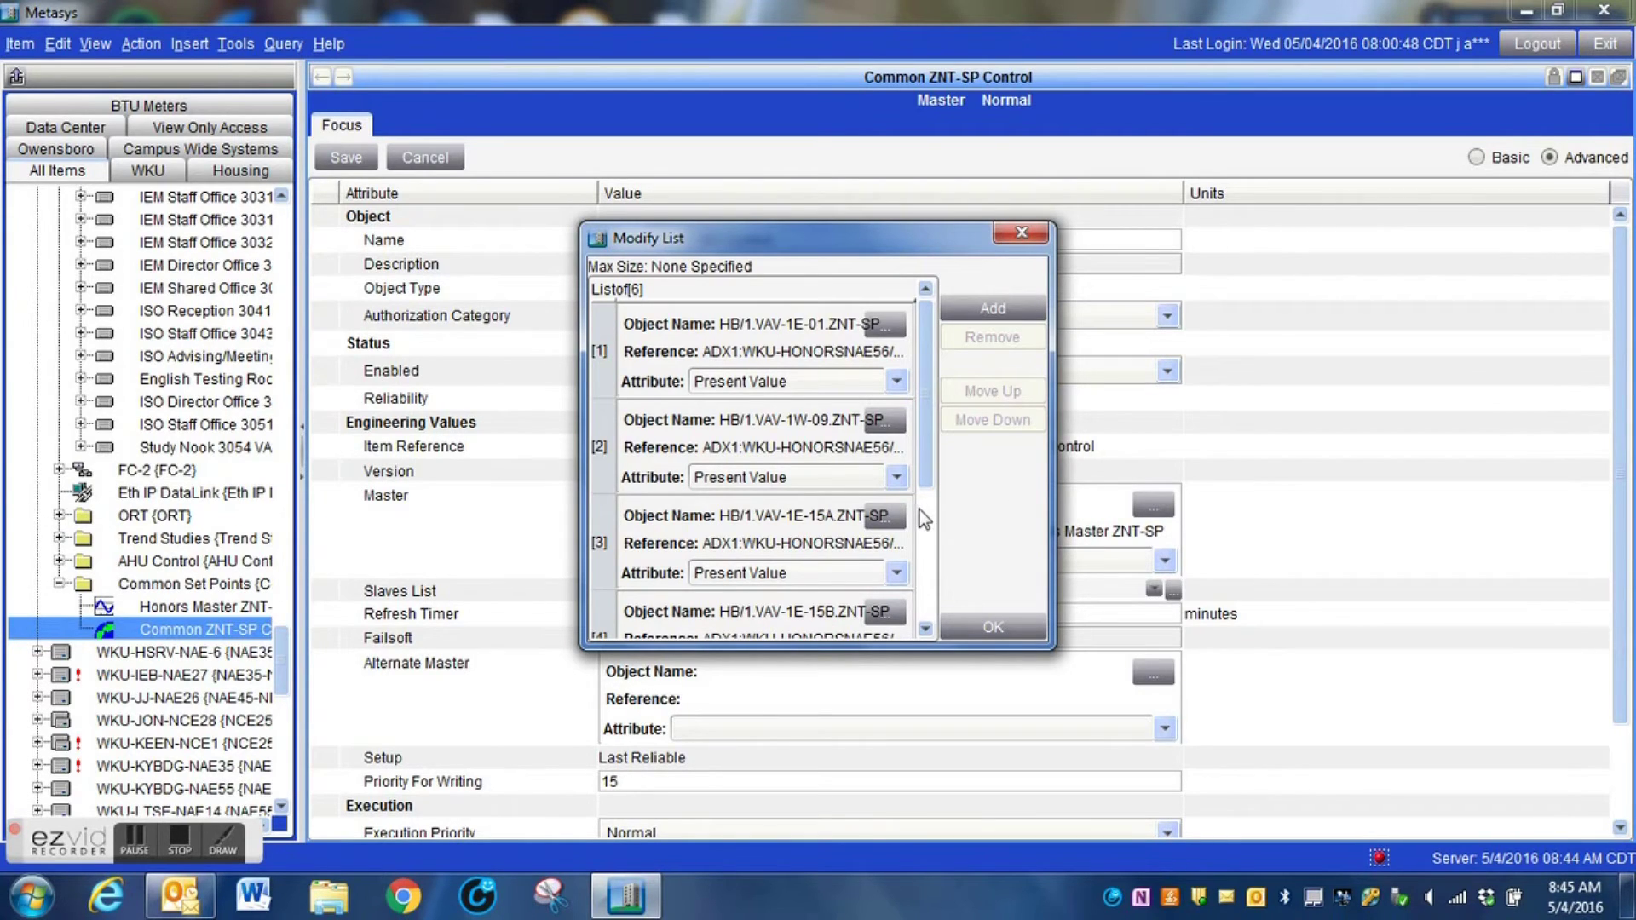
{"action": "left_click", "coordinate": [134, 846]}
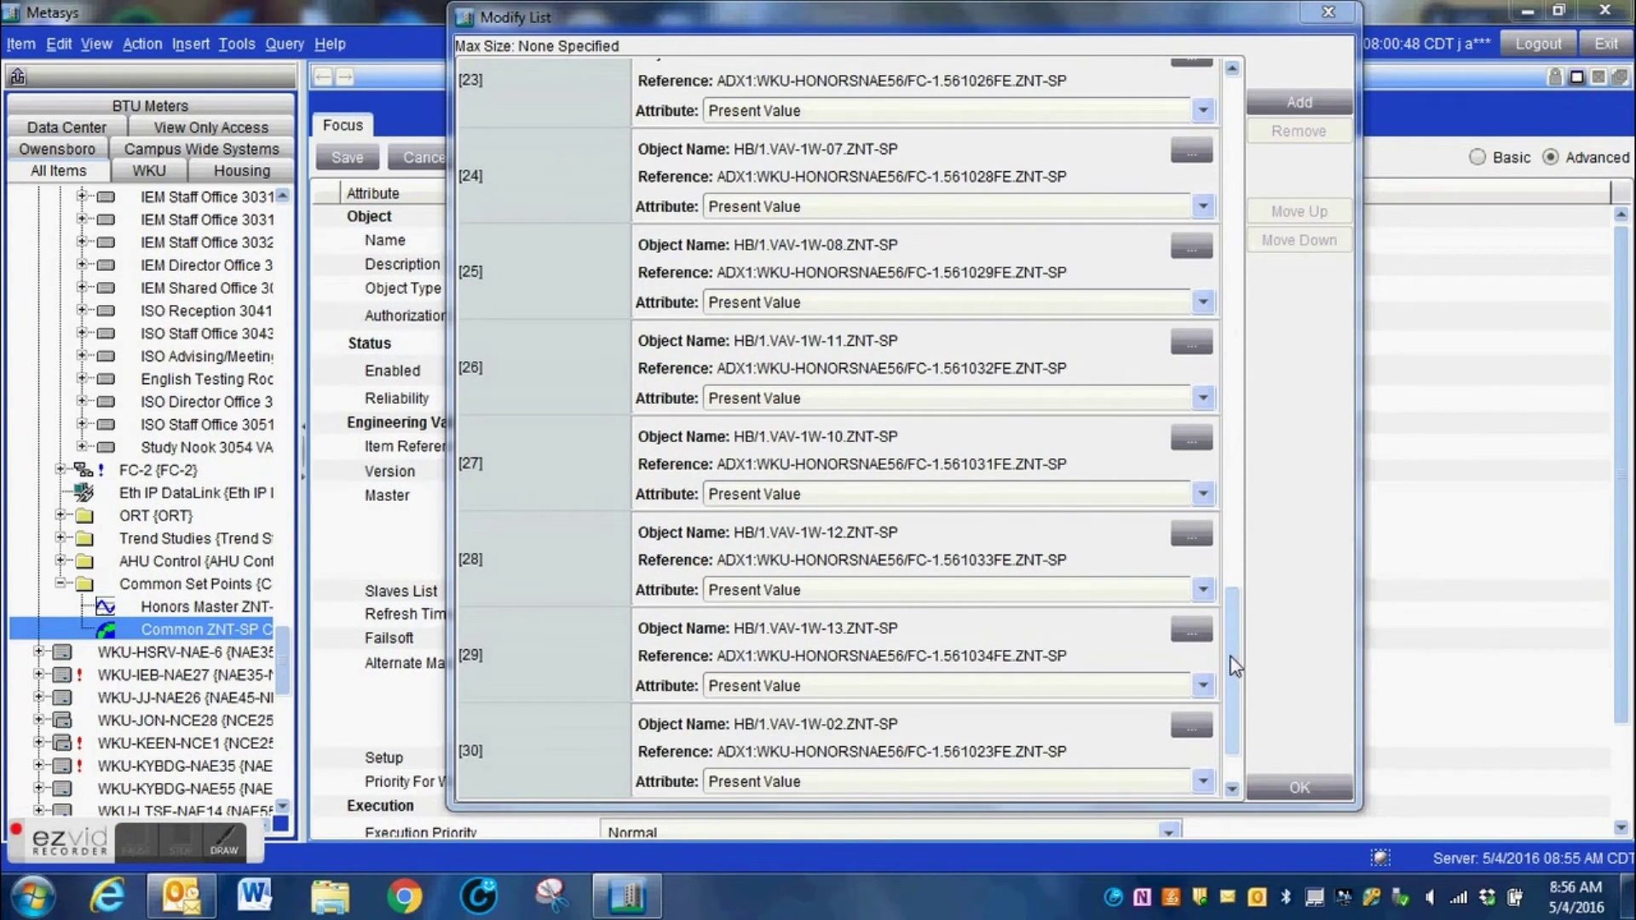
{"action": "left_click_drag", "start_coordinate": [1235, 661], "coordinate": [1219, 688]}
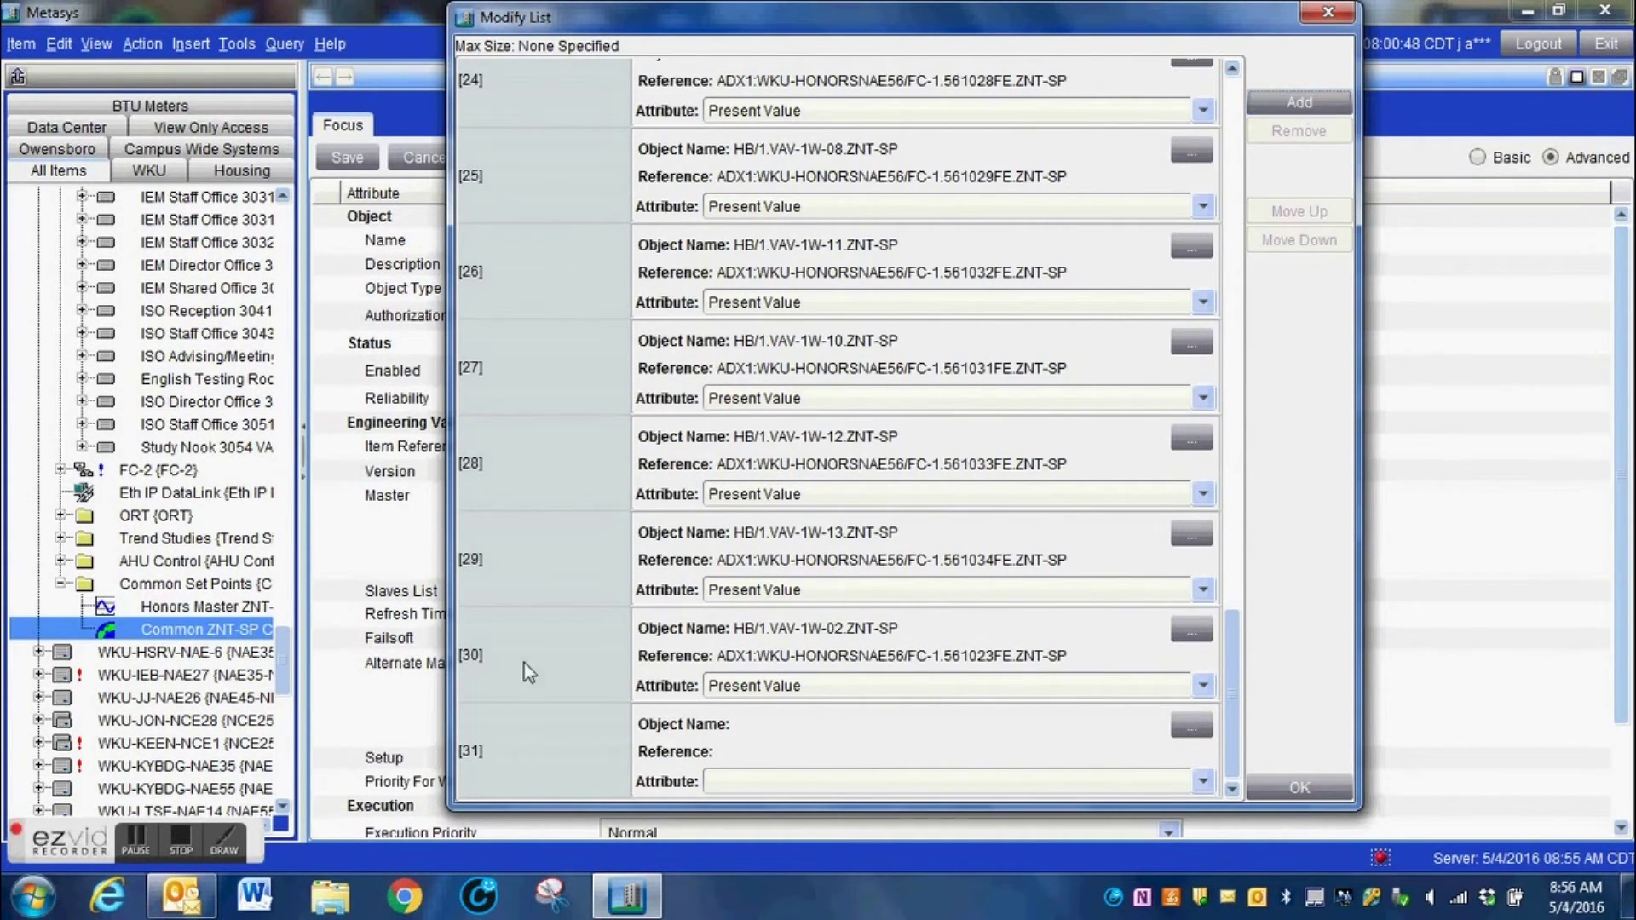
{"action": "left_click", "coordinate": [1300, 103]}
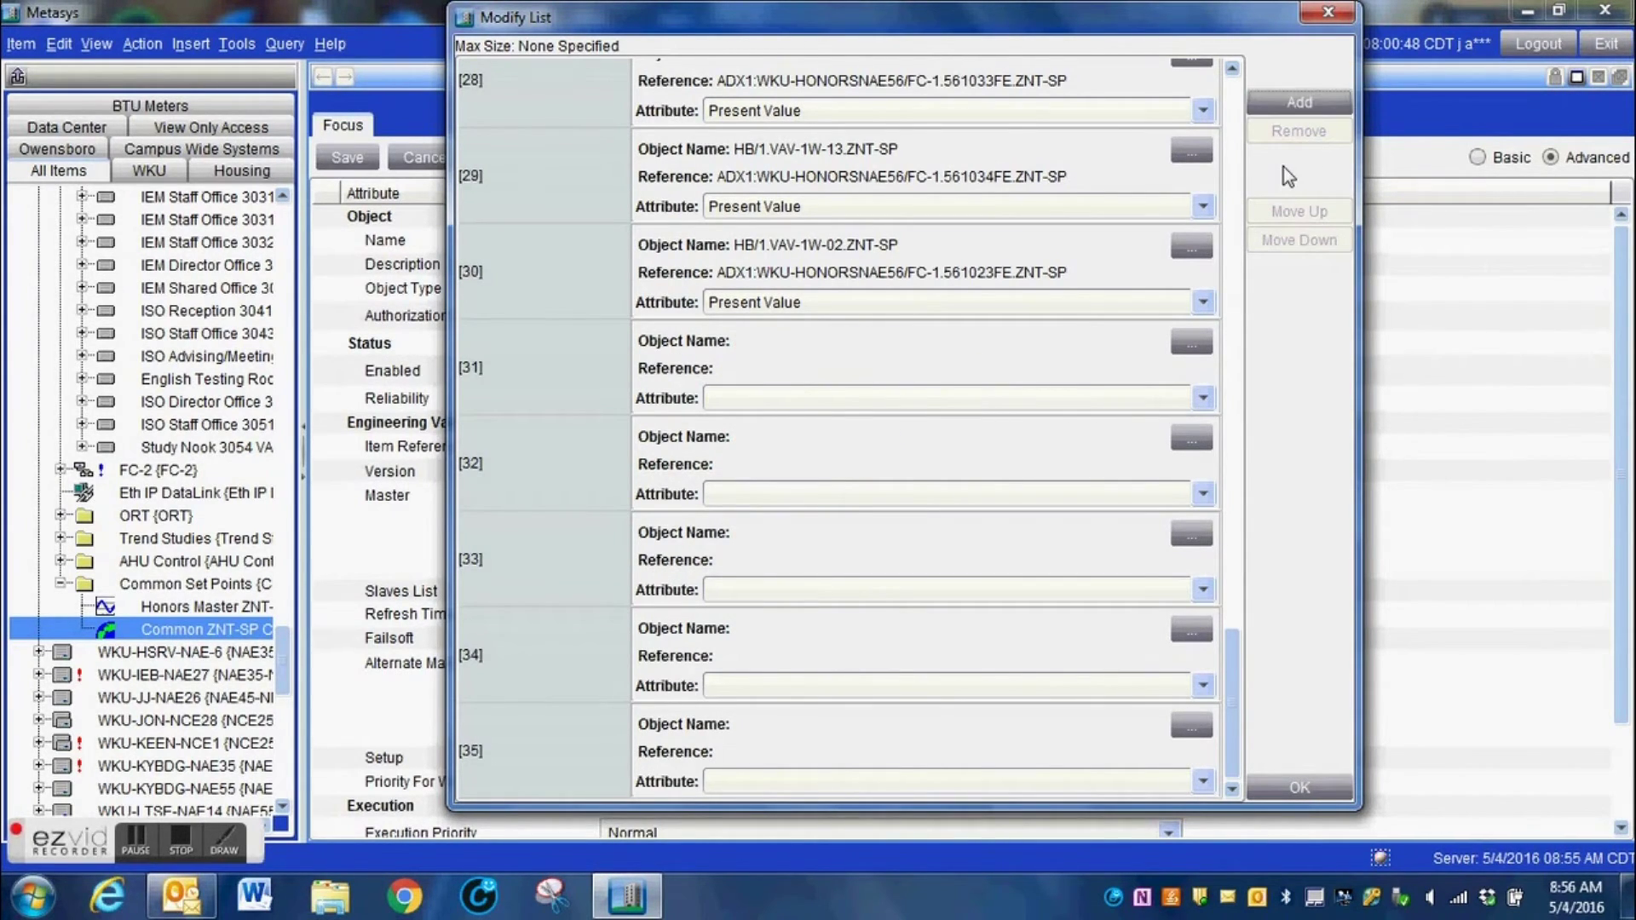
{"action": "left_click", "coordinate": [1312, 107]}
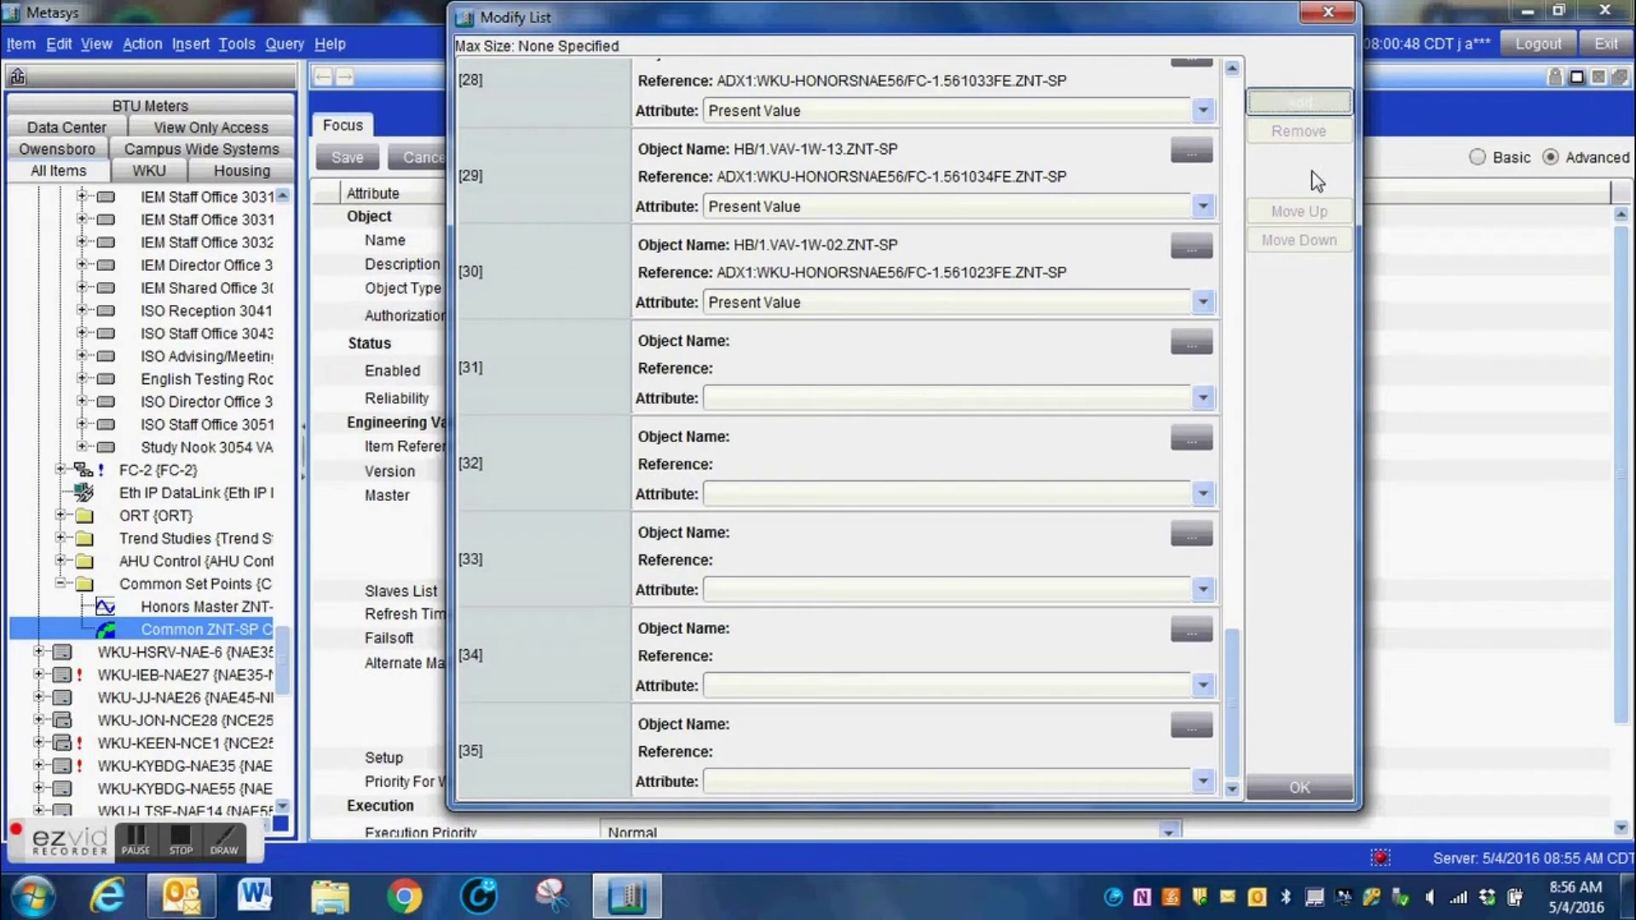
{"action": "left_click", "coordinate": [1300, 102]}
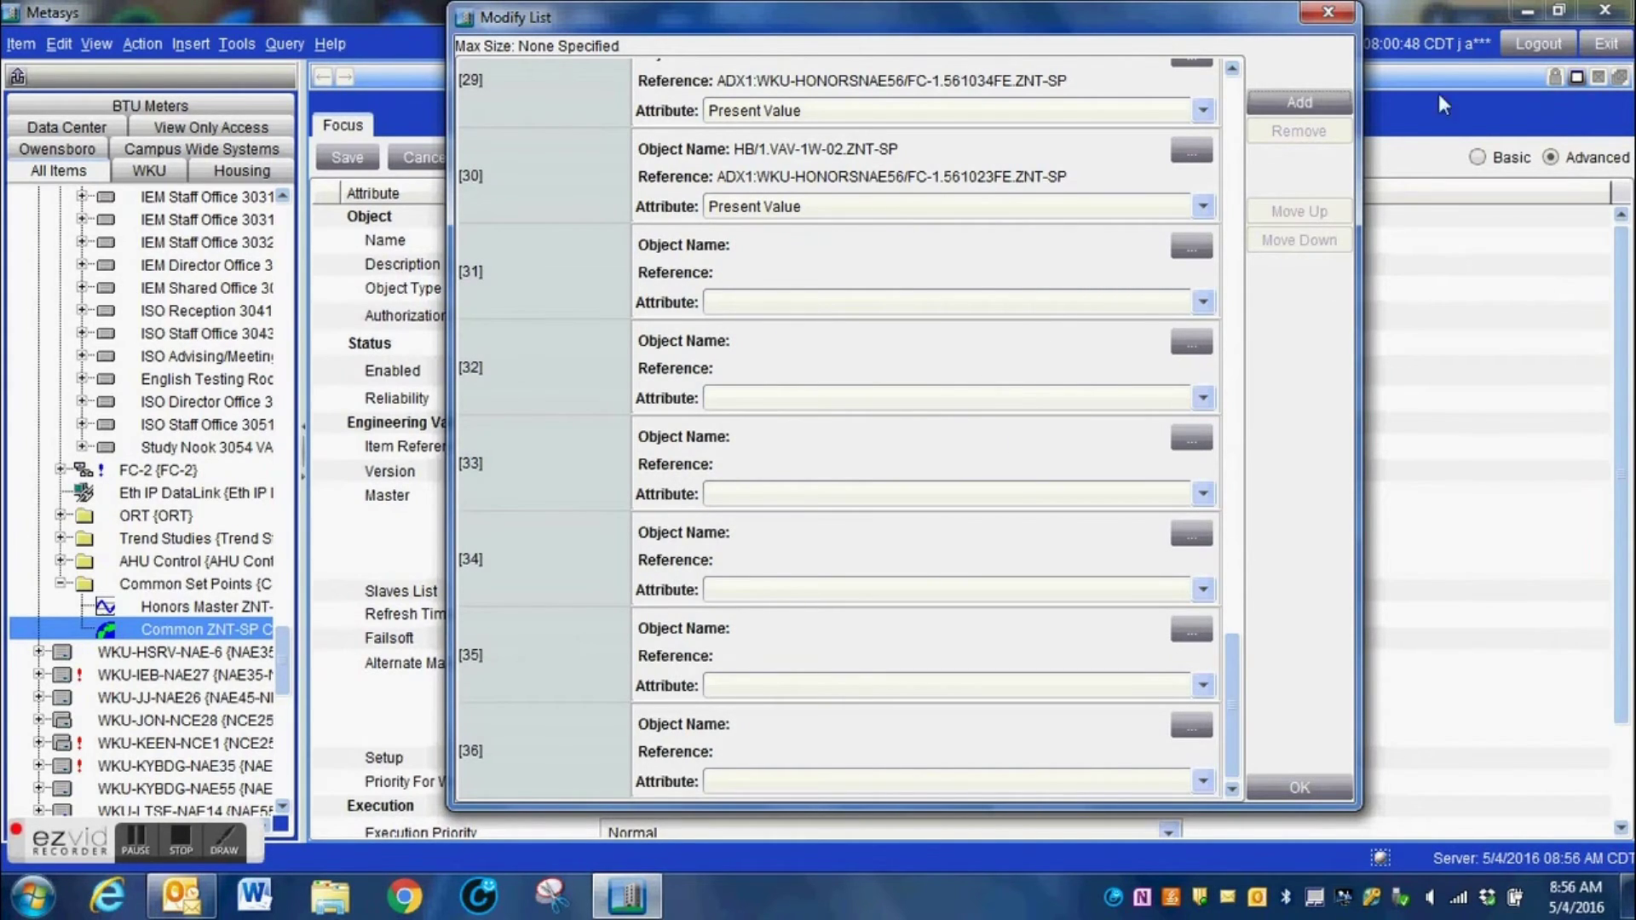
{"action": "left_click", "coordinate": [132, 842]}
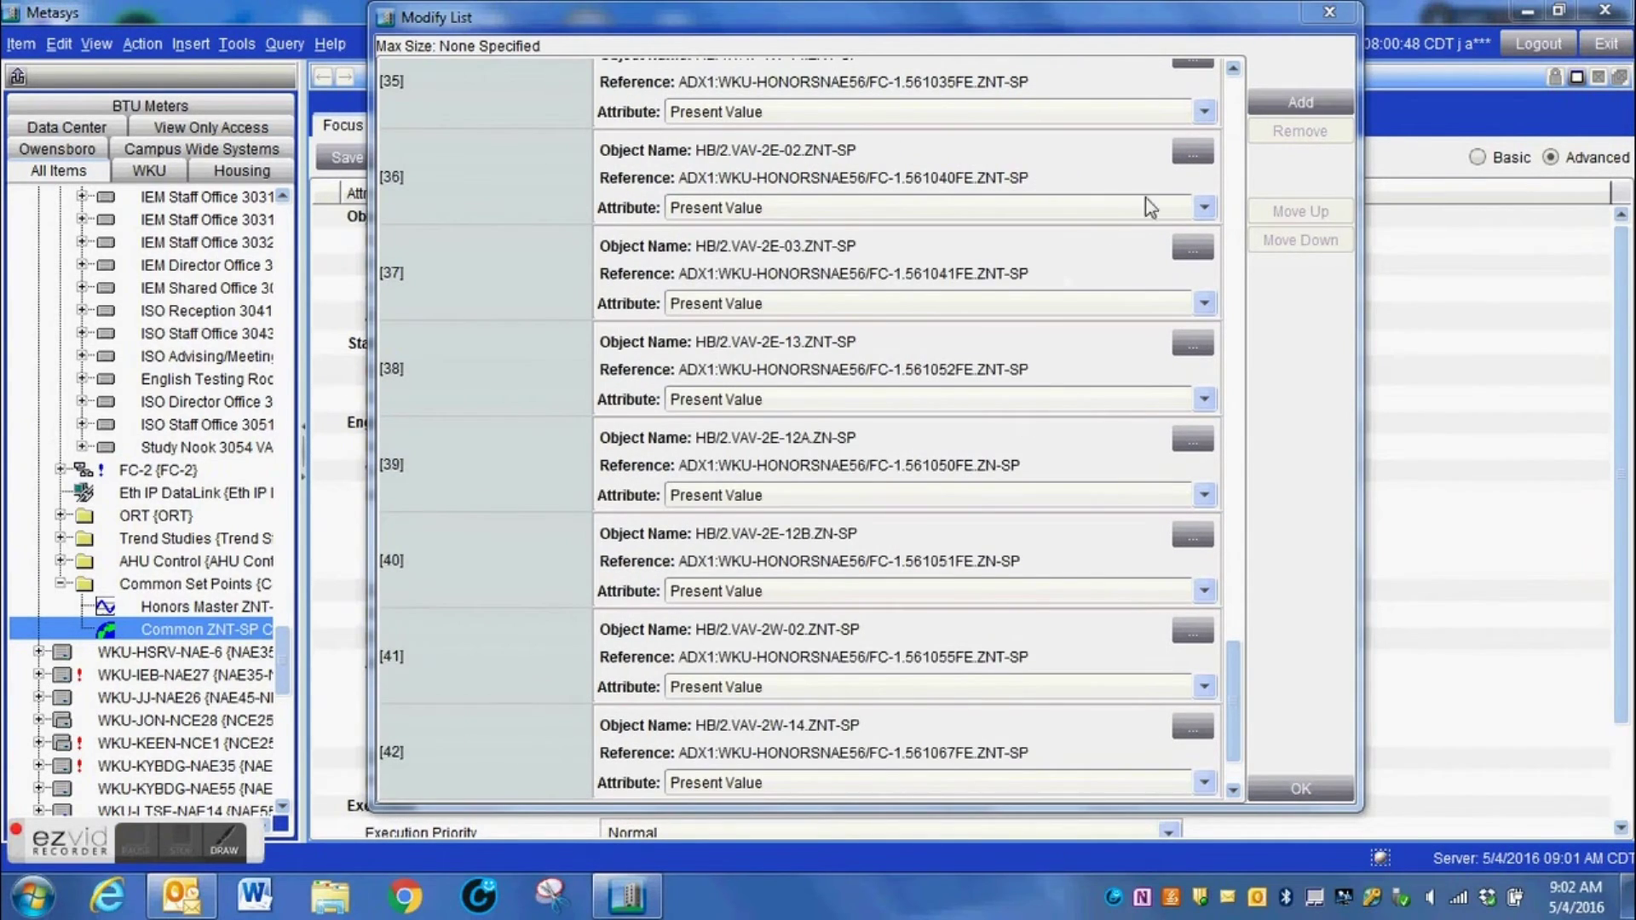
{"action": "left_click", "coordinate": [1296, 100]}
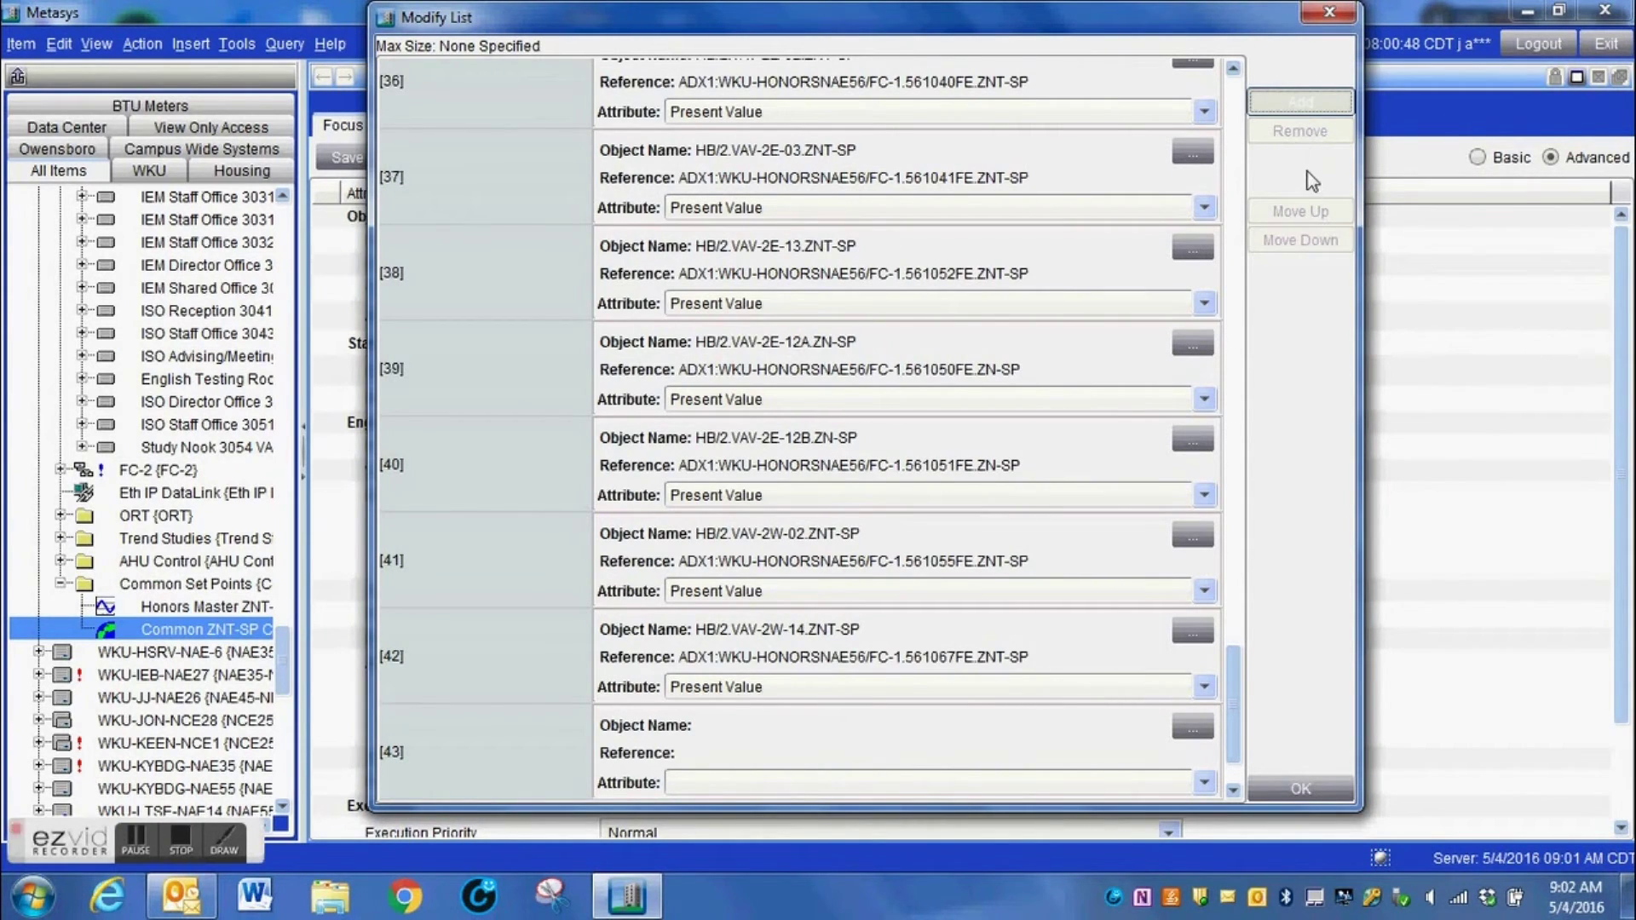
{"action": "left_click", "coordinate": [1300, 102]}
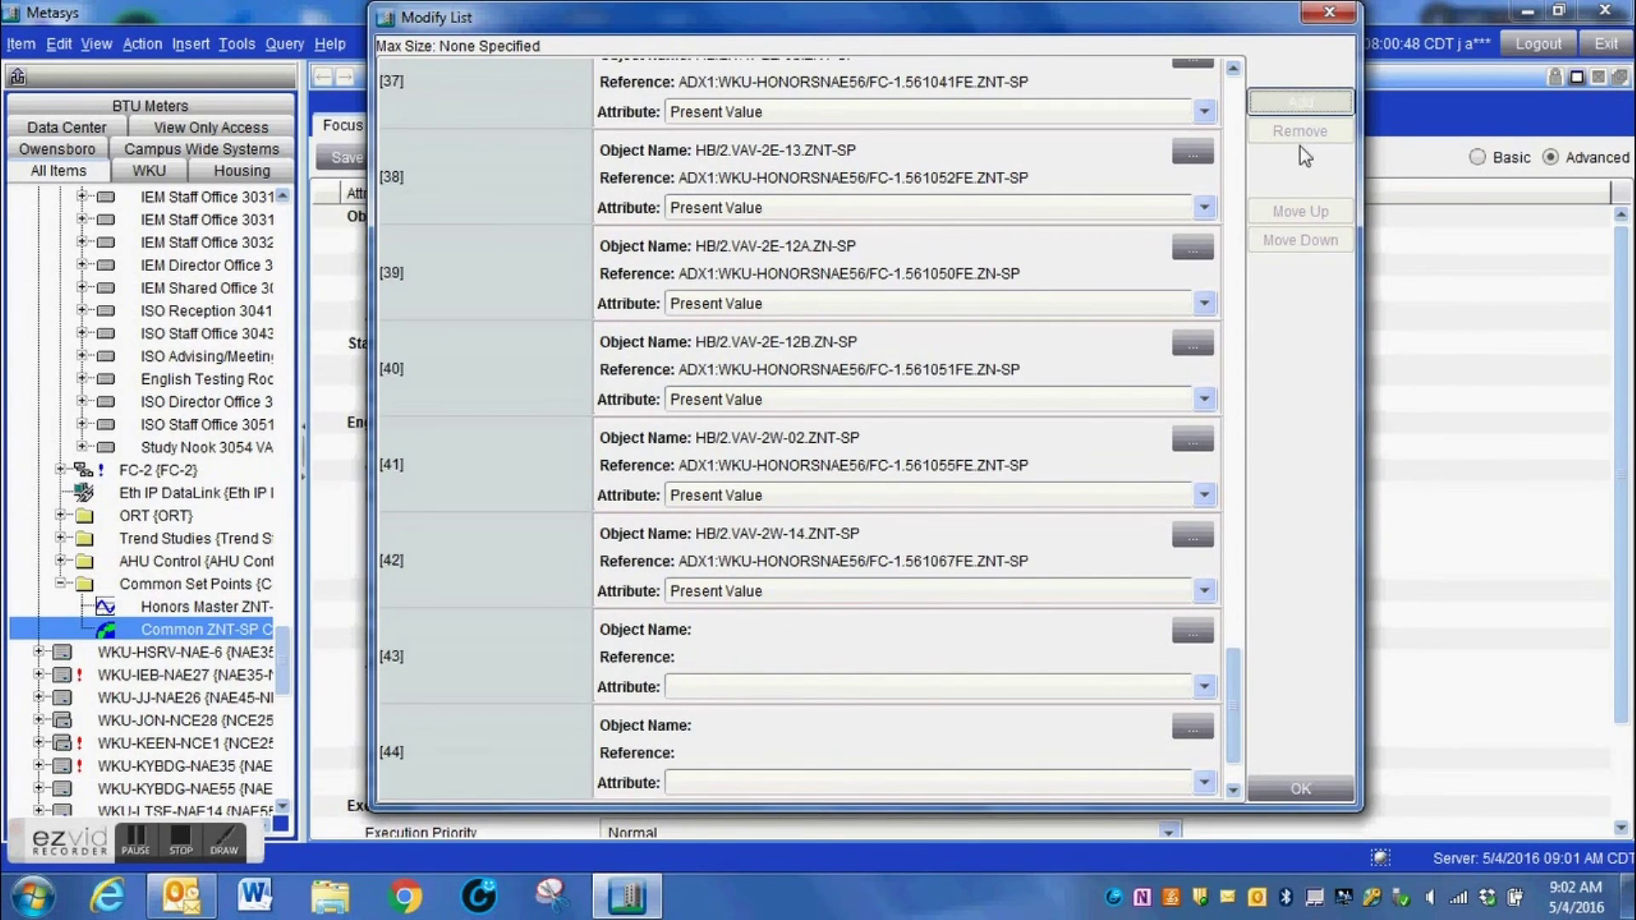
{"action": "left_click", "coordinate": [1300, 101]}
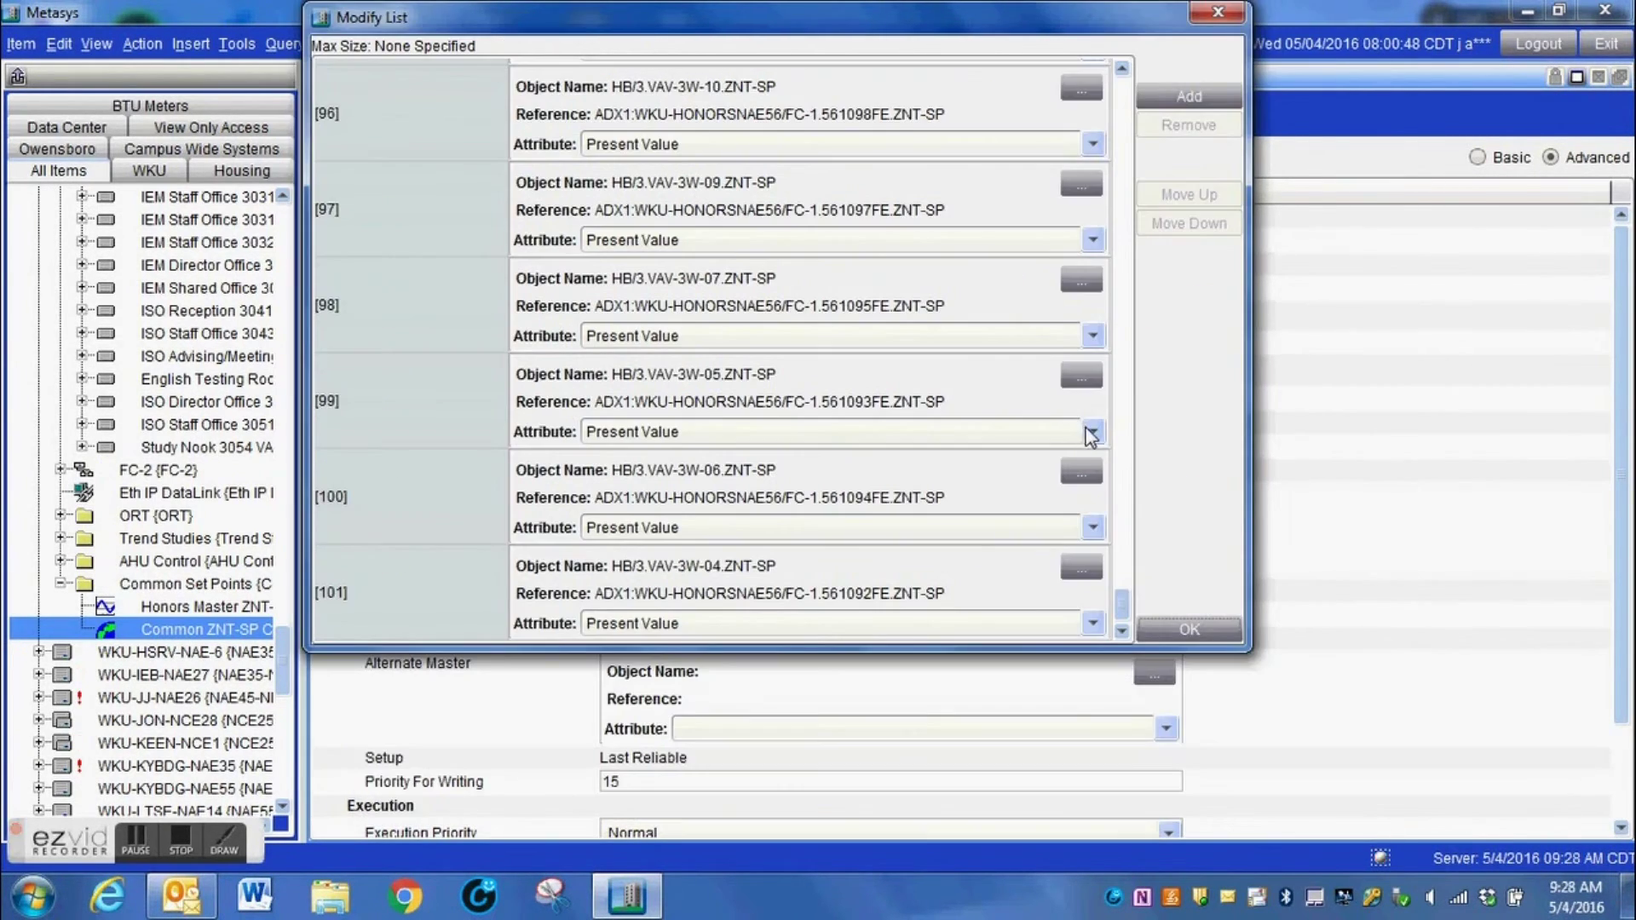
{"action": "left_click", "coordinate": [1092, 430]}
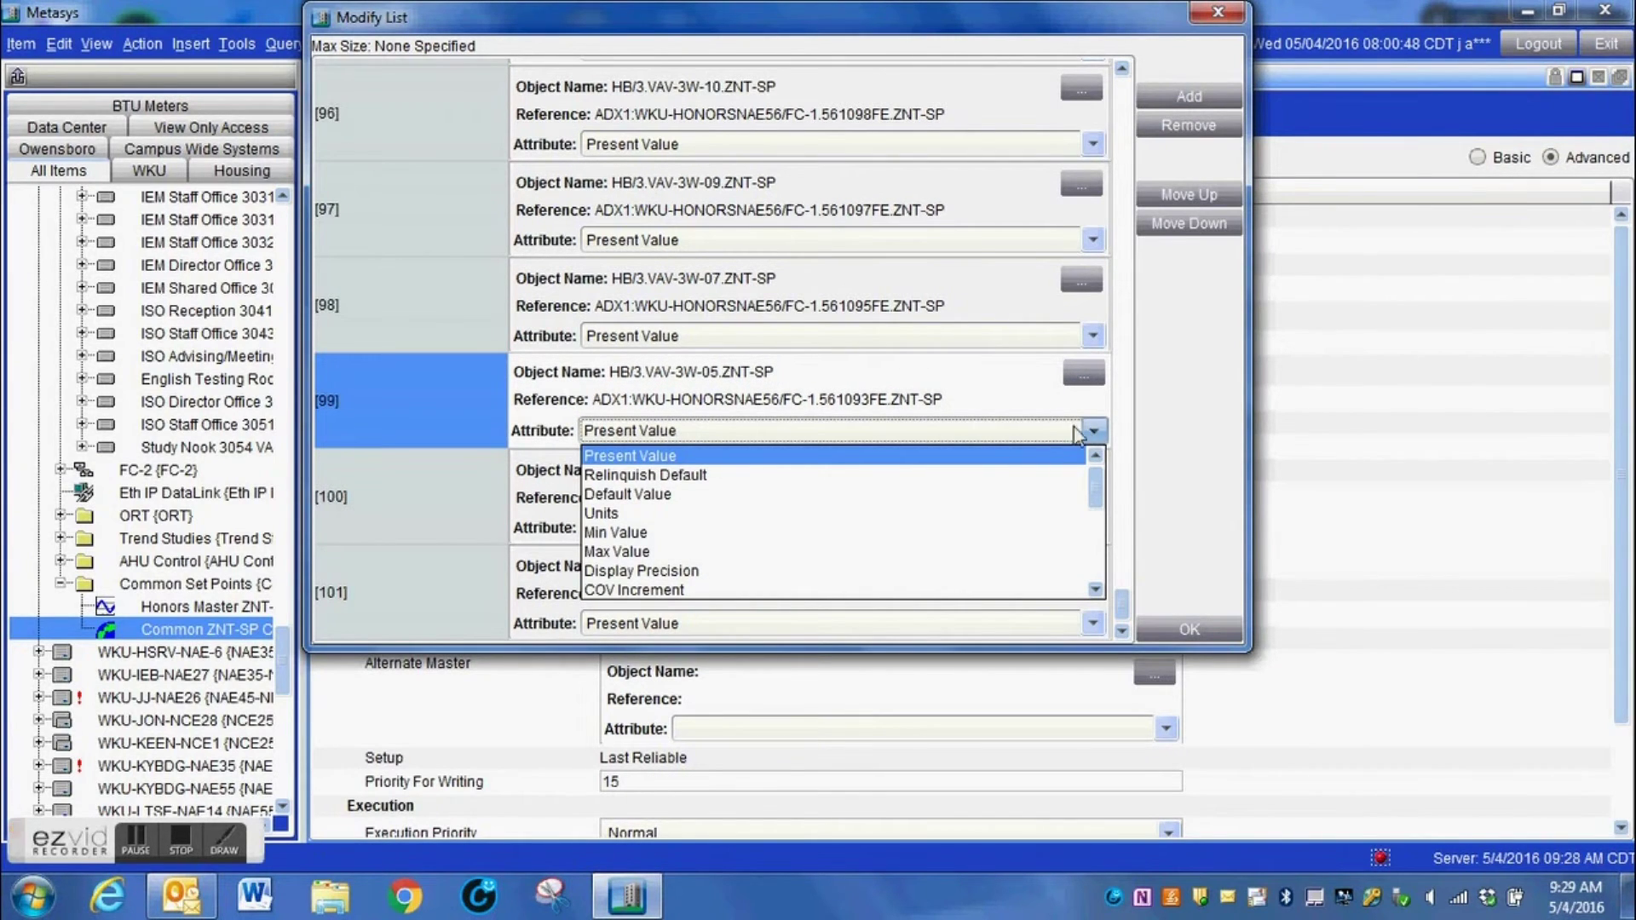
{"action": "left_click", "coordinate": [1152, 436]}
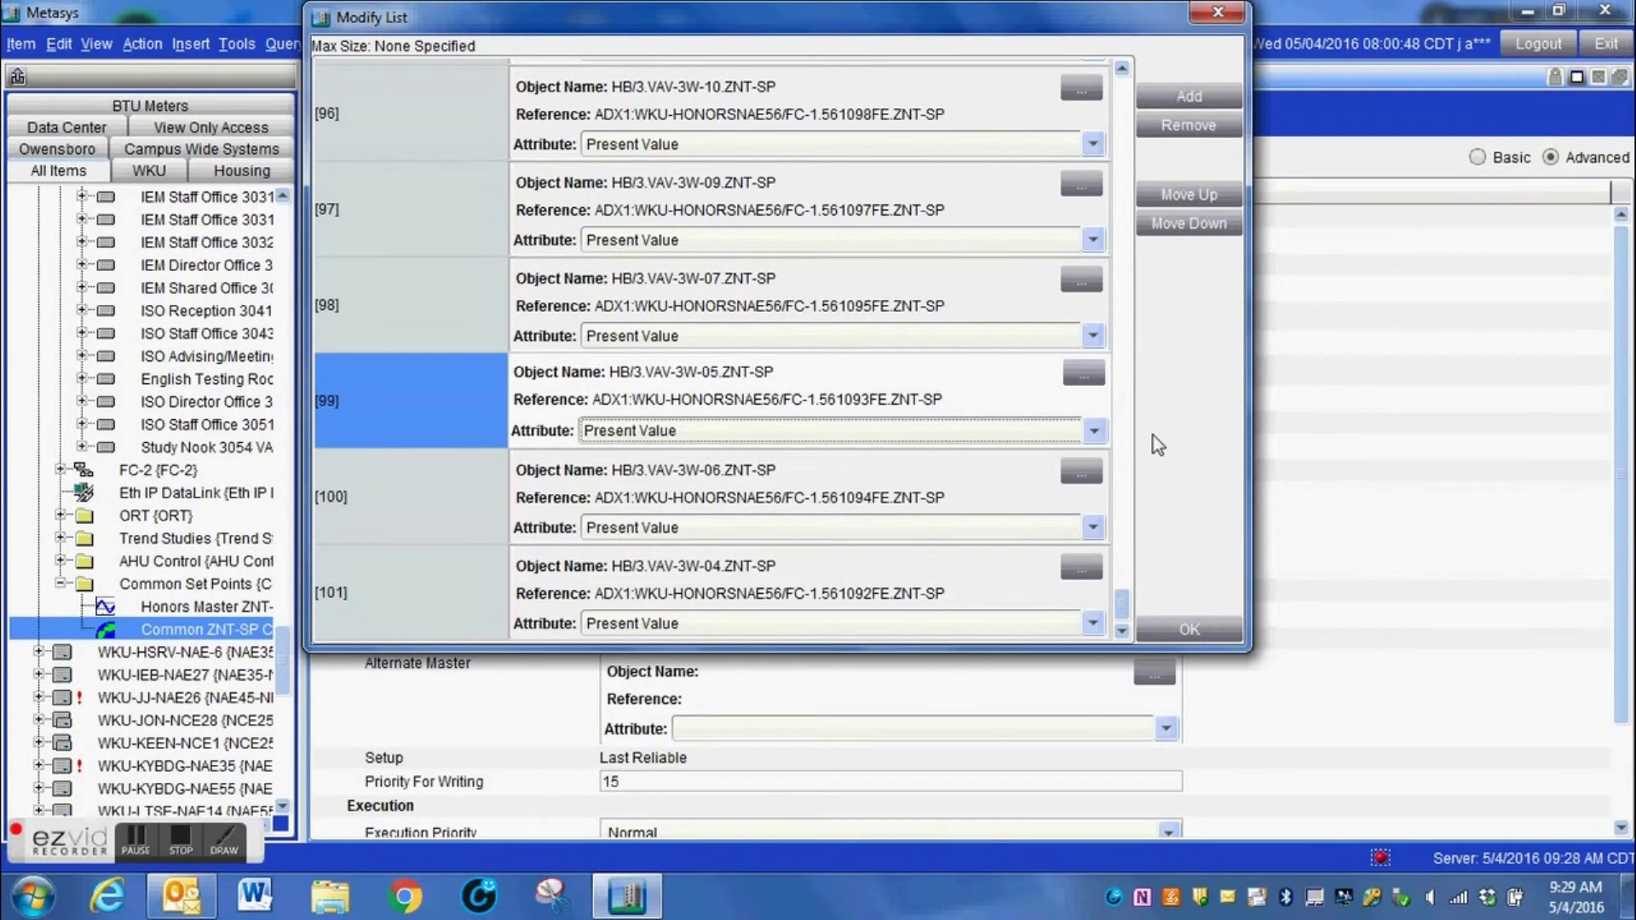
{"action": "left_click", "coordinate": [1174, 635]}
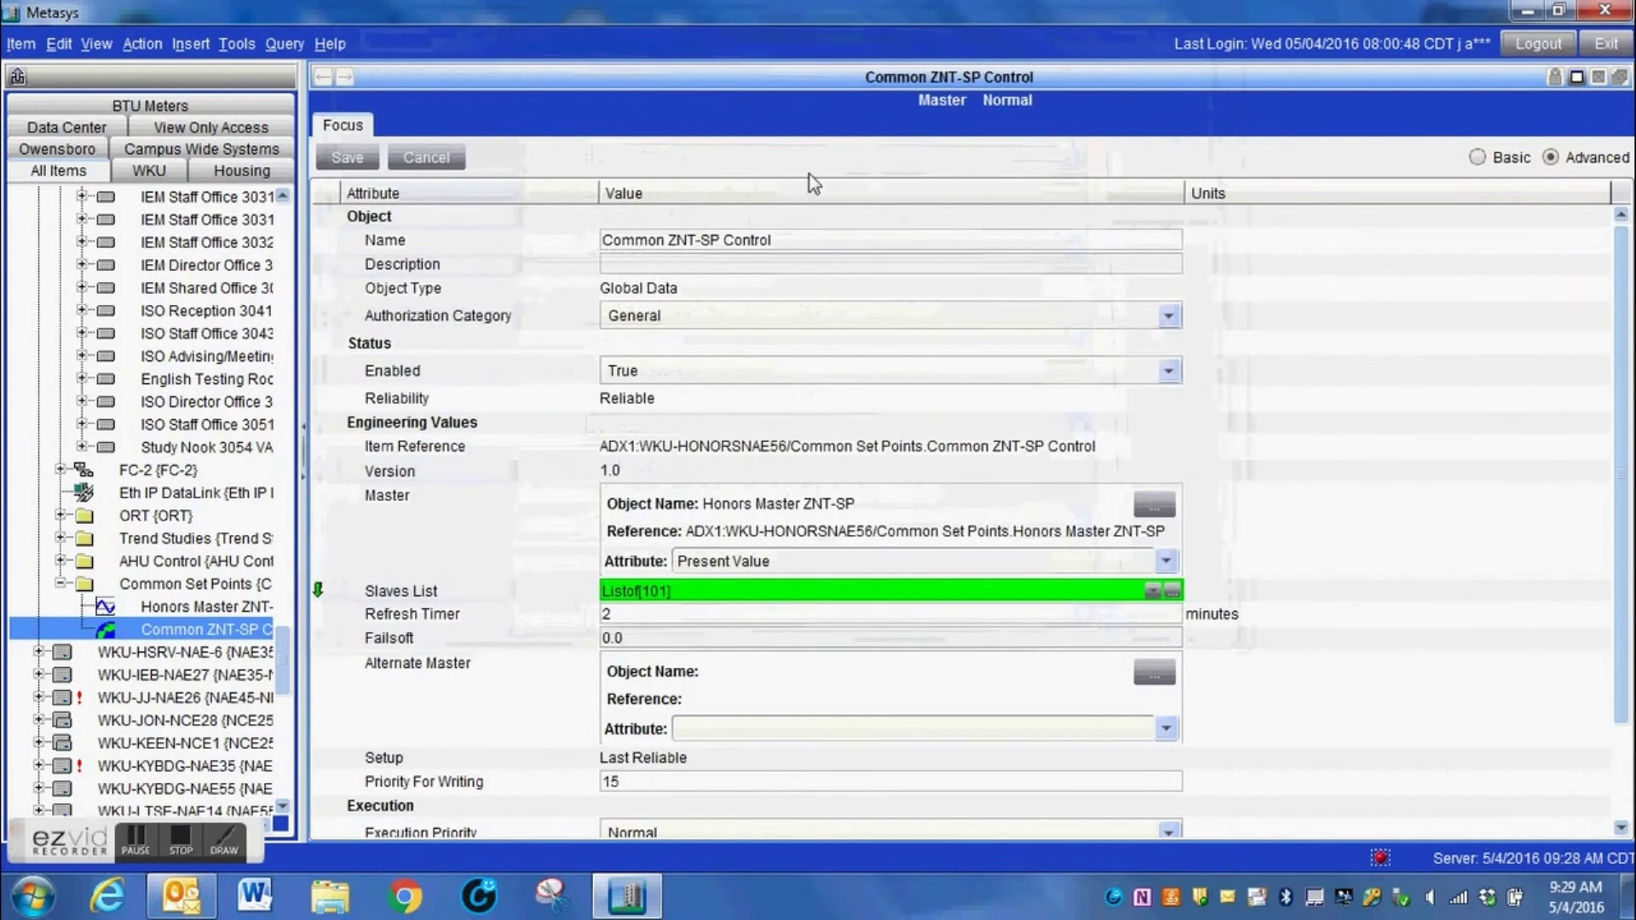
- Save the 101-slave object and set View > Panel Layout to Two Panel Horizontal
{"action": "left_click", "coordinate": [348, 159]}
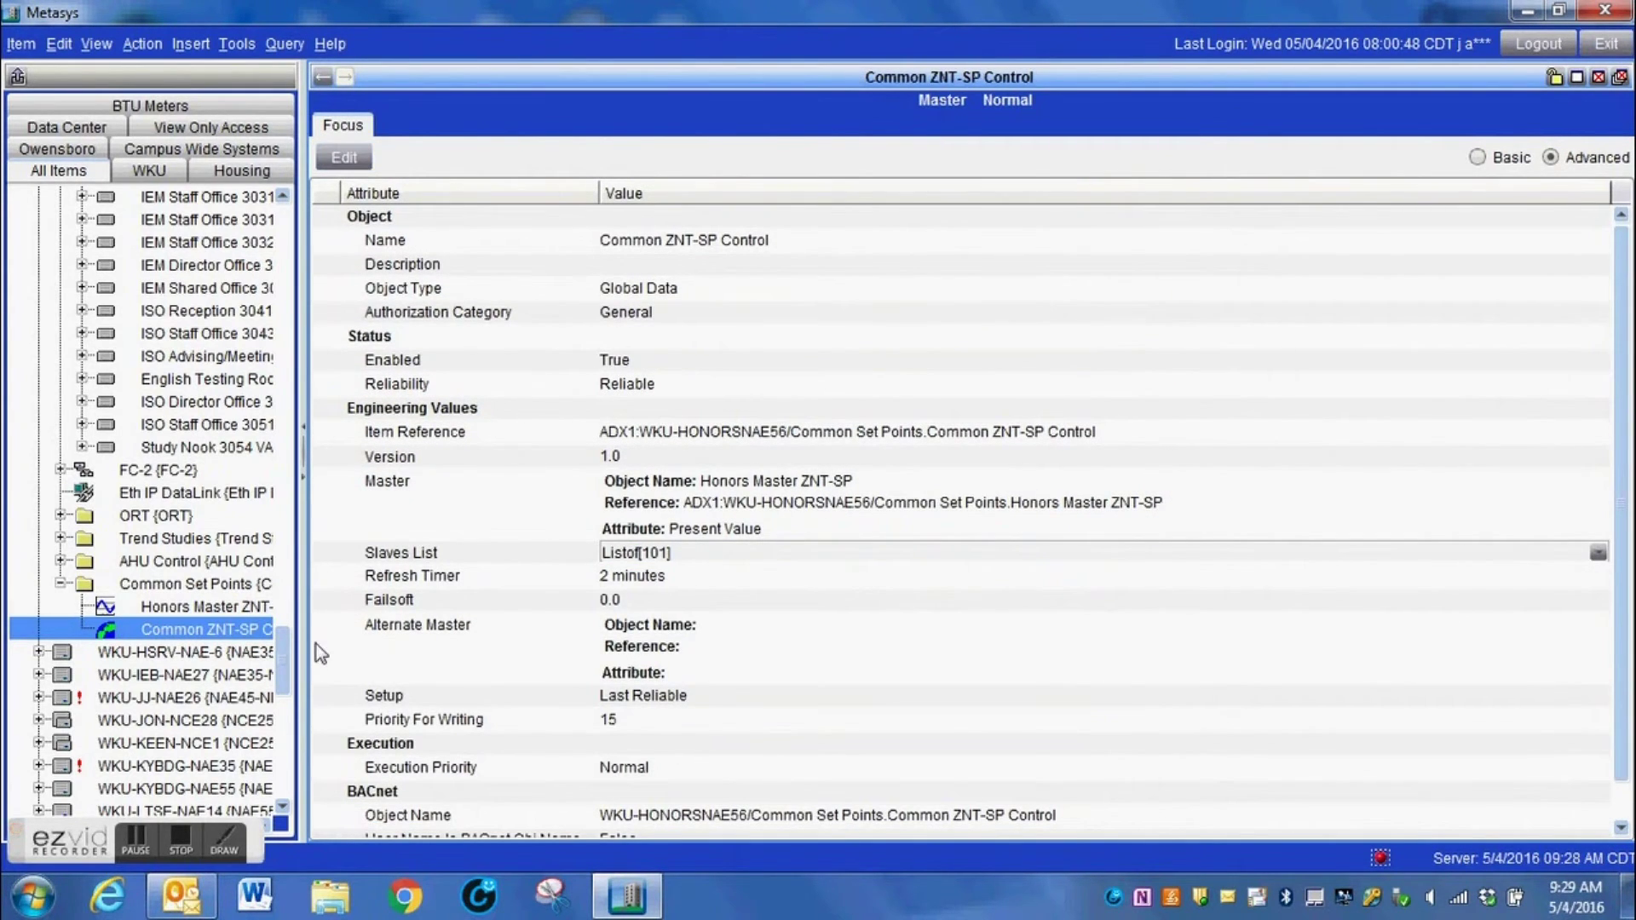
{"action": "scroll", "coordinate": [279, 651], "scroll_direction": "up", "scroll_amount": 1}
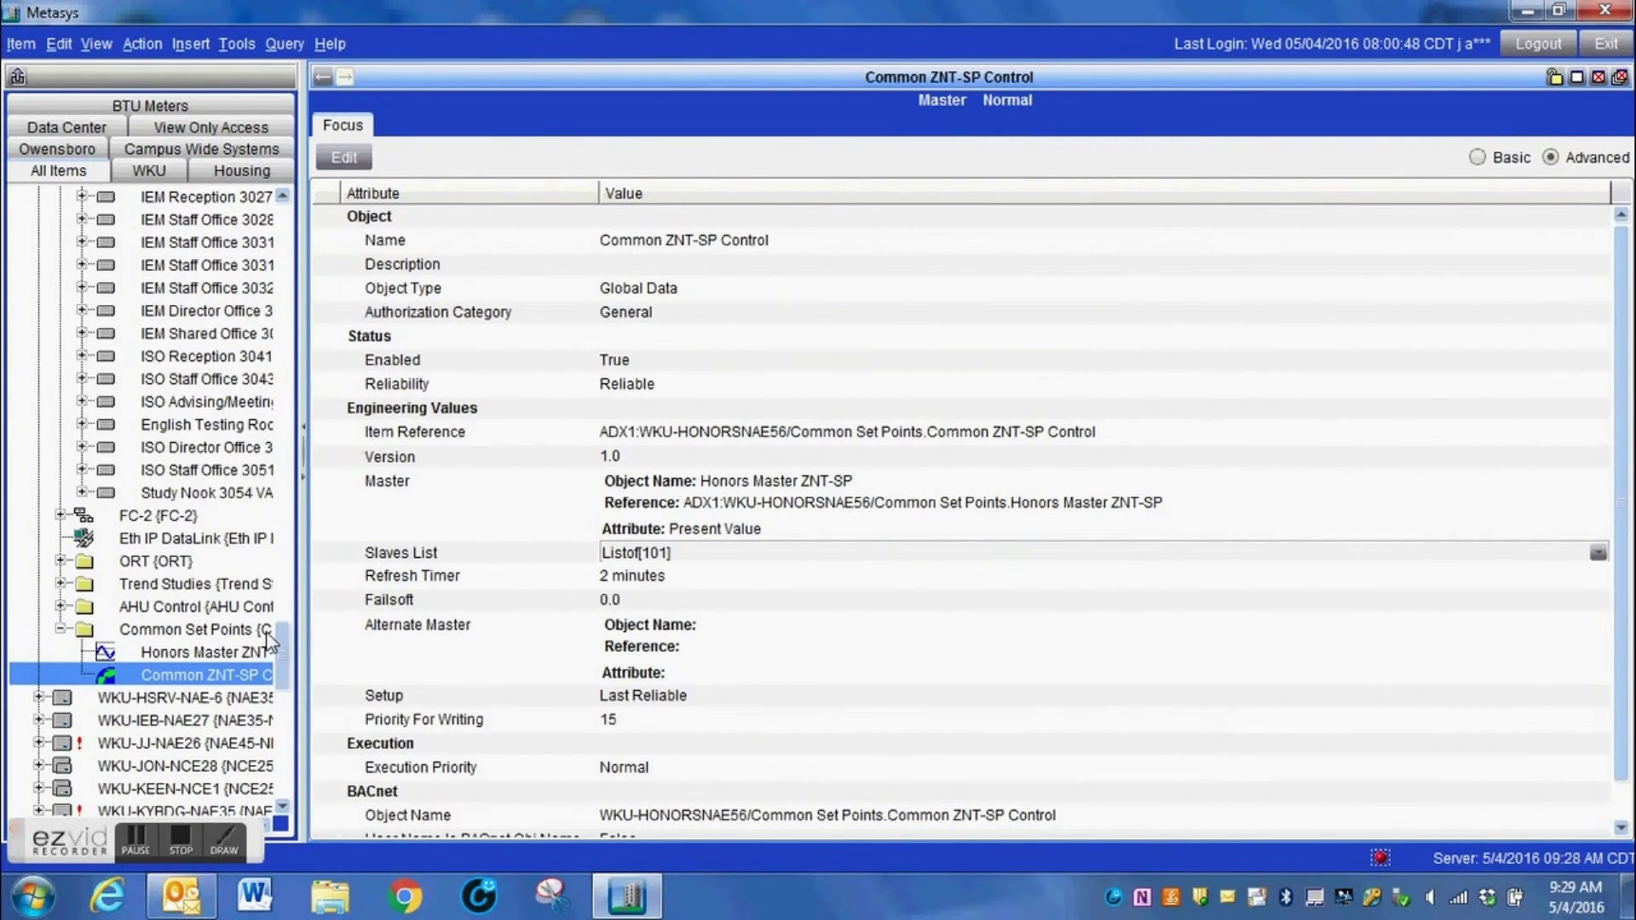
{"action": "left_click", "coordinate": [100, 44]}
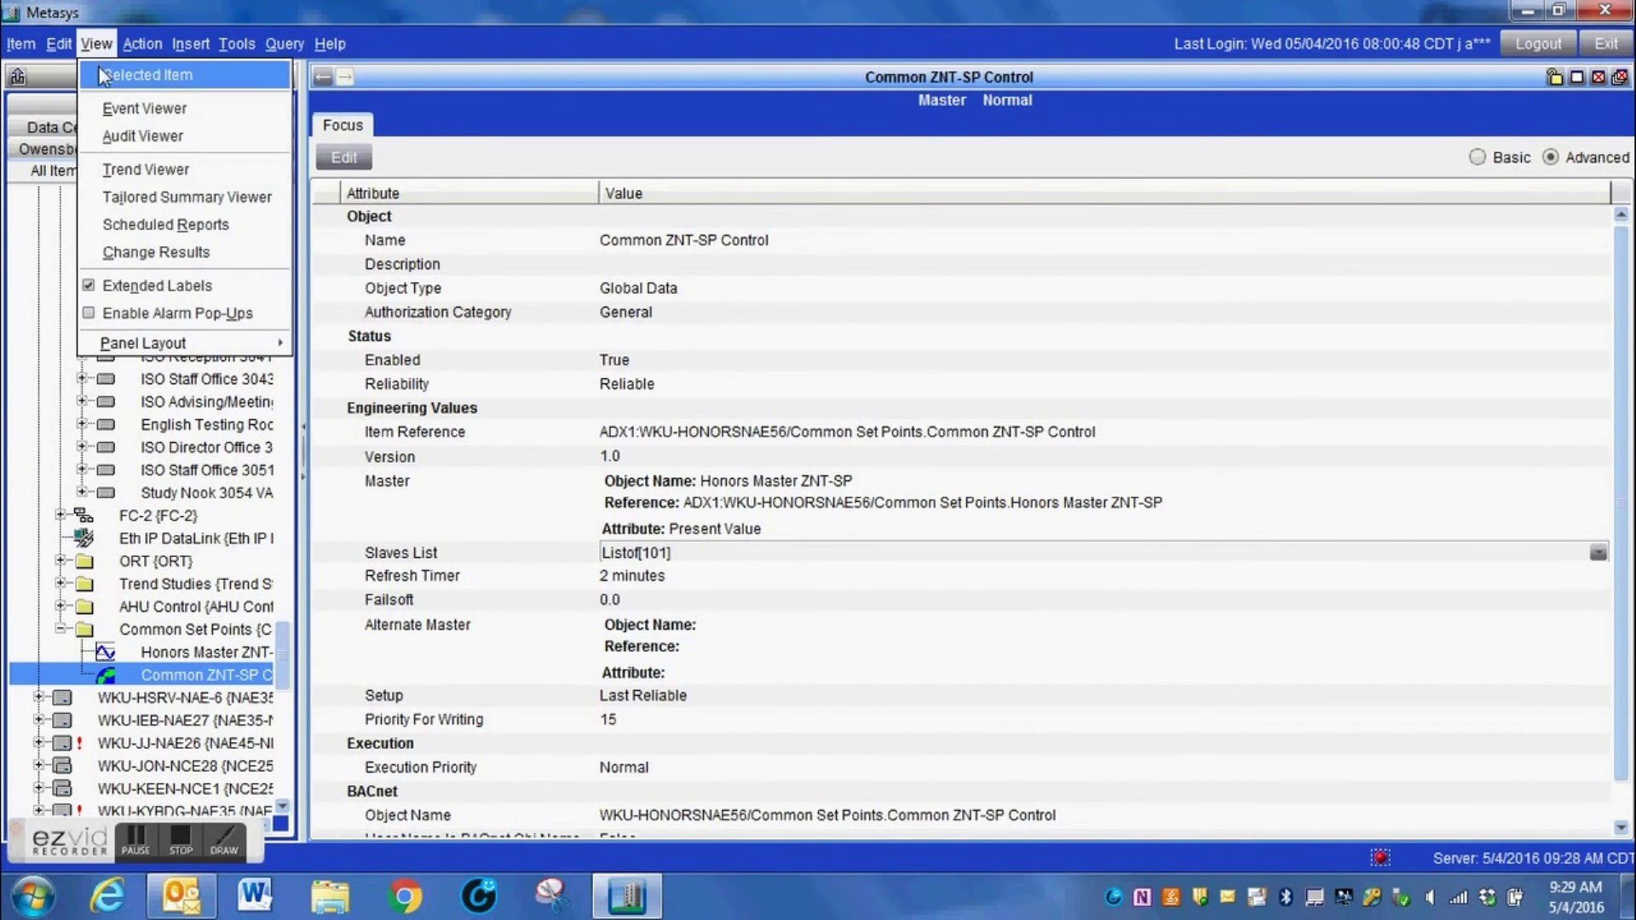
{"action": "mouse_move", "coordinate": [196, 343]}
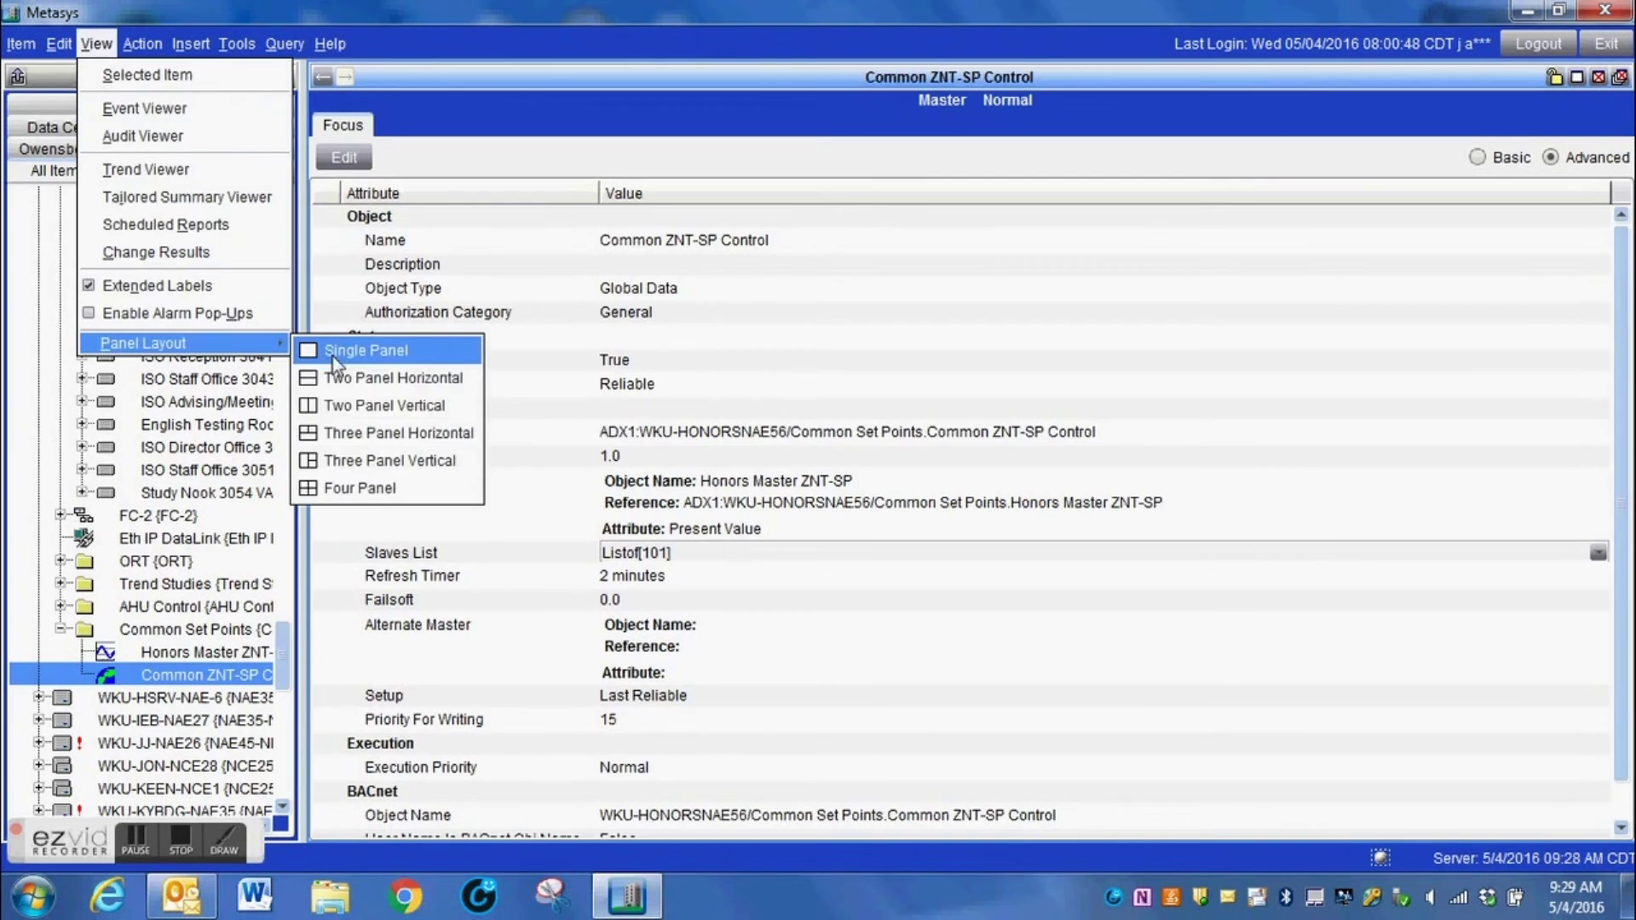
{"action": "left_click", "coordinate": [394, 378]}
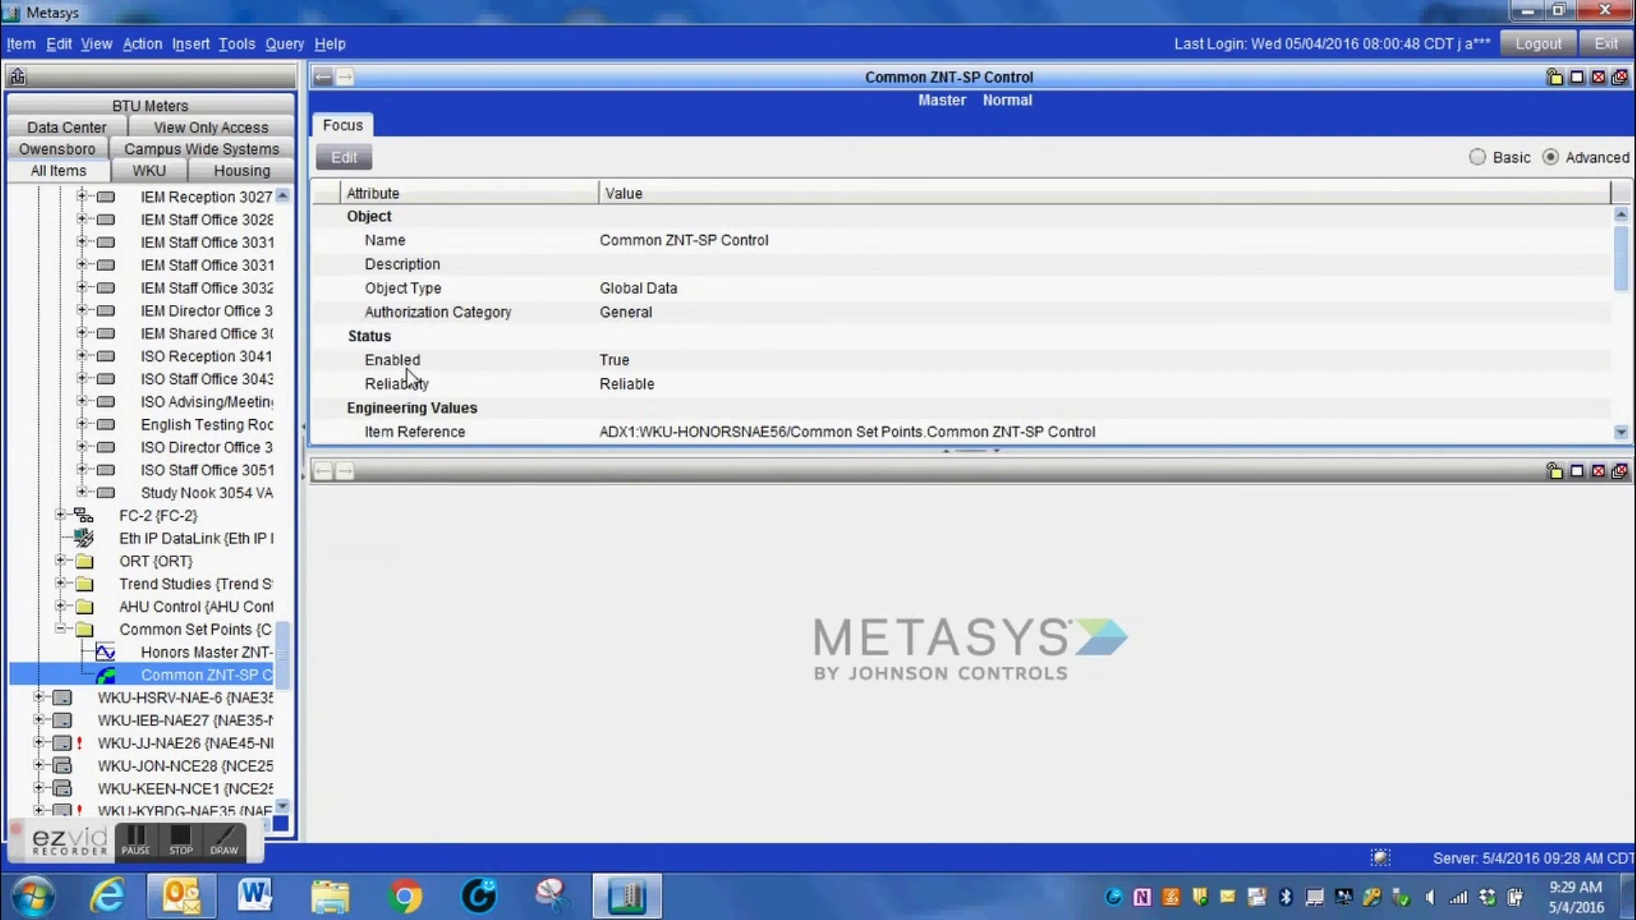
- Globally search Common Set Points for *ZNT-SP*, finding the master setpoint and Common ZNT-SP Control
{"action": "left_click", "coordinate": [185, 631]}
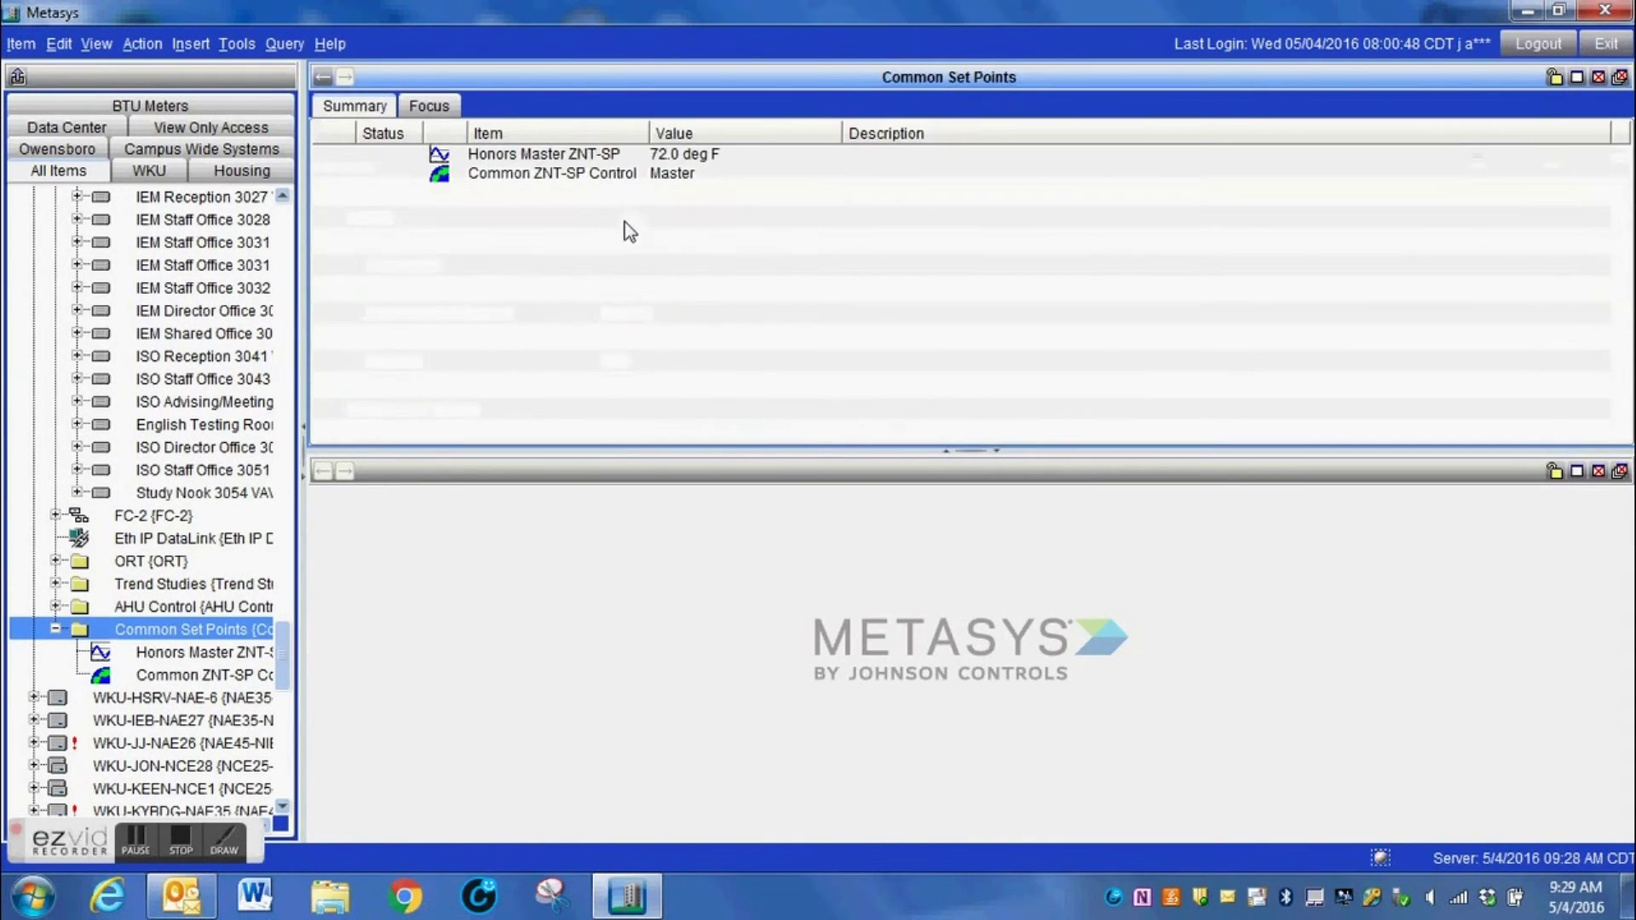
{"action": "left_click", "coordinate": [580, 468]}
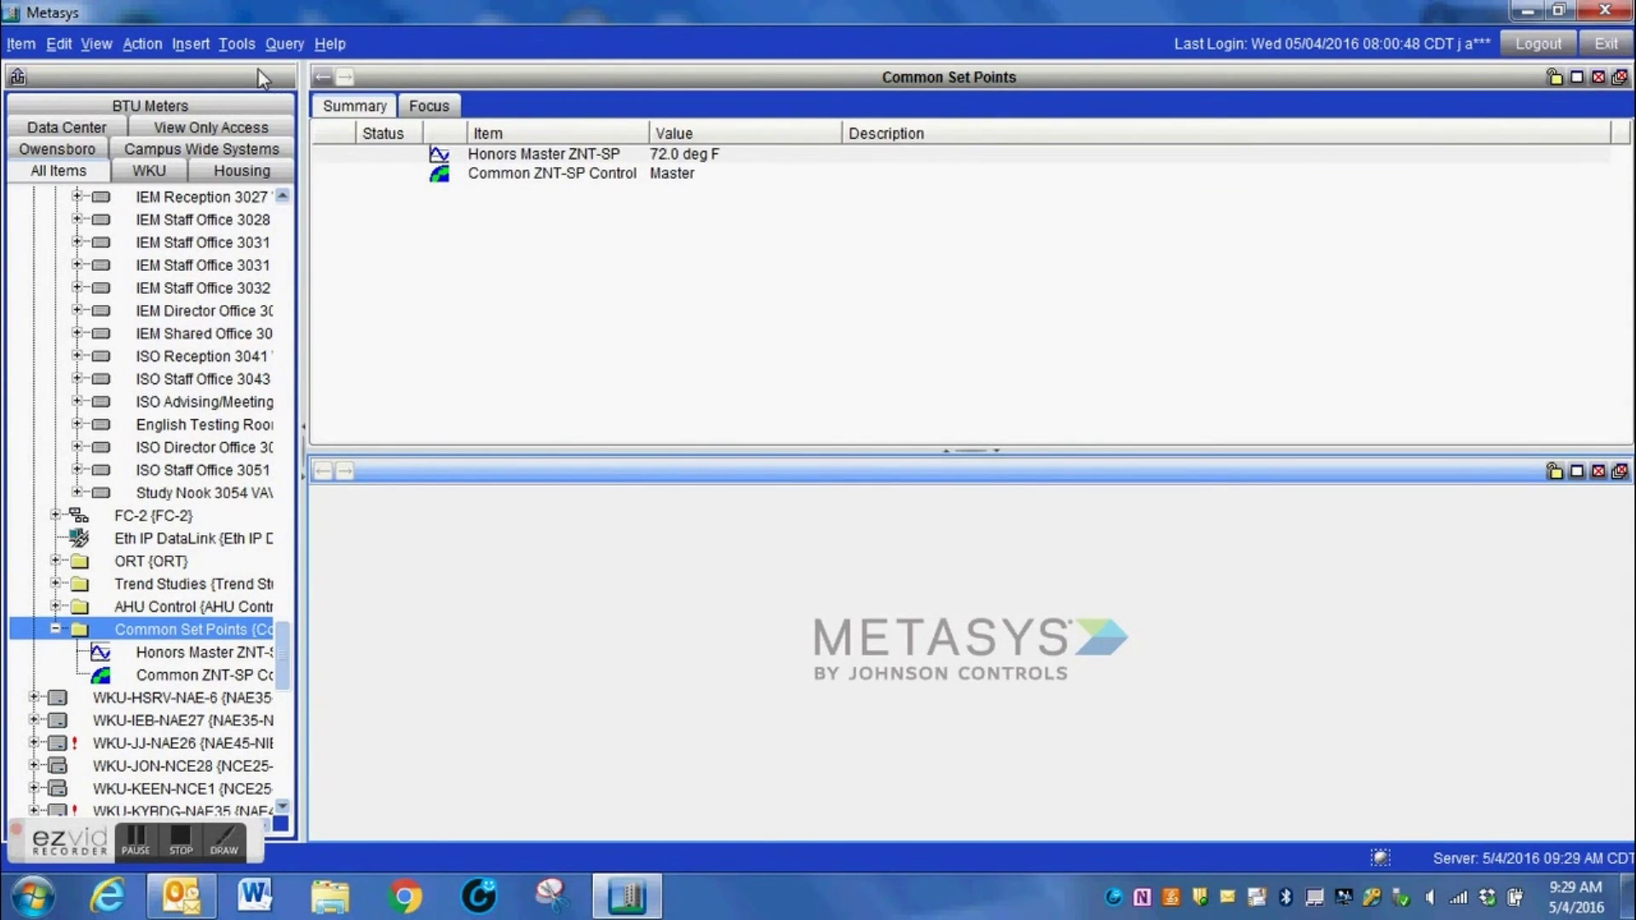
{"action": "left_click", "coordinate": [285, 44]}
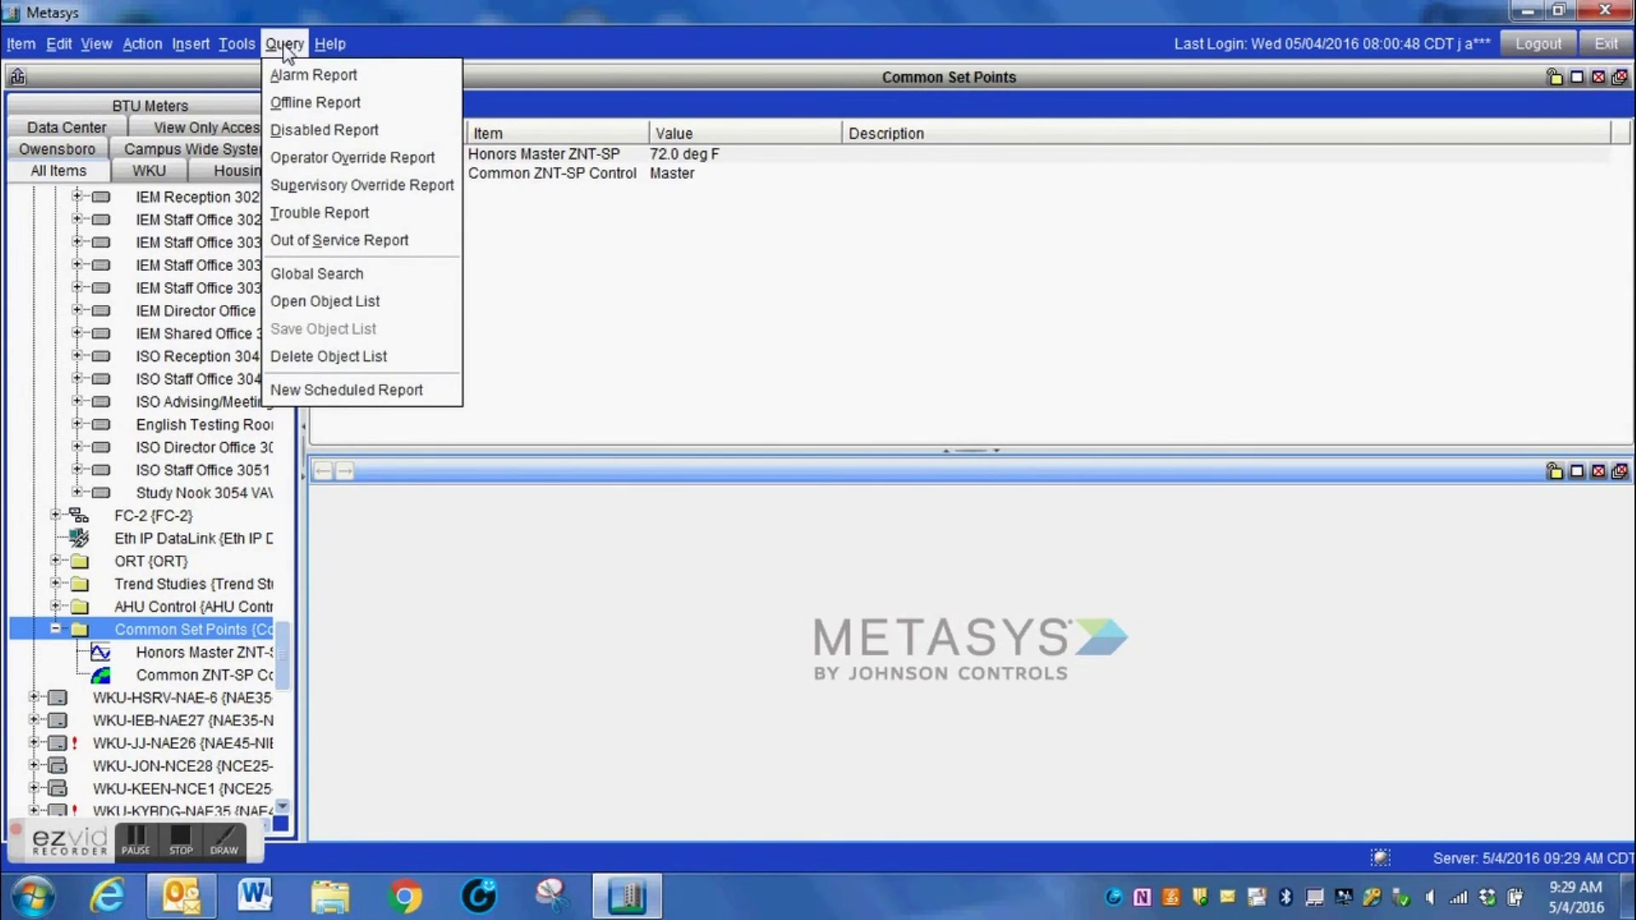
{"action": "left_click", "coordinate": [317, 273]}
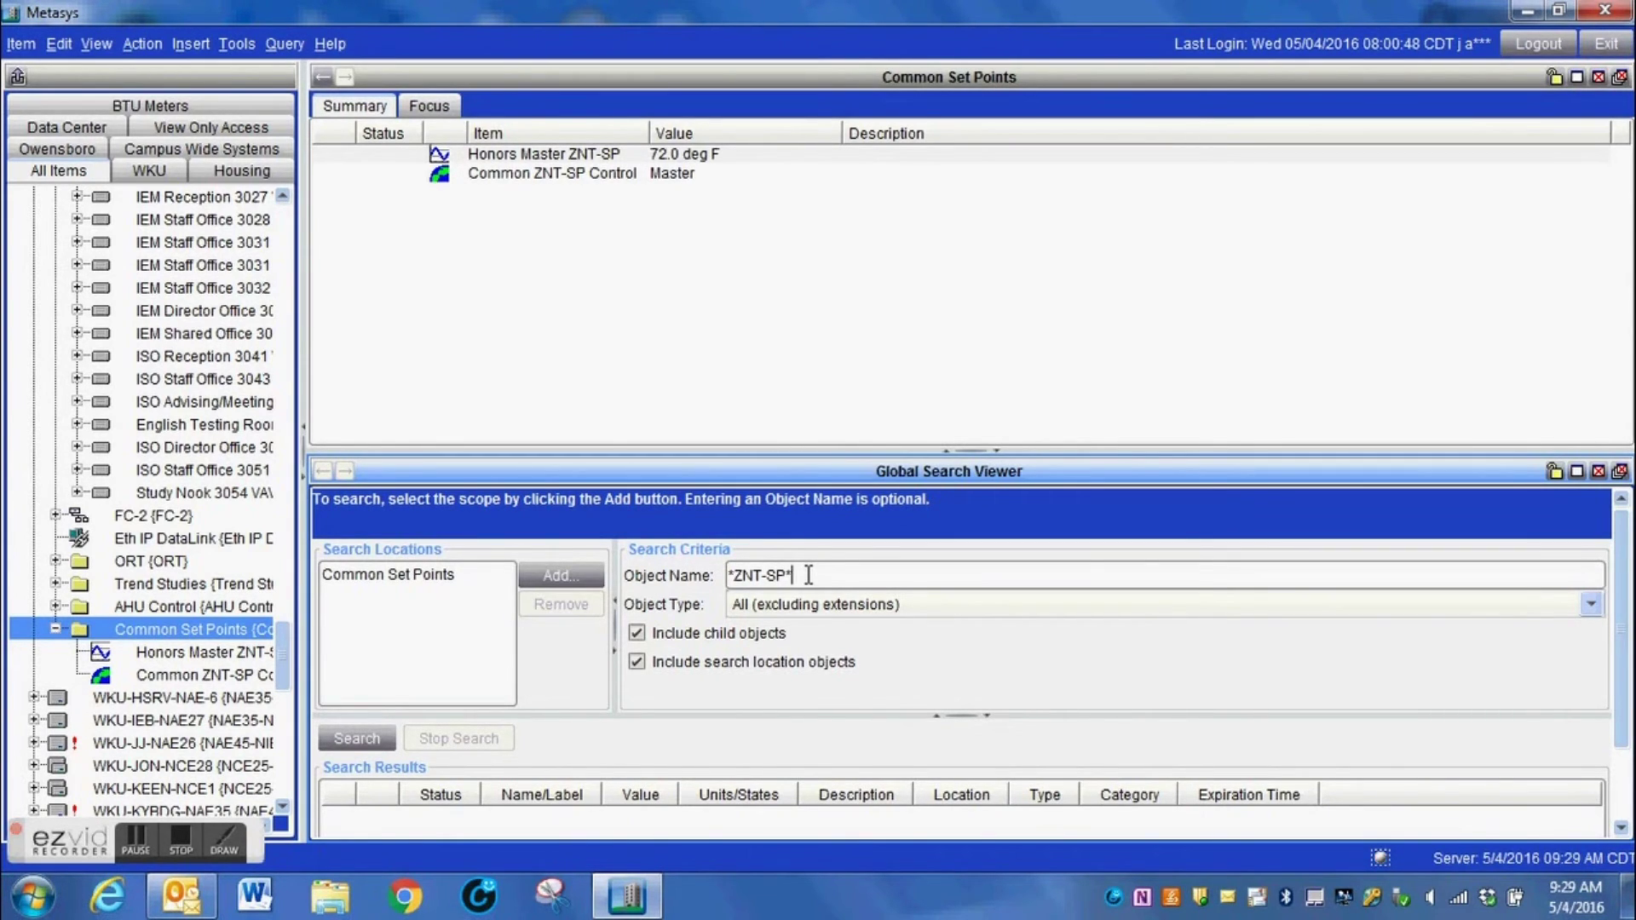
{"action": "left_click", "coordinate": [356, 738]}
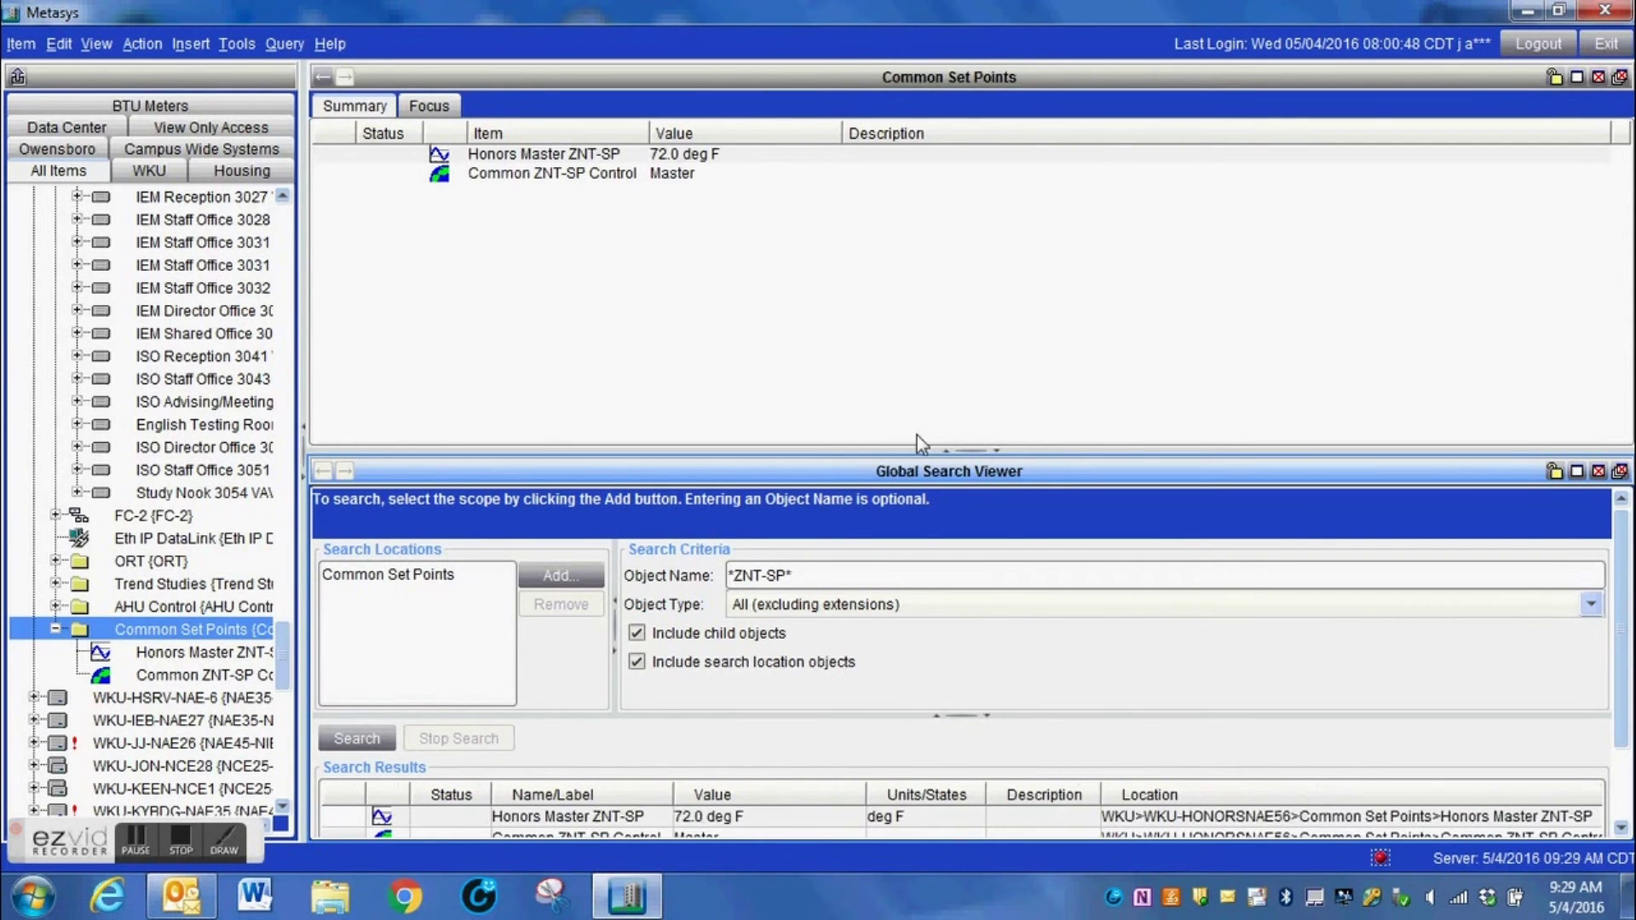
{"action": "left_click_drag", "start_coordinate": [961, 447], "coordinate": [943, 226]}
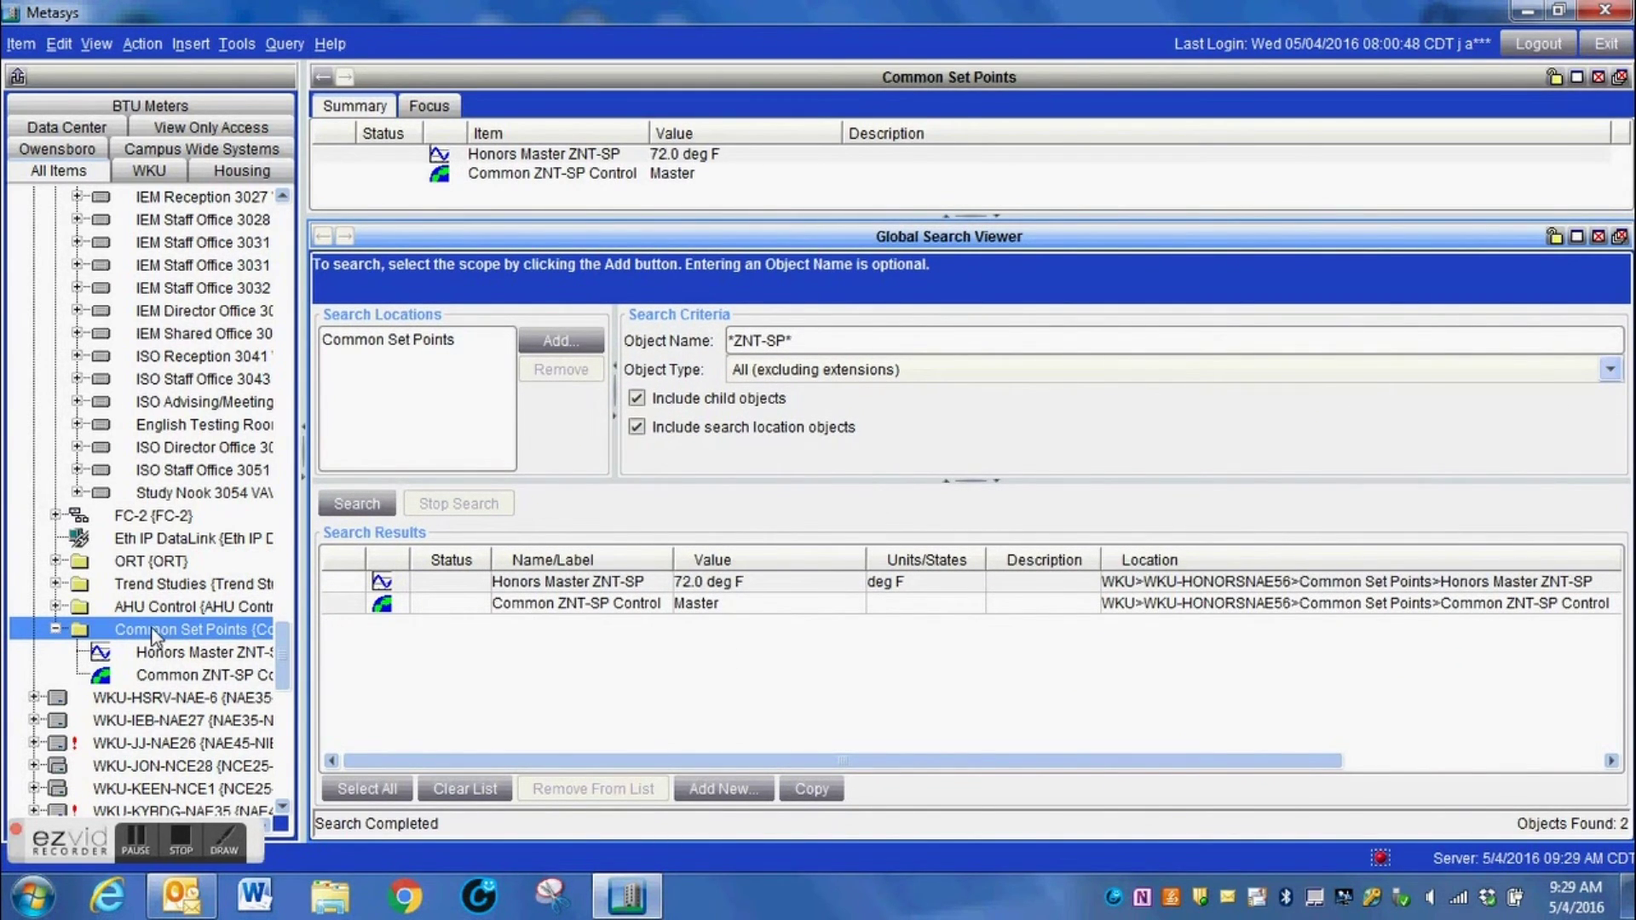
- Scroll the navigation tree up and select the FC-1 controller as the next search scope
{"action": "left_click", "coordinate": [134, 844]}
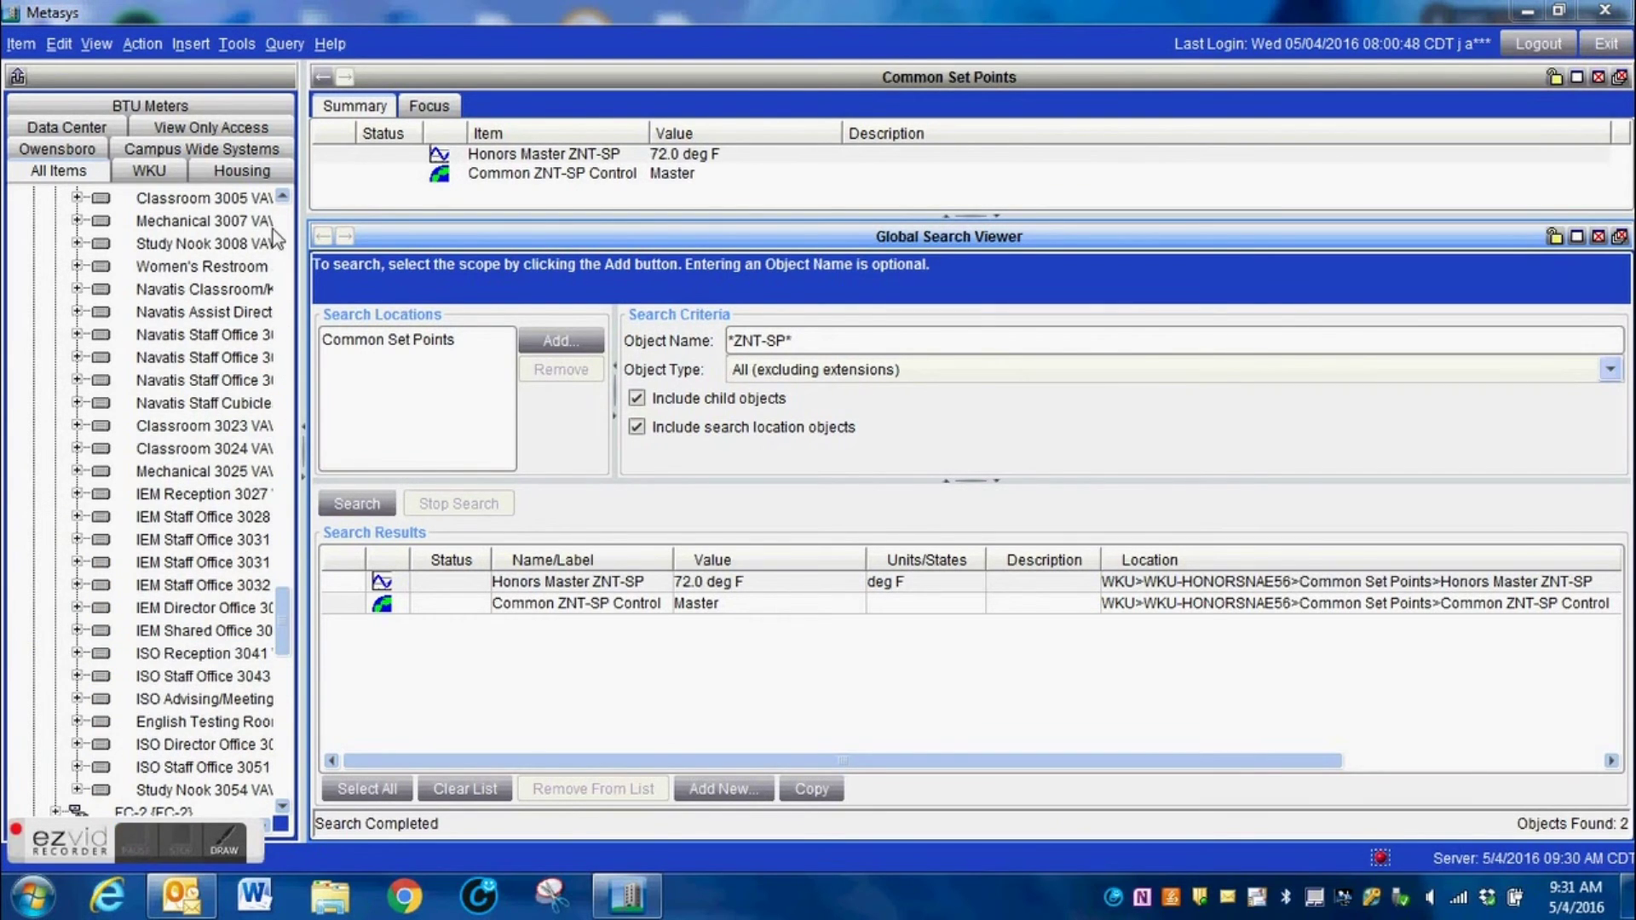
{"action": "scroll", "coordinate": [286, 205], "scroll_direction": "up", "scroll_amount": 3}
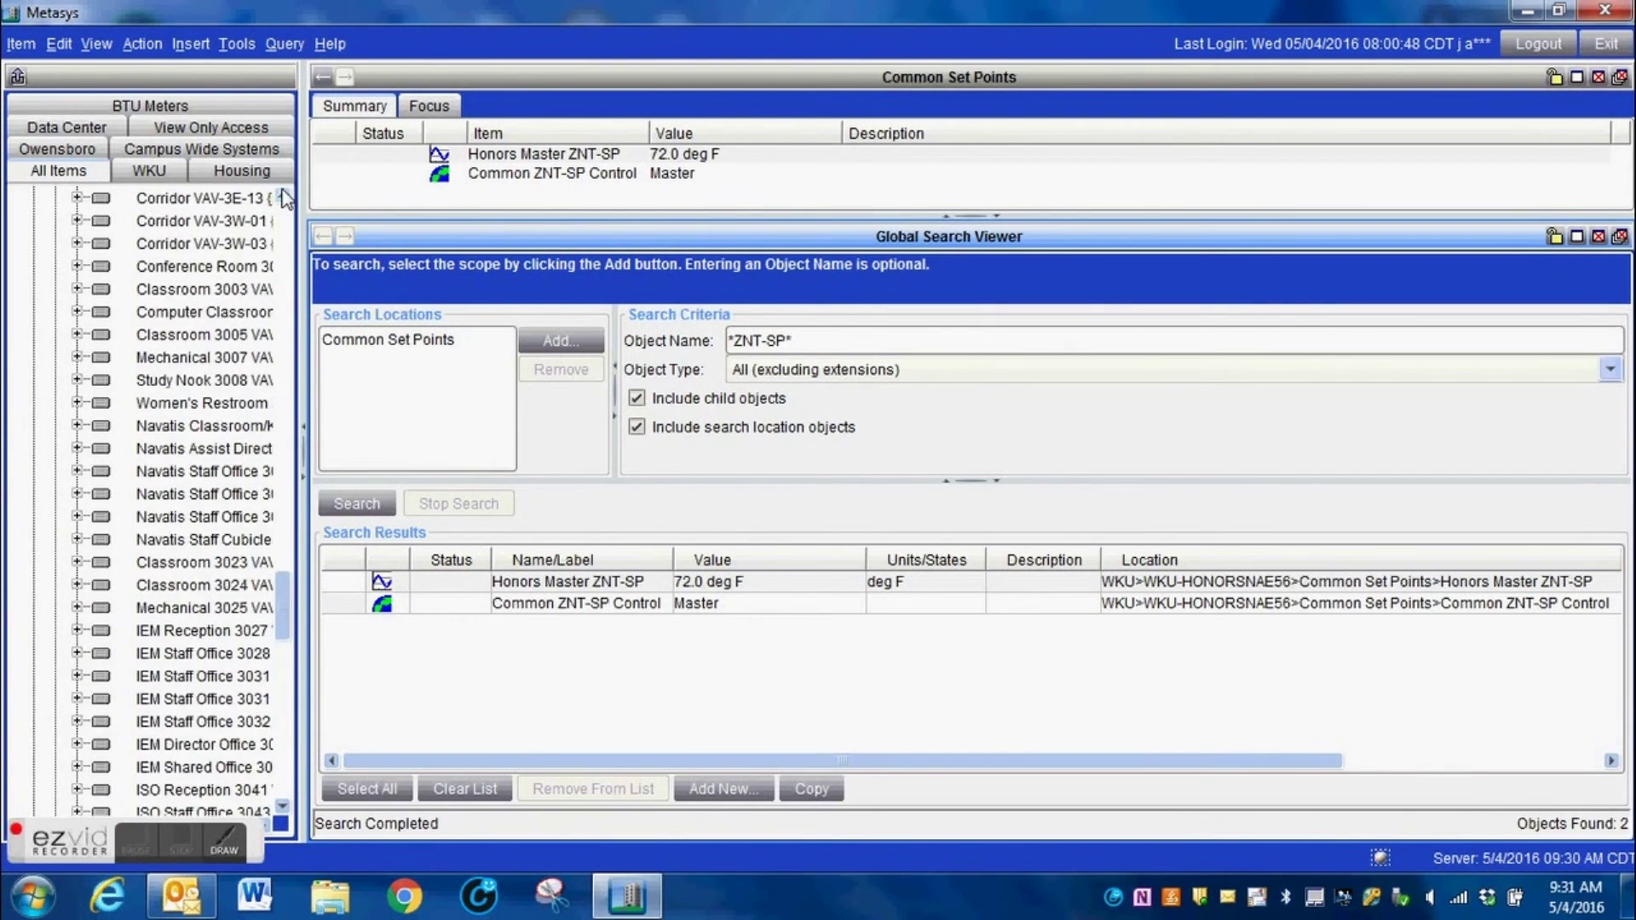
{"action": "scroll", "coordinate": [287, 200], "scroll_direction": "up", "scroll_amount": 3}
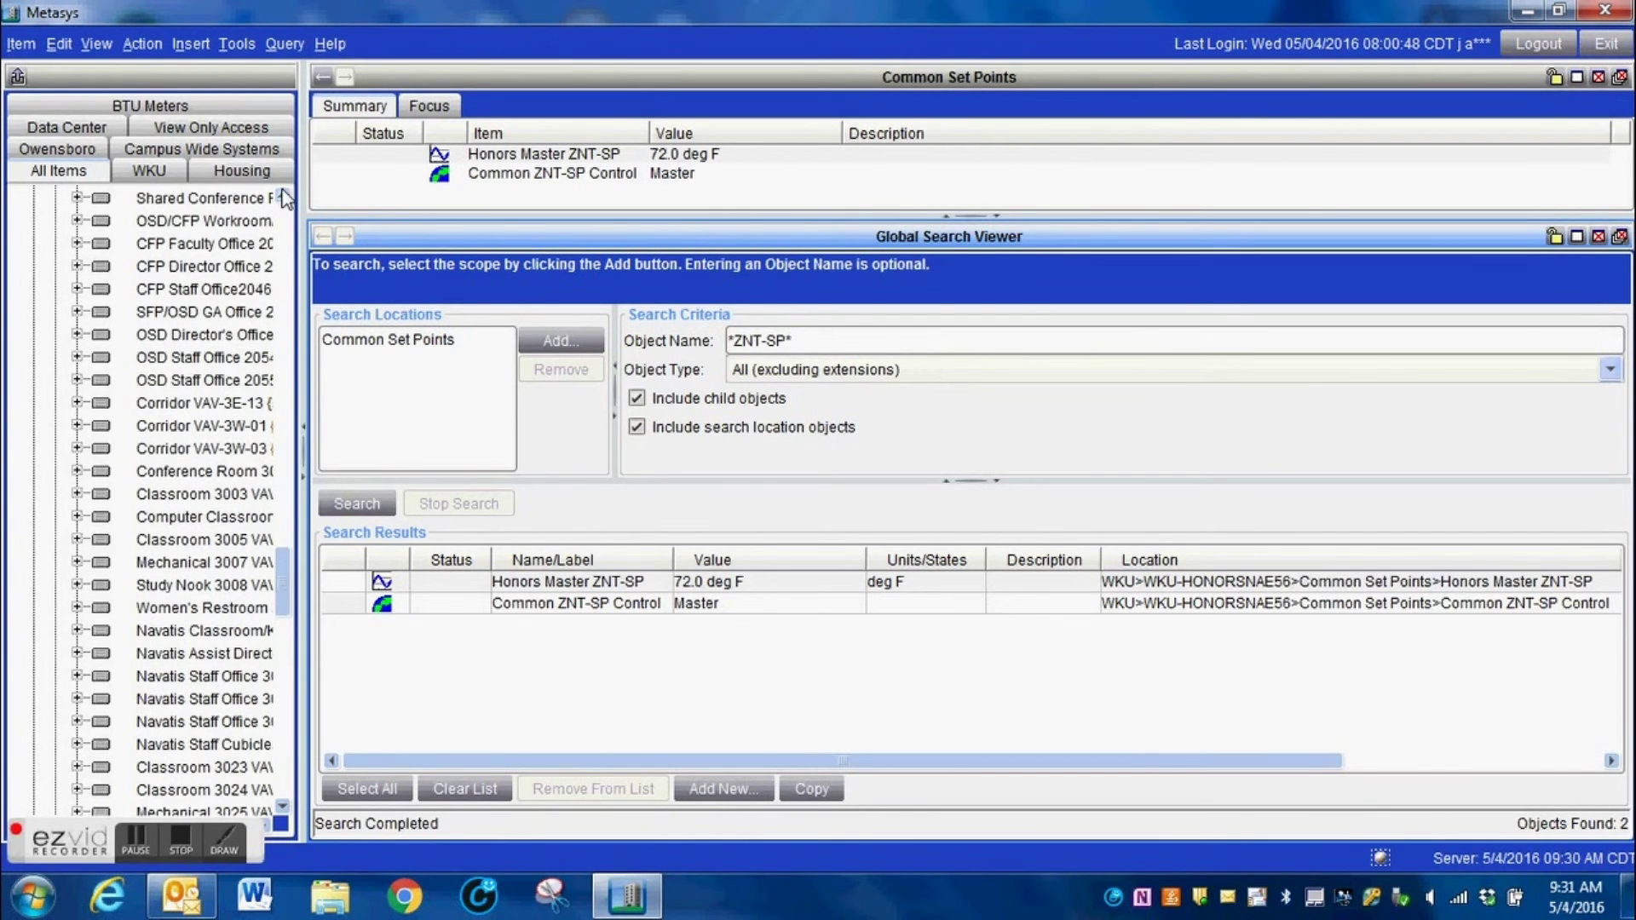
{"action": "scroll", "coordinate": [287, 199], "scroll_direction": "up", "scroll_amount": 5}
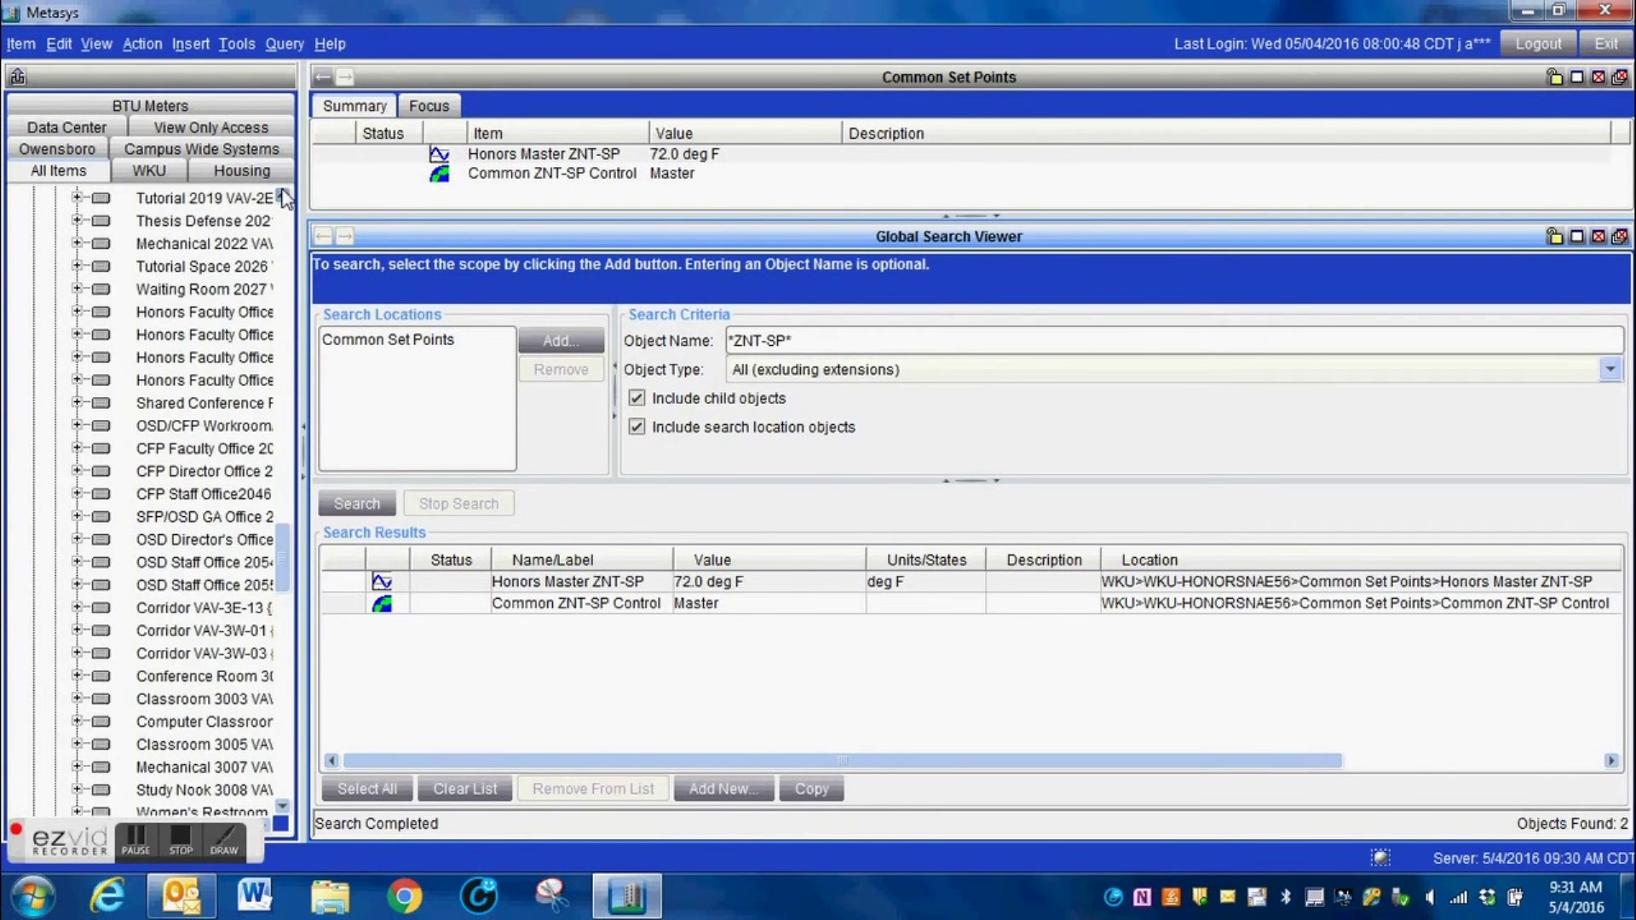
{"action": "scroll", "coordinate": [286, 199], "scroll_direction": "up", "scroll_amount": 9}
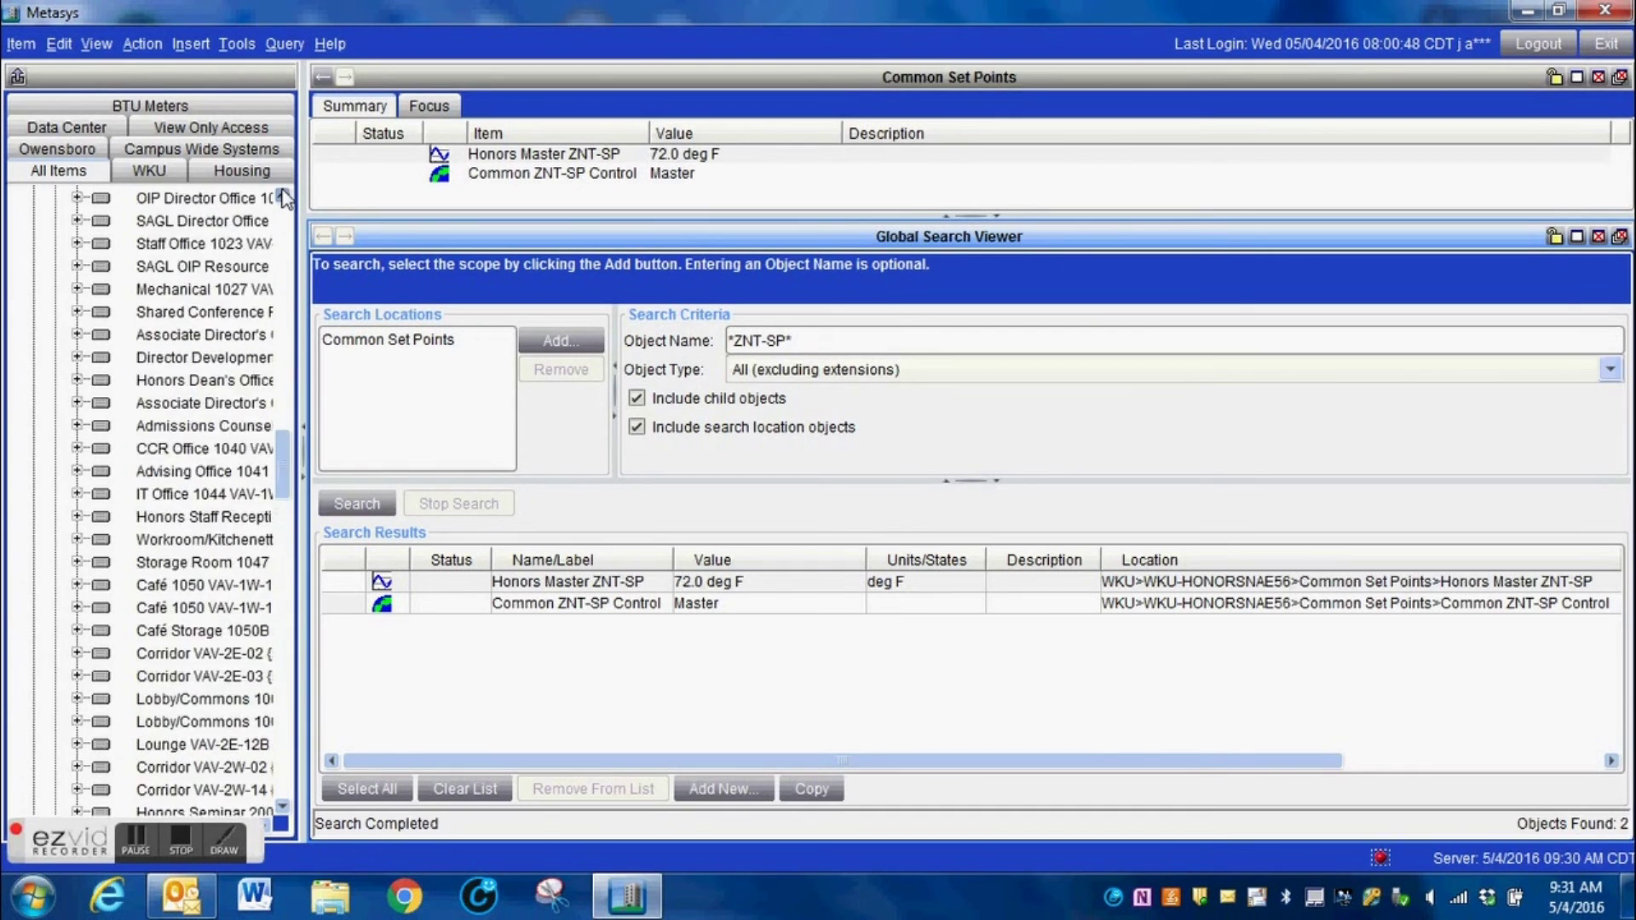
{"action": "scroll", "coordinate": [285, 199], "scroll_direction": "up", "scroll_amount": 6}
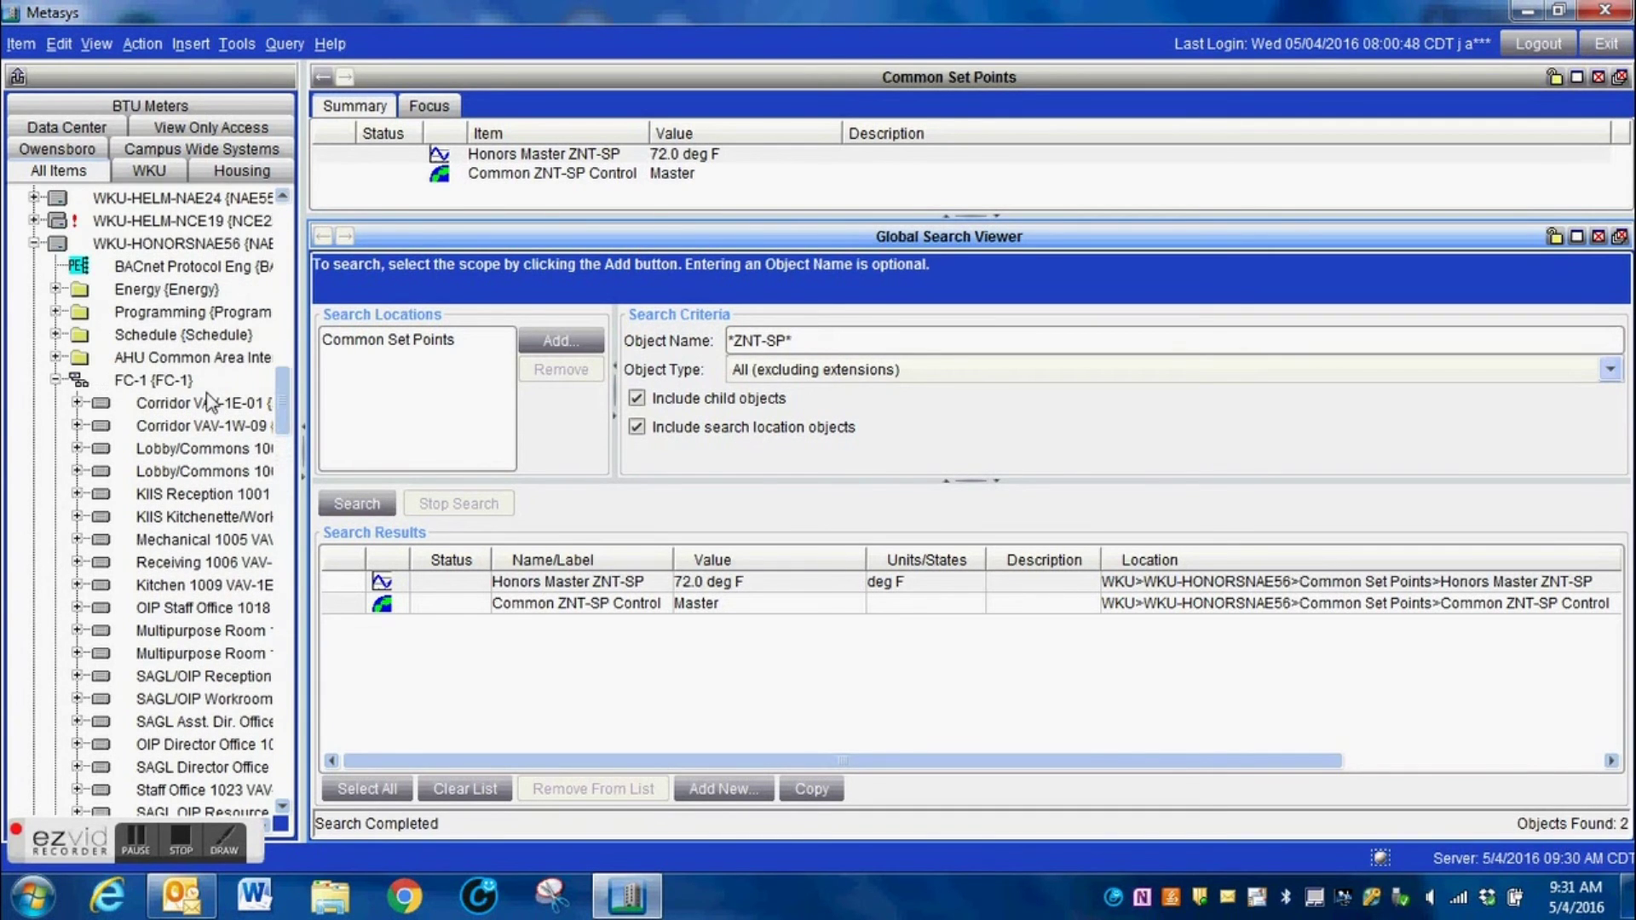
{"action": "left_click", "coordinate": [175, 381]}
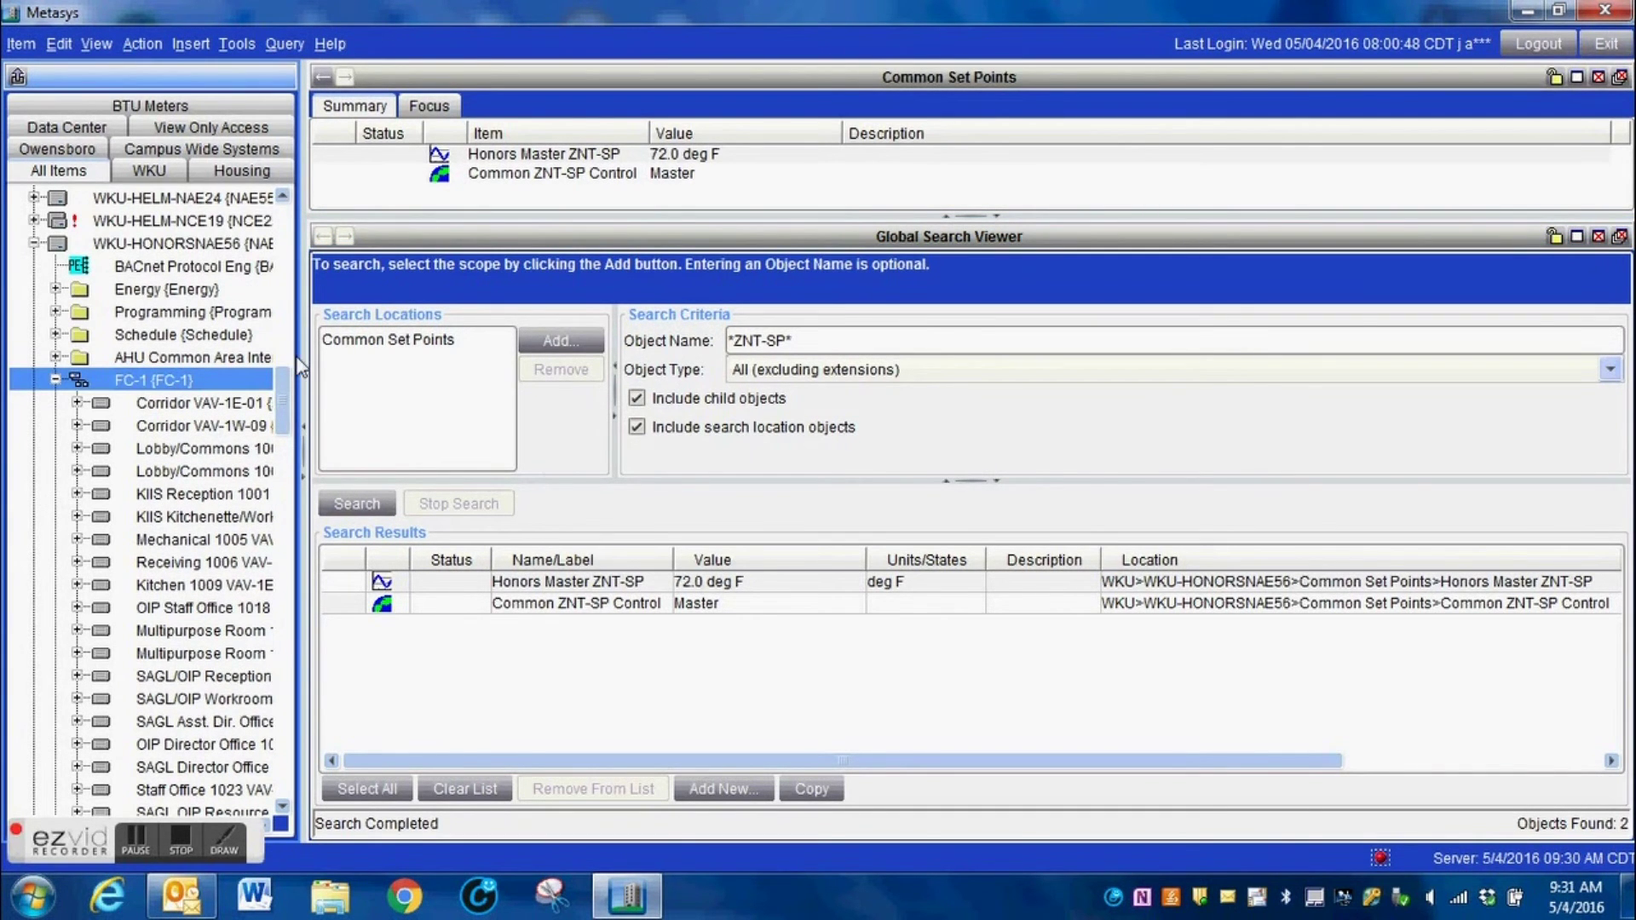
- Global search FC-1 for *ZNT-SP*, listing 99 VAV setpoints all at 72.0 deg F
{"action": "left_click", "coordinate": [283, 46]}
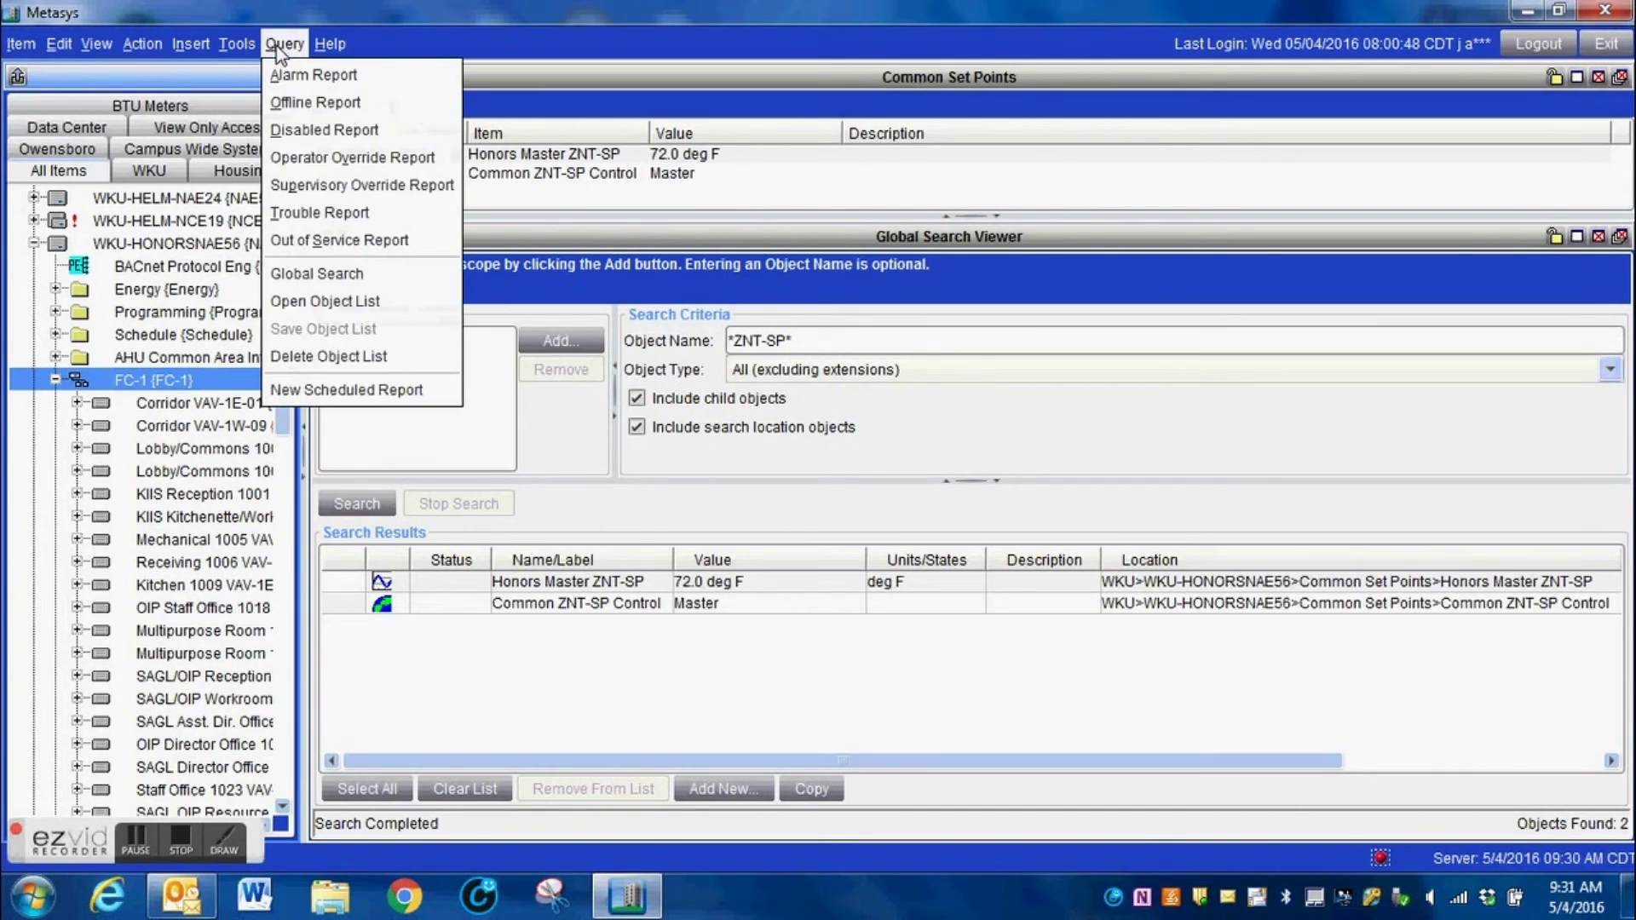
{"action": "left_click", "coordinate": [314, 282]}
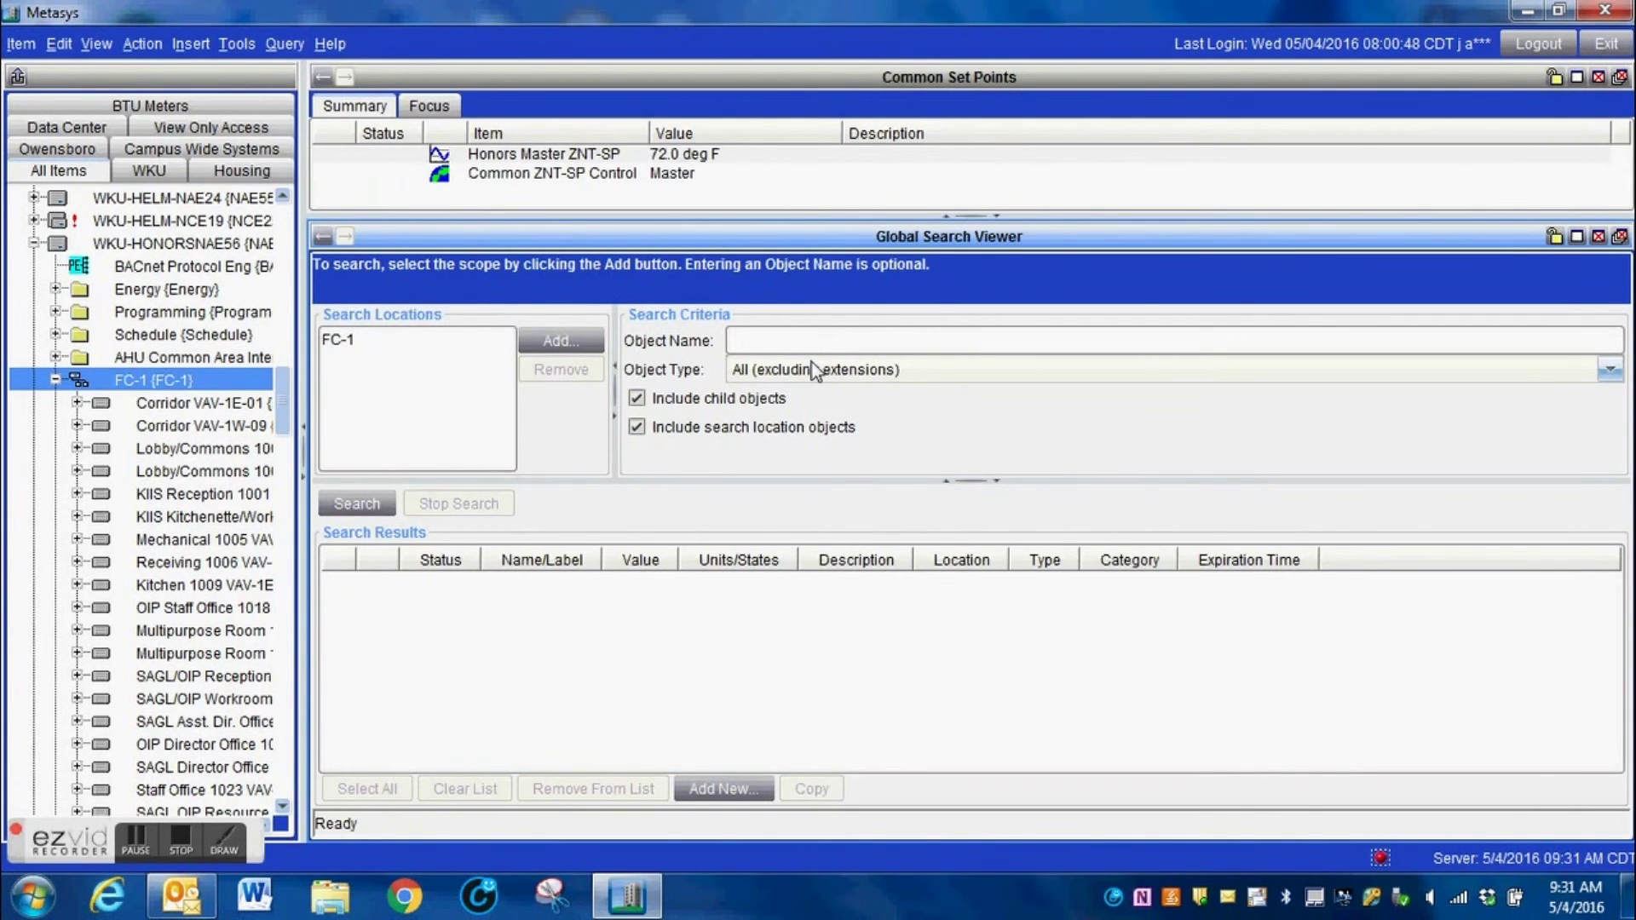
{"action": "type", "text": "*ZNT-SP*"}
{"action": "left_click", "coordinate": [369, 508]}
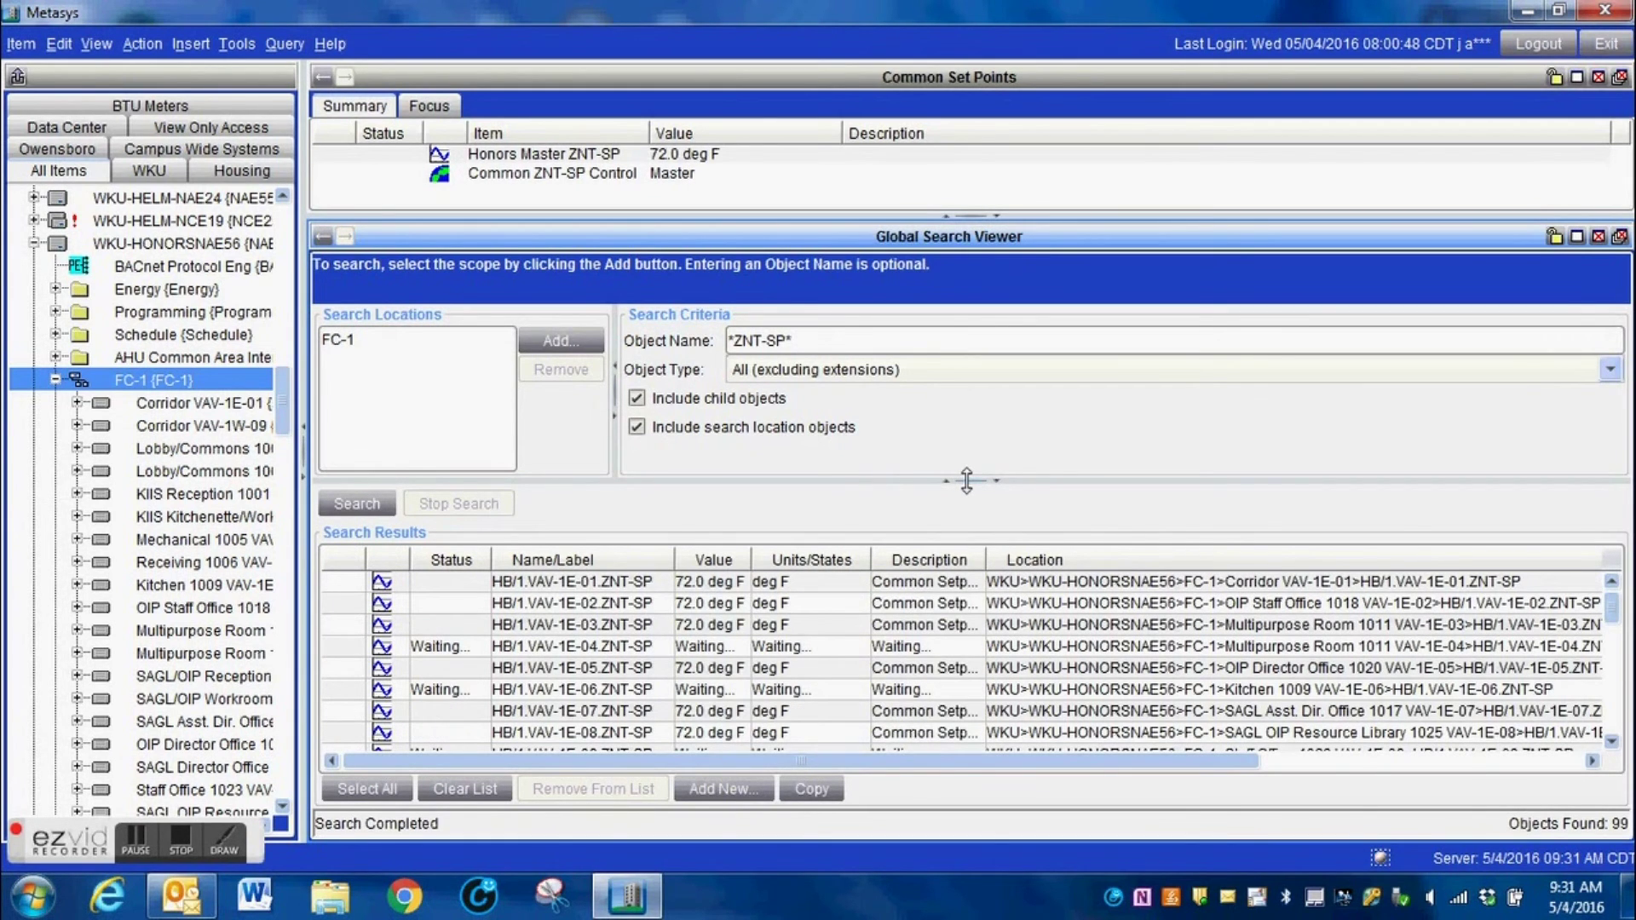
{"action": "left_click_drag", "start_coordinate": [966, 480], "coordinate": [963, 365]}
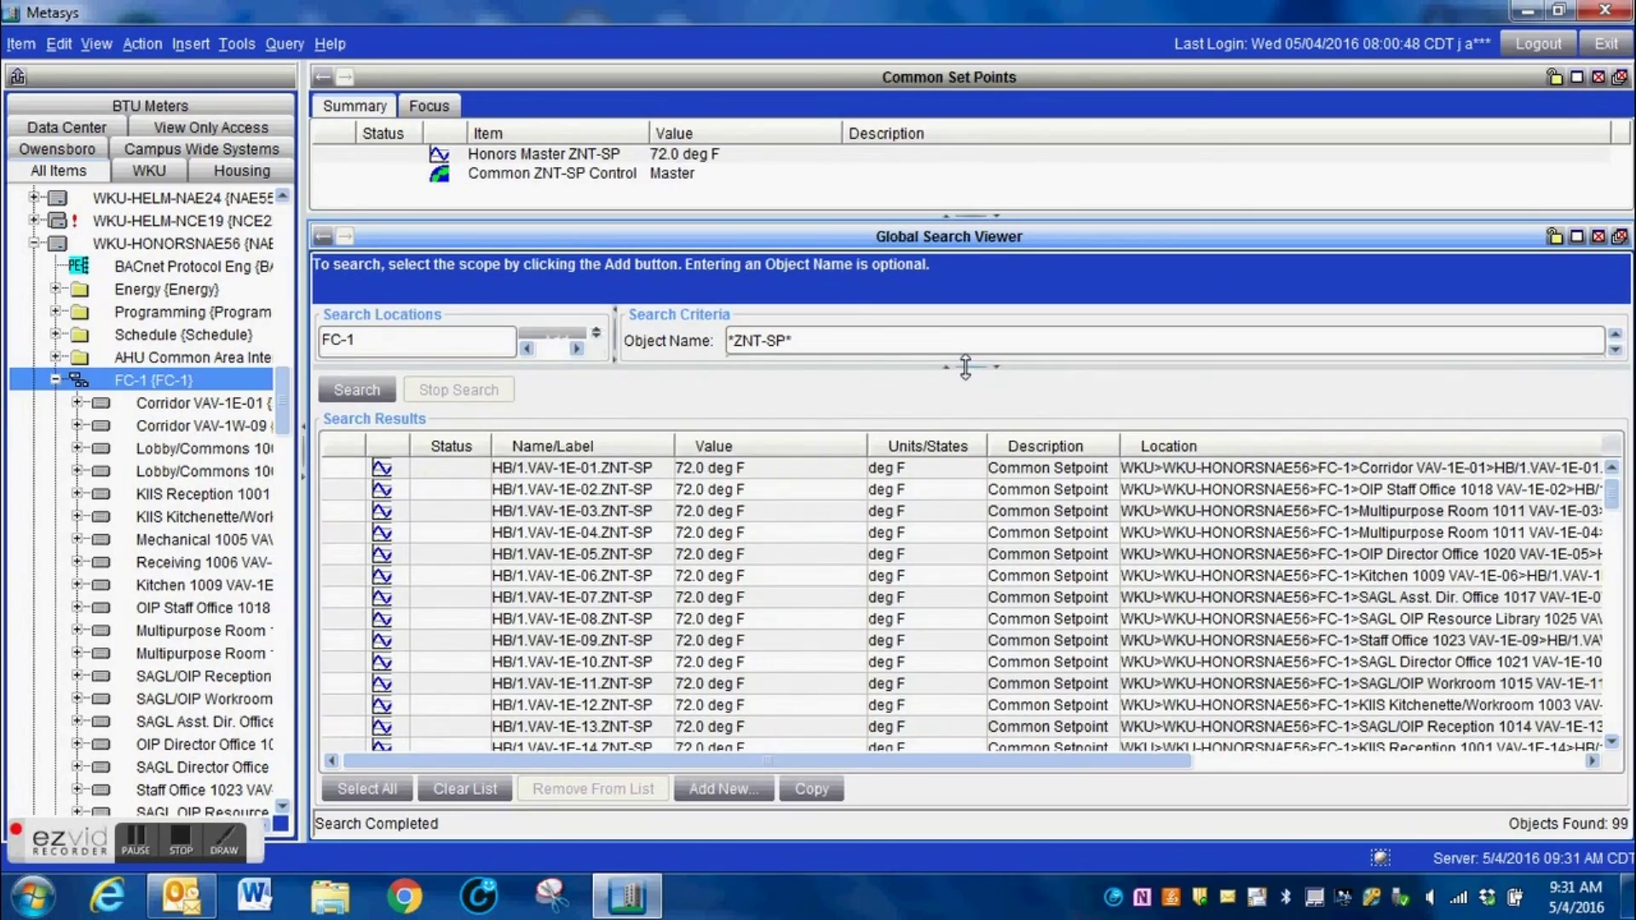
{"action": "mouse_move", "coordinate": [1613, 492]}
{"action": "left_mouse_down"}
{"action": "mouse_move", "coordinate": [1630, 737]}
{"action": "mouse_move", "coordinate": [1626, 492]}
{"action": "left_mouse_up"}
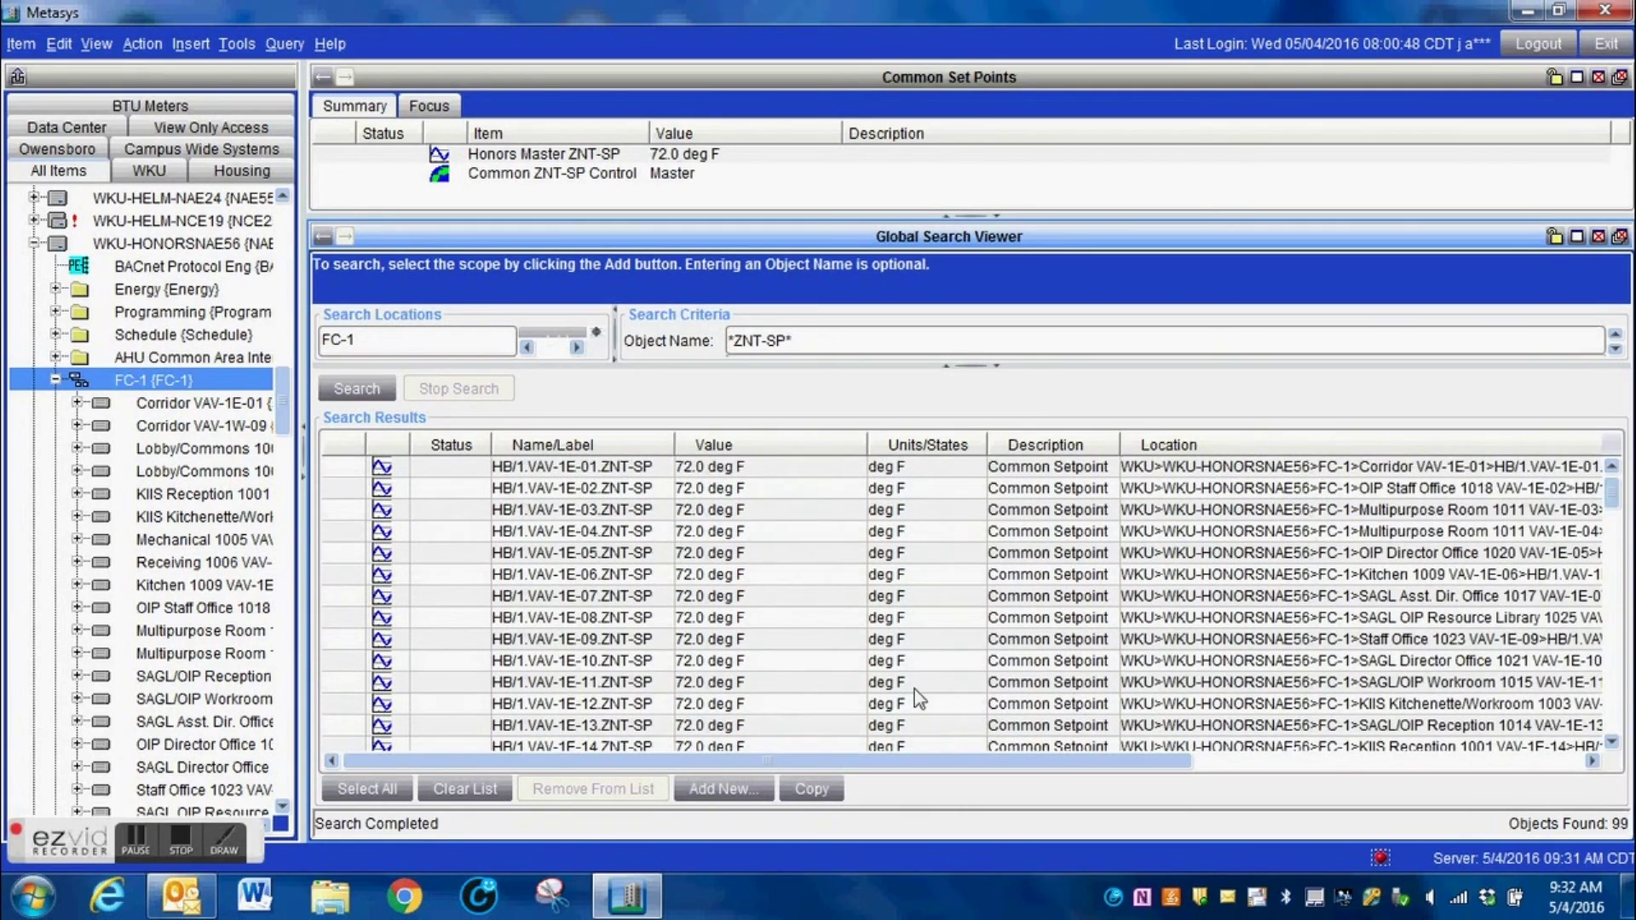
{"action": "right_click", "coordinate": [689, 159]}
- Command Honors Master ZNT-SP to 70.0 deg F and check the FC-1 setpoints follow to 70.0
{"action": "left_click", "coordinate": [716, 196]}
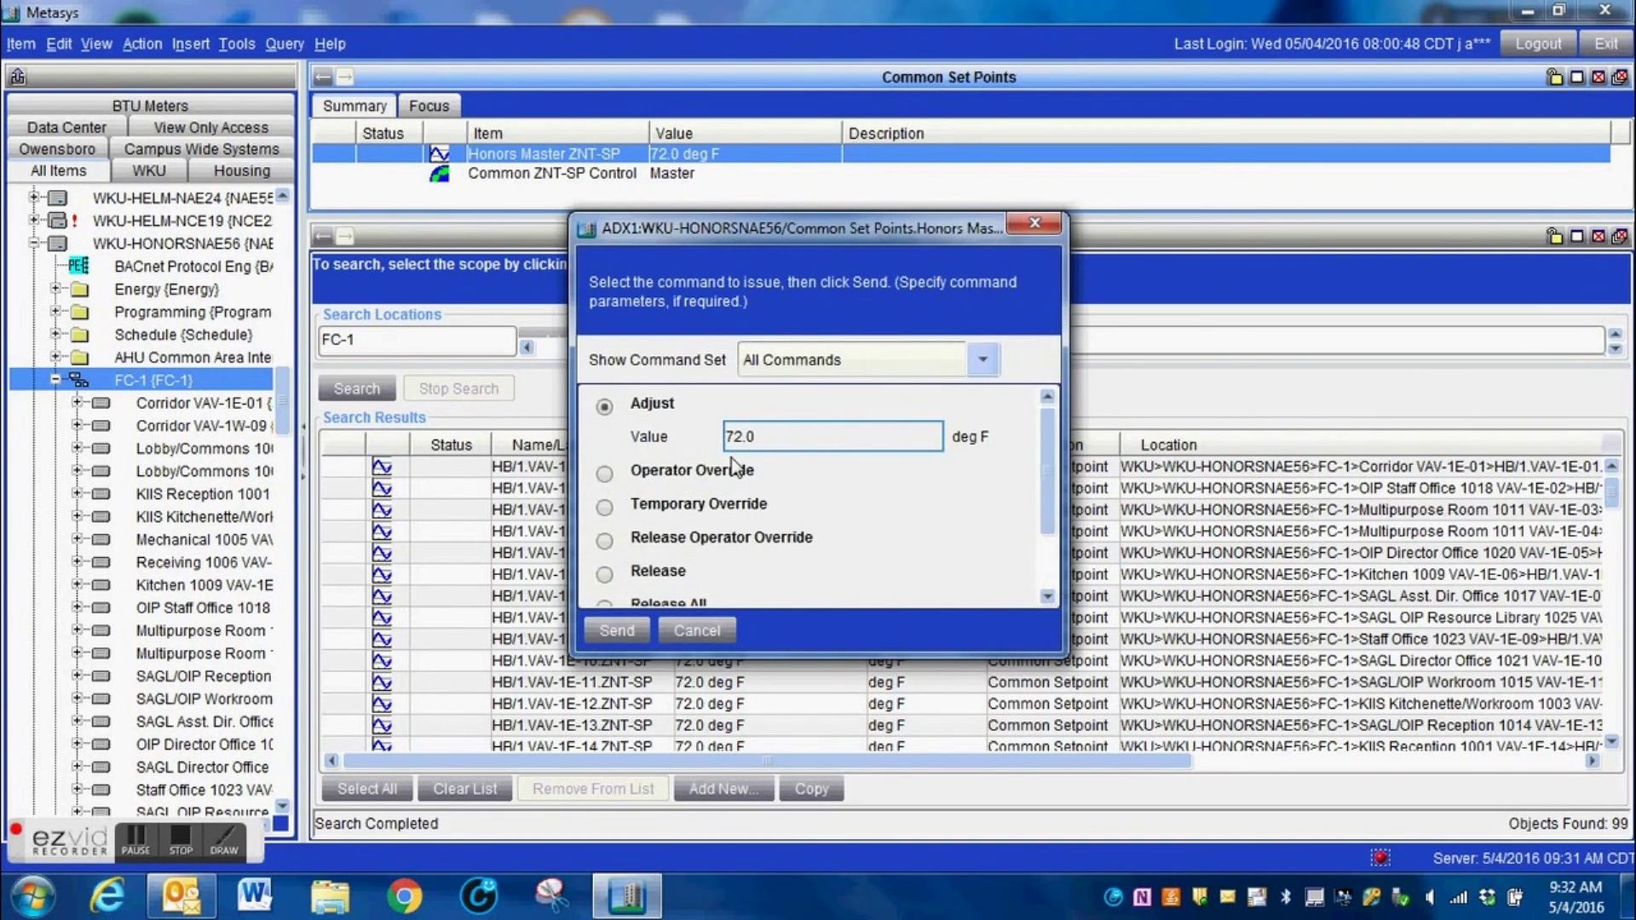
{"action": "double_click", "coordinate": [771, 436]}
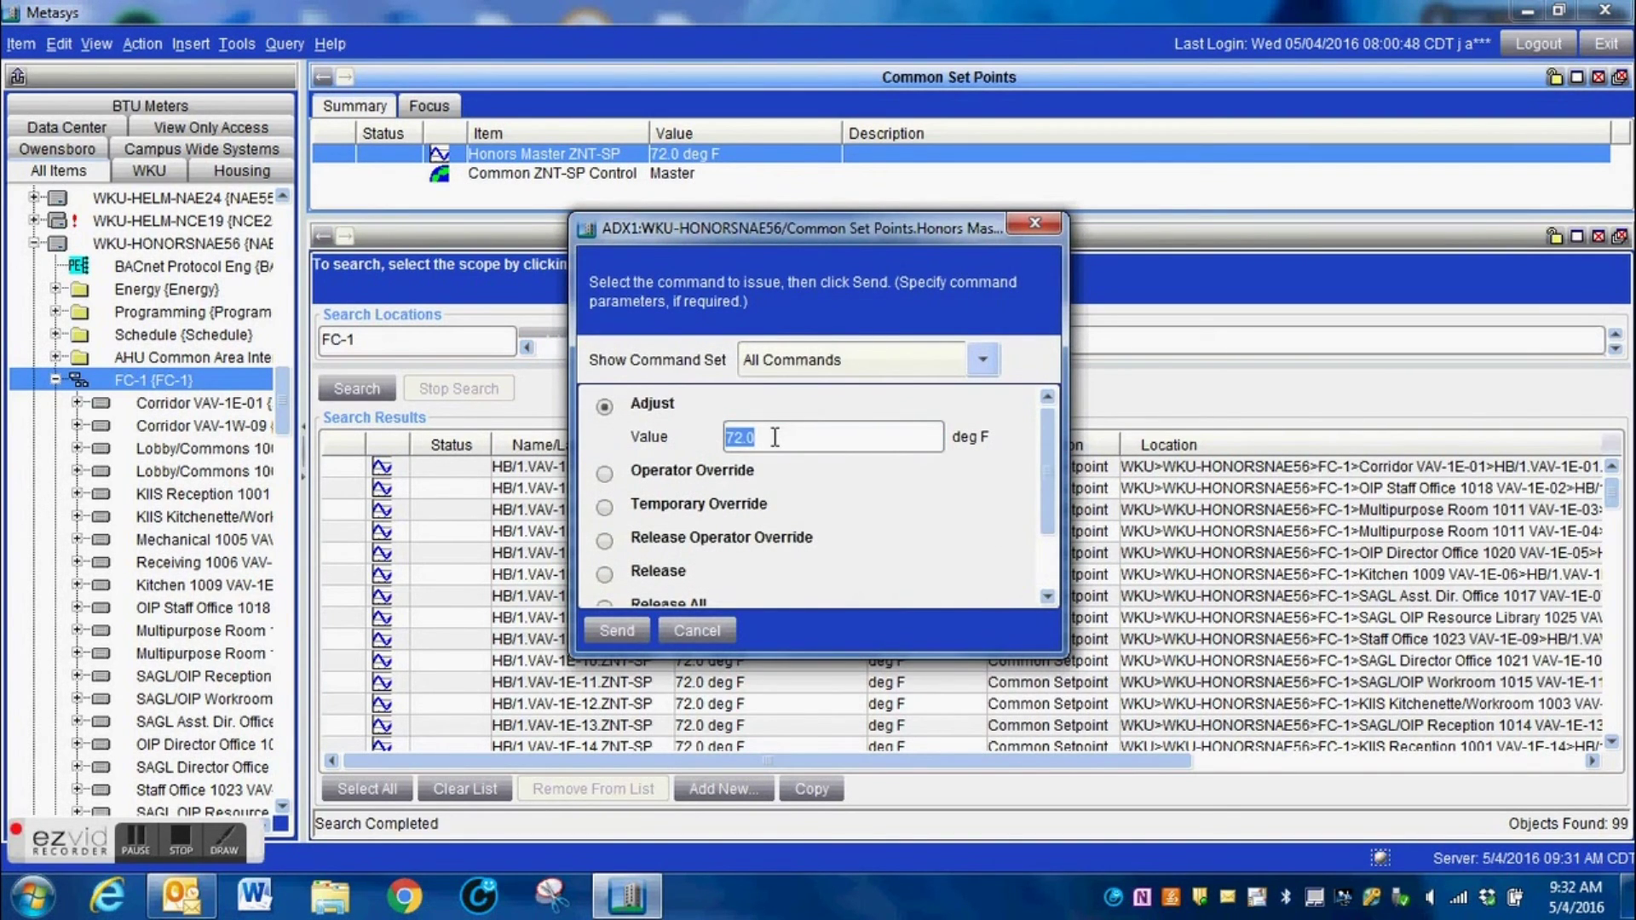
{"action": "type", "text": "7"}
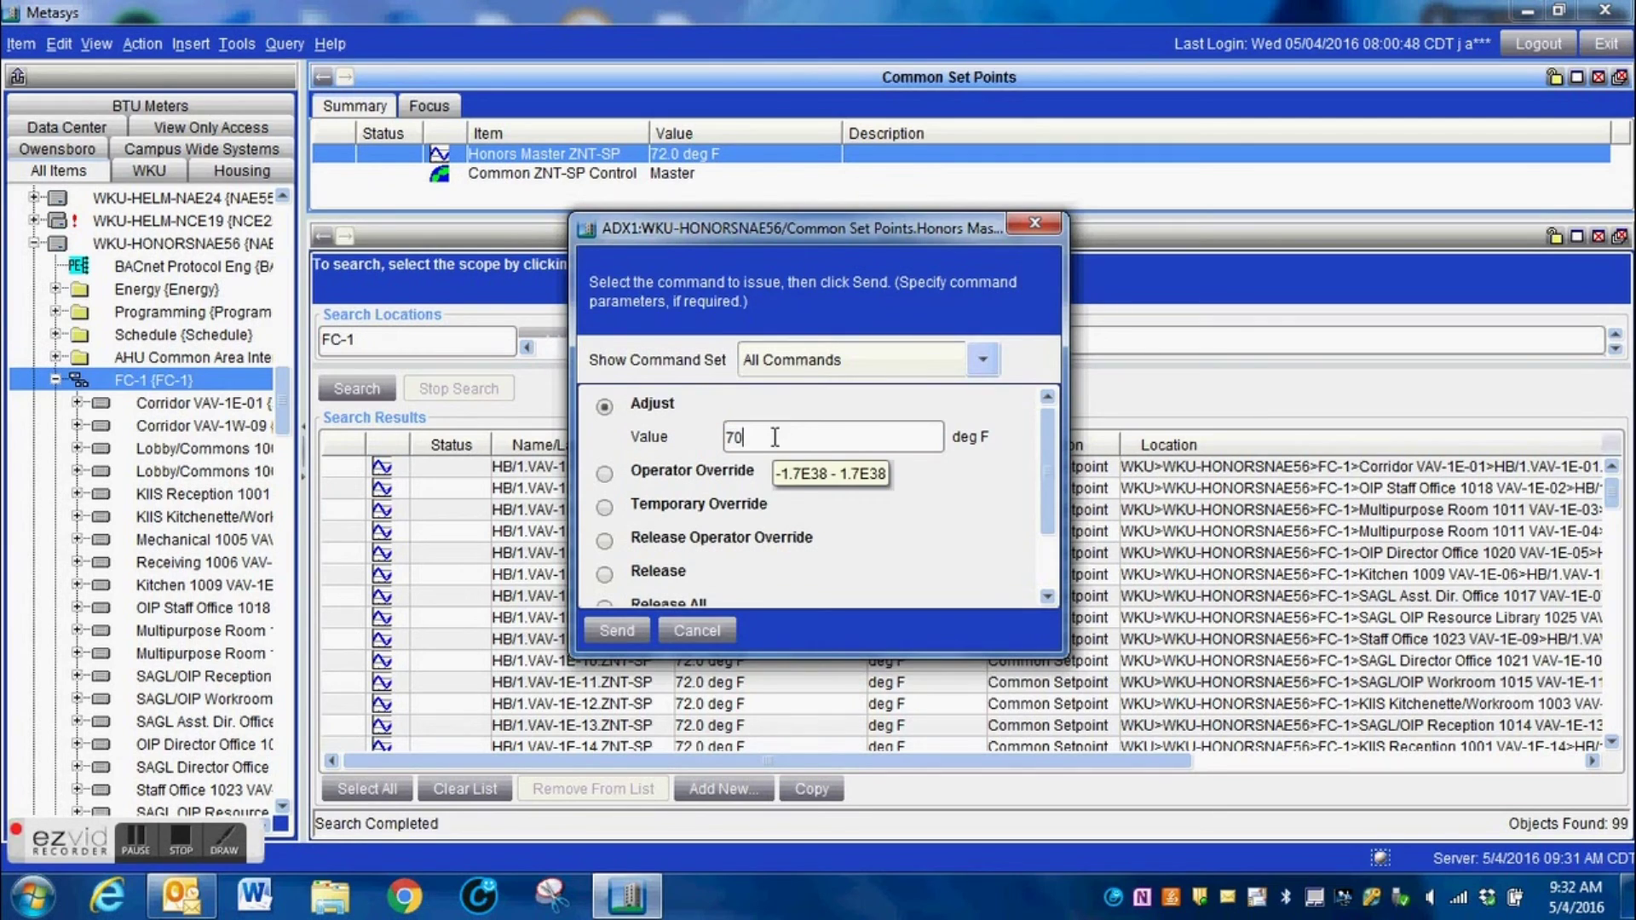
{"action": "left_click", "coordinate": [612, 630]}
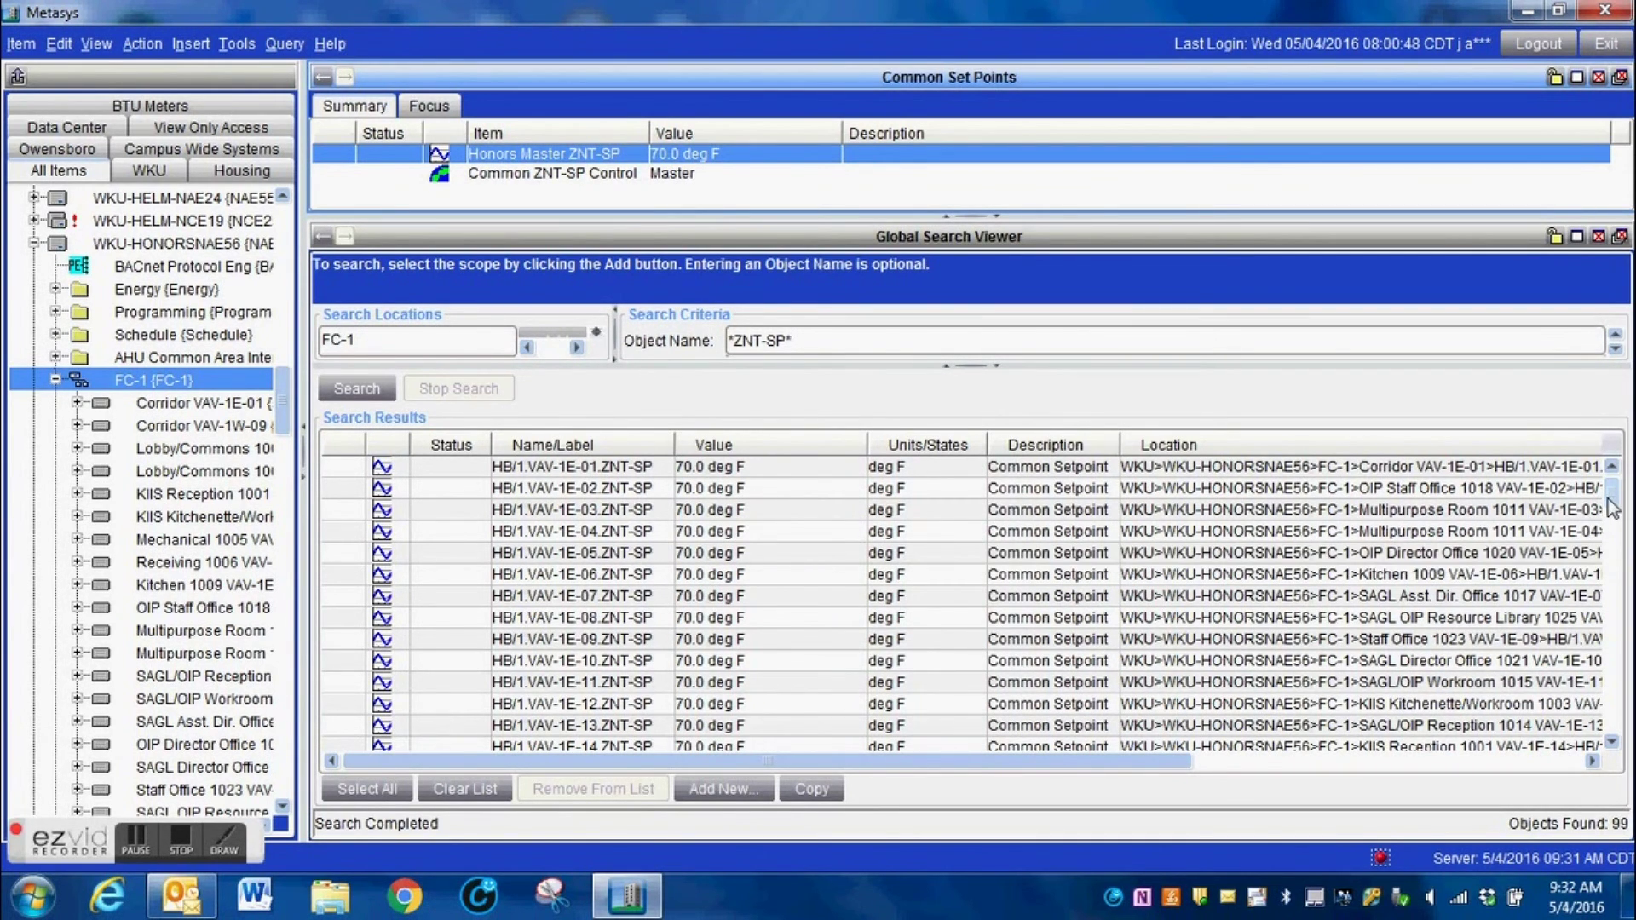
{"action": "left_click_drag", "start_coordinate": [1613, 509], "coordinate": [1631, 671]}
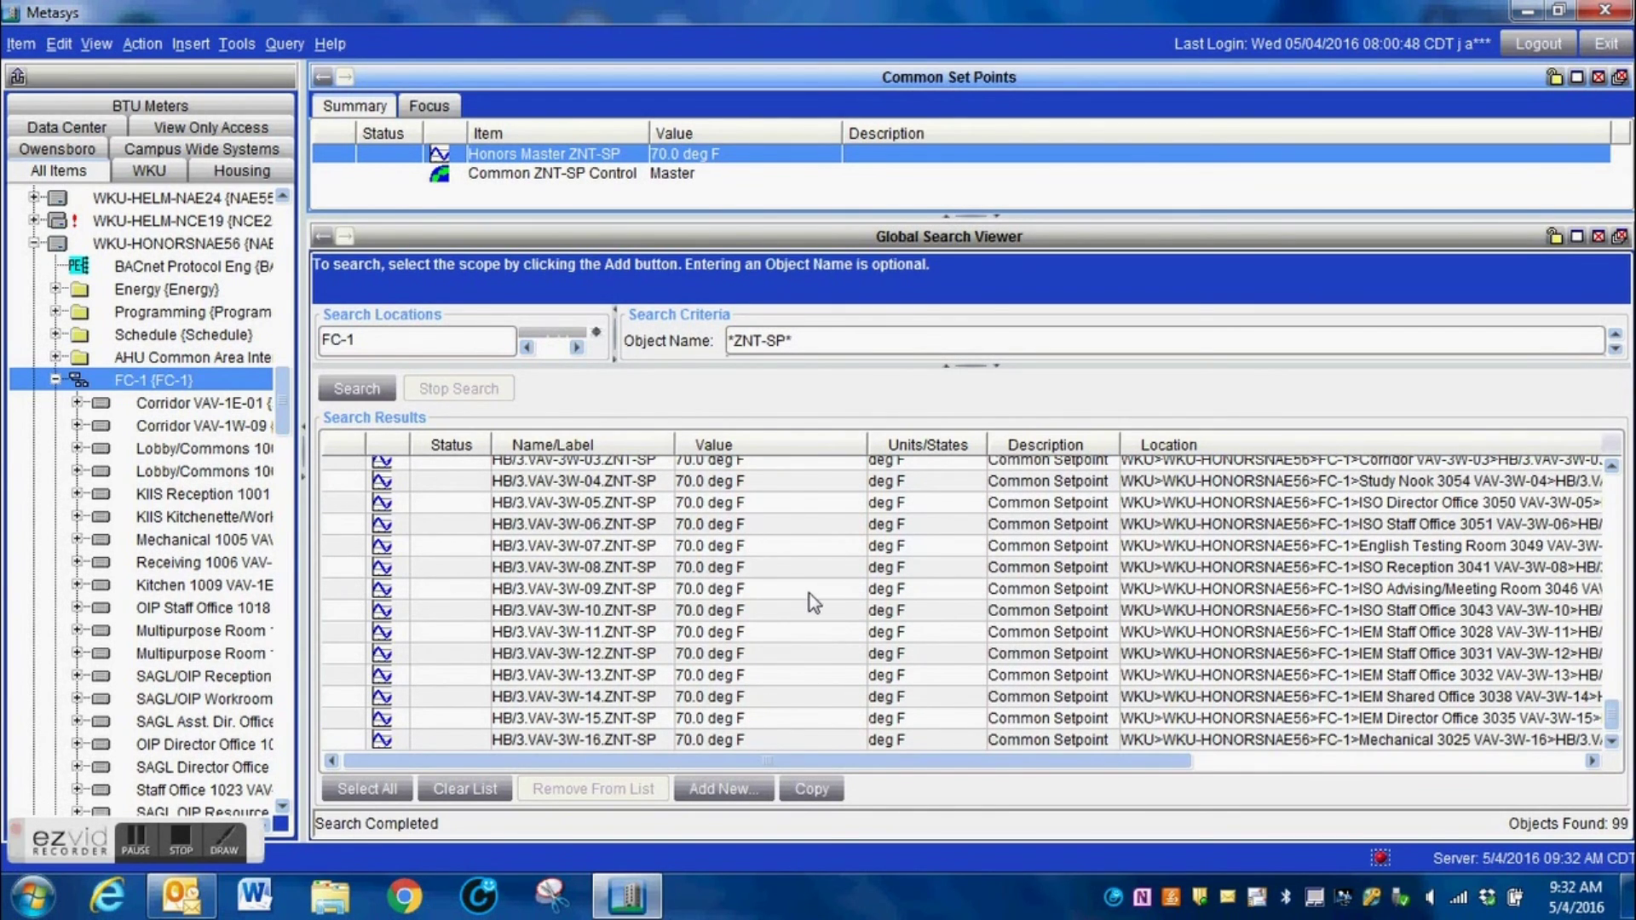
{"action": "right_click", "coordinate": [679, 162]}
- Command Honors Master ZNT-SP back to 72.0 deg F and check the FC-1 setpoints returning
{"action": "left_click", "coordinate": [712, 191]}
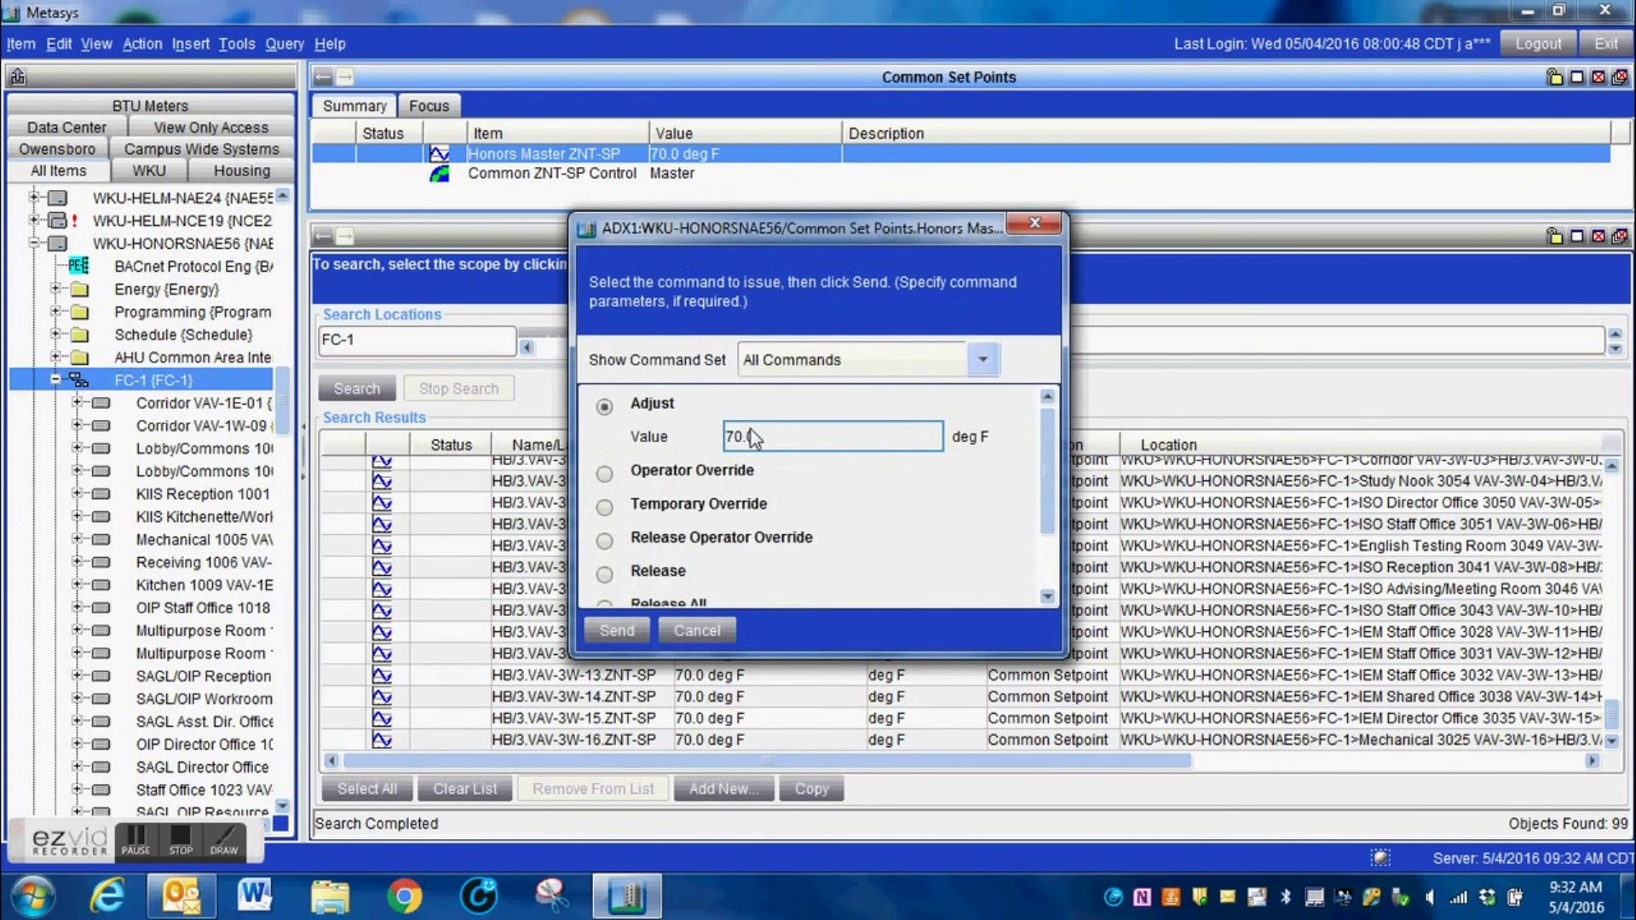
{"action": "double_click", "coordinate": [777, 433]}
{"action": "type", "text": "72"}
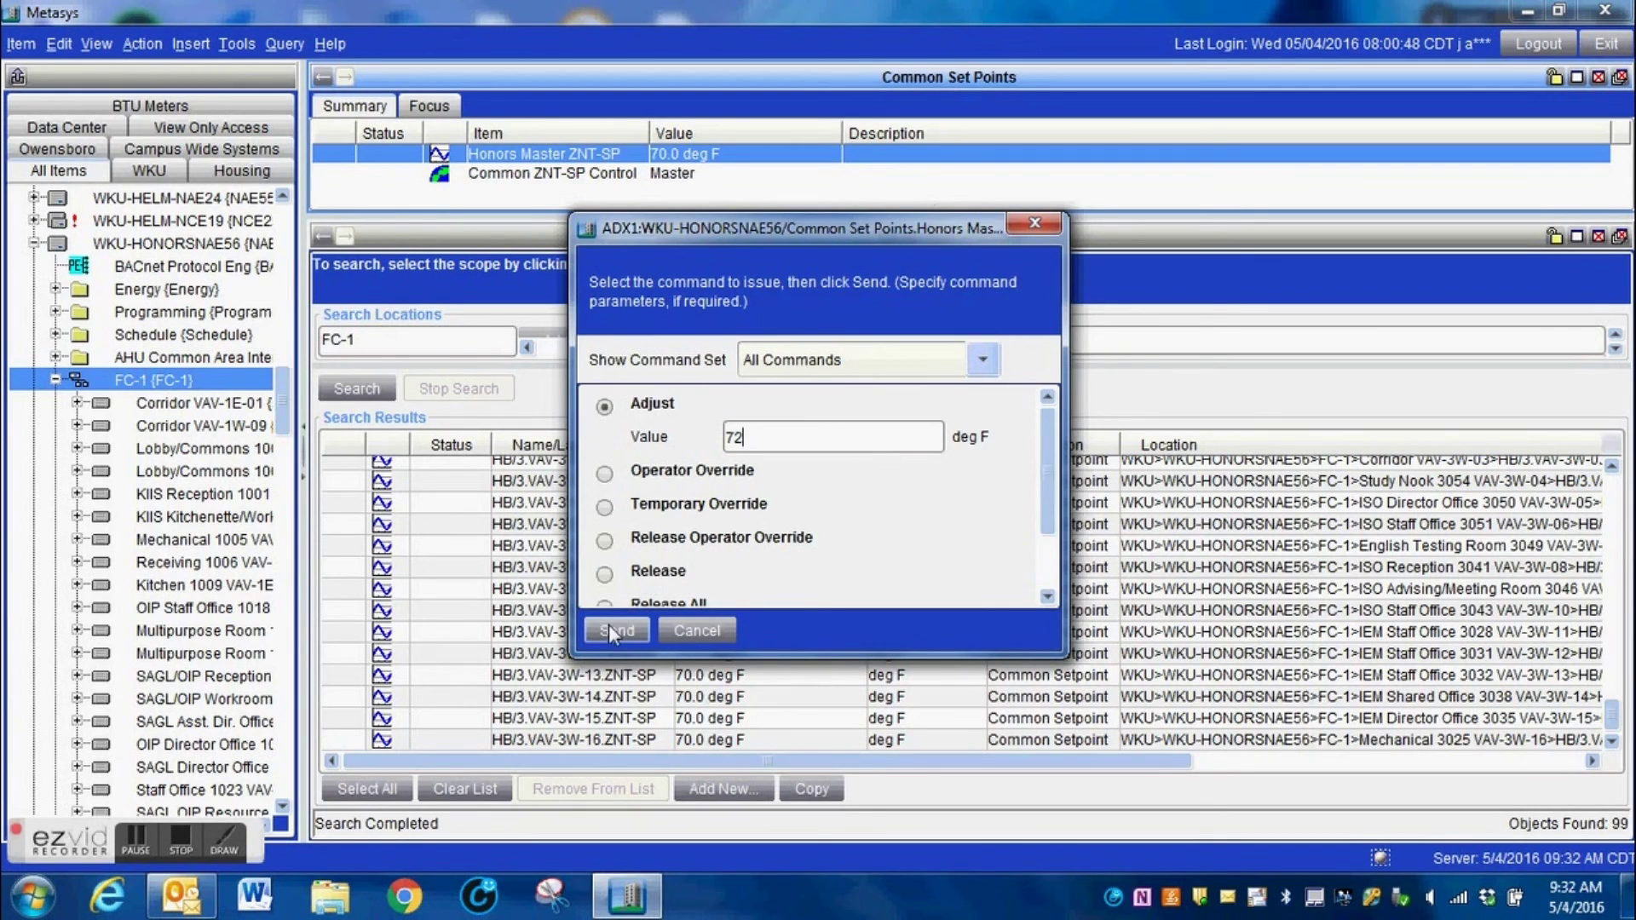
{"action": "left_click", "coordinate": [608, 628]}
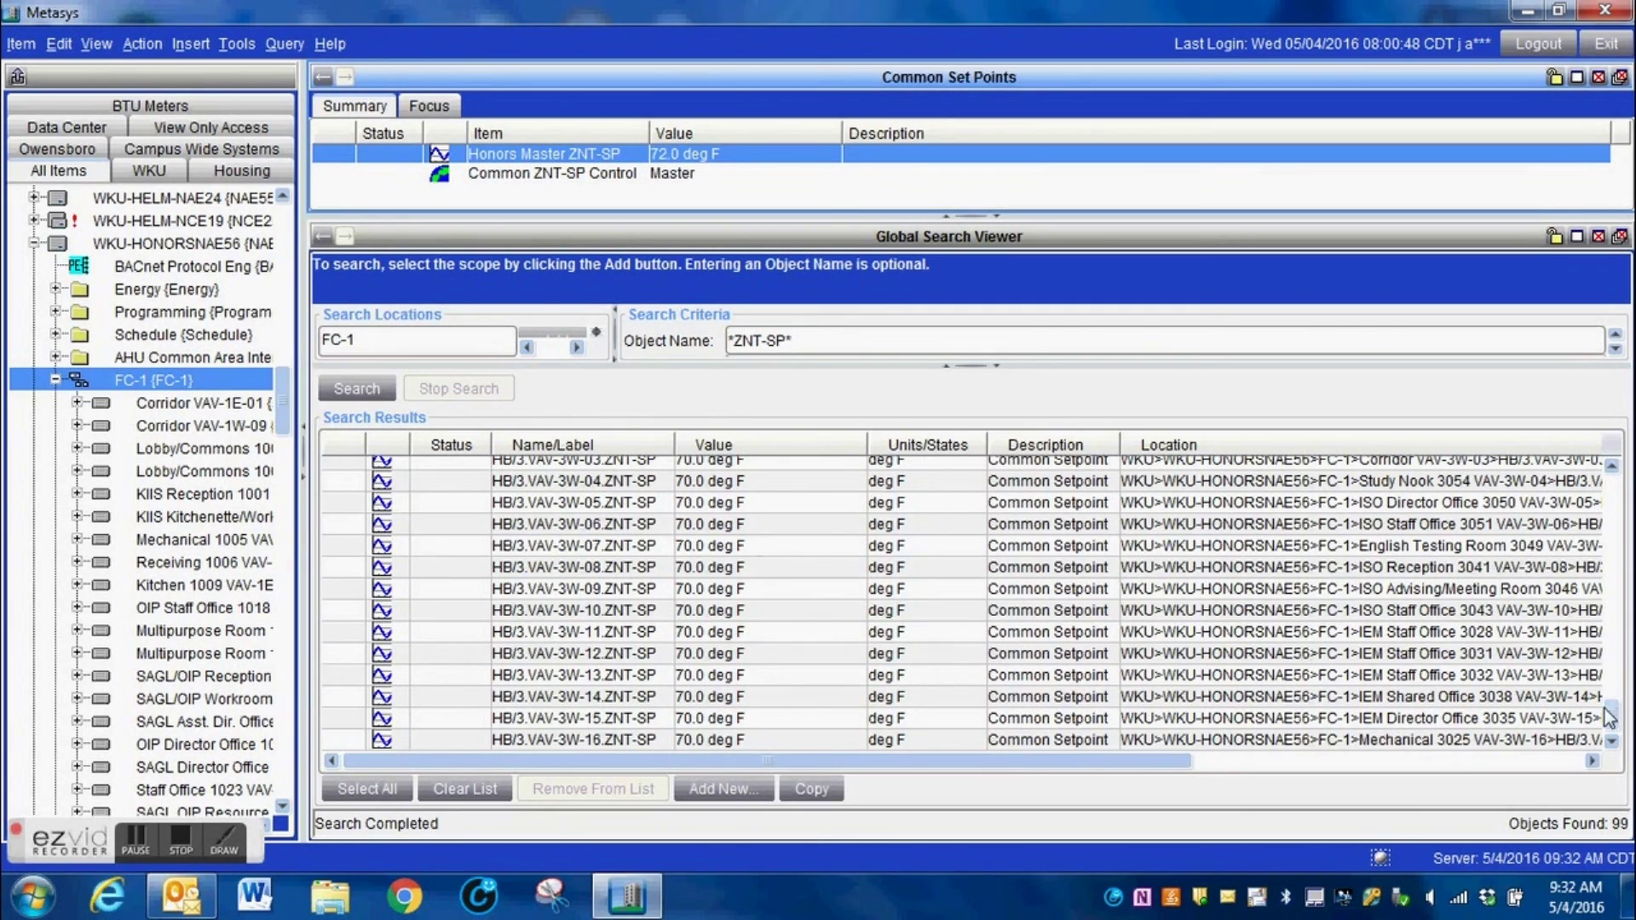
{"action": "left_click_drag", "start_coordinate": [1619, 720], "coordinate": [1626, 598]}
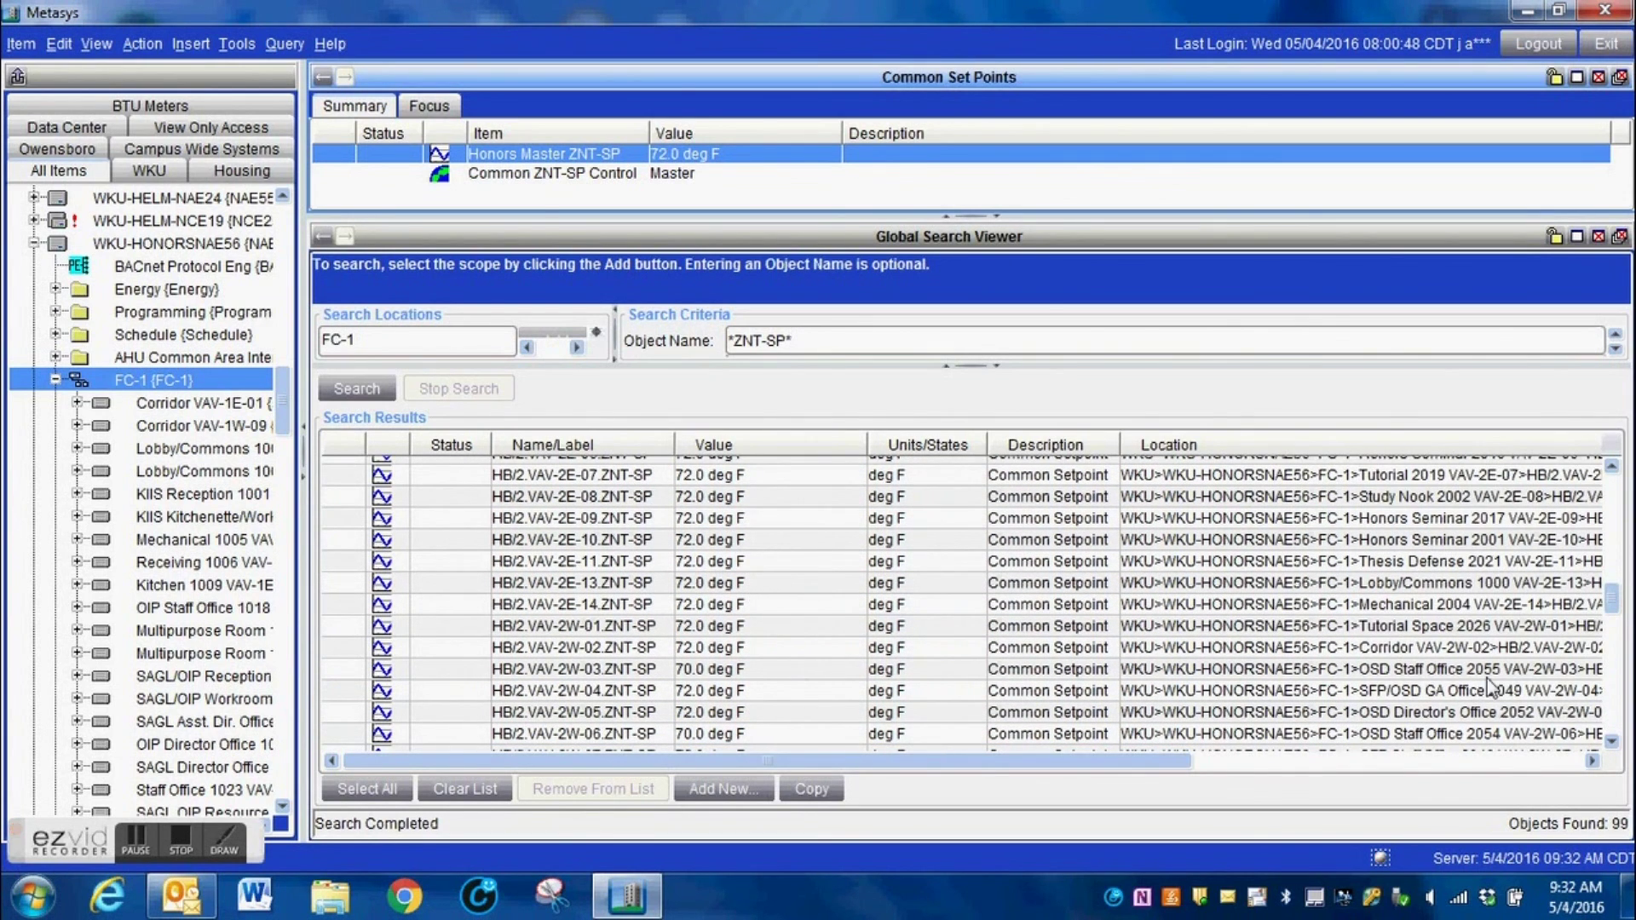
{"action": "left_click_drag", "start_coordinate": [1626, 598], "coordinate": [1626, 714]}
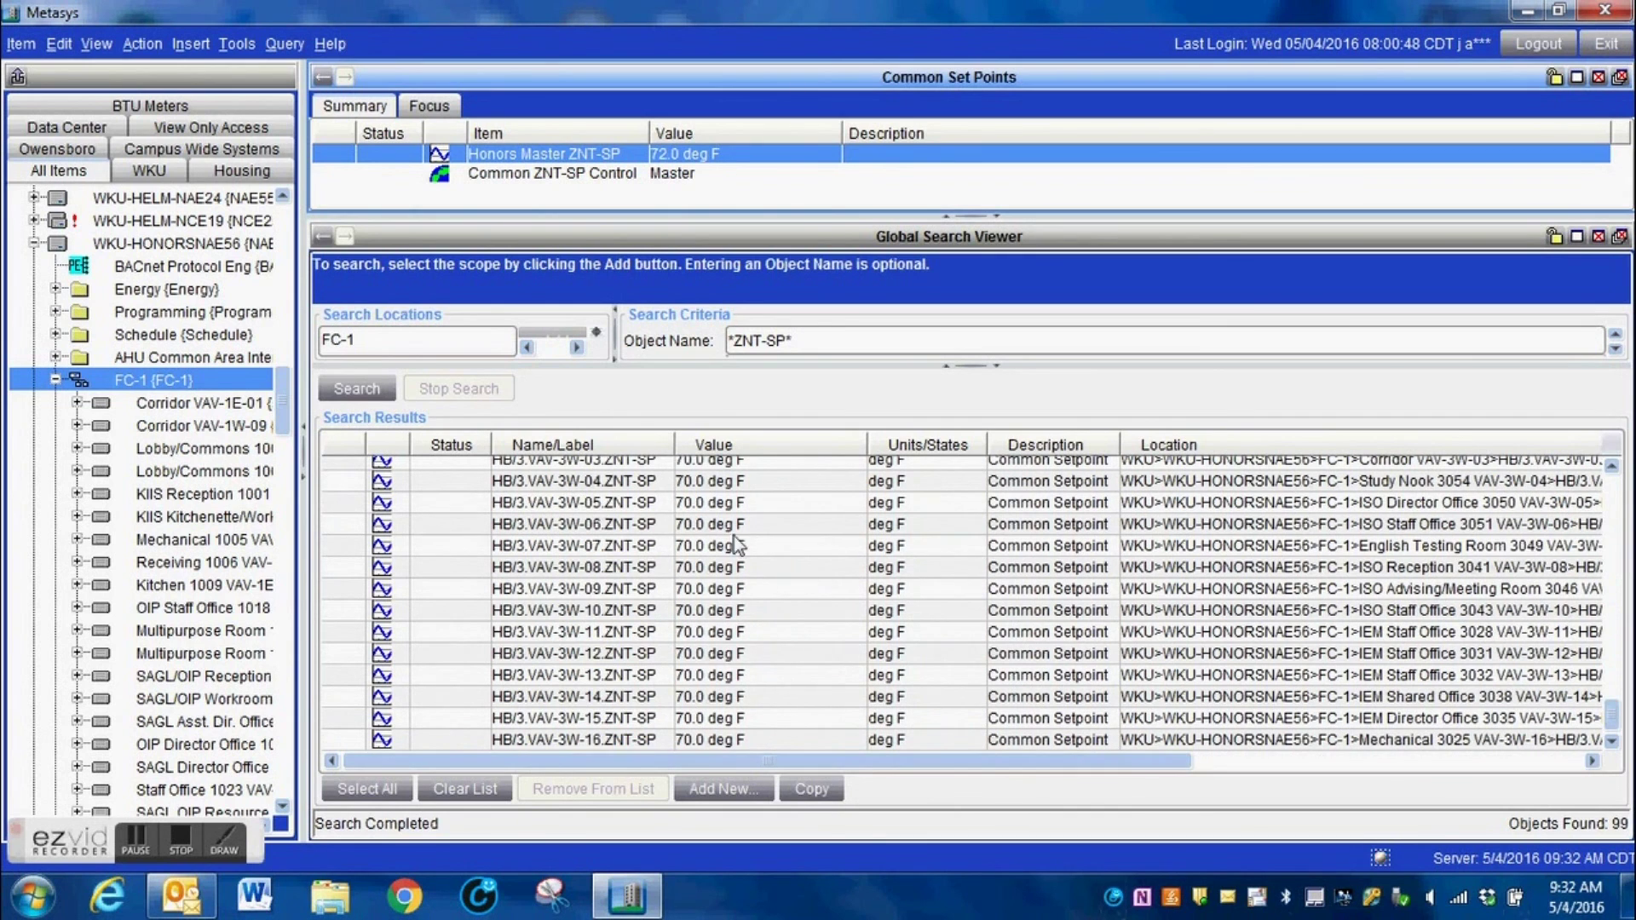